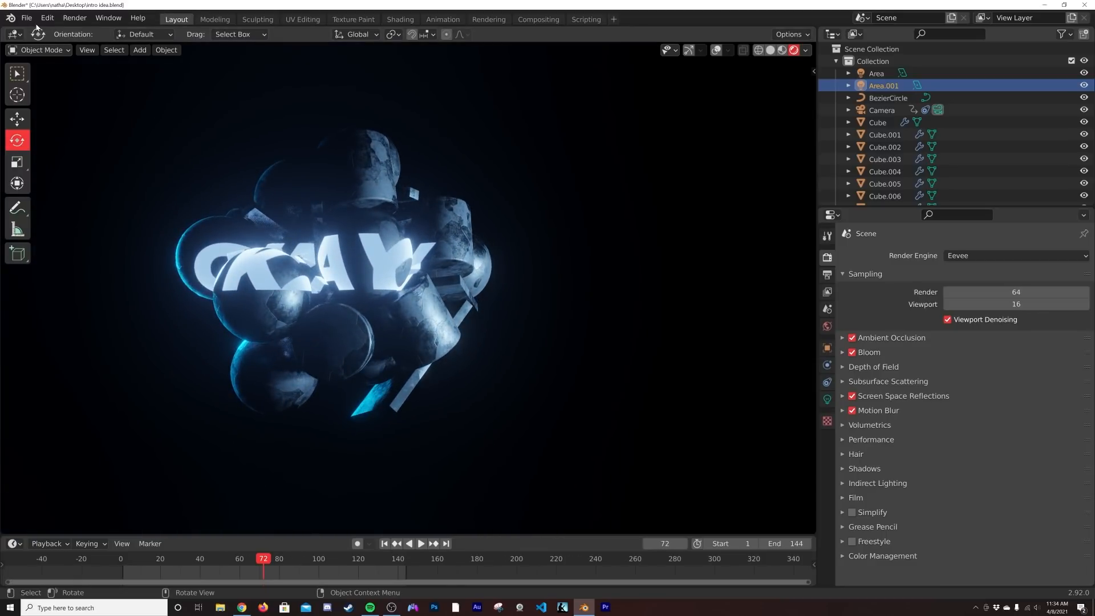
Step: Start a new file without saving the changes to intro idea.blend
{"action": "left_click", "coordinate": [27, 18]}
{"action": "left_click", "coordinate": [27, 17]}
{"action": "mouse_move", "coordinate": [114, 31]}
{"action": "left_click", "coordinate": [164, 36]}
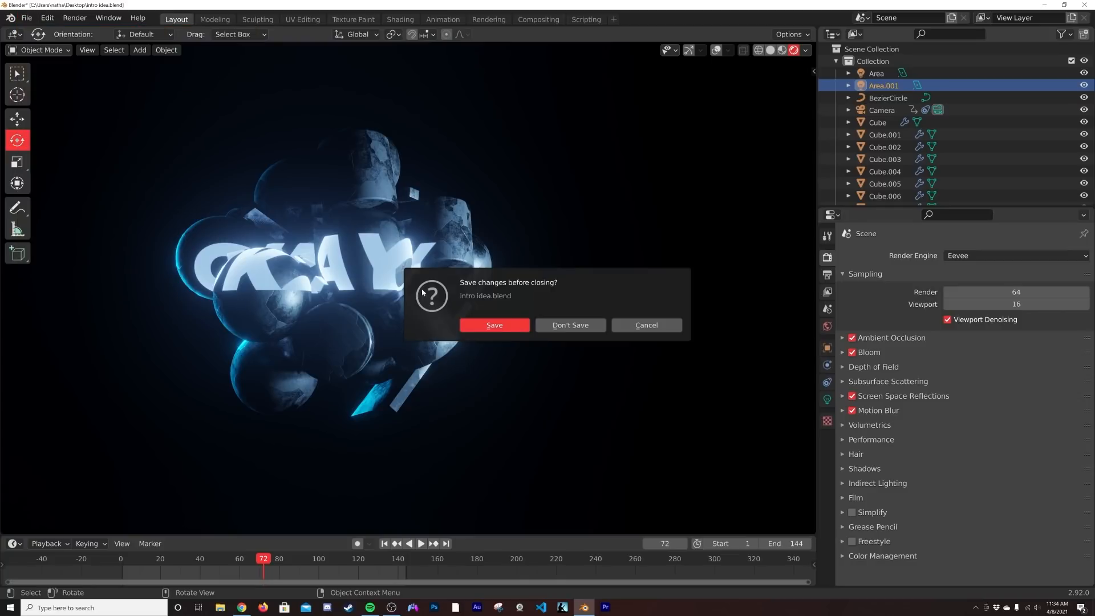
{"action": "left_click", "coordinate": [571, 328]}
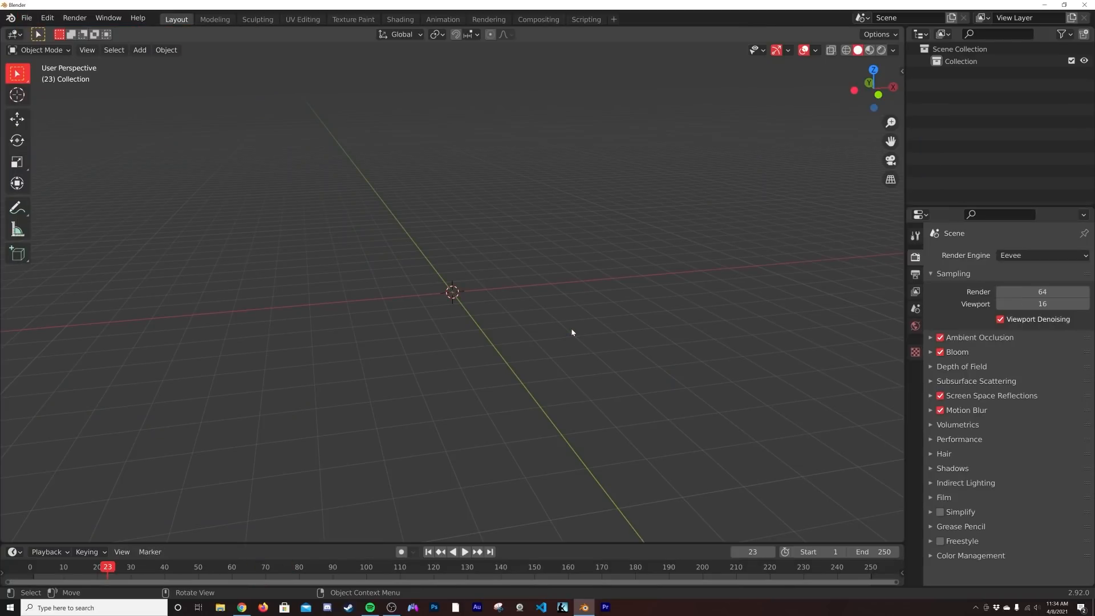
Step: Add a text object at the world origin of the empty scene
{"action": "key", "text": "shift+a"}
{"action": "mouse_move", "coordinate": [574, 331]}
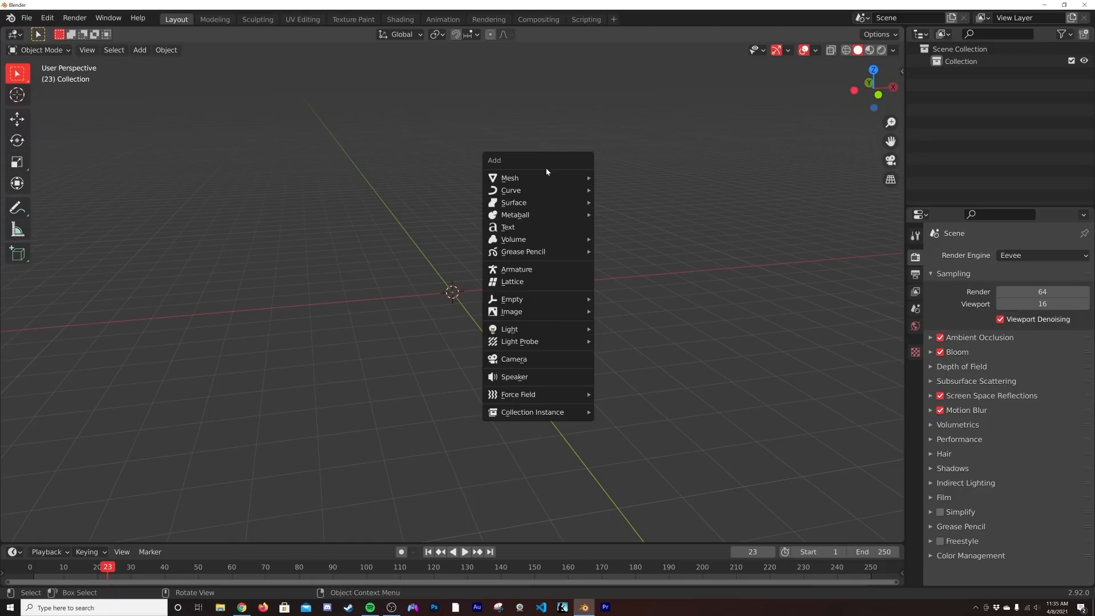
{"action": "mouse_move", "coordinate": [546, 174]}
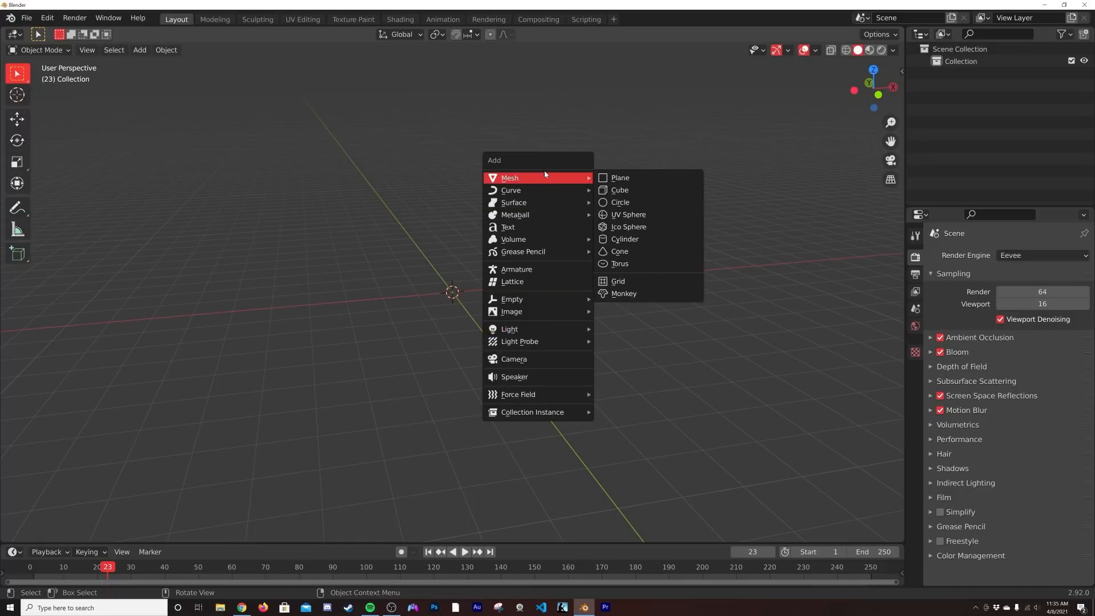
{"action": "left_click", "coordinate": [513, 227]}
{"action": "middle_click_drag", "start_coordinate": [508, 262], "coordinate": [495, 380]}
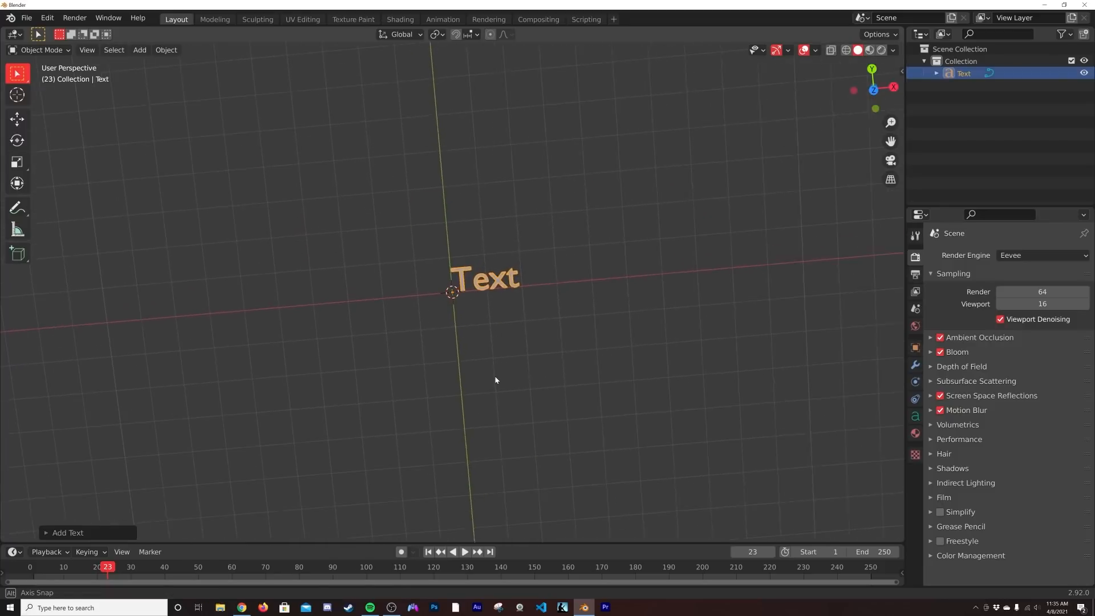
Step: Set the text's horizontal and vertical alignment both to Center
{"action": "left_click", "coordinate": [915, 418]}
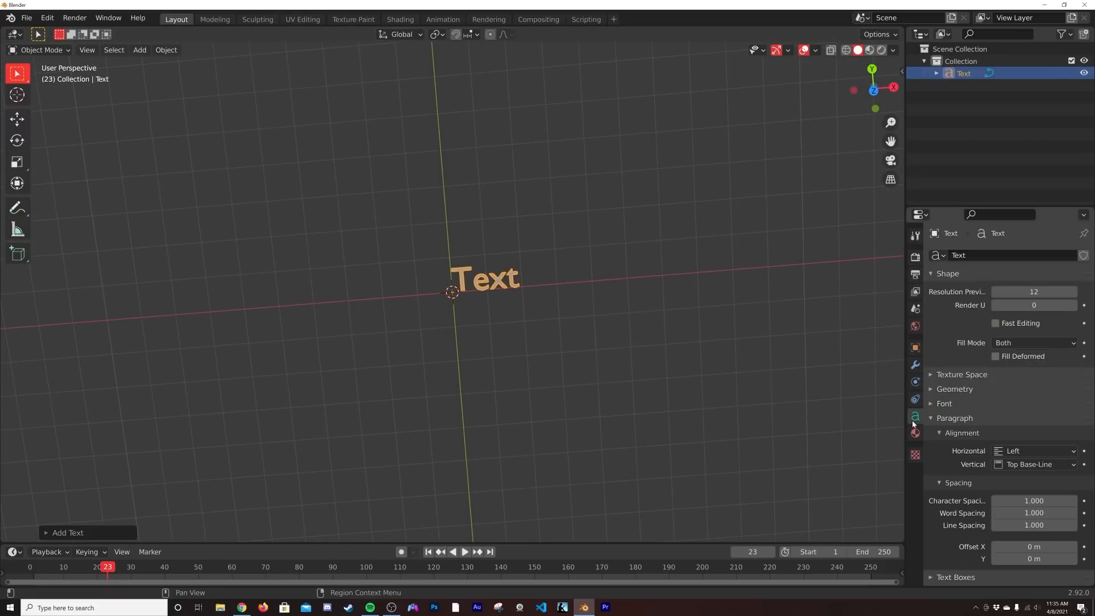
{"action": "left_click", "coordinate": [1006, 451]}
{"action": "left_click", "coordinate": [1012, 479]}
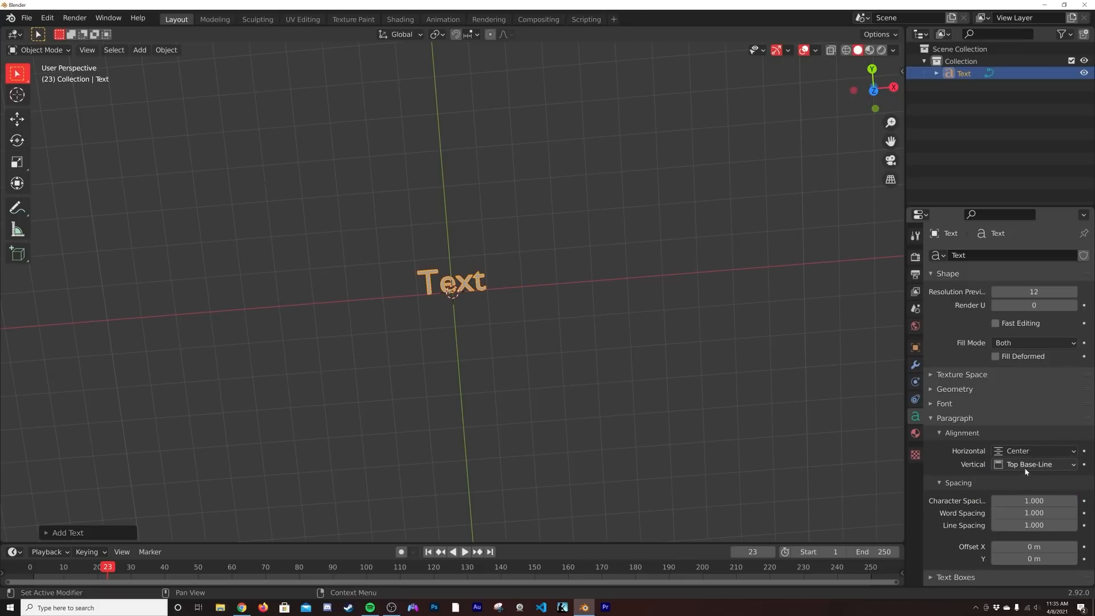
{"action": "left_click", "coordinate": [1016, 464]}
{"action": "left_click", "coordinate": [1014, 505]}
{"action": "scroll", "coordinate": [665, 374], "scroll_direction": "up", "scroll_amount": 2}
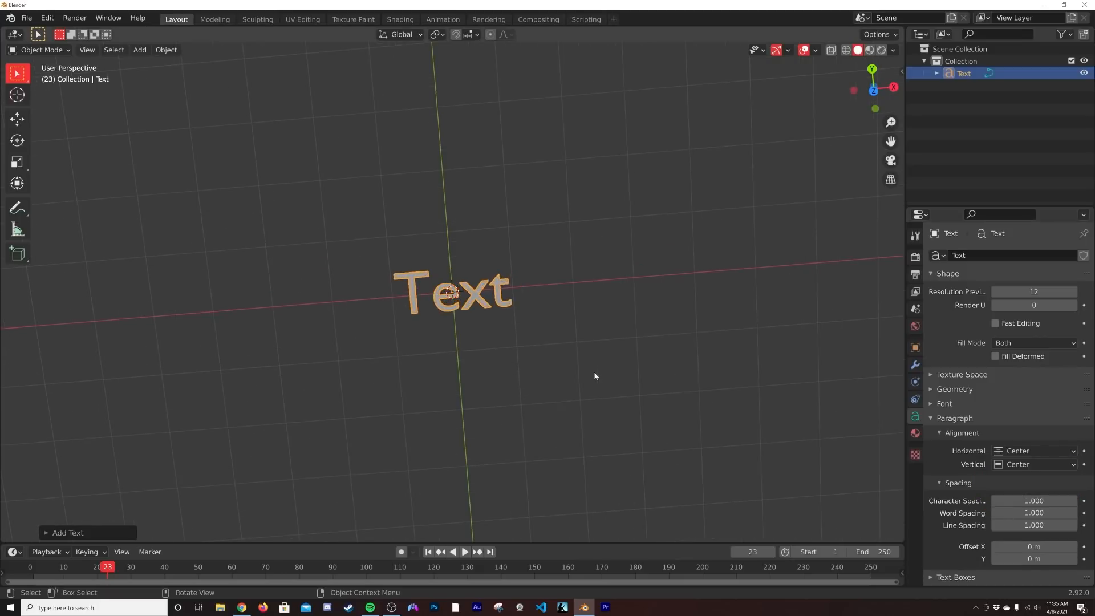
Step: Replace the text object's default wording with OKAY in capital letters
{"action": "key", "text": "Tab"}
{"action": "key", "text": "BackSpace"}
{"action": "key", "text": "BackSpace"}
{"action": "key", "text": "BackSpace"}
{"action": "key", "text": "BackSpace"}
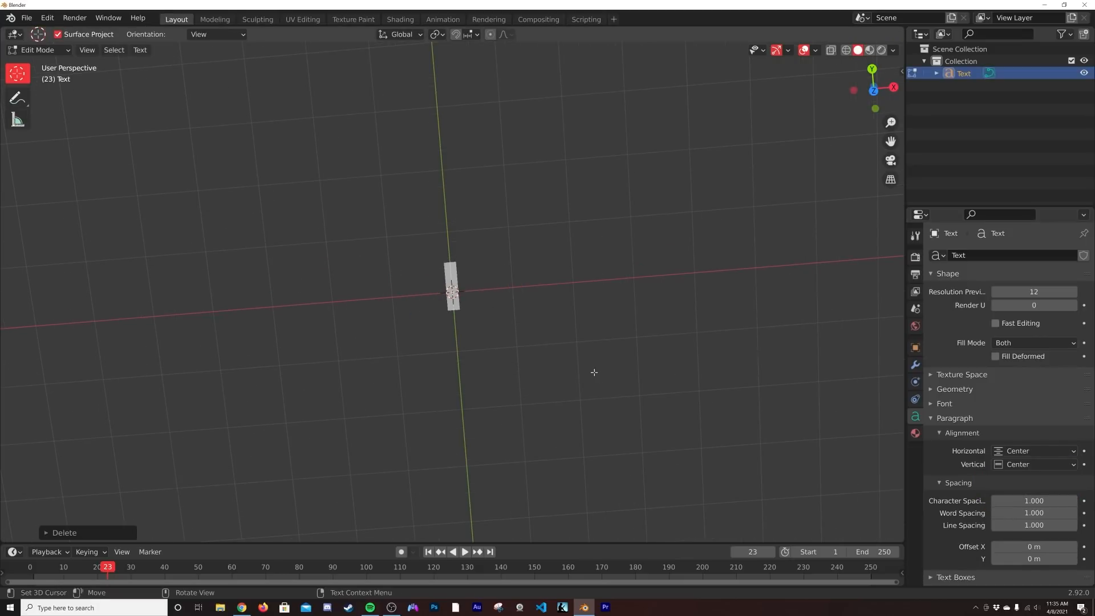
{"action": "type", "text": "o"}
{"action": "key", "text": "BackSpace"}
{"action": "type", "text": "OKAY"}
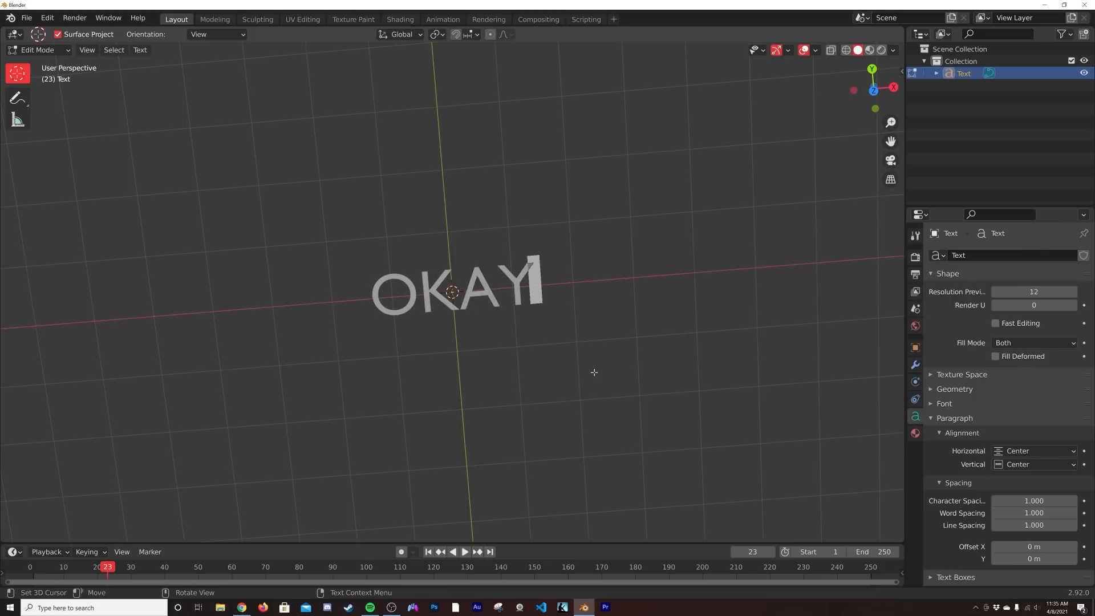
{"action": "key", "text": "Tab"}
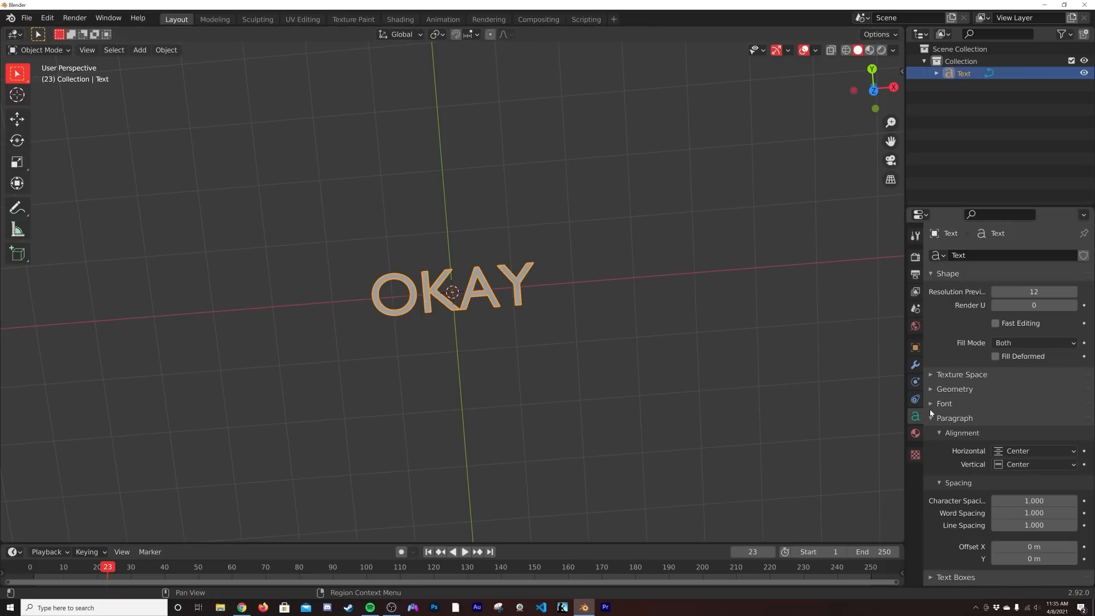
Step: Load the ErasITC-Bold font from the Windows fonts folder as the text's regular font
{"action": "left_click", "coordinate": [944, 404]}
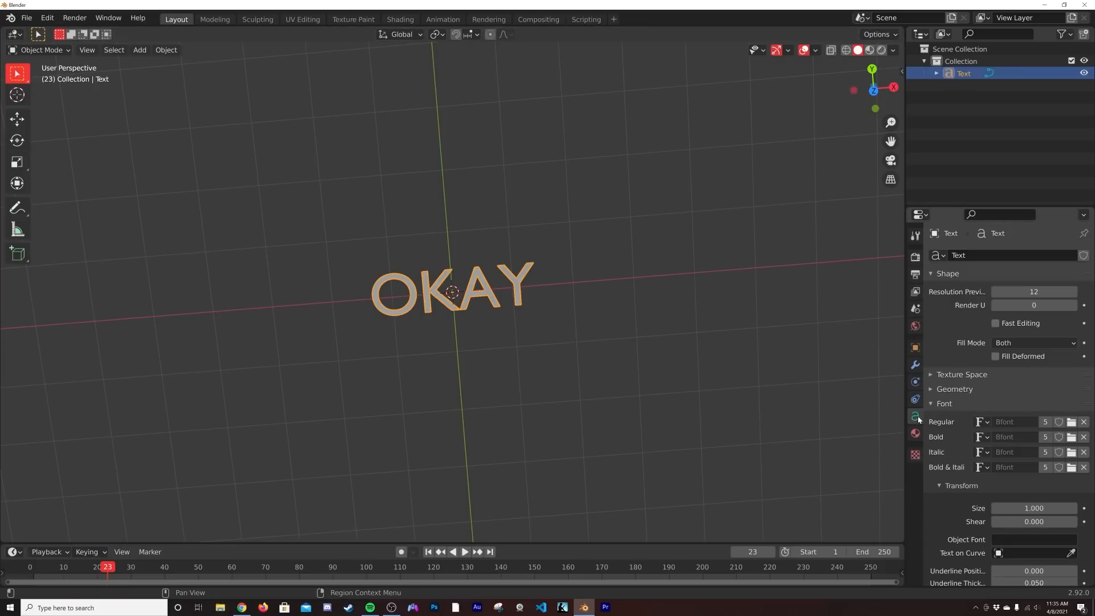
{"action": "left_click", "coordinate": [1072, 422]}
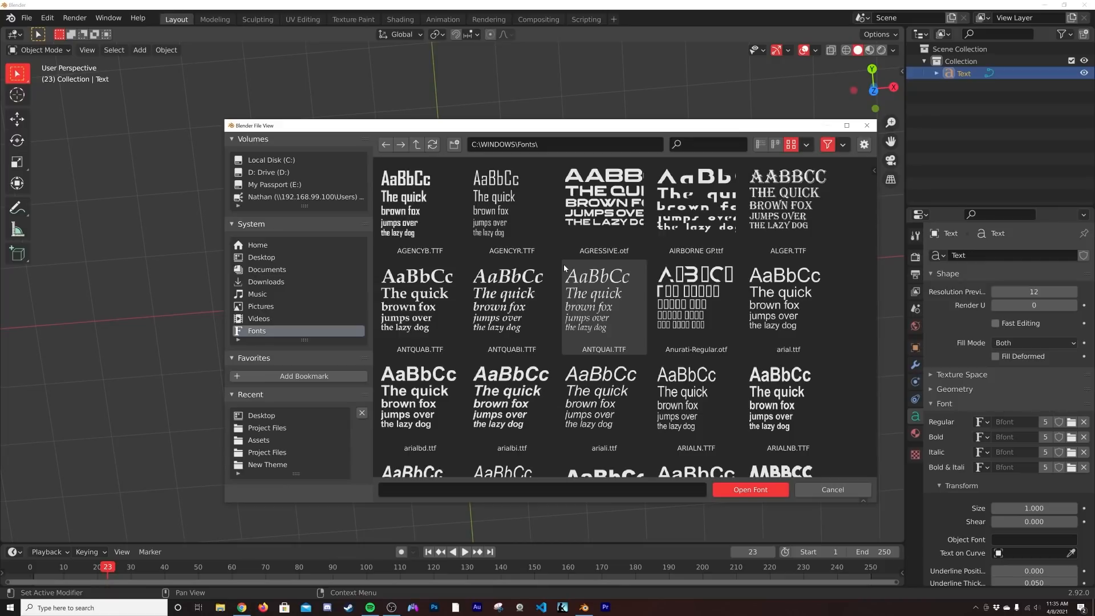
{"action": "scroll", "coordinate": [627, 274], "scroll_direction": "down", "scroll_amount": 3}
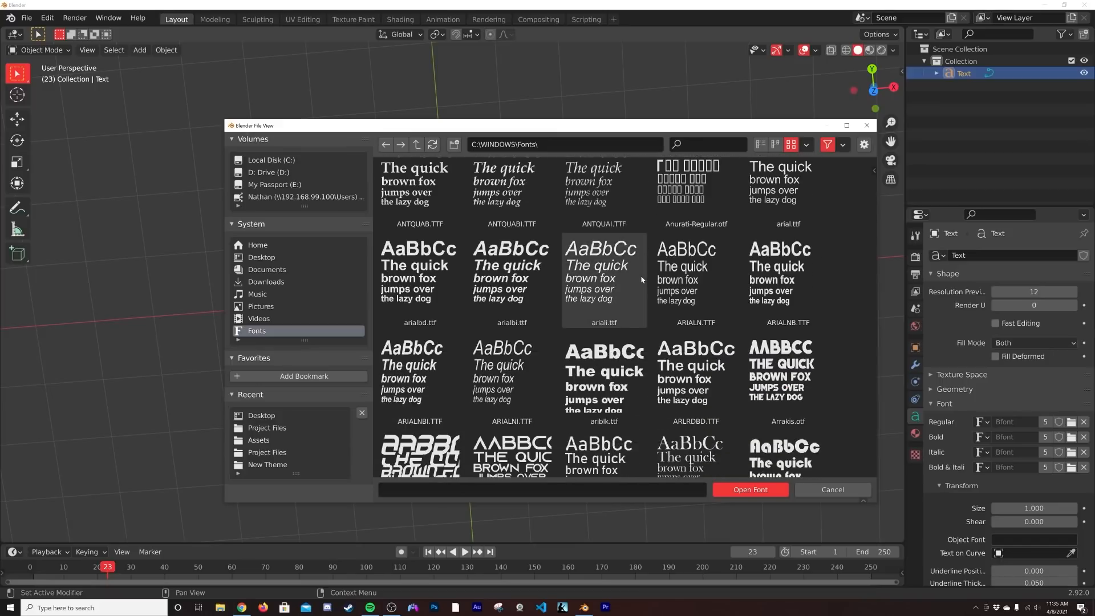
{"action": "scroll", "coordinate": [641, 279], "scroll_direction": "down", "scroll_amount": 3}
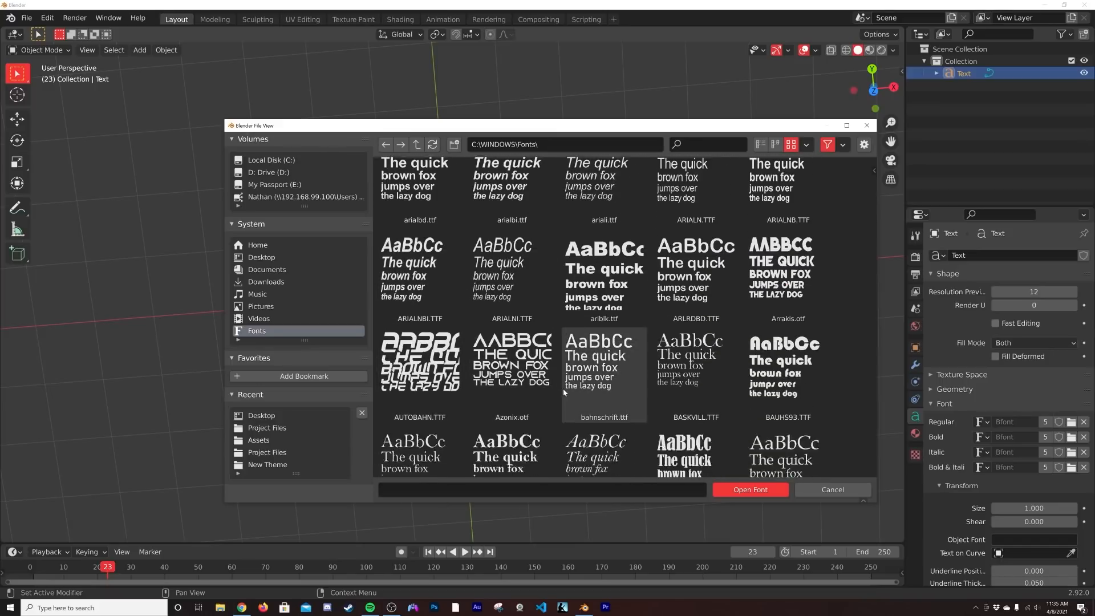
{"action": "scroll", "coordinate": [563, 392], "scroll_direction": "down", "scroll_amount": 4}
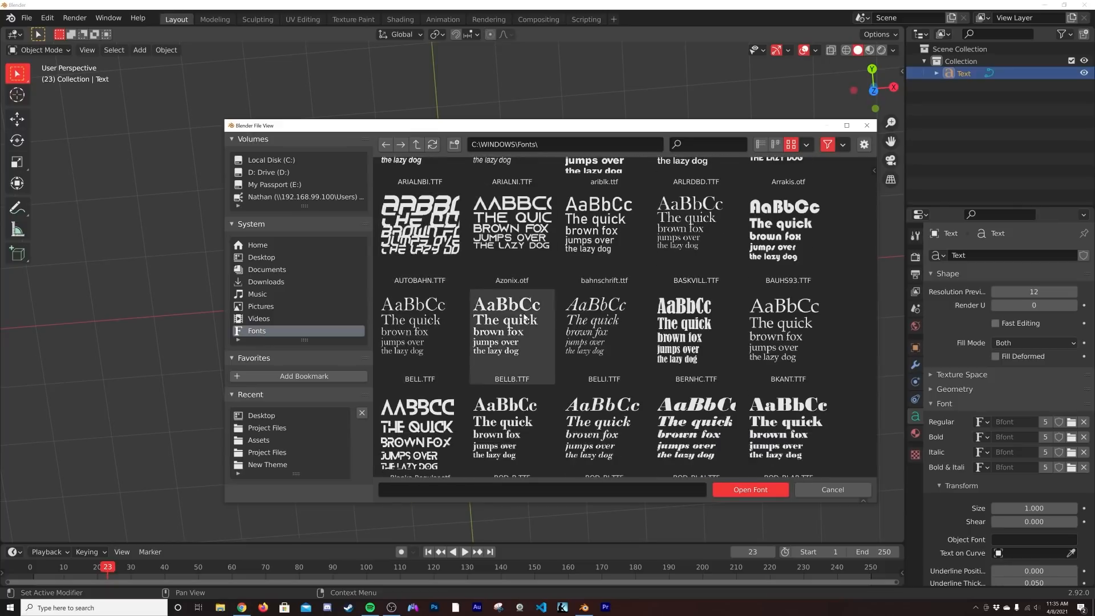
{"action": "scroll", "coordinate": [525, 320], "scroll_direction": "down", "scroll_amount": 15}
{"action": "double_click", "coordinate": [676, 310]}
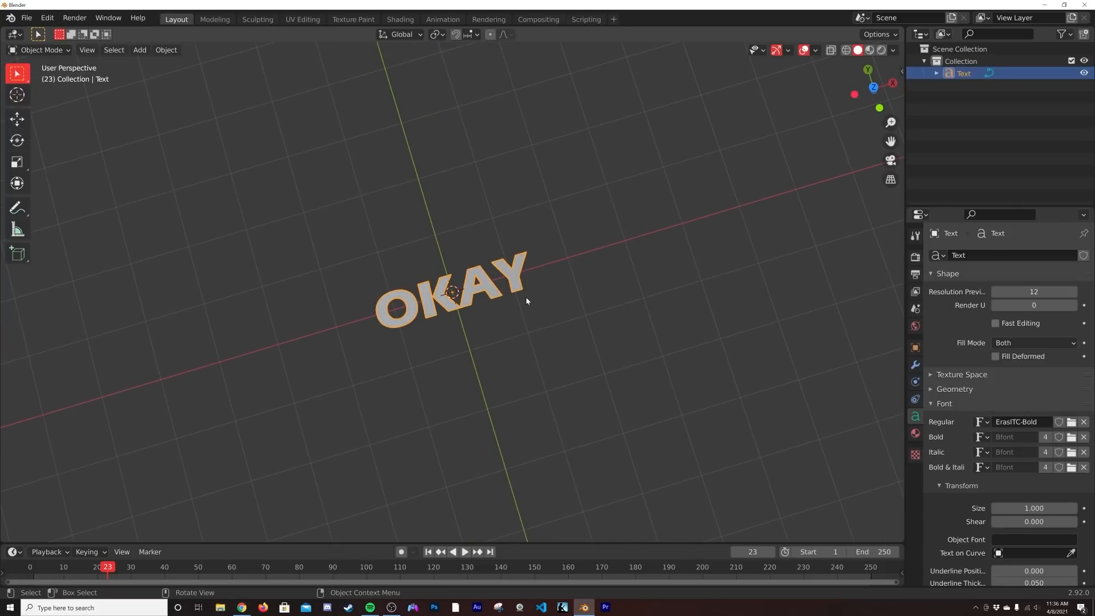
Step: Look at the scene from the top and add a camera at the origin
{"action": "key", "text": "grave"}
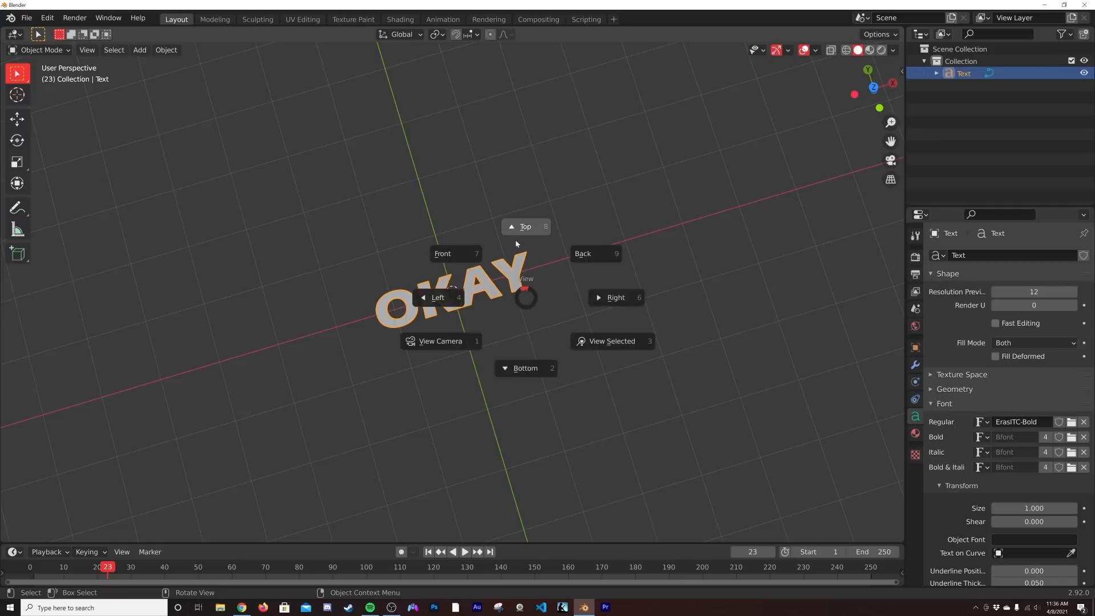
{"action": "left_click", "coordinate": [526, 233]}
{"action": "key", "text": "shift+a"}
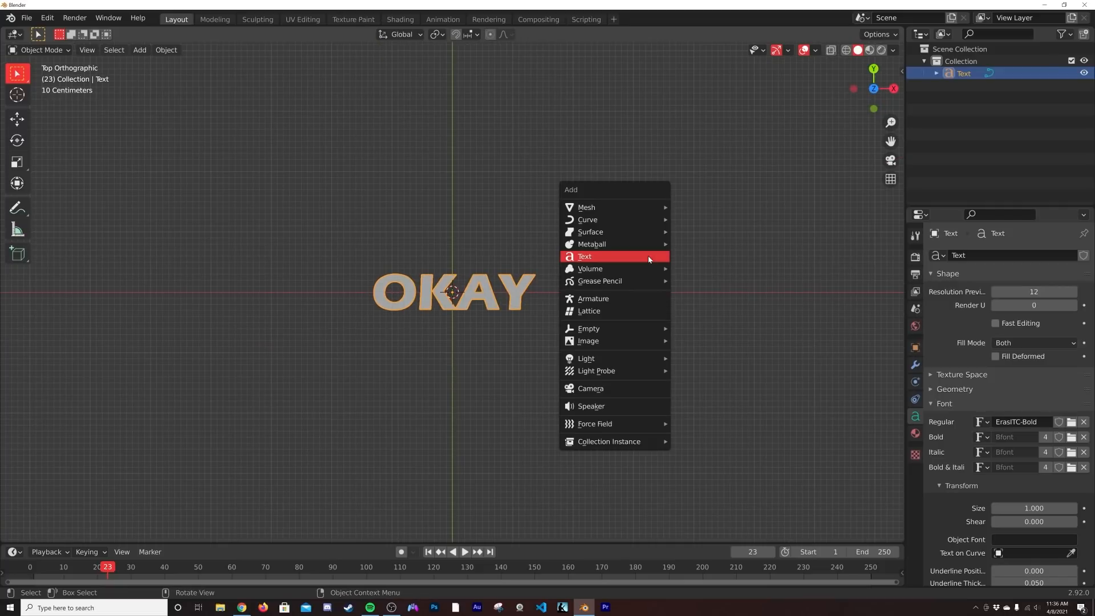
{"action": "left_click", "coordinate": [626, 396]}
Step: Raise the camera along the Z axis above the OKAY text and look through the camera
{"action": "middle_click_drag", "start_coordinate": [626, 396], "coordinate": [508, 240]}
{"action": "left_click", "coordinate": [17, 119]}
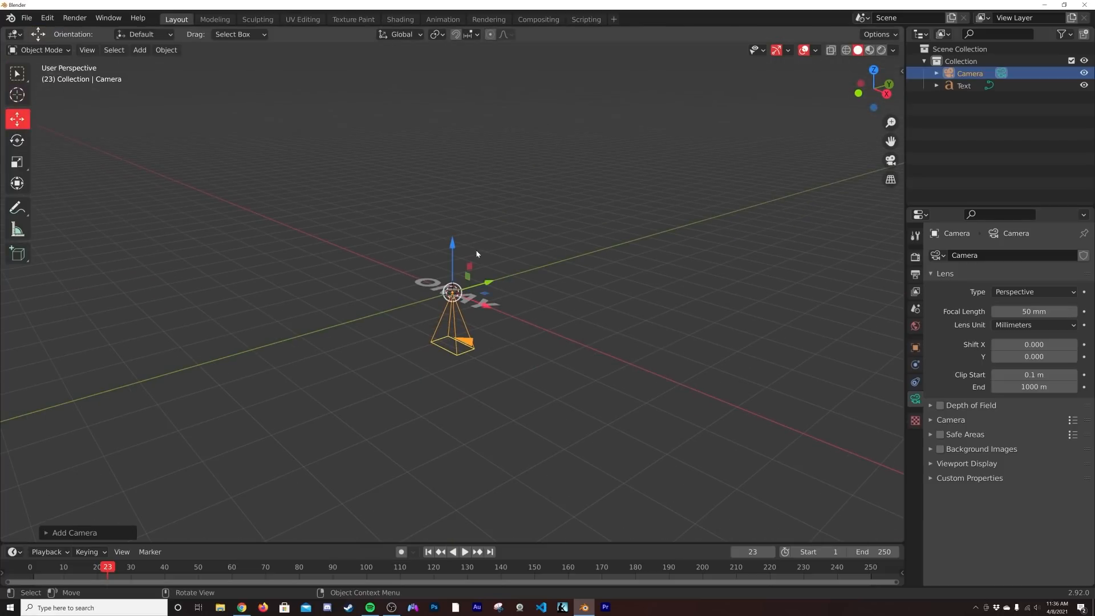
{"action": "key", "text": "g"}
{"action": "key", "text": "z"}
{"action": "left_click", "coordinate": [474, 56]}
{"action": "key", "text": "KP_0"}
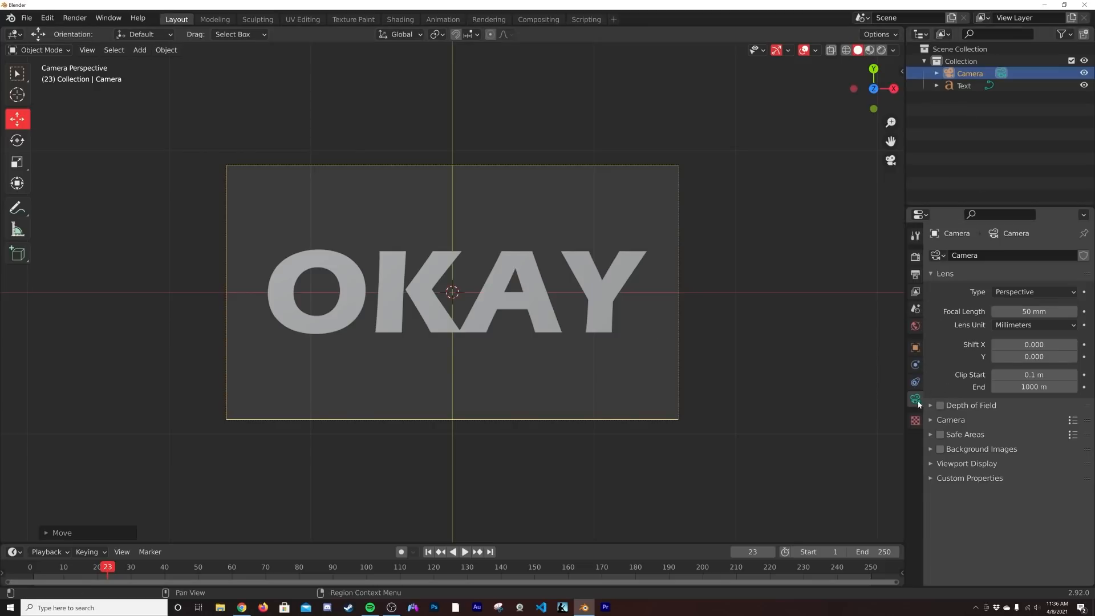
Step: Set the camera's focal length to 100 mm and pull it back along its local Z until the whole text fits the frame
{"action": "left_click", "coordinate": [1033, 312]}
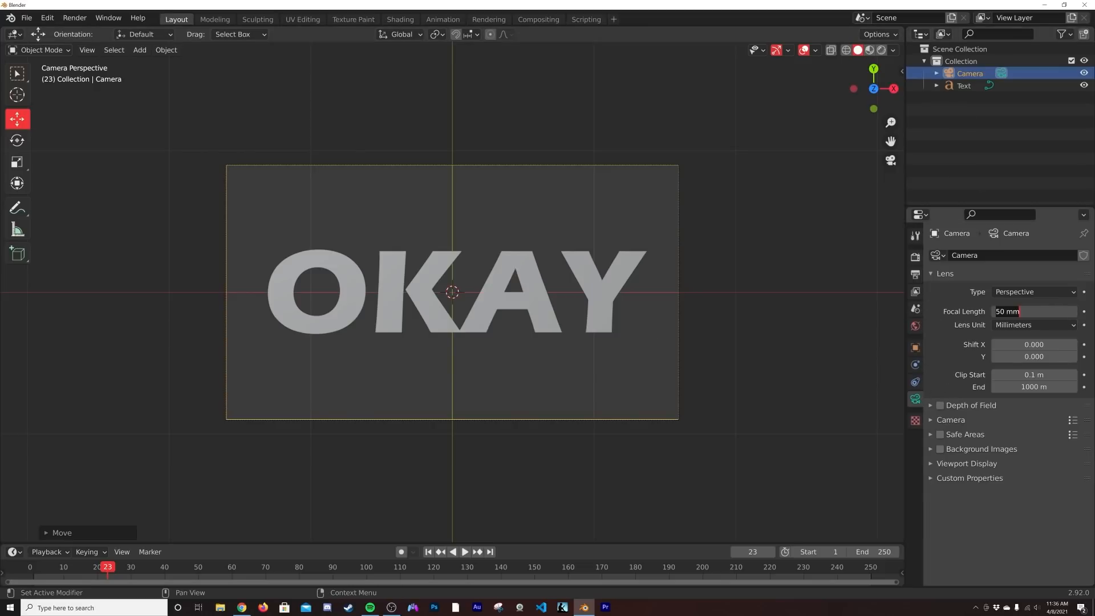
{"action": "type", "text": "100"}
{"action": "key", "text": "Return"}
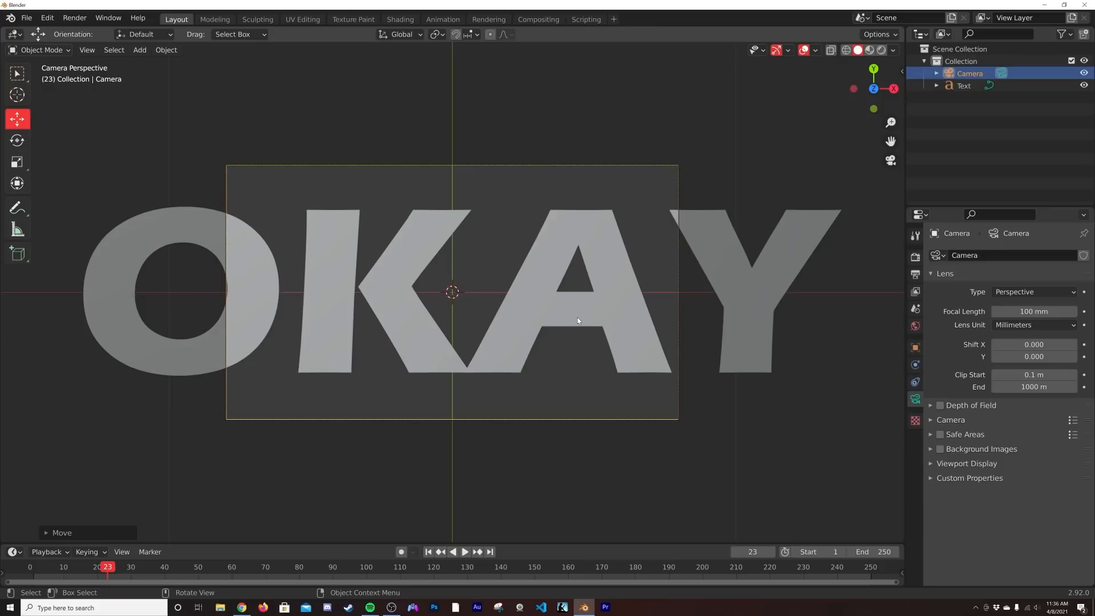
{"action": "key", "text": "g"}
{"action": "key", "text": "z"}
{"action": "key", "text": "z"}
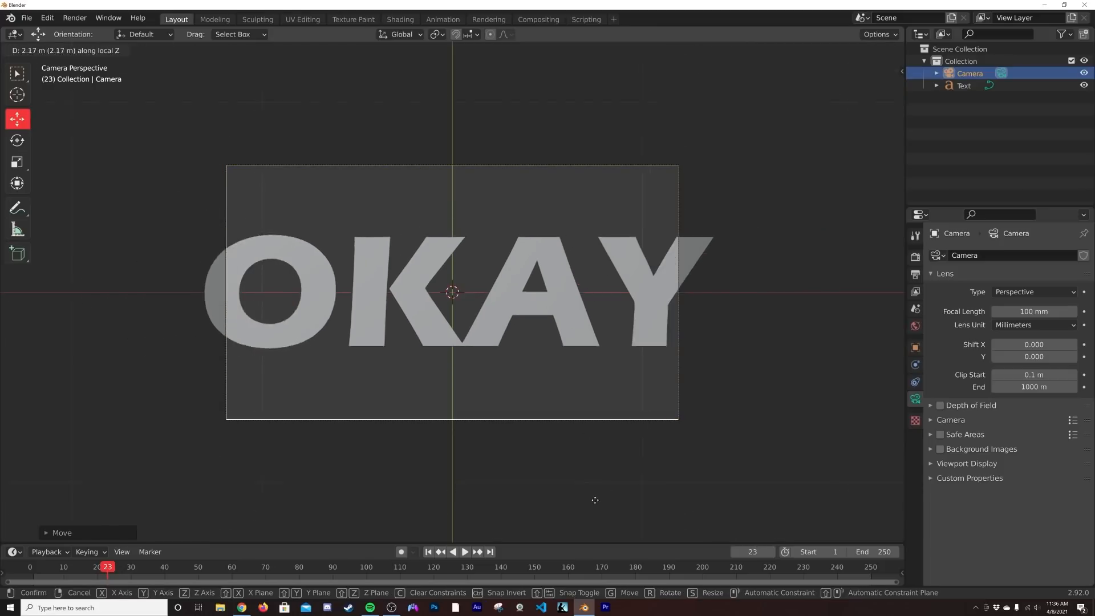
{"action": "left_click", "coordinate": [583, 61]}
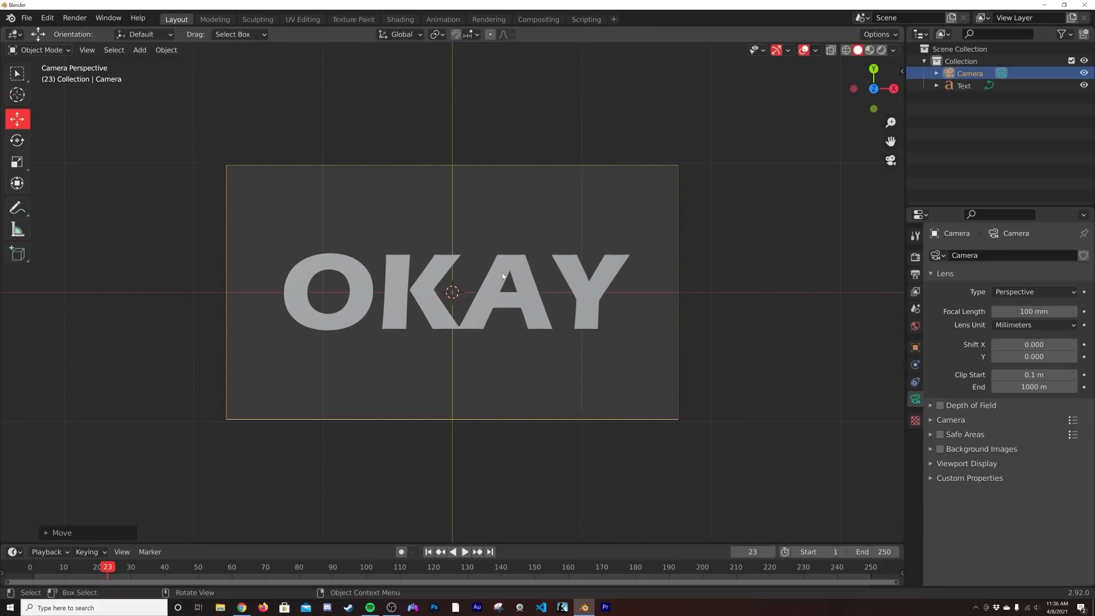
Step: Set the output resolution to a square 1200 × 1200 px
{"action": "left_click", "coordinate": [916, 275]}
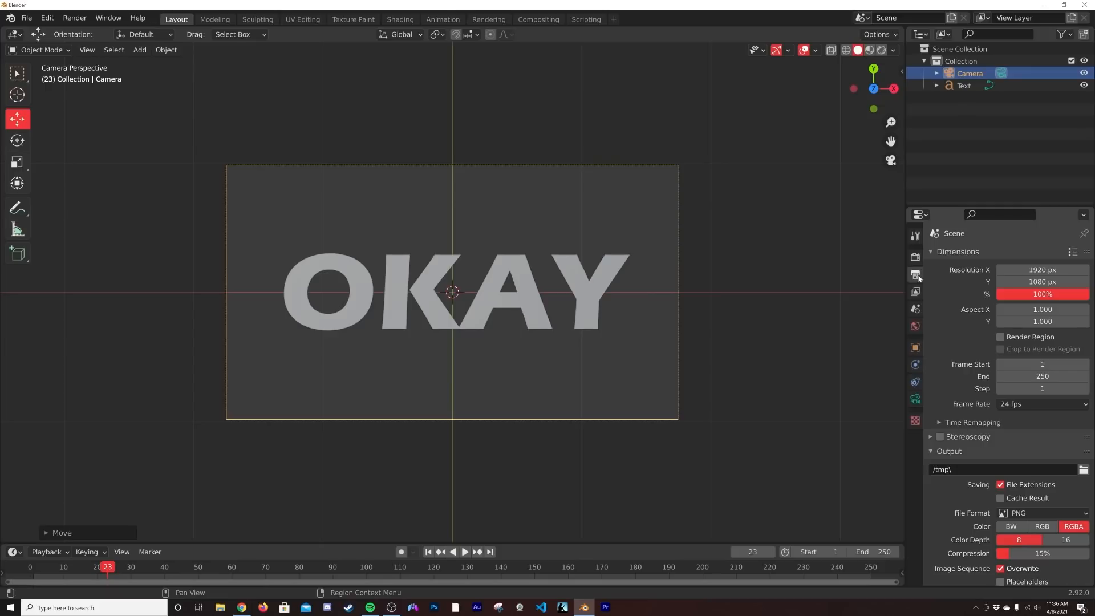
{"action": "left_click", "coordinate": [1043, 270]}
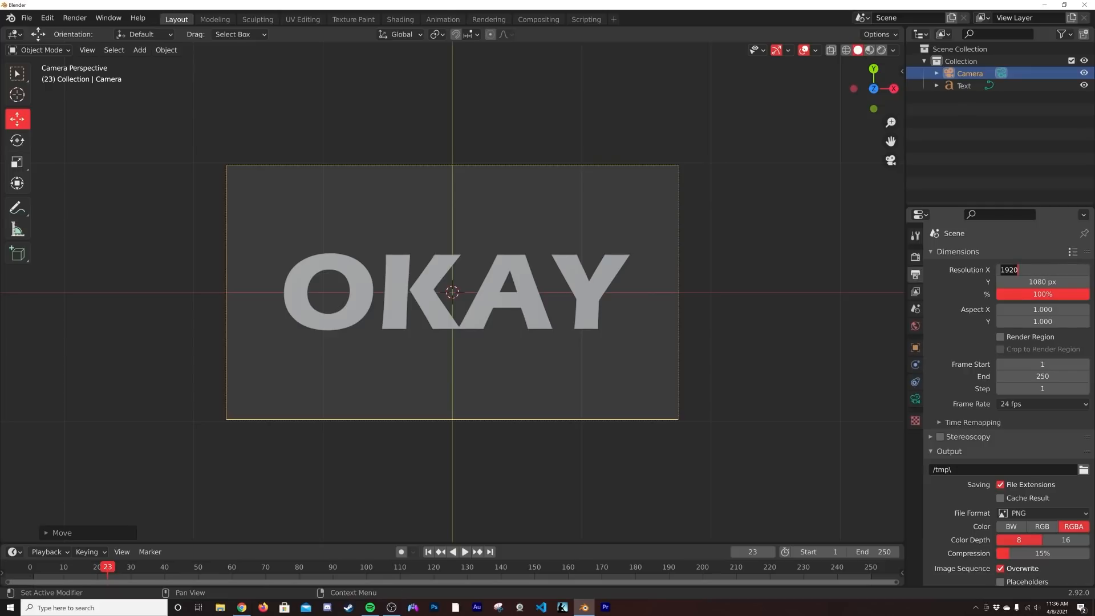
{"action": "type", "text": "1"}
{"action": "key", "text": "Tab"}
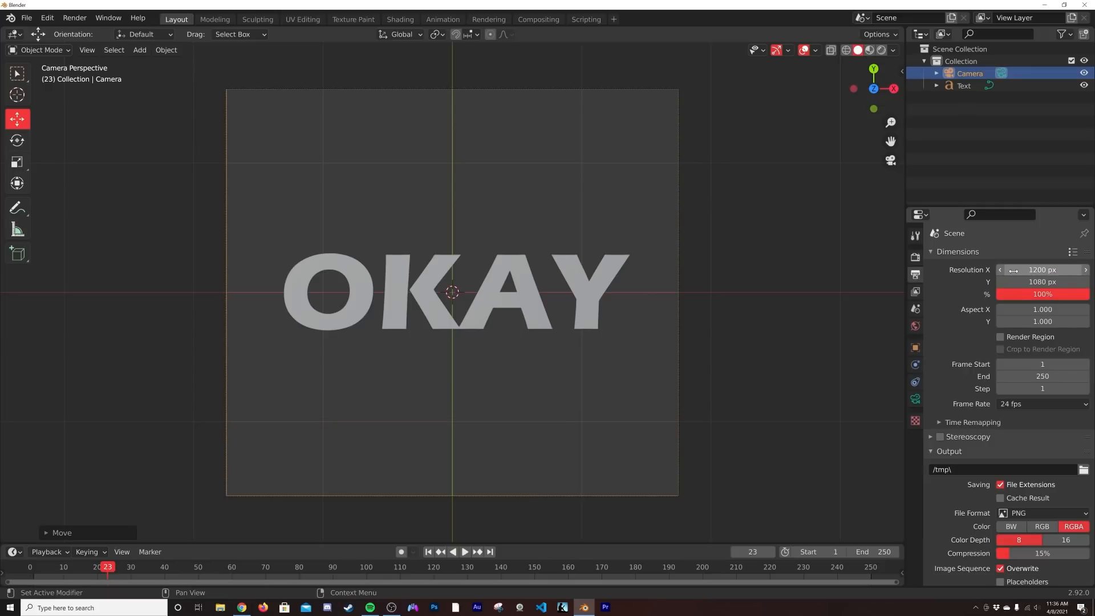
{"action": "type", "text": "012"}
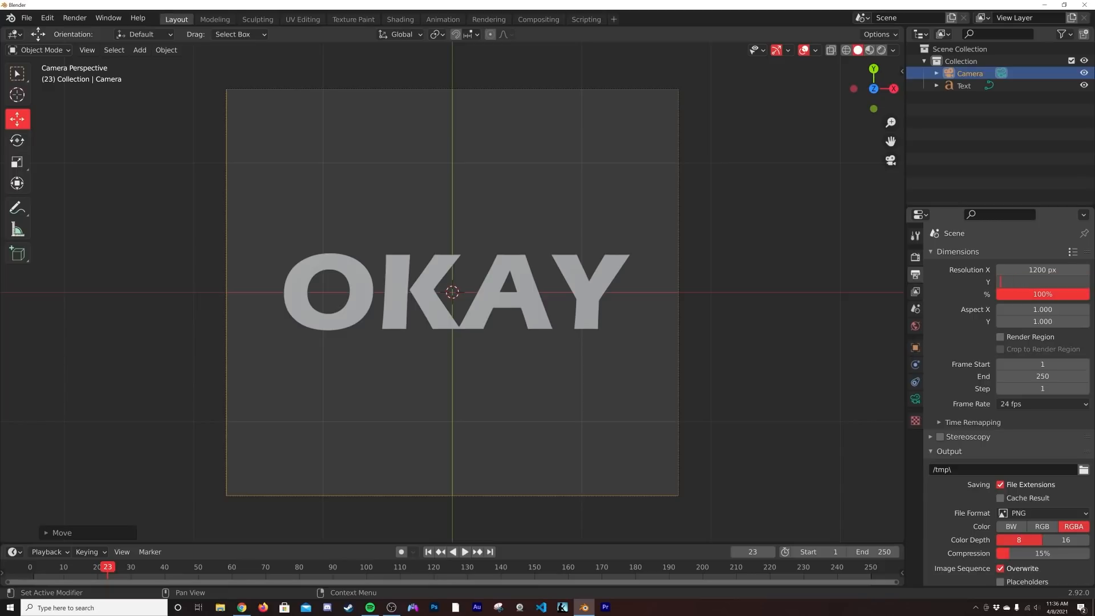
{"action": "type", "text": "200"}
{"action": "key", "text": "Return"}
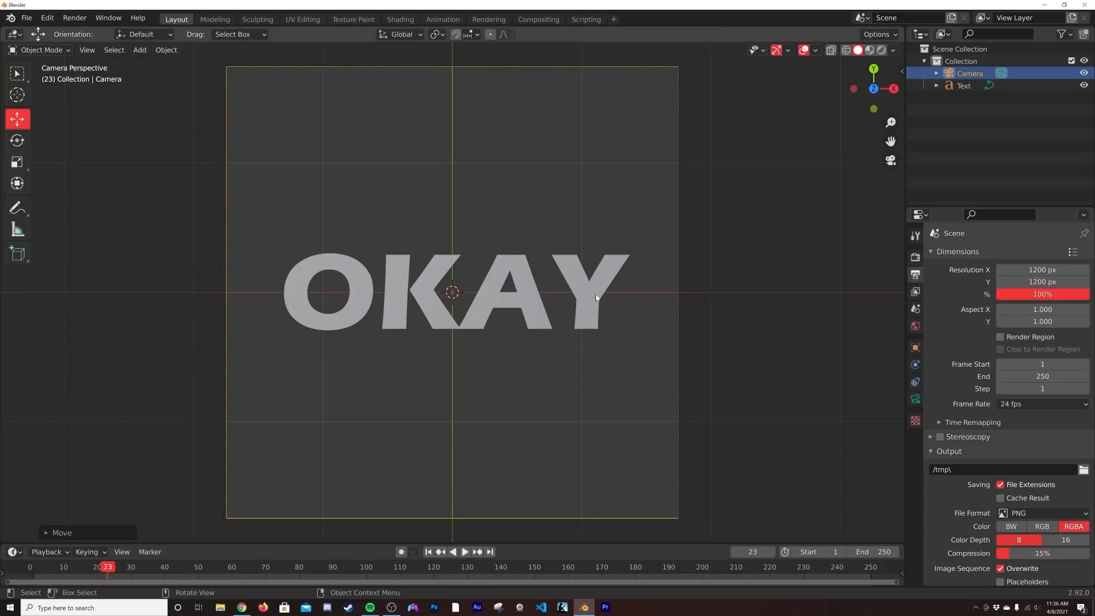
{"action": "scroll", "coordinate": [592, 298], "scroll_direction": "down", "scroll_amount": 1}
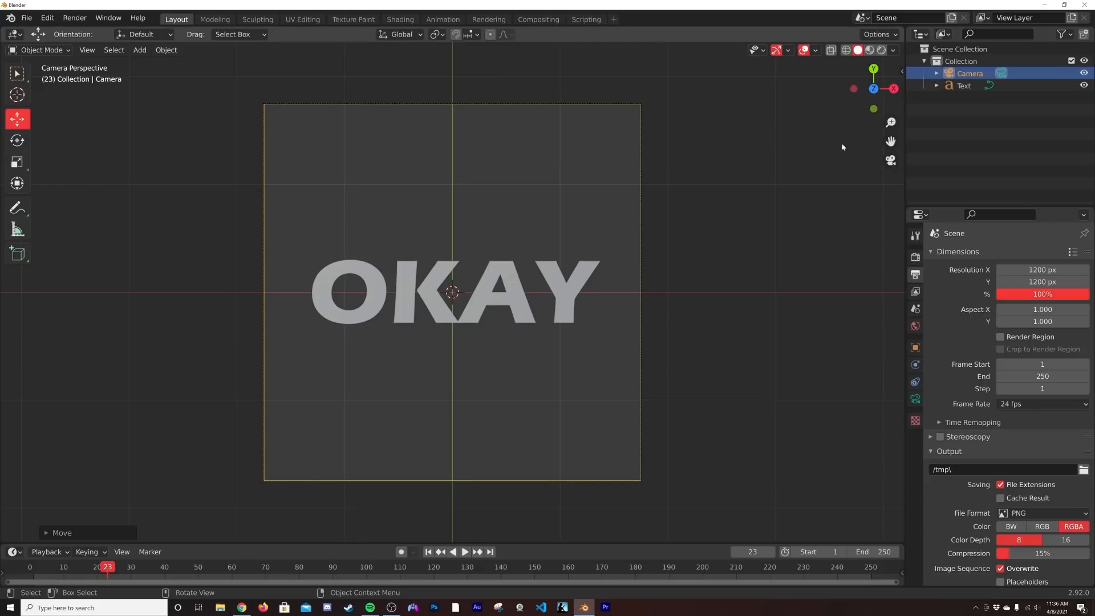
Step: Display the viewport in rendered shading and disable Ambient Occlusion, Bloom, Screen Space Reflections and Motion Blur for Eevee
{"action": "left_click", "coordinate": [880, 50]}
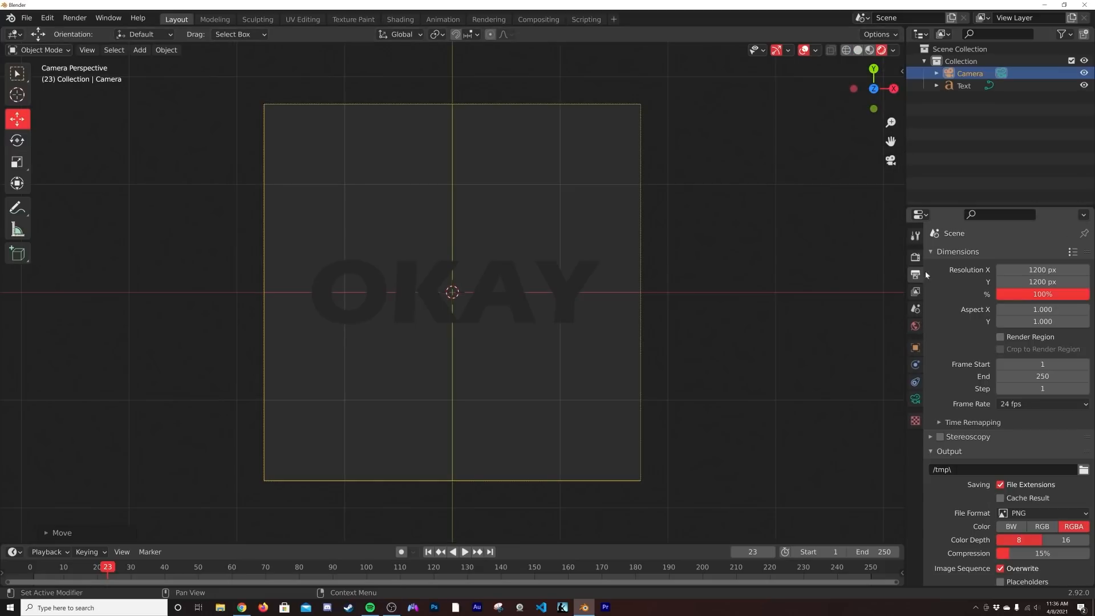
{"action": "left_click", "coordinate": [918, 257]}
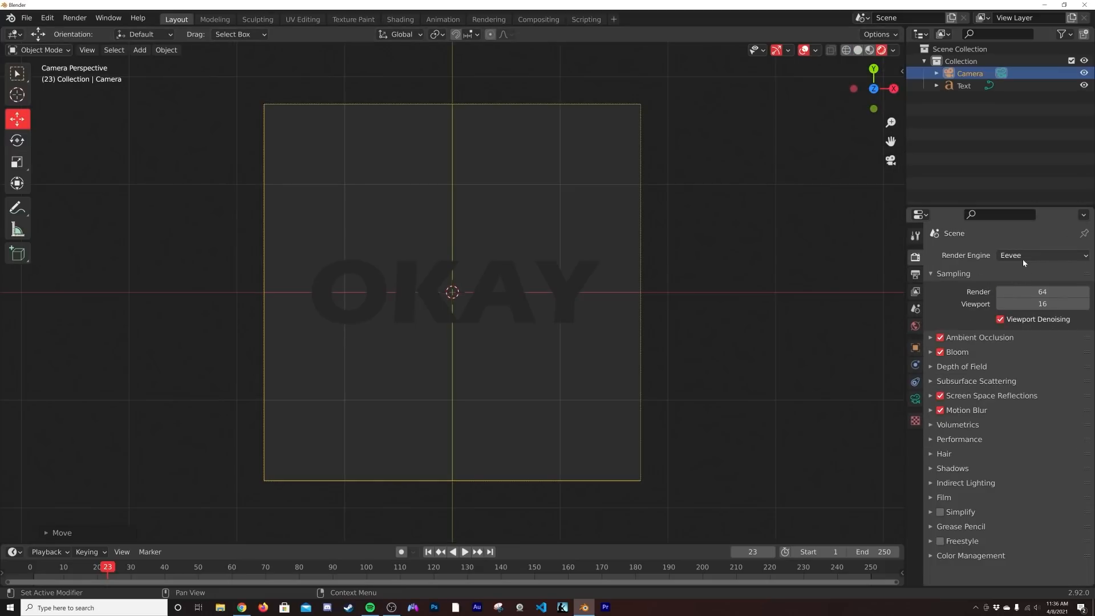
{"action": "left_click", "coordinate": [940, 353]}
{"action": "left_click", "coordinate": [941, 396]}
{"action": "left_click", "coordinate": [940, 410]}
{"action": "scroll", "coordinate": [682, 382], "scroll_direction": "up", "scroll_amount": 2}
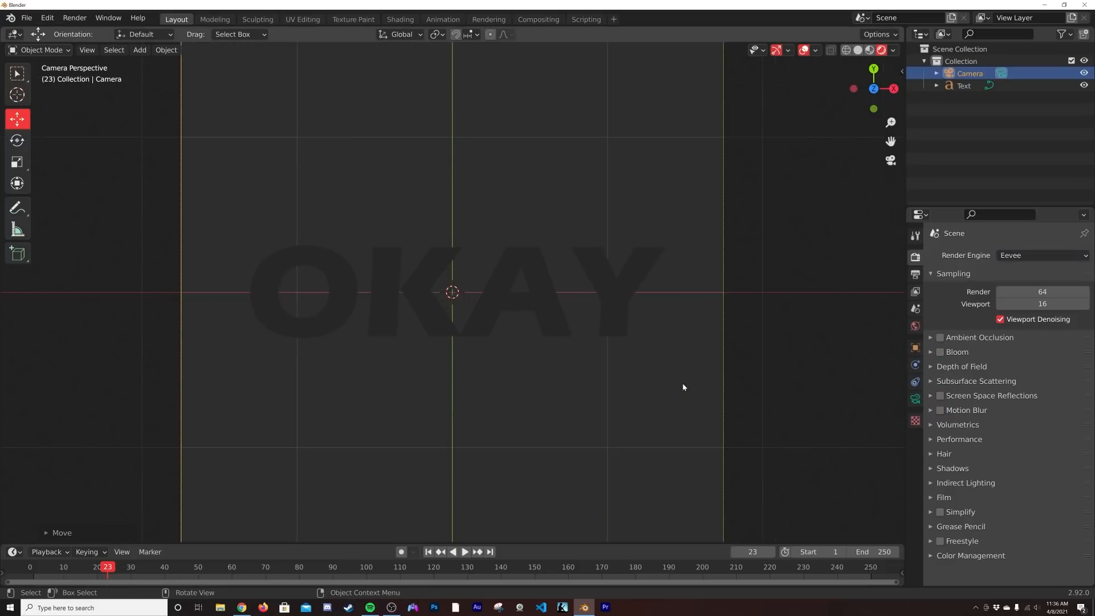
Step: Set the world background color to black and select the OKAY text
{"action": "left_click", "coordinate": [916, 326]}
{"action": "left_click", "coordinate": [1040, 335]}
{"action": "left_click_drag", "start_coordinate": [1067, 227], "coordinate": [1067, 251]}
{"action": "left_click", "coordinate": [617, 292]}
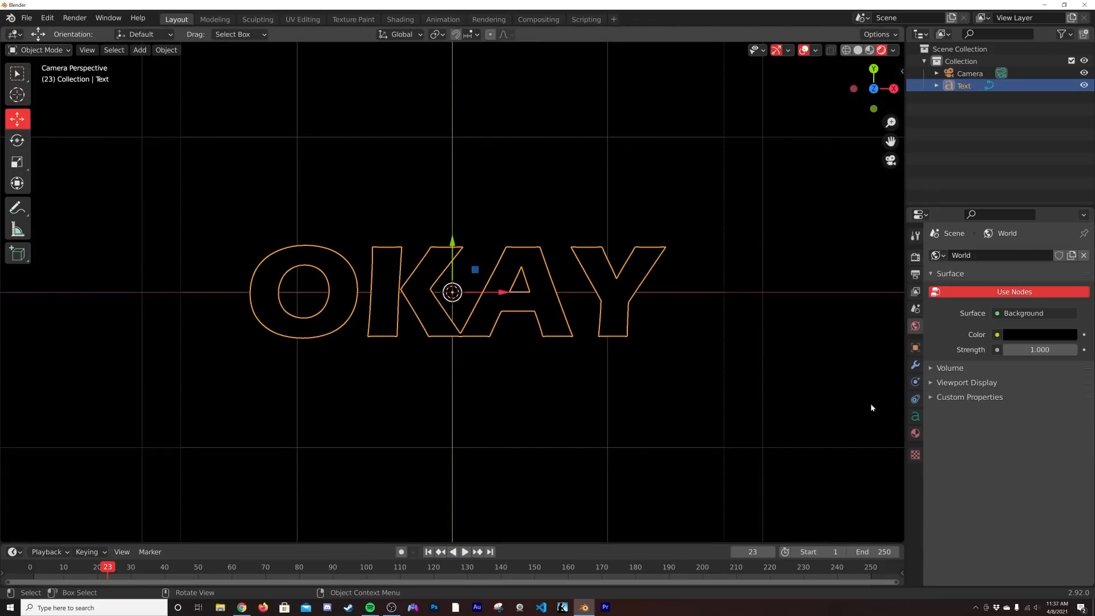
Step: Give the OKAY text a new material with an Emission surface and an emission strength of 100
{"action": "left_click", "coordinate": [915, 433]}
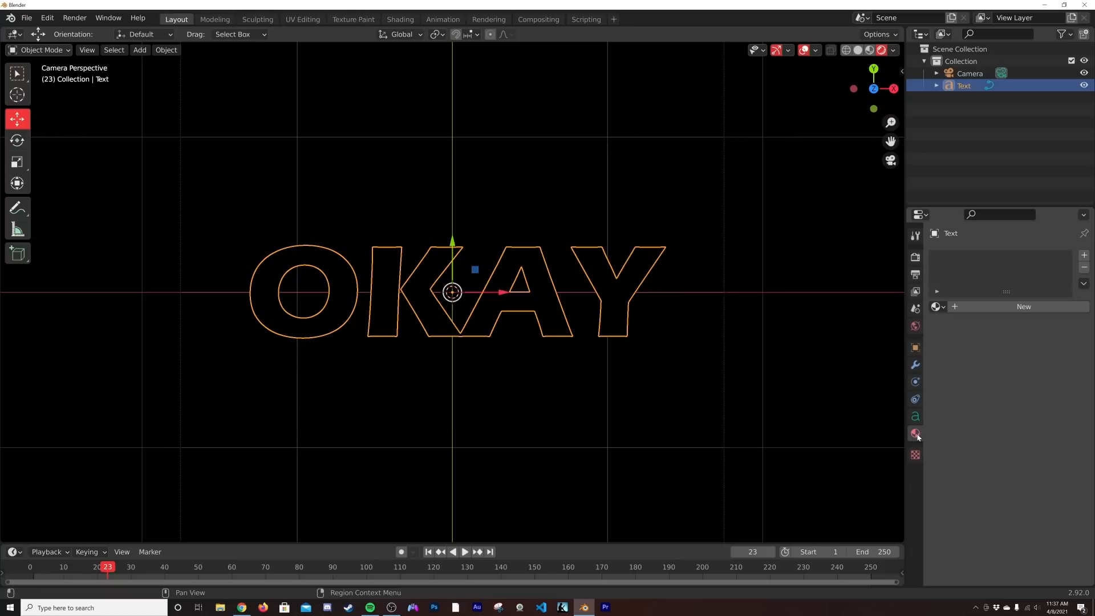
{"action": "left_click", "coordinate": [1023, 306]}
{"action": "left_click", "coordinate": [1034, 378]}
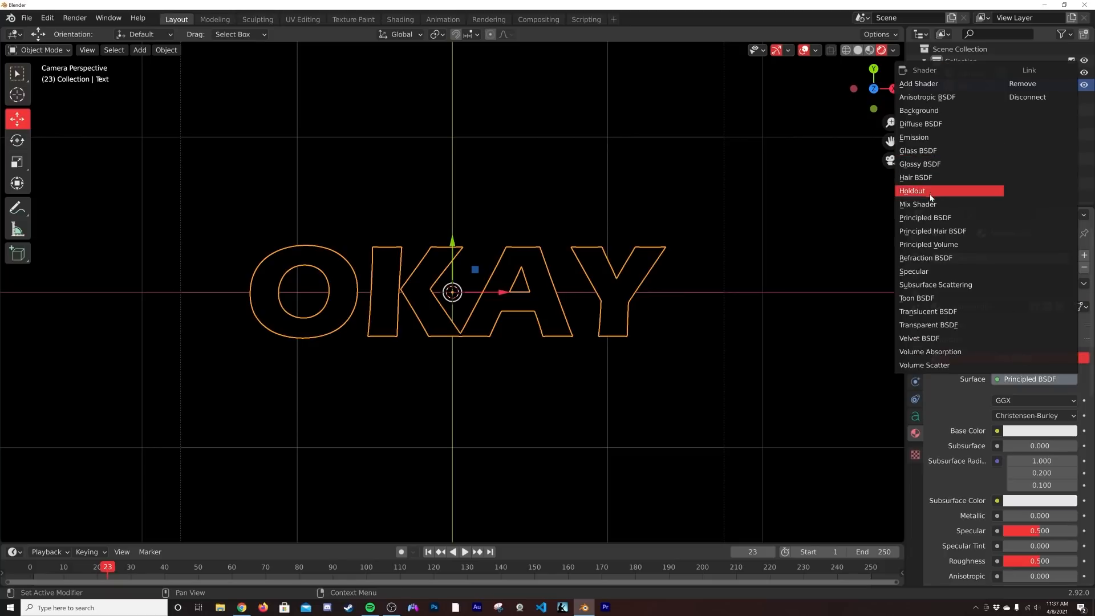
{"action": "left_click", "coordinate": [921, 138]}
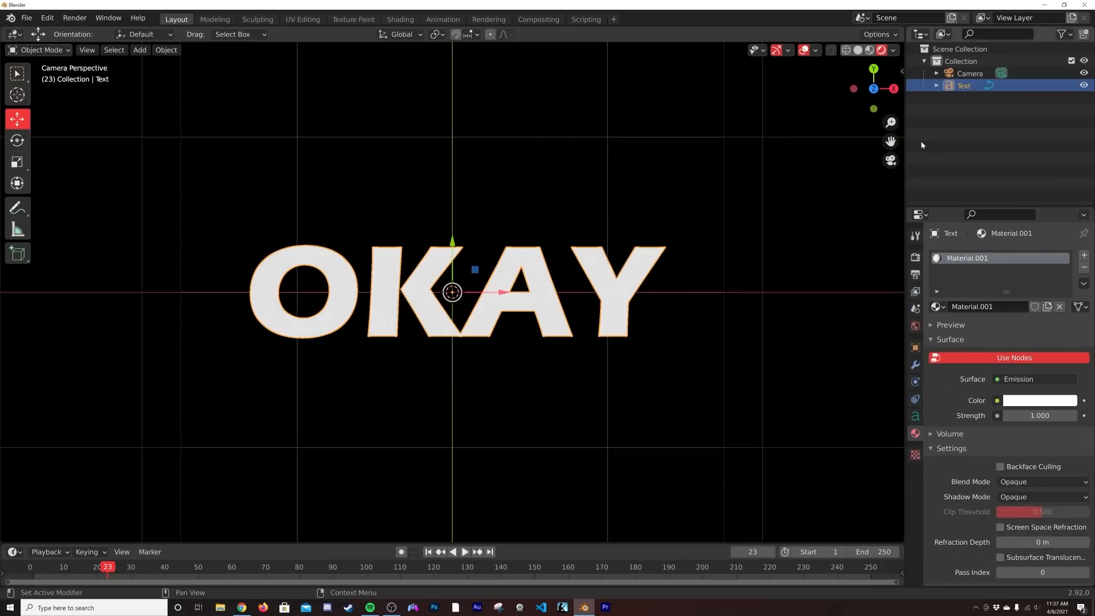
{"action": "left_click", "coordinate": [1061, 415]}
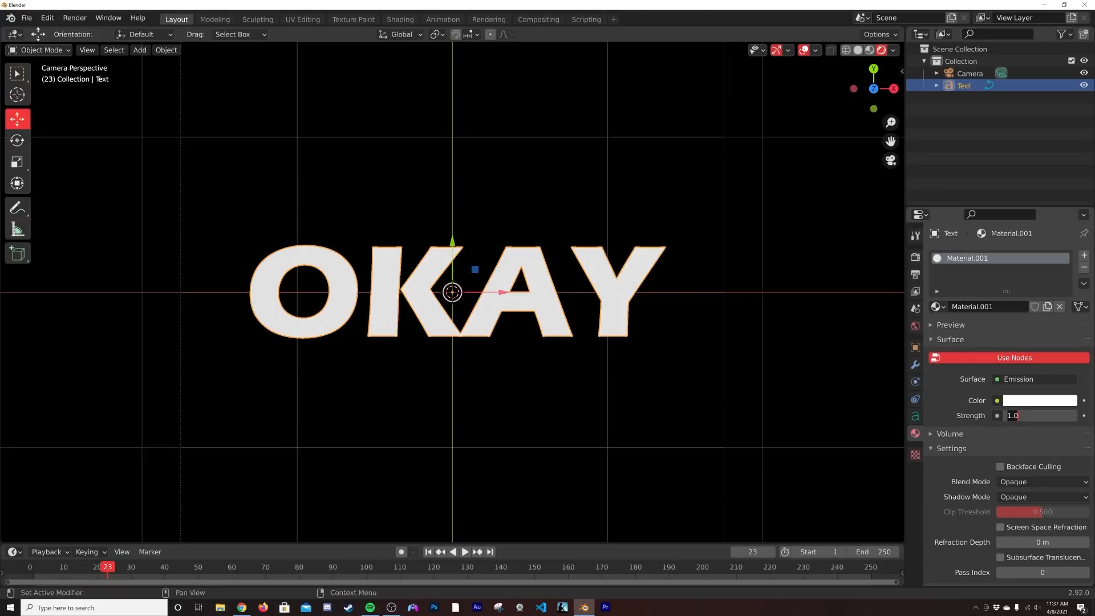
{"action": "type", "text": "100"}
{"action": "key", "text": "Return"}
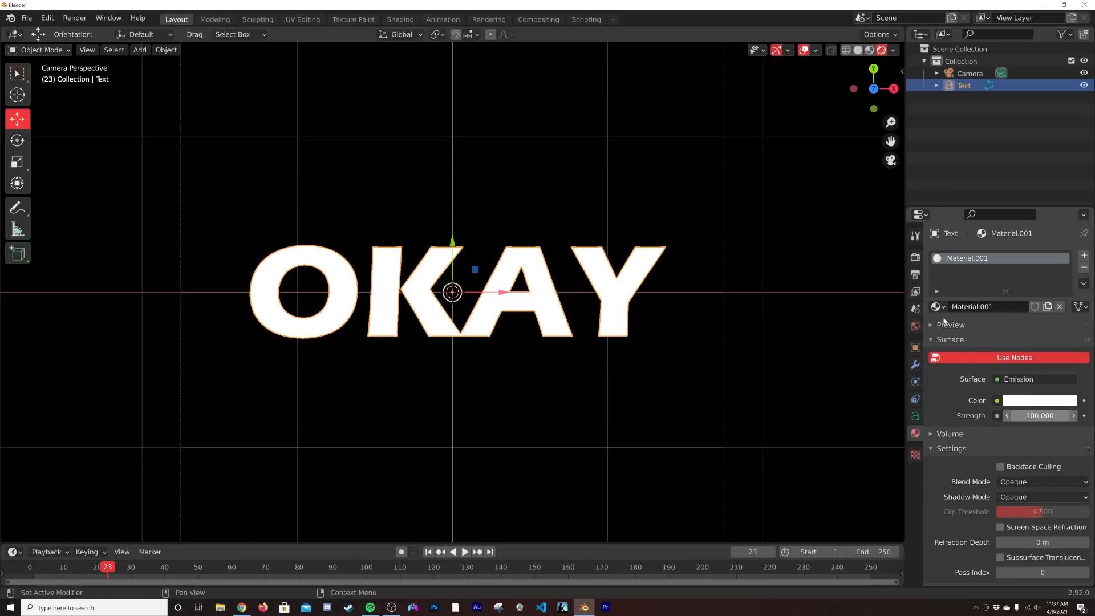
Step: Hide the viewport gizmos and overlays and render the current frame as a still image
{"action": "left_click", "coordinate": [778, 50]}
{"action": "left_click", "coordinate": [804, 50]}
{"action": "scroll", "coordinate": [556, 272], "scroll_direction": "down", "scroll_amount": 2}
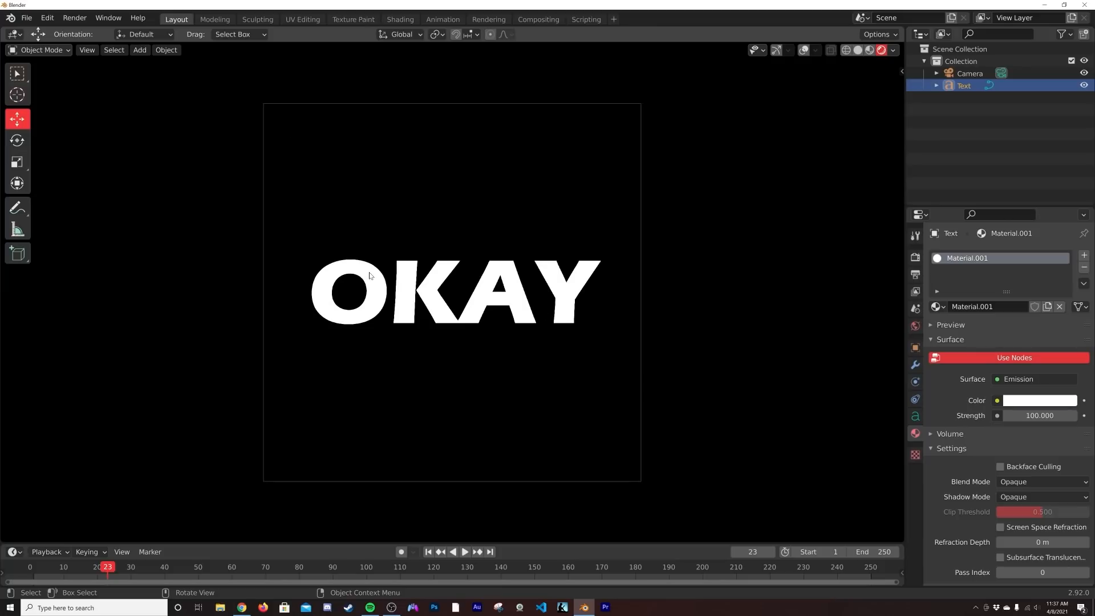
{"action": "left_click", "coordinate": [75, 18]}
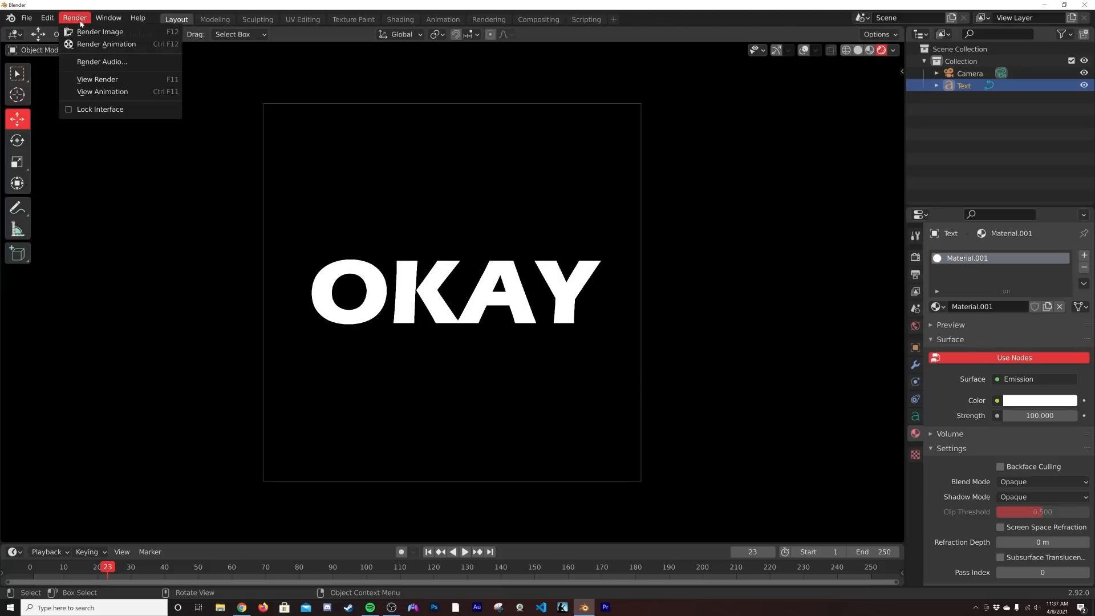
{"action": "left_click", "coordinate": [86, 32]}
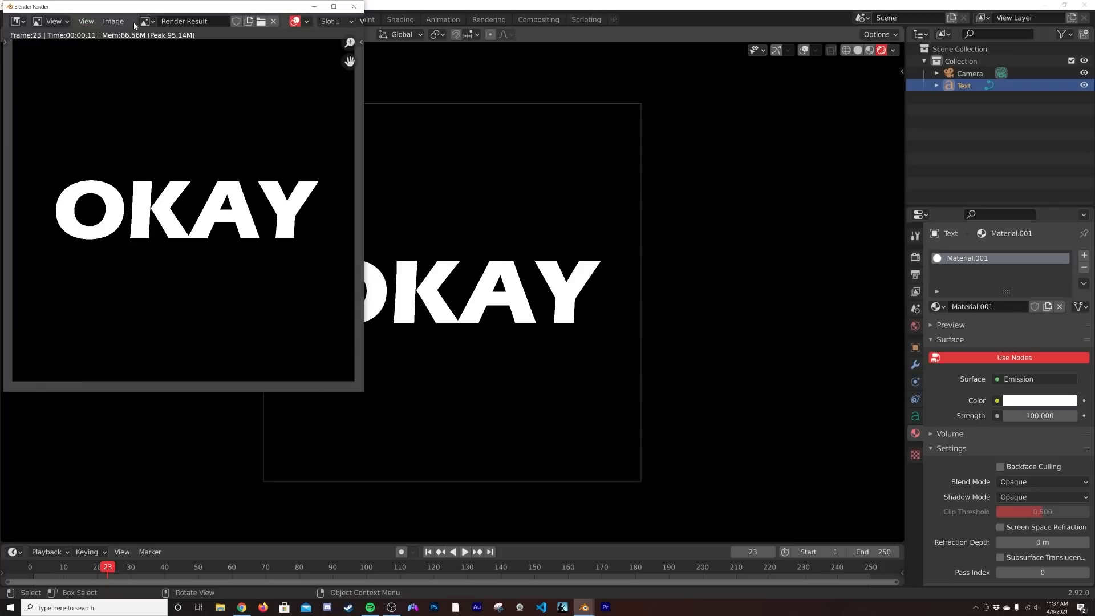
Step: Save the rendered image to the Desktop as "4 TUT.png" in PNG format and close the render window
{"action": "left_click", "coordinate": [113, 21]}
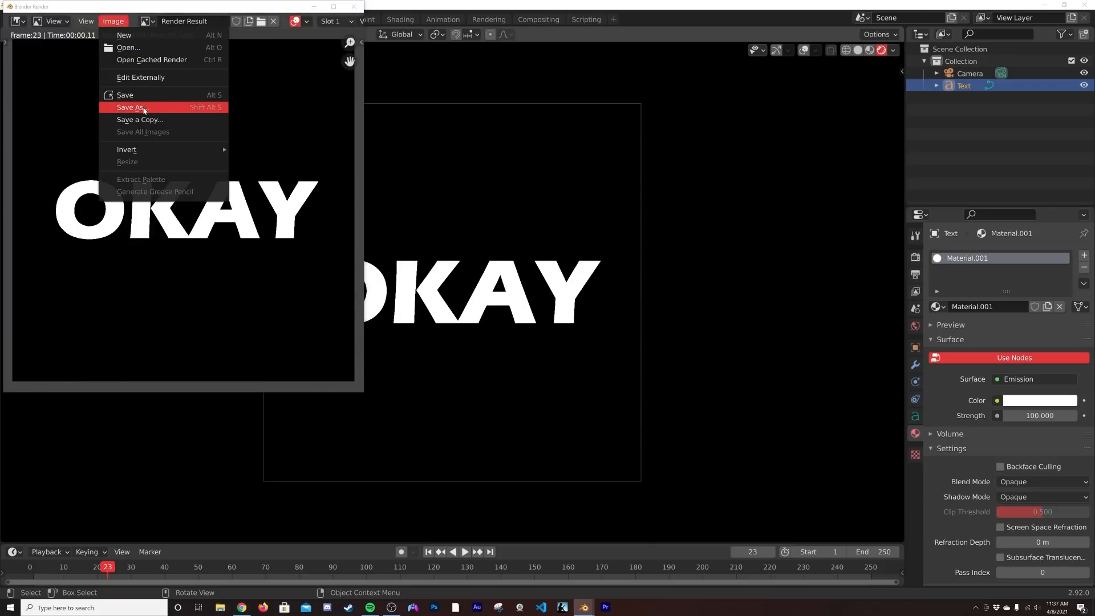
{"action": "left_click", "coordinate": [144, 108]}
{"action": "left_click", "coordinate": [215, 387]}
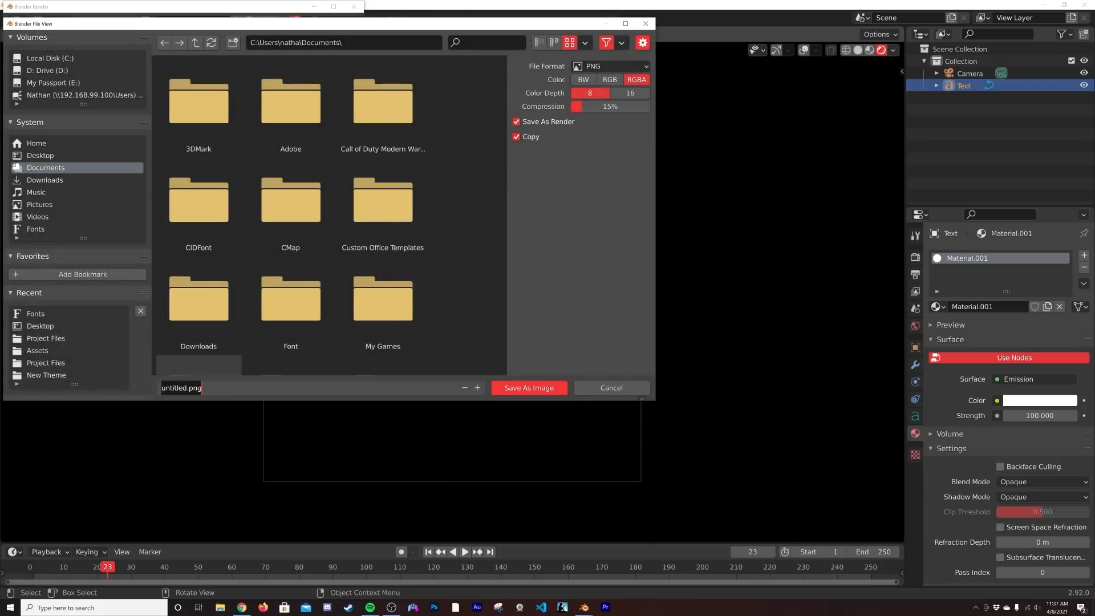
{"action": "type", "text": "4"}
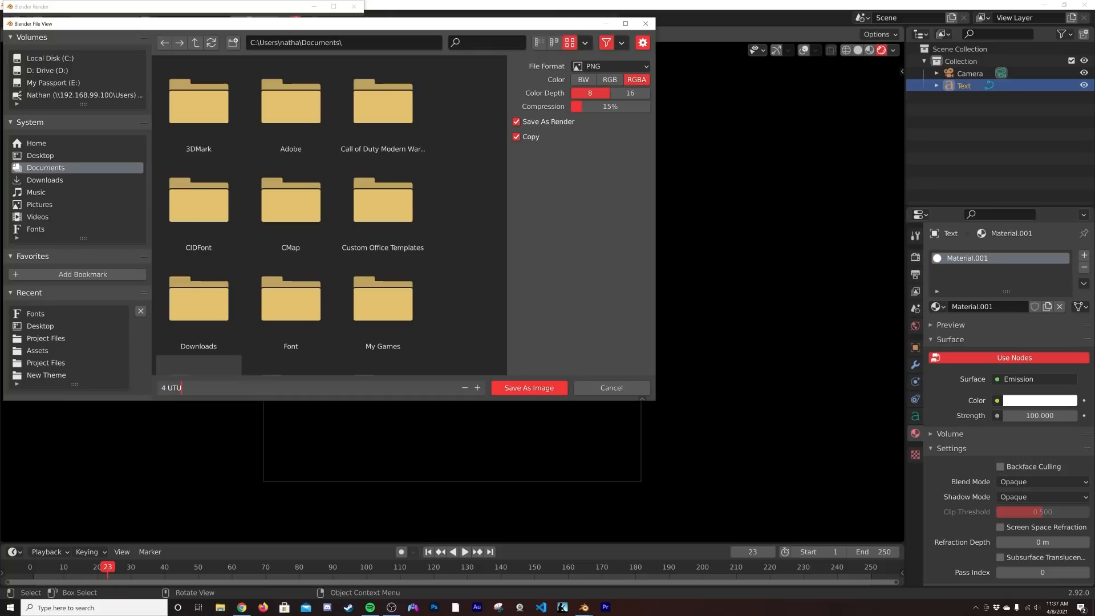
{"action": "type", "text": " TUT"}
{"action": "left_click", "coordinate": [92, 159]}
{"action": "left_click", "coordinate": [92, 159]}
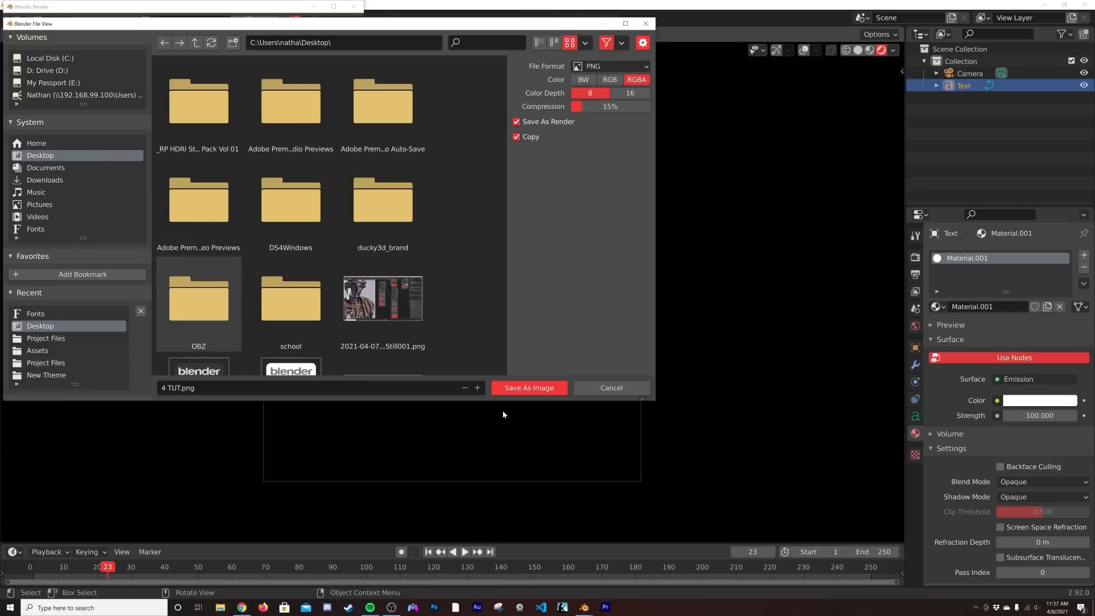
{"action": "left_click", "coordinate": [536, 393]}
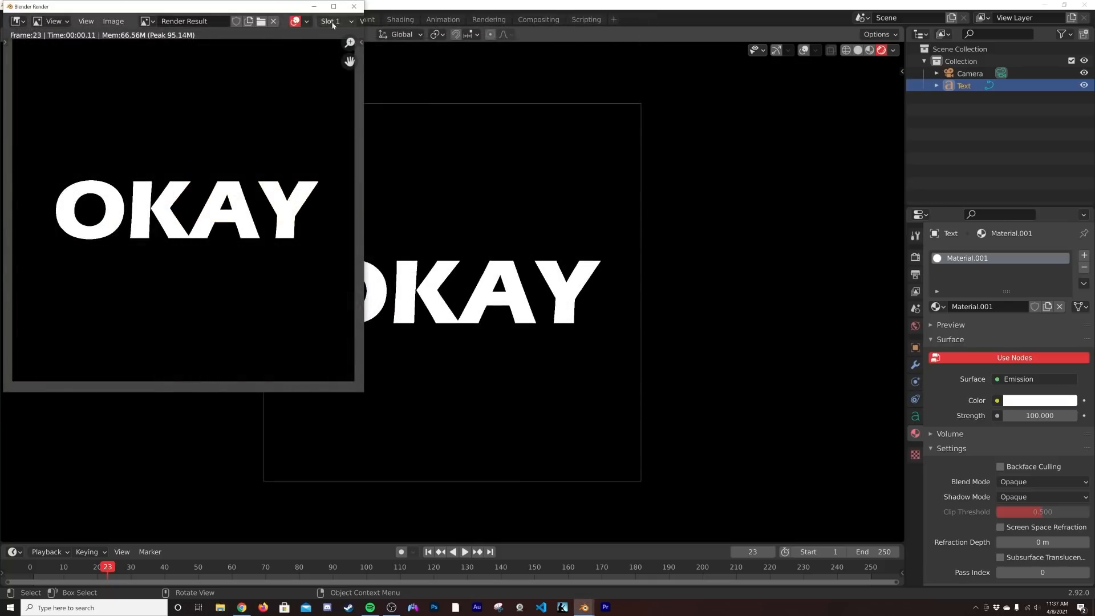
{"action": "left_click", "coordinate": [353, 7]}
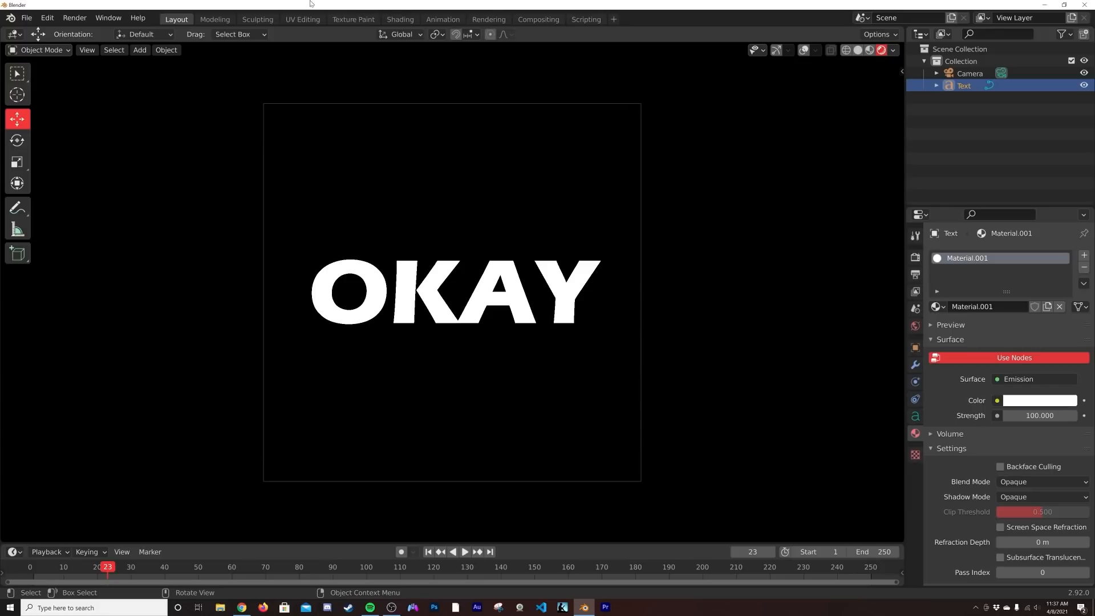
Step: Start a new General file, discarding the OKAY text scene
{"action": "left_click", "coordinate": [27, 17]}
{"action": "mouse_move", "coordinate": [45, 31]}
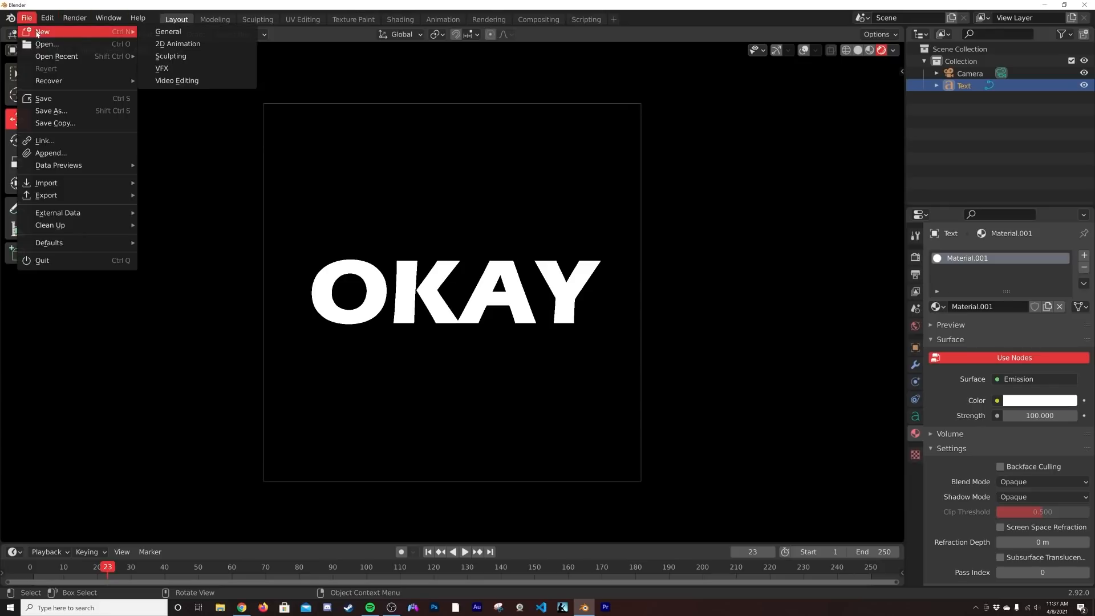
{"action": "left_click", "coordinate": [180, 44]}
{"action": "left_click", "coordinate": [576, 327]}
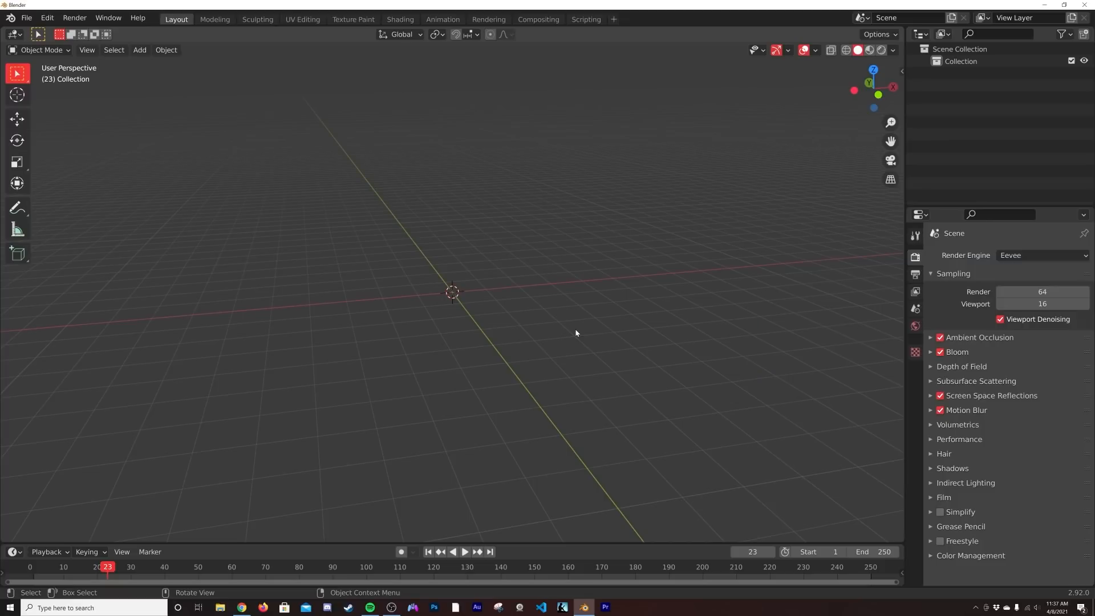
Step: Add a cube mesh at the world origin
{"action": "middle_click_drag", "start_coordinate": [555, 311], "coordinate": [540, 340]}
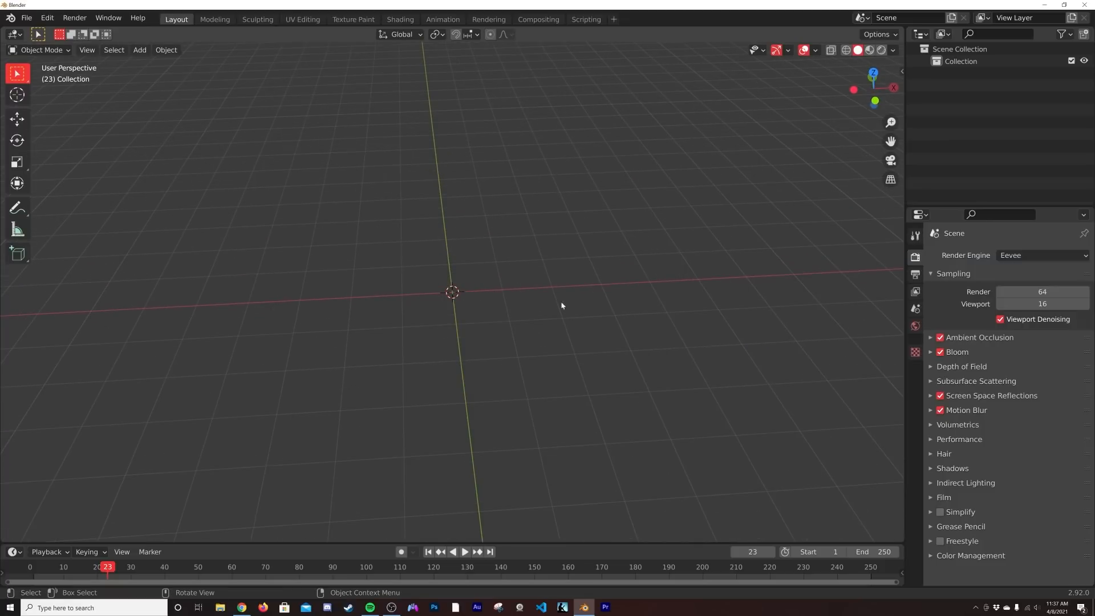
{"action": "key", "text": "shift+a"}
{"action": "mouse_move", "coordinate": [514, 92]}
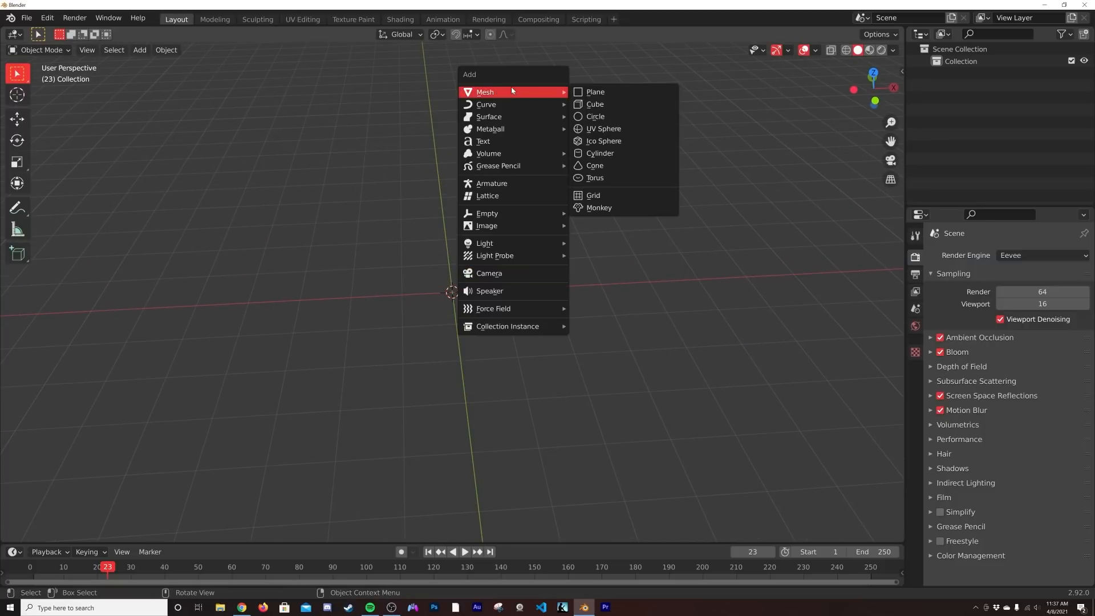
{"action": "left_click", "coordinate": [597, 106]}
{"action": "scroll", "coordinate": [526, 296], "scroll_direction": "up", "scroll_amount": 4}
{"action": "middle_click_drag", "start_coordinate": [513, 296], "coordinate": [574, 265]}
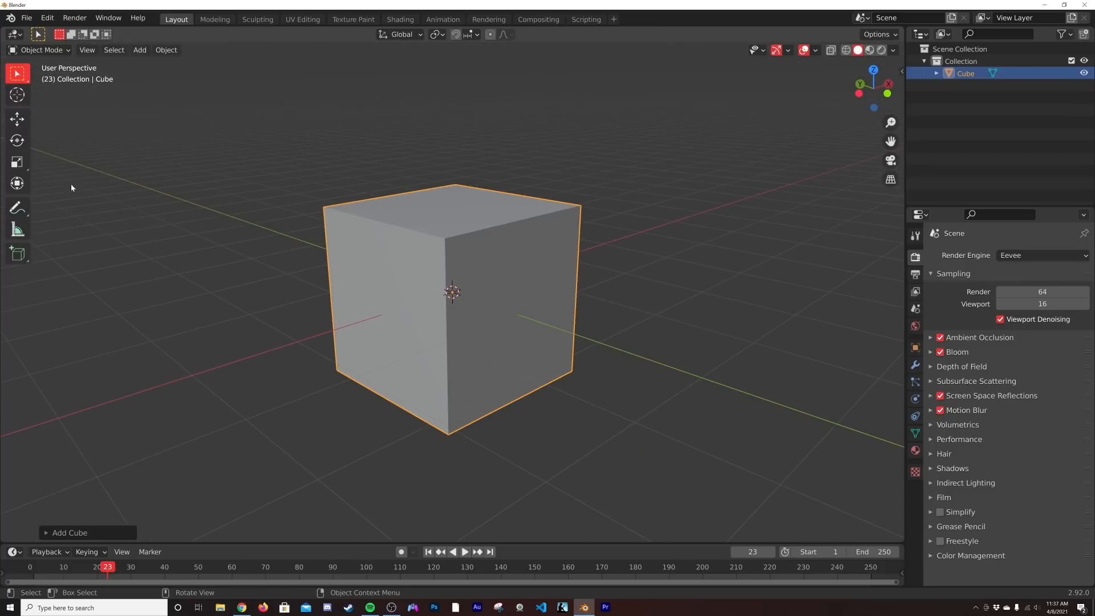
Step: Flatten the cube along Z, shrink and narrow it along X into a small bar lengthwise on Y, and apply its transform
{"action": "left_click", "coordinate": [17, 167]}
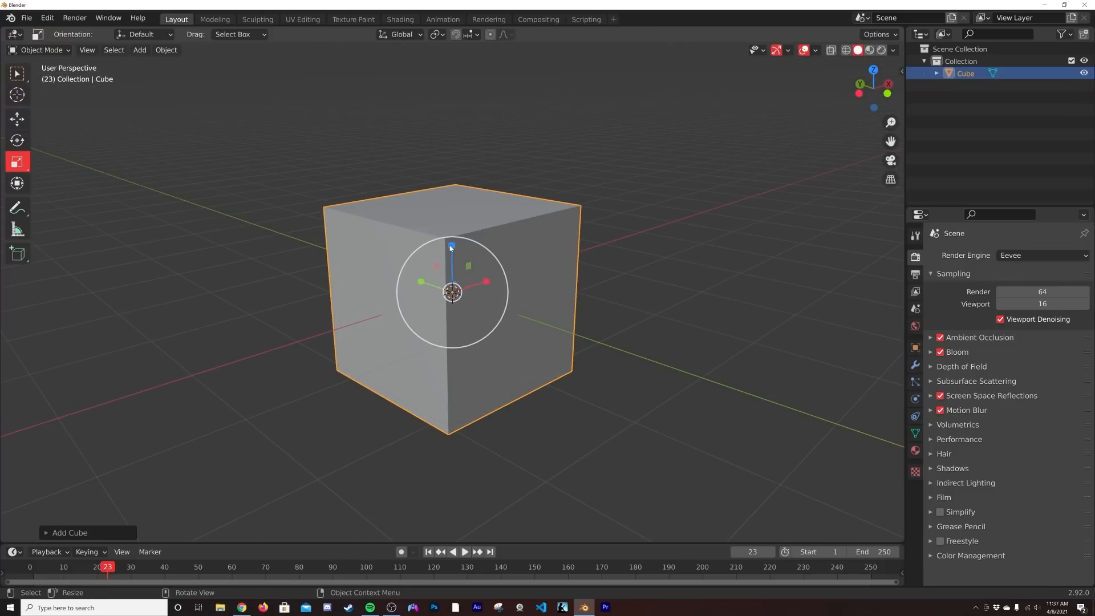
{"action": "left_click_drag", "start_coordinate": [451, 248], "coordinate": [451, 296]}
{"action": "key", "text": "s"}
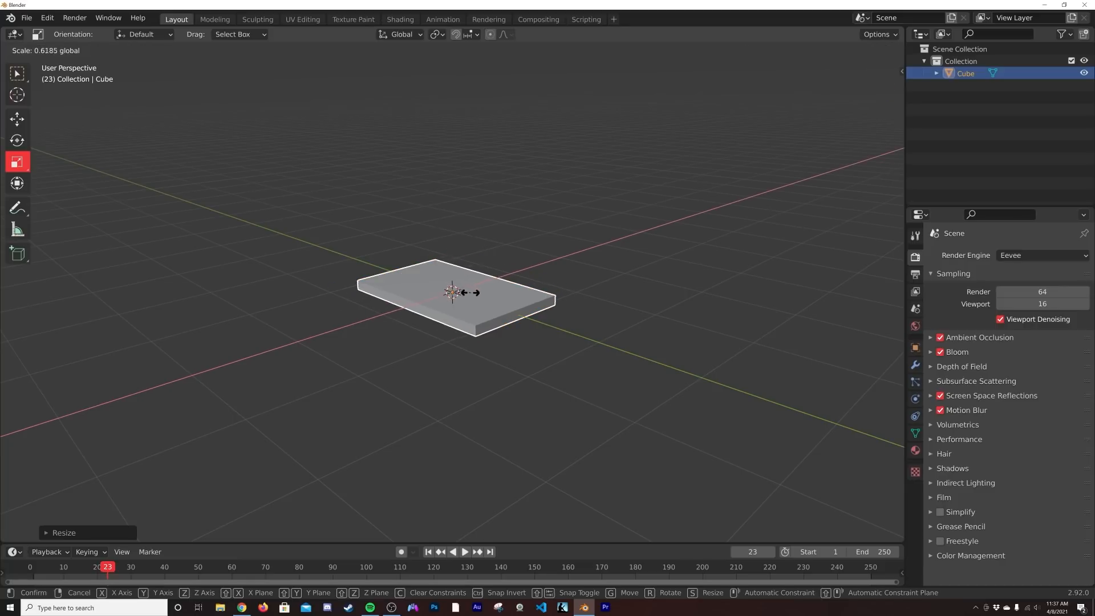
{"action": "left_click", "coordinate": [476, 288]}
{"action": "key", "text": "s"}
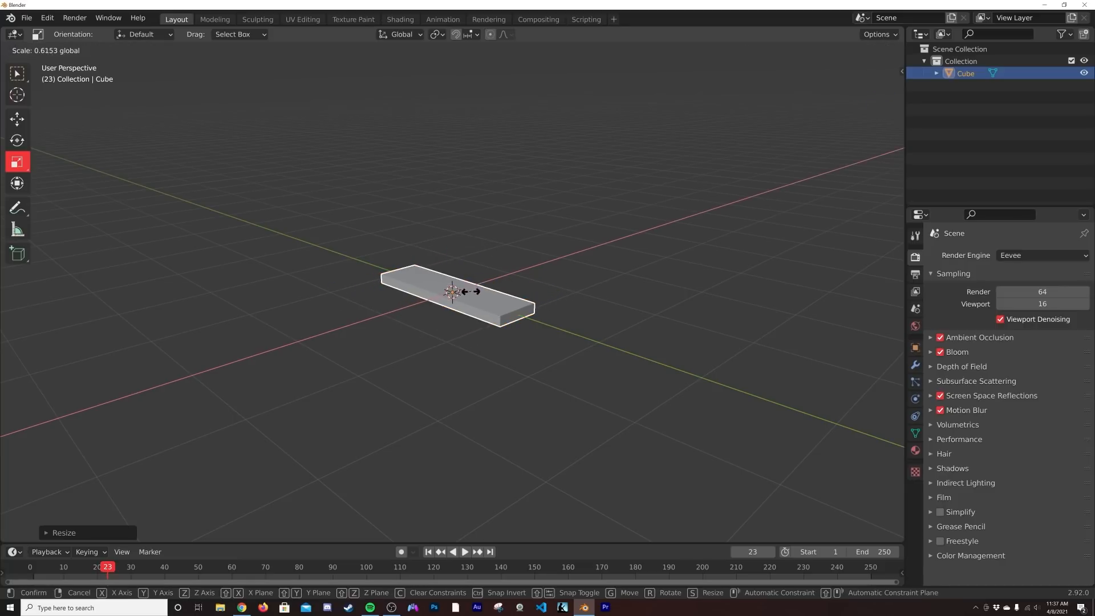
{"action": "left_click", "coordinate": [471, 291]}
{"action": "middle_click_drag", "start_coordinate": [472, 291], "coordinate": [475, 286]}
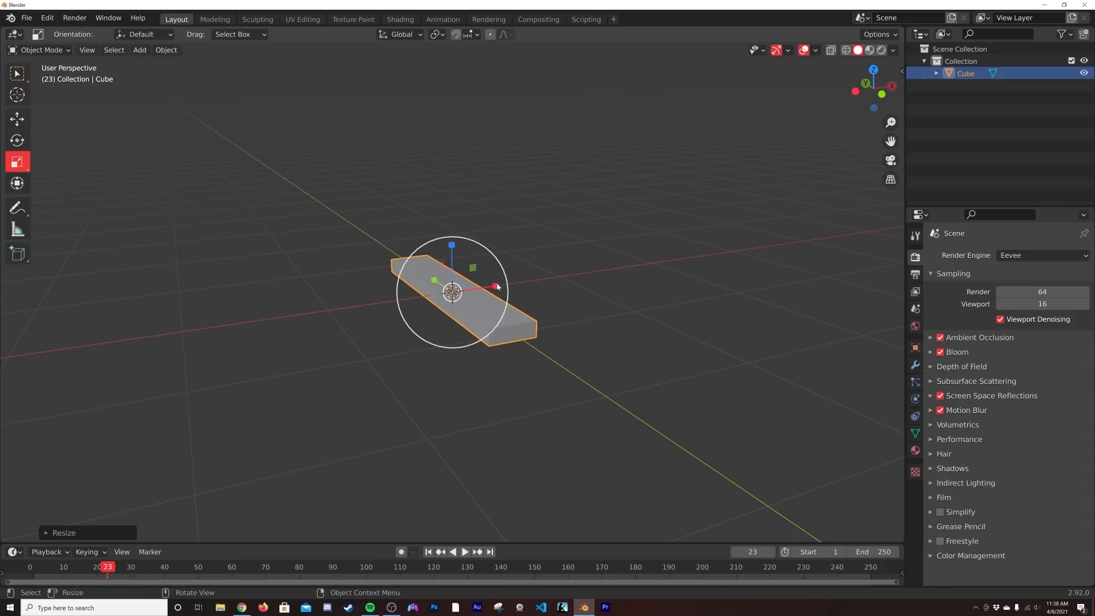
{"action": "left_click_drag", "start_coordinate": [497, 285], "coordinate": [476, 289]}
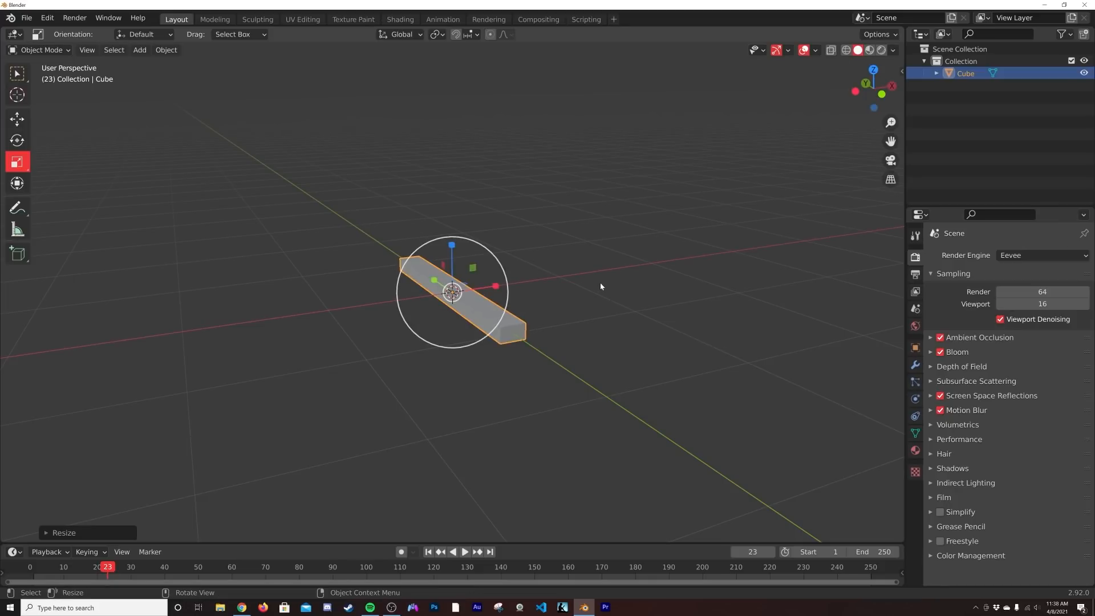
{"action": "key", "text": "ctrl+a"}
{"action": "left_click", "coordinate": [601, 310]}
Step: Add a Bevel modifier to the bar with a 0.01 m amount and 5 segments, and shade it smooth
{"action": "left_click", "coordinate": [915, 365]}
{"action": "left_click_drag", "start_coordinate": [500, 322], "coordinate": [560, 352]}
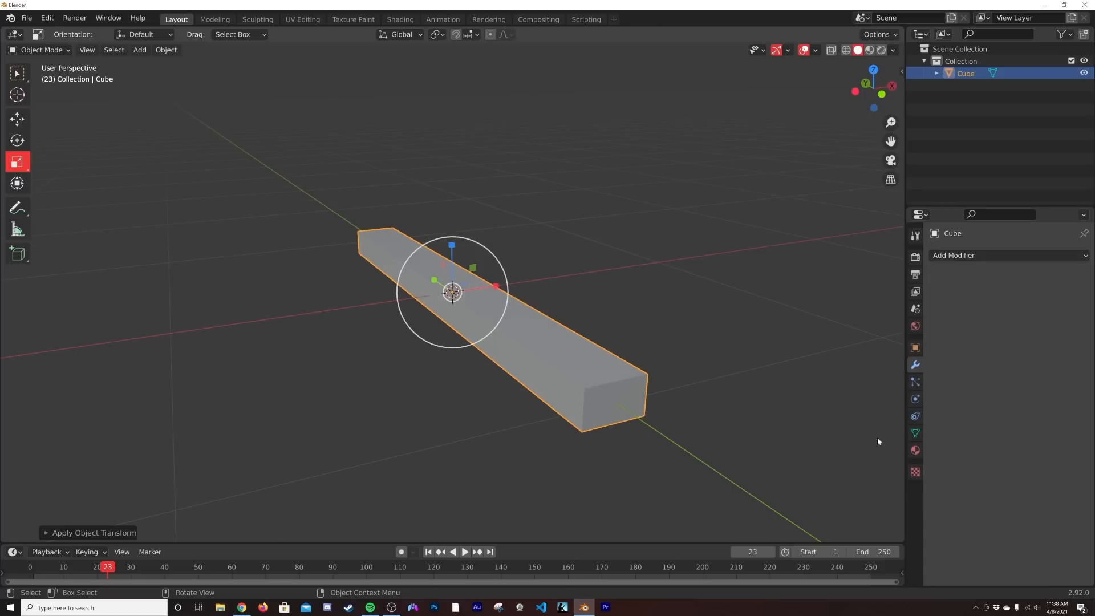
{"action": "left_click", "coordinate": [1008, 257]}
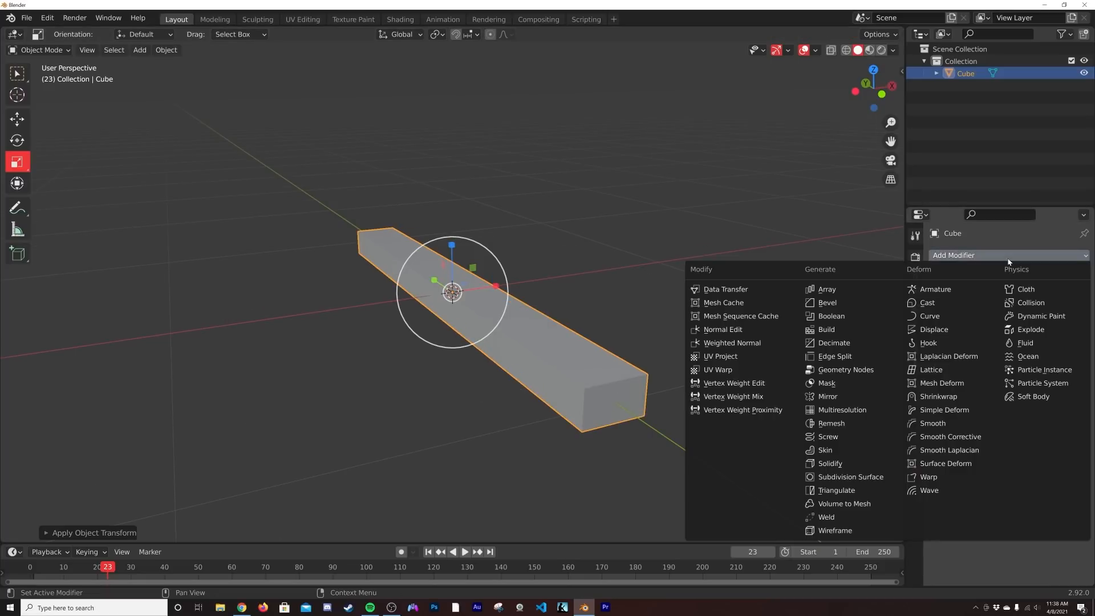
{"action": "left_click", "coordinate": [876, 303]}
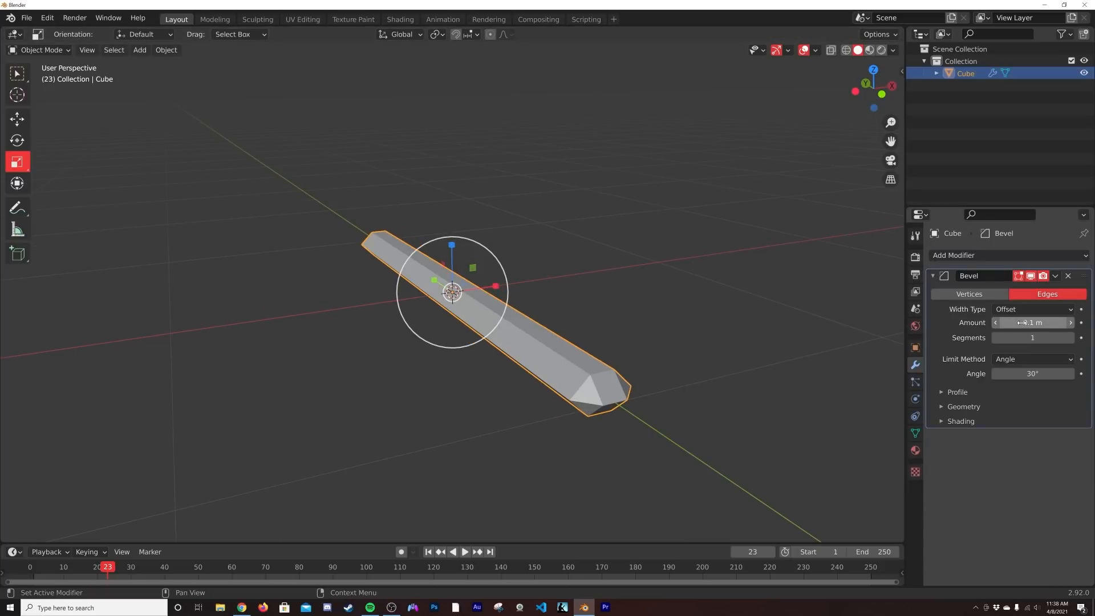
{"action": "left_click_drag", "start_coordinate": [1022, 322], "coordinate": [998, 323]}
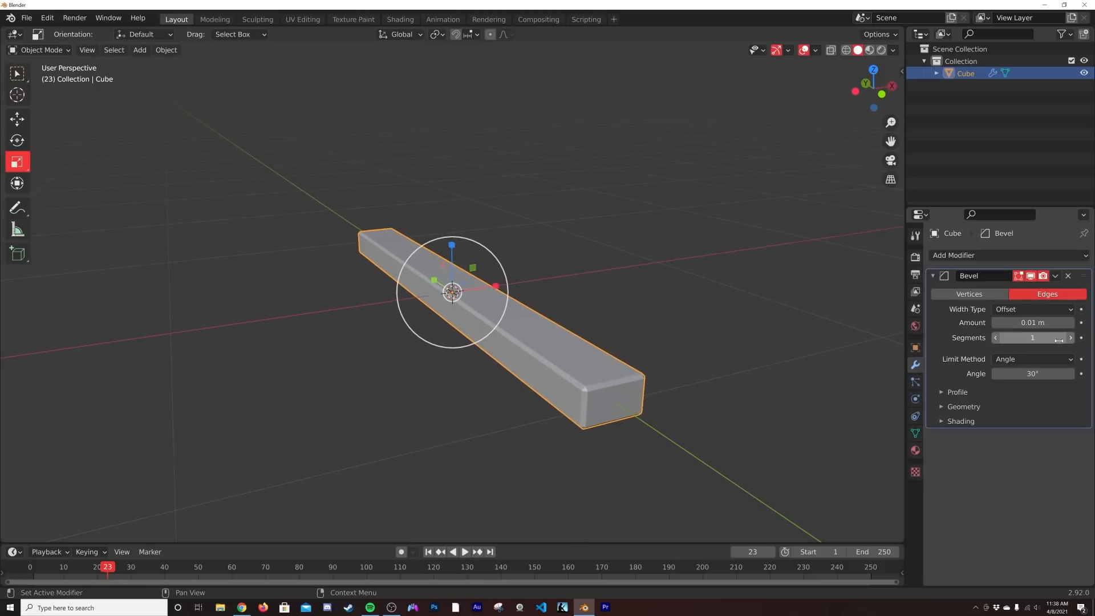
{"action": "left_click_drag", "start_coordinate": [1059, 339], "coordinate": [1078, 340]}
{"action": "right_click", "coordinate": [716, 311]}
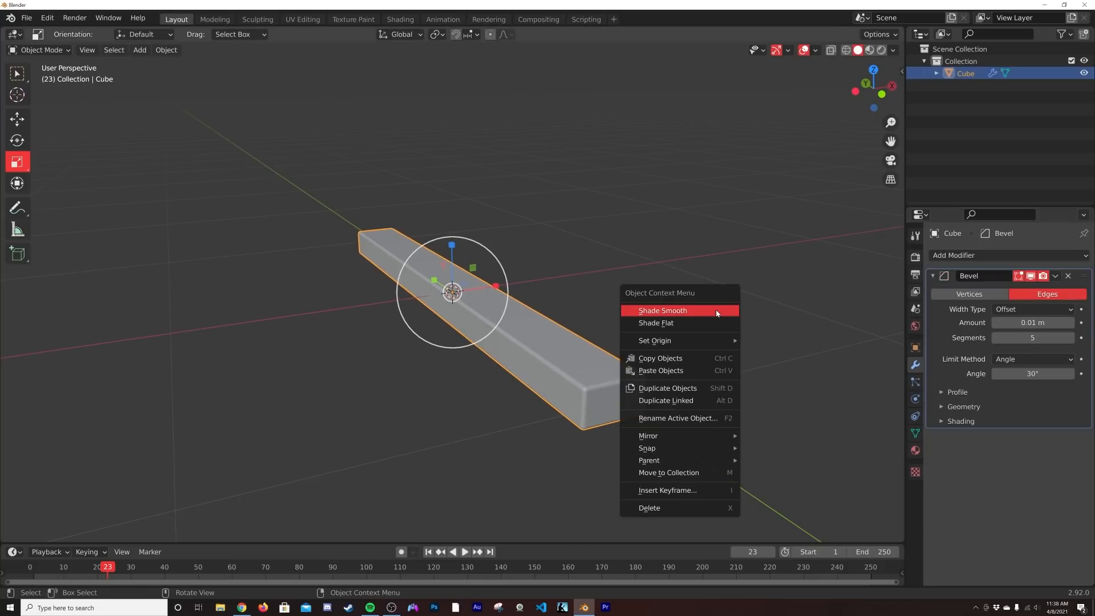
{"action": "left_click", "coordinate": [717, 312]}
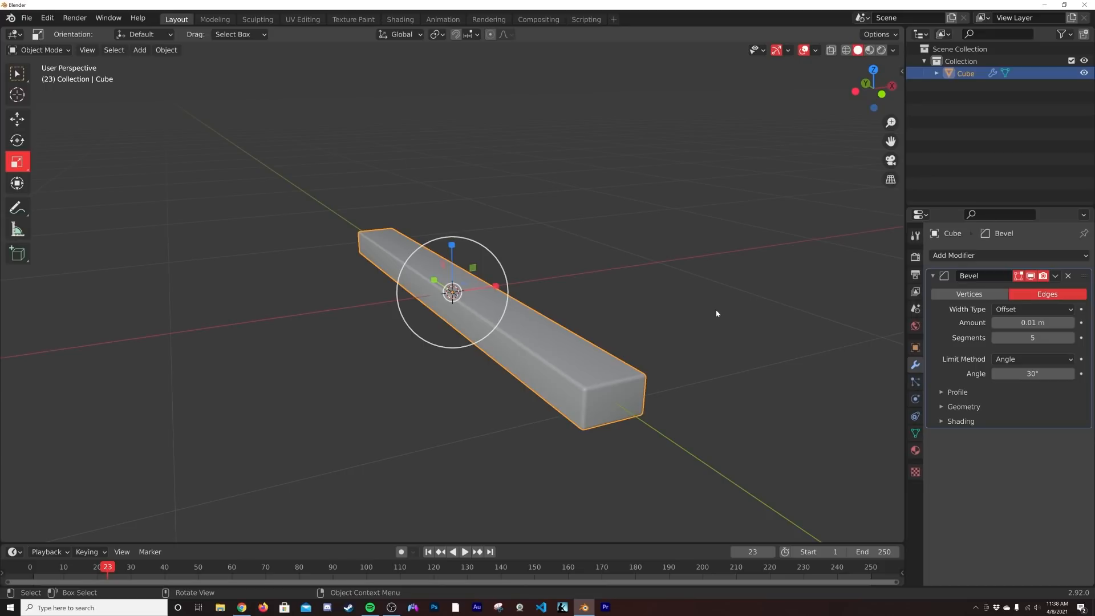
Step: Thicken the bar slightly along Z and move it off the origin toward the negative X side
{"action": "middle_click_drag", "start_coordinate": [794, 275], "coordinate": [583, 309]}
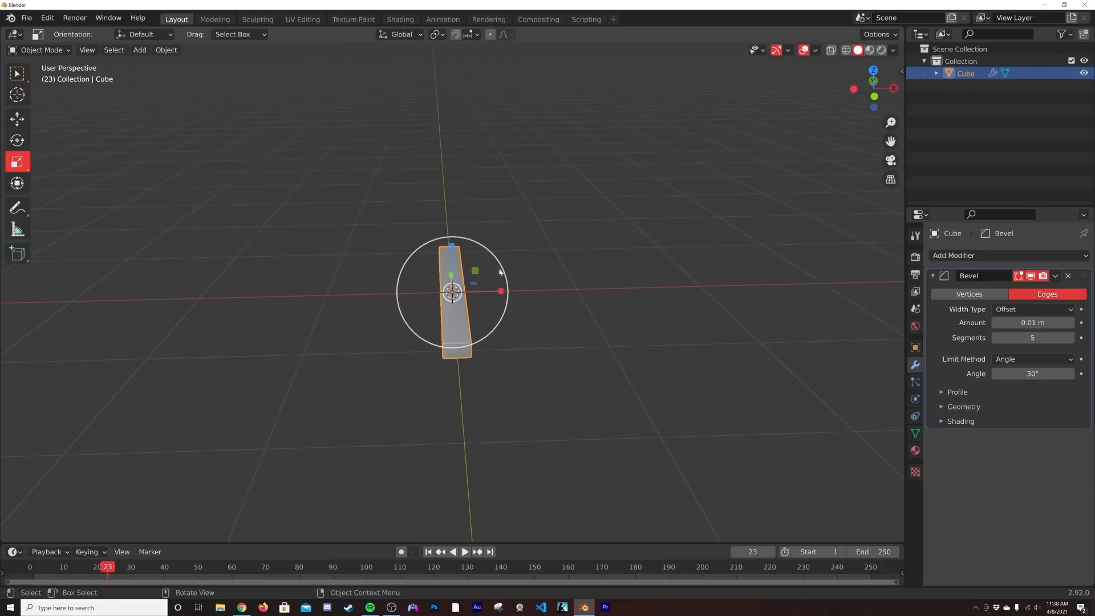
{"action": "left_click_drag", "start_coordinate": [451, 246], "coordinate": [455, 234]}
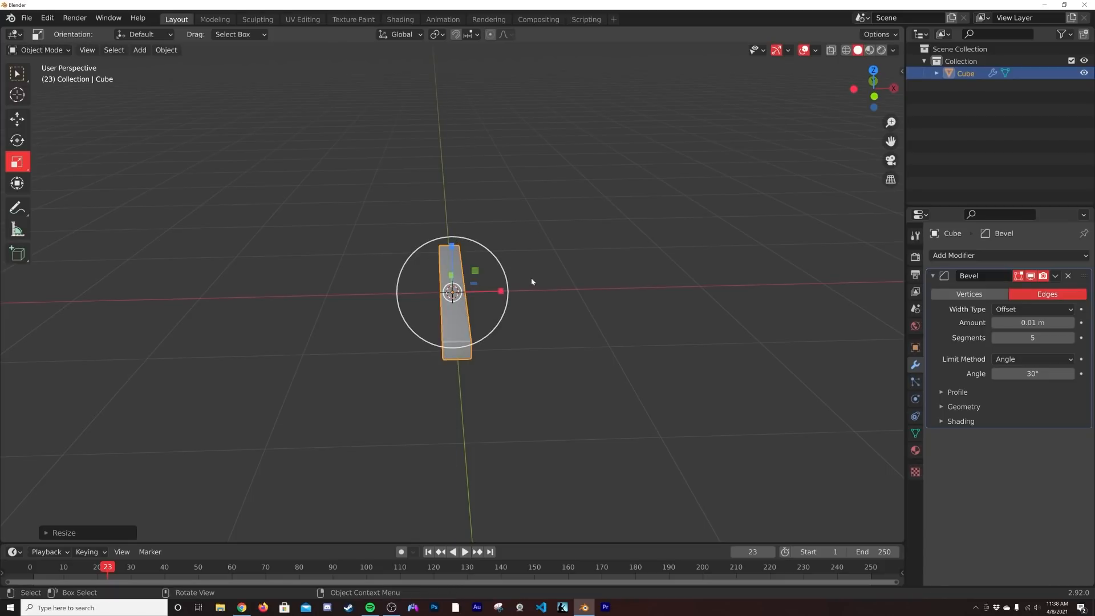
{"action": "key", "text": "g"}
{"action": "left_click", "coordinate": [362, 246]}
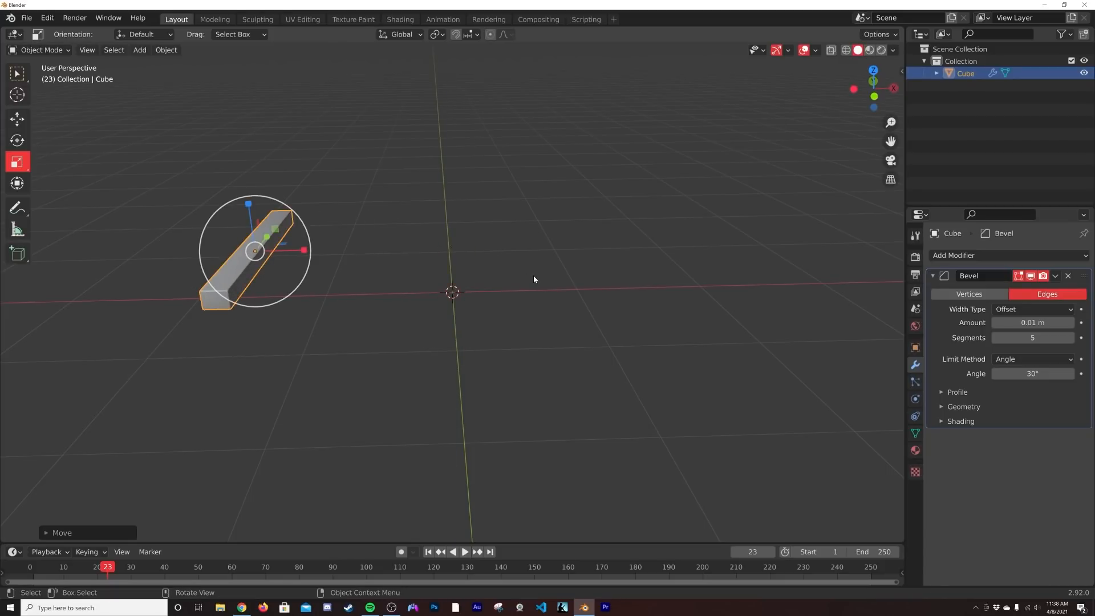
Step: Add an ico sphere at the world origin and raise its subdivisions to 5
{"action": "key", "text": "shift+a"}
{"action": "mouse_move", "coordinate": [534, 279]}
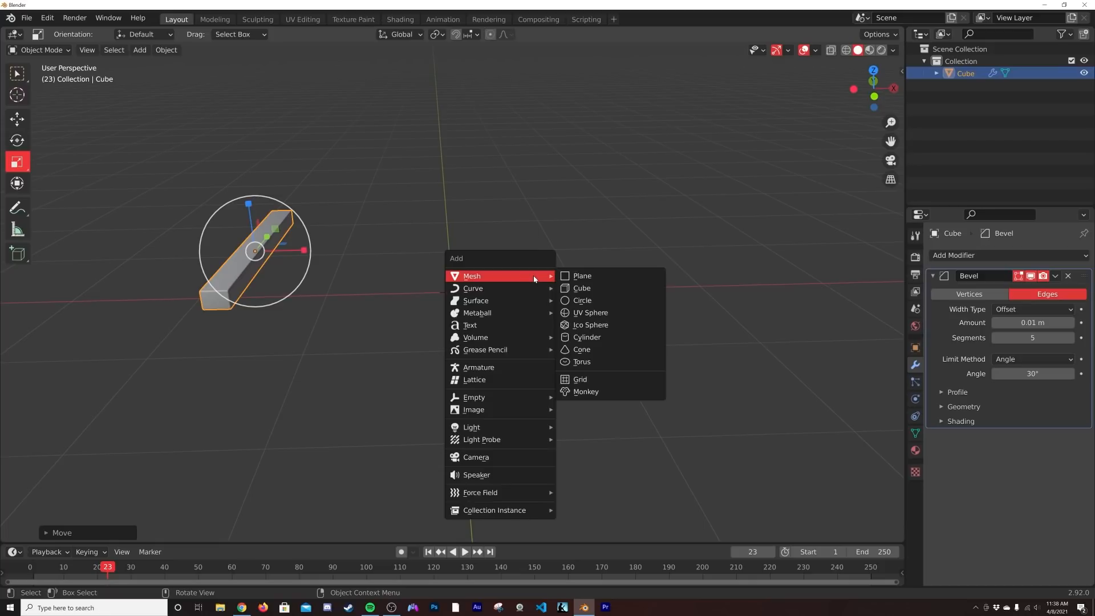
{"action": "left_click", "coordinate": [596, 326]}
{"action": "left_click", "coordinate": [82, 532]}
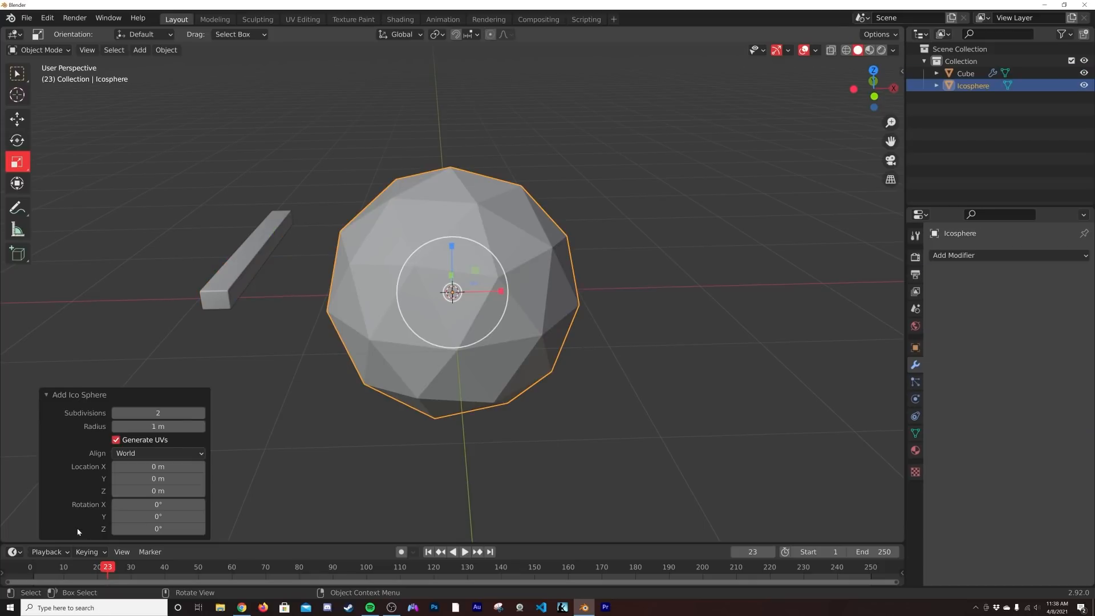
{"action": "left_click", "coordinate": [204, 413]}
{"action": "left_click", "coordinate": [204, 413]}
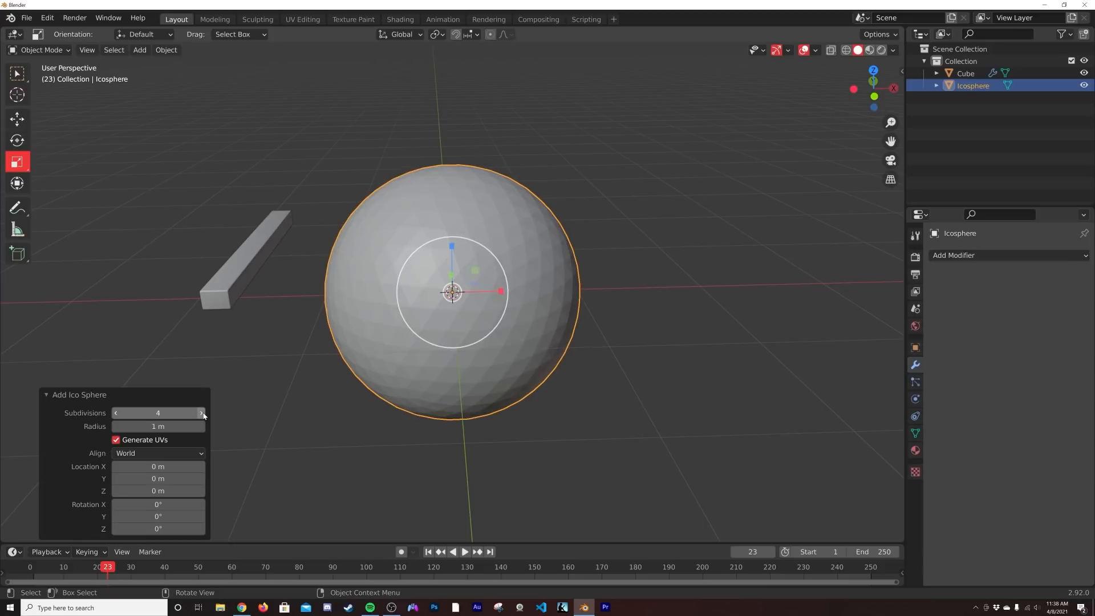
{"action": "left_click", "coordinate": [204, 413]}
Step: Scale only the ico sphere to about 0.64 and move it about 2.14 m along X, 0.28 m along Y and 0.82 m up
{"action": "scroll", "coordinate": [538, 232], "scroll_direction": "down", "scroll_amount": 4}
{"action": "key", "text": "a"}
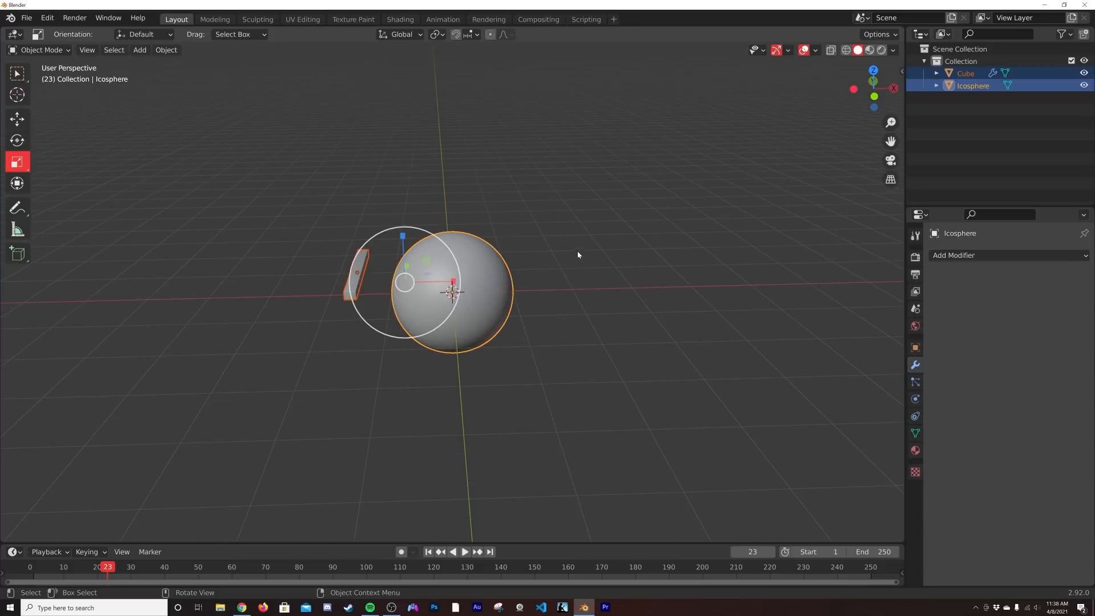
{"action": "key", "text": "alt+a"}
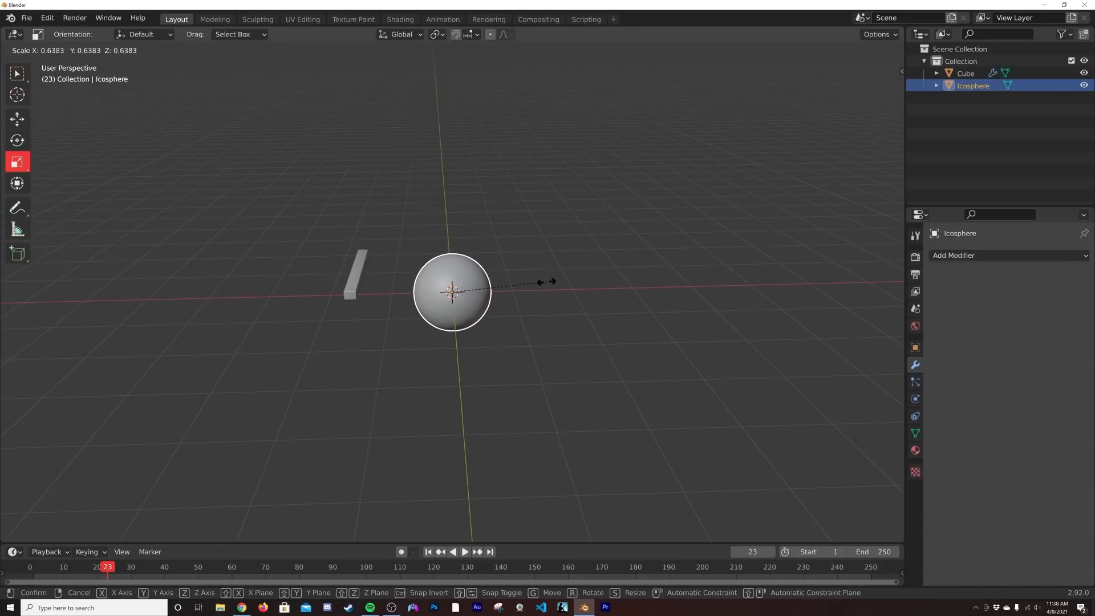
{"action": "left_click", "coordinate": [542, 282]}
{"action": "key", "text": "g"}
{"action": "left_click", "coordinate": [671, 227]}
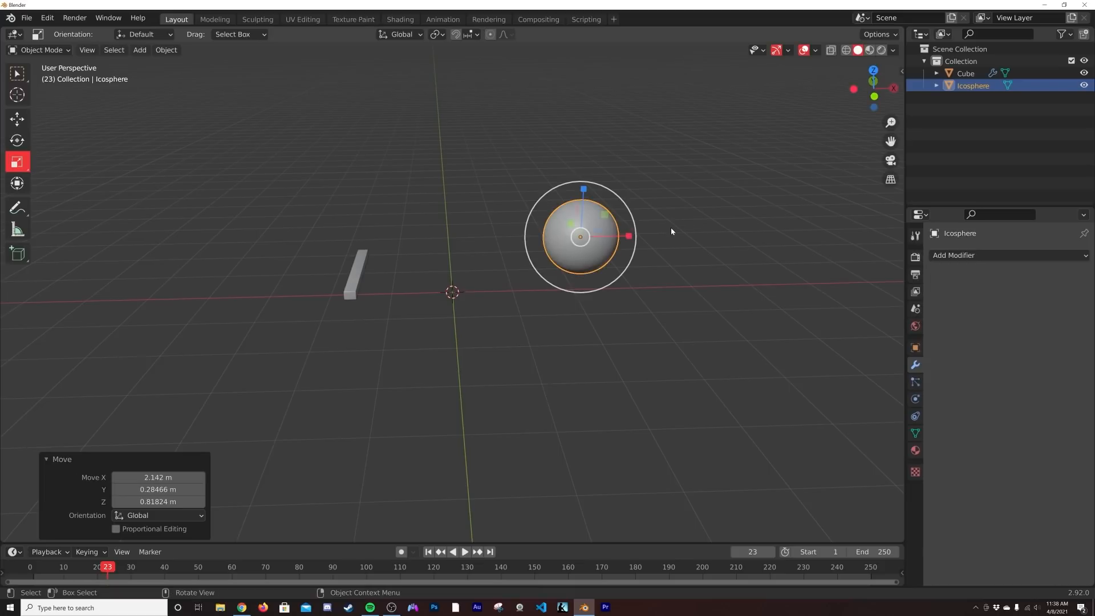
Step: Add a cylinder with 85 vertices at the world origin and stretch it along Z by a factor of about 1.21
{"action": "key", "text": "shift+a"}
{"action": "mouse_move", "coordinate": [445, 182]}
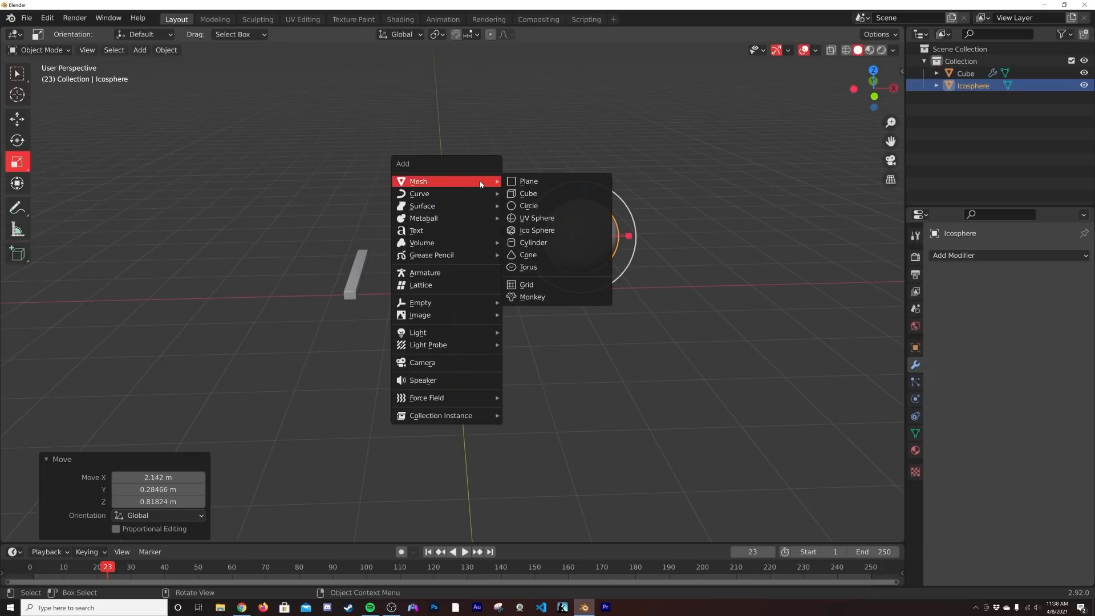
{"action": "left_click", "coordinate": [534, 242]}
{"action": "scroll", "coordinate": [479, 275], "scroll_direction": "up", "scroll_amount": 3}
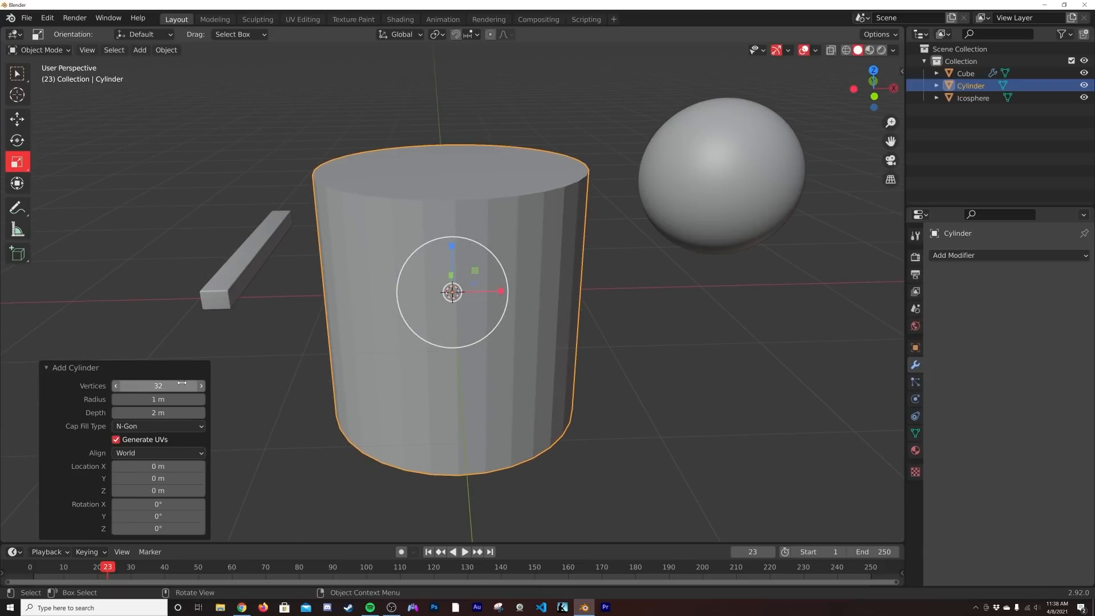
{"action": "left_click", "coordinate": [158, 386]}
{"action": "type", "text": "85"}
{"action": "key", "text": "Return"}
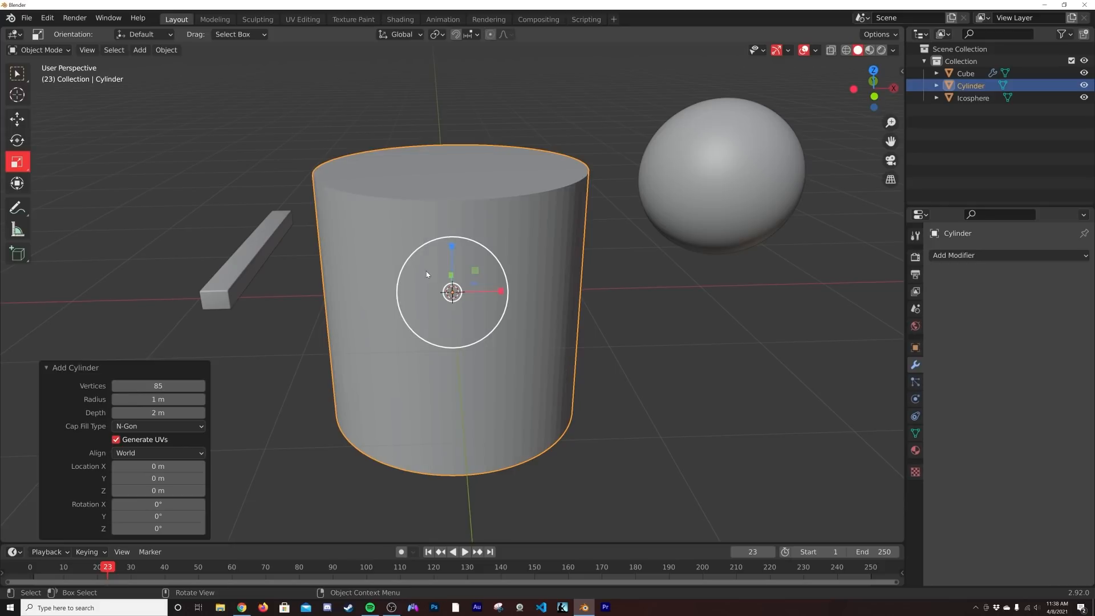
{"action": "left_click", "coordinate": [558, 285]}
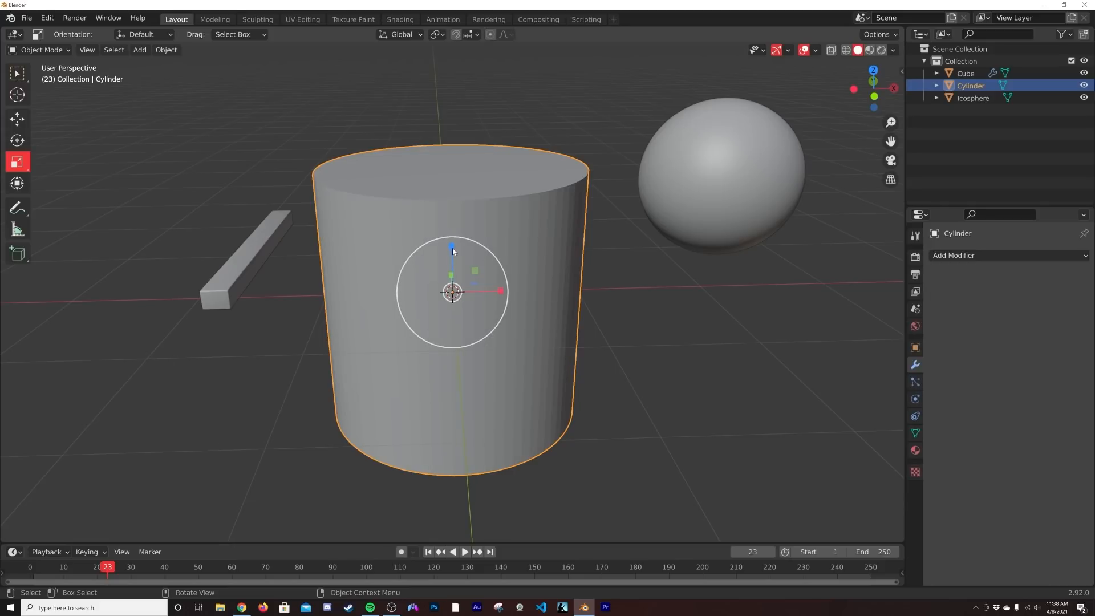
{"action": "left_click_drag", "start_coordinate": [453, 247], "coordinate": [454, 238]}
Step: Add a Bevel modifier to the cylinder with a 0.037 m amount and 5 segments, and shade it smooth
{"action": "left_click", "coordinate": [970, 255]}
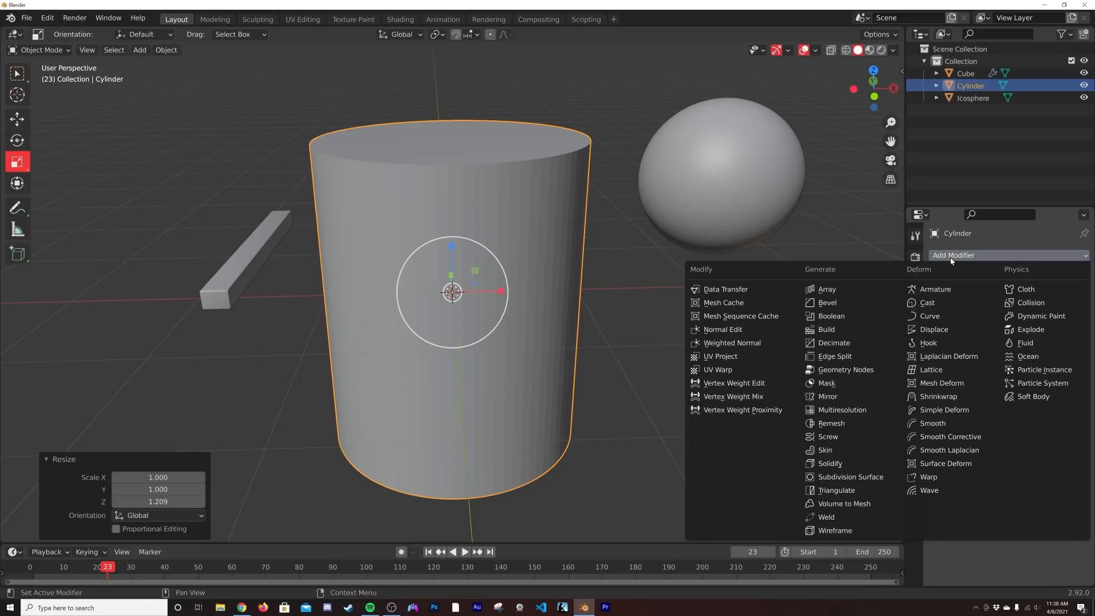
{"action": "left_click", "coordinate": [821, 304]}
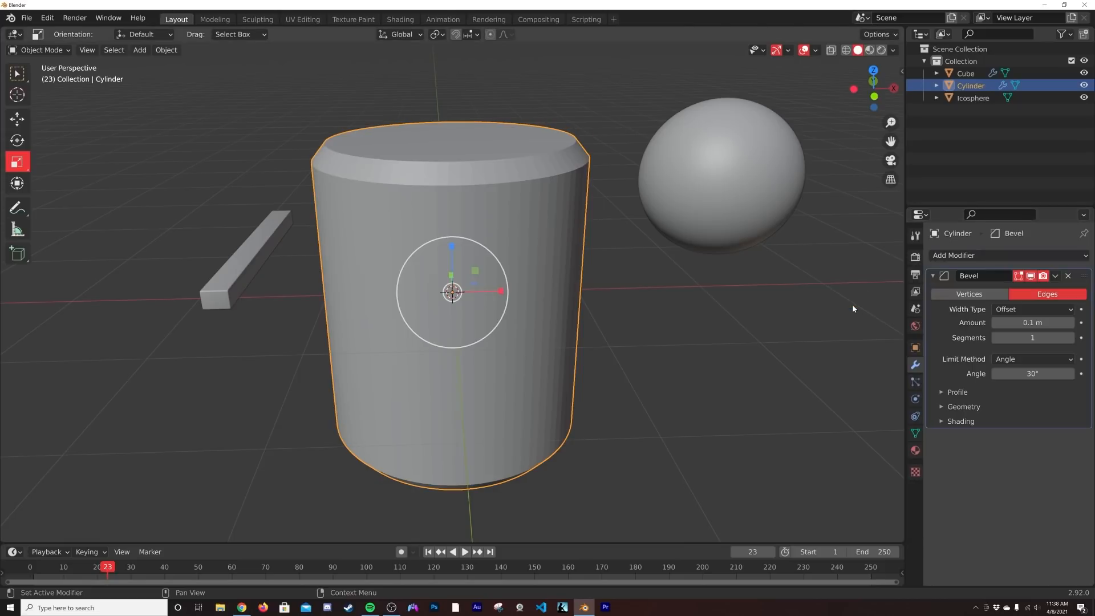
{"action": "left_click", "coordinate": [1007, 360]}
{"action": "left_click", "coordinate": [1007, 361]}
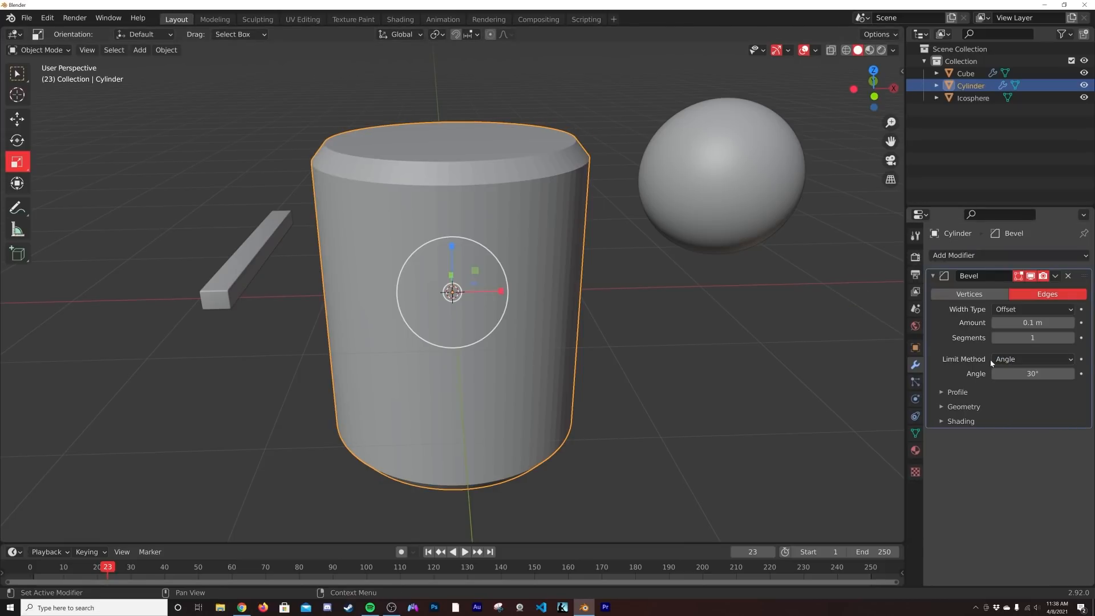
{"action": "mouse_move", "coordinate": [1030, 323]}
{"action": "left_mouse_down"}
{"action": "mouse_move", "coordinate": [1004, 322]}
{"action": "mouse_move", "coordinate": [1029, 323]}
{"action": "left_mouse_up"}
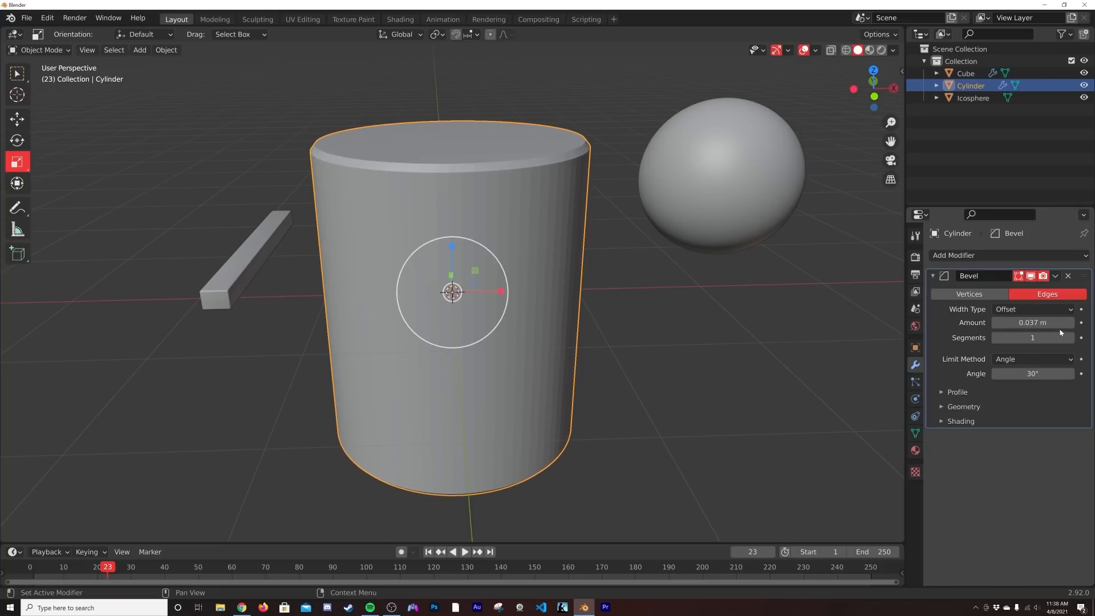
{"action": "left_click", "coordinate": [1077, 338]}
{"action": "left_click", "coordinate": [1077, 338]}
{"action": "left_click", "coordinate": [1077, 339]}
{"action": "left_click", "coordinate": [1077, 338]}
{"action": "right_click", "coordinate": [691, 296]}
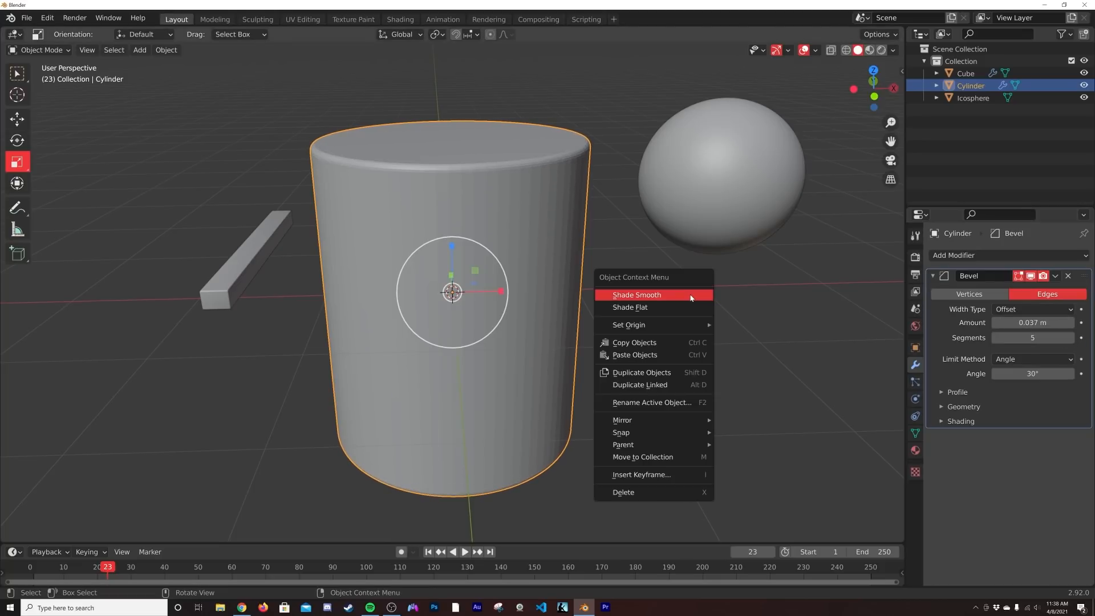
{"action": "left_click", "coordinate": [690, 296]}
Step: Scale the cylinder uniformly to about 0.5 and apply its scale
{"action": "scroll", "coordinate": [689, 293], "scroll_direction": "down", "scroll_amount": 5}
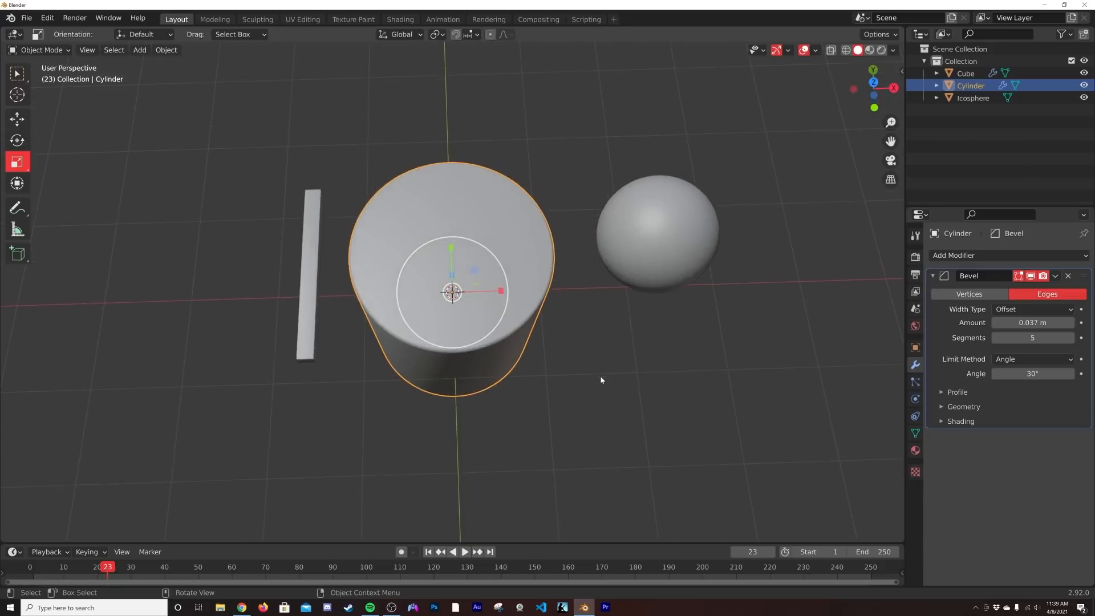
{"action": "key", "text": "s"}
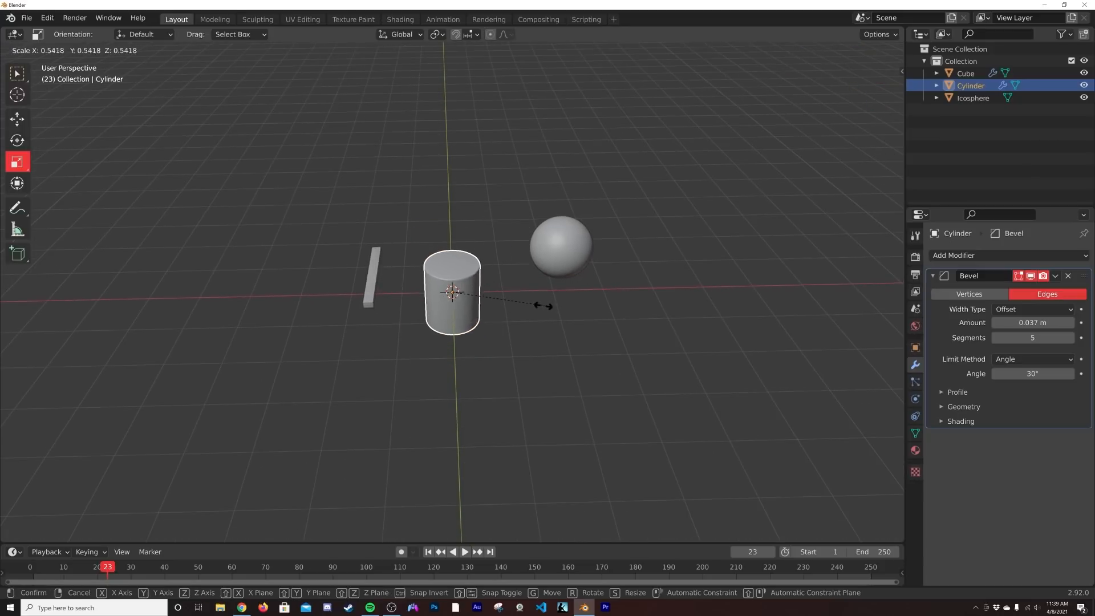
{"action": "left_click", "coordinate": [539, 306]}
{"action": "middle_click_drag", "start_coordinate": [538, 310], "coordinate": [492, 285]}
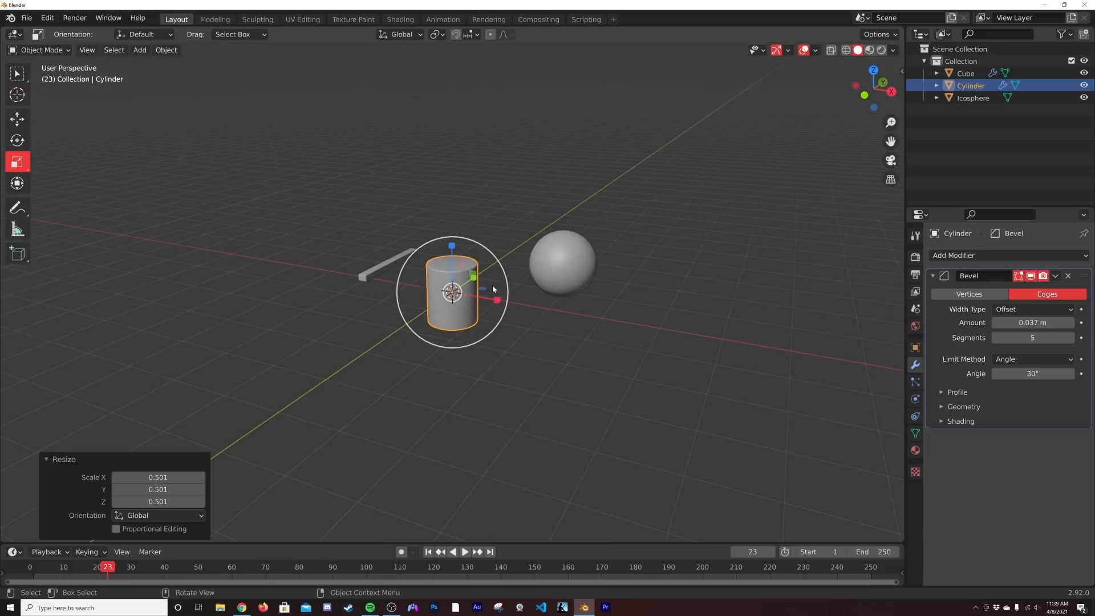
{"action": "key", "text": "ctrl+a"}
{"action": "left_click", "coordinate": [504, 282]}
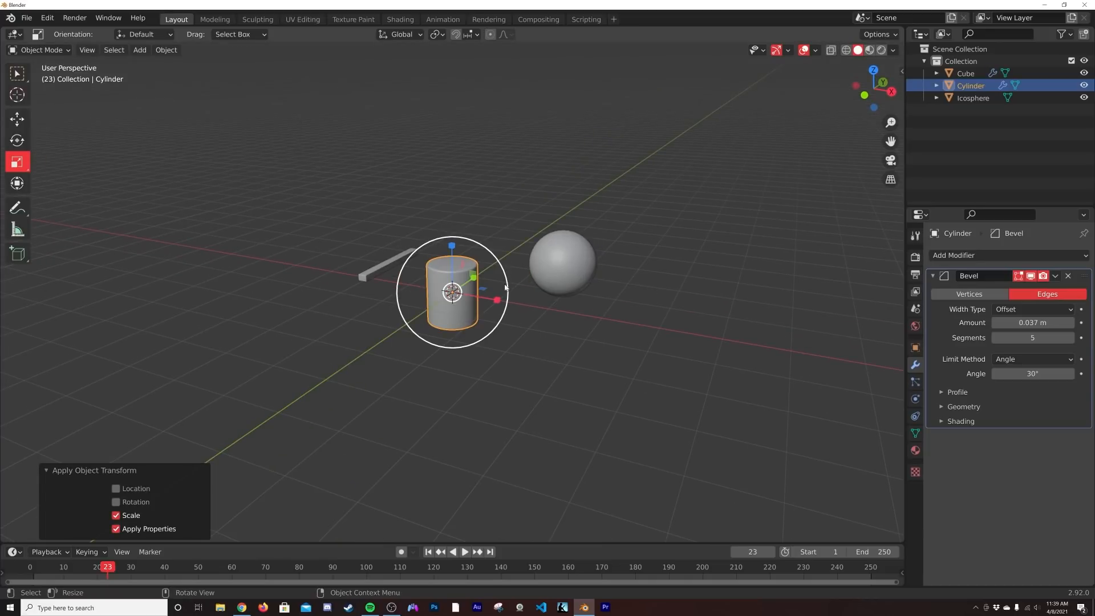
Step: Move the cylinder off the origin by about 0.39 m in X, 1.91 m in Y and 0.6 m in Z
{"action": "scroll", "coordinate": [443, 337], "scroll_direction": "up", "scroll_amount": 3}
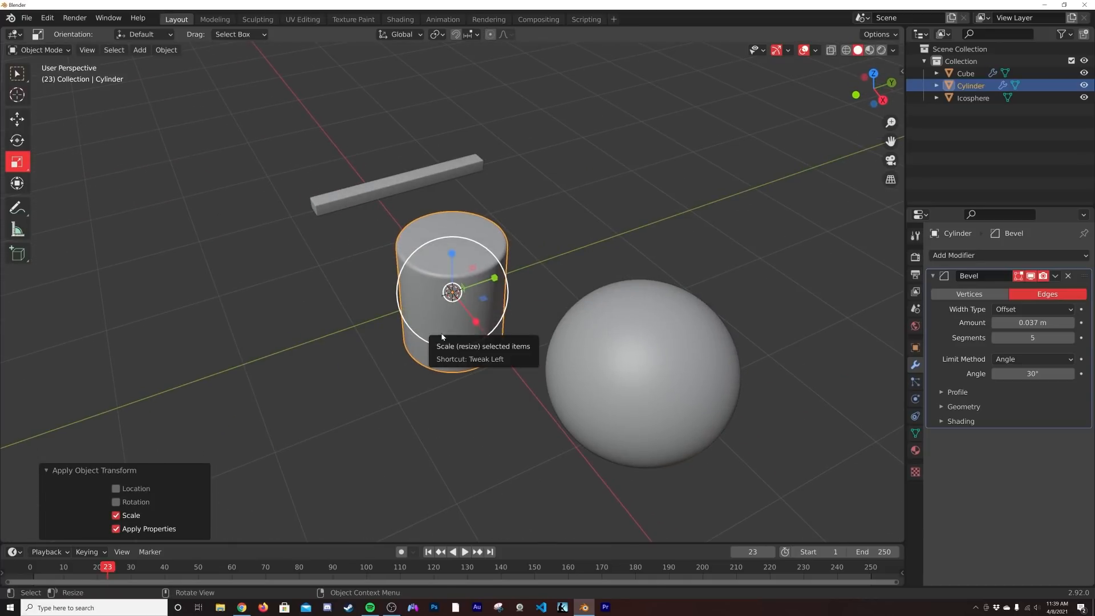
{"action": "key", "text": "g"}
{"action": "left_click", "coordinate": [485, 282]}
{"action": "middle_click_drag", "start_coordinate": [485, 279], "coordinate": [554, 289]}
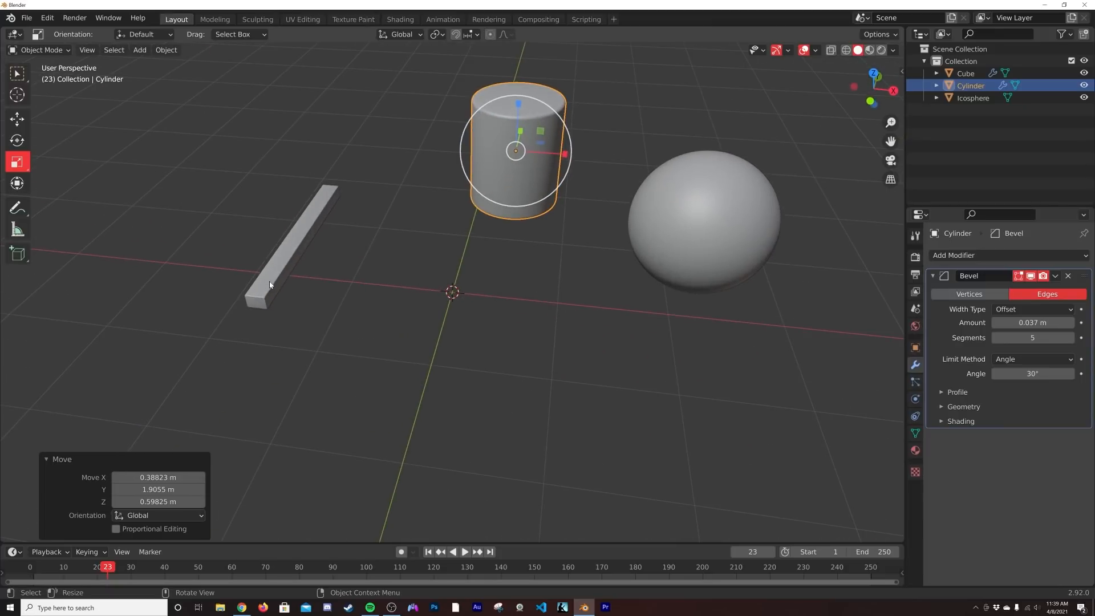
Step: Enlarge the beveled bar uniformly by a factor of about 1.4 and apply its scale
{"action": "left_click", "coordinate": [269, 282]}
{"action": "key", "text": "s"}
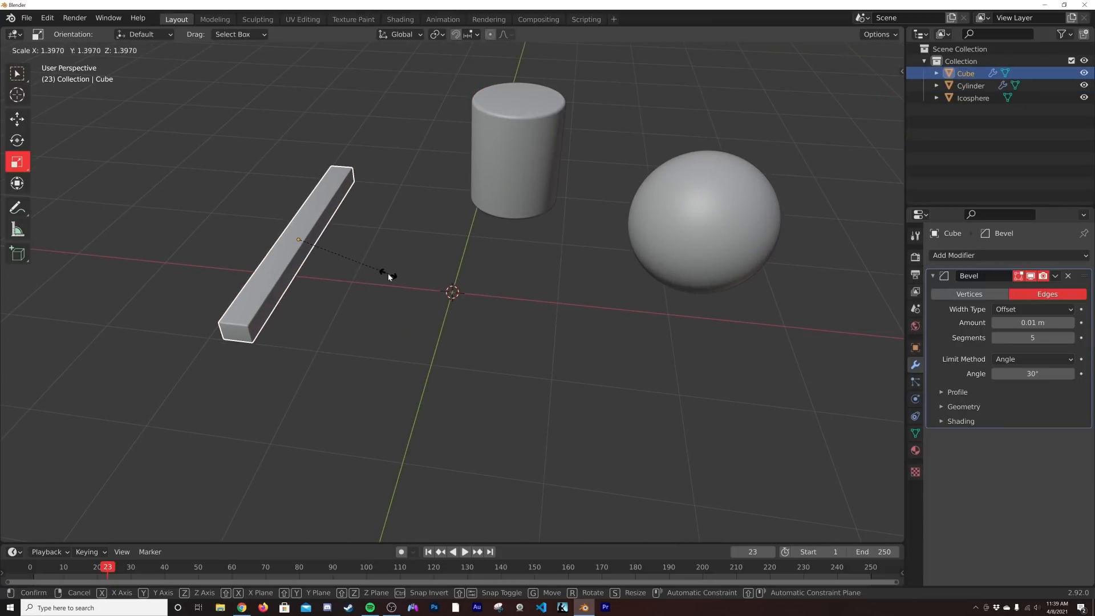
{"action": "left_click", "coordinate": [388, 273]}
{"action": "key", "text": "ctrl+a"}
{"action": "left_click", "coordinate": [388, 272]}
{"action": "middle_click_drag", "start_coordinate": [440, 286], "coordinate": [614, 153]}
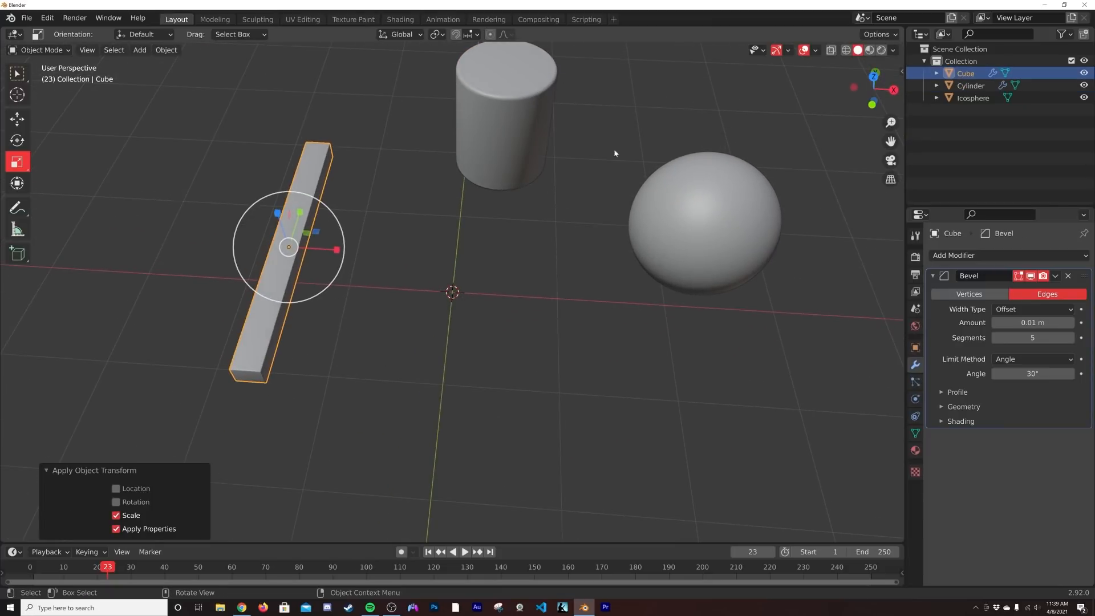
{"action": "scroll", "coordinate": [498, 285], "scroll_direction": "down", "scroll_amount": 3}
{"action": "scroll", "coordinate": [498, 290], "scroll_direction": "up", "scroll_amount": 4}
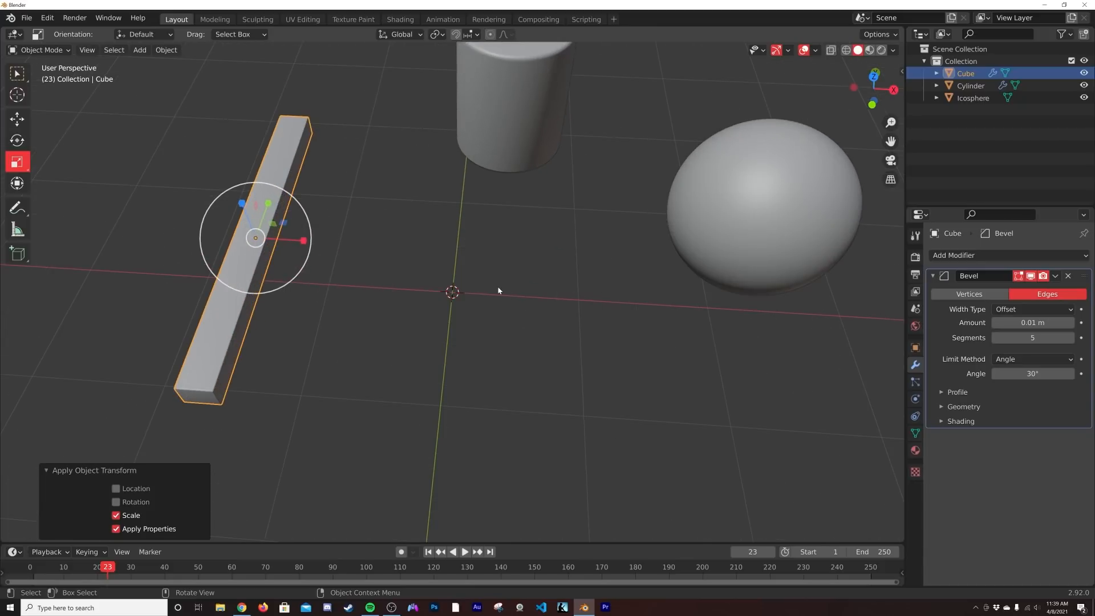
{"action": "middle_click_drag", "start_coordinate": [497, 290], "coordinate": [530, 291]}
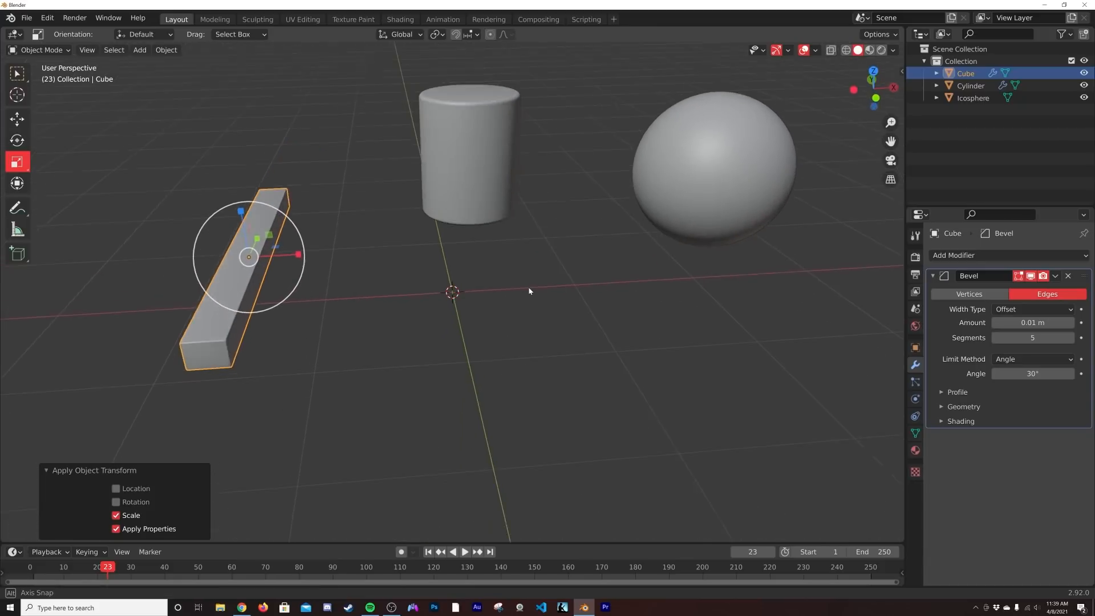
Step: Shrink the ico sphere uniformly to about 0.8 of its size
{"action": "key", "text": "shift+a"}
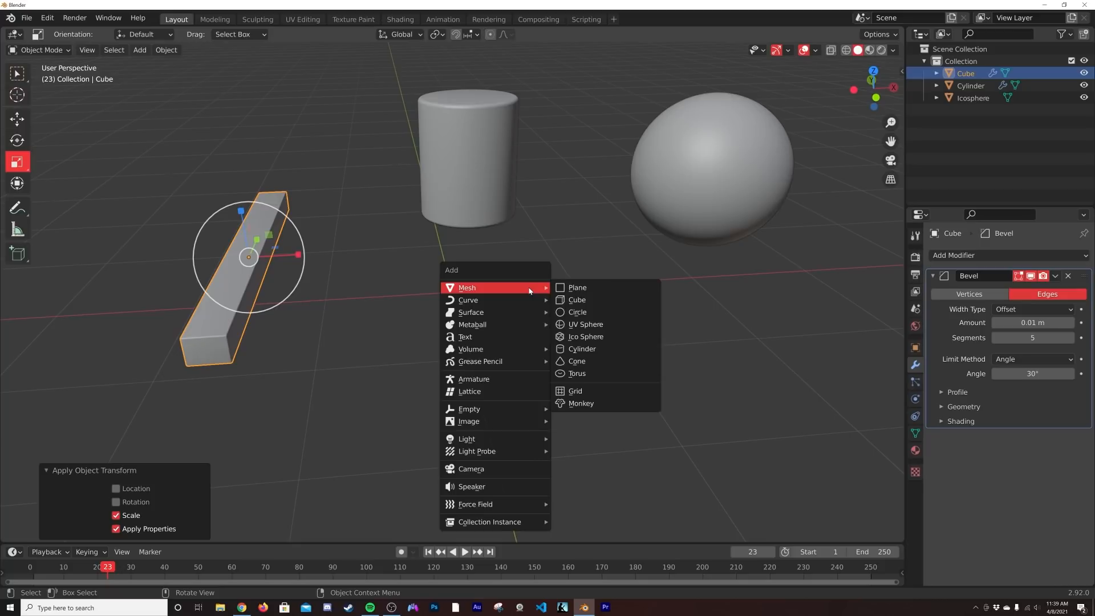
{"action": "left_click", "coordinate": [754, 122]}
{"action": "middle_click_drag", "start_coordinate": [442, 184], "coordinate": [450, 206]}
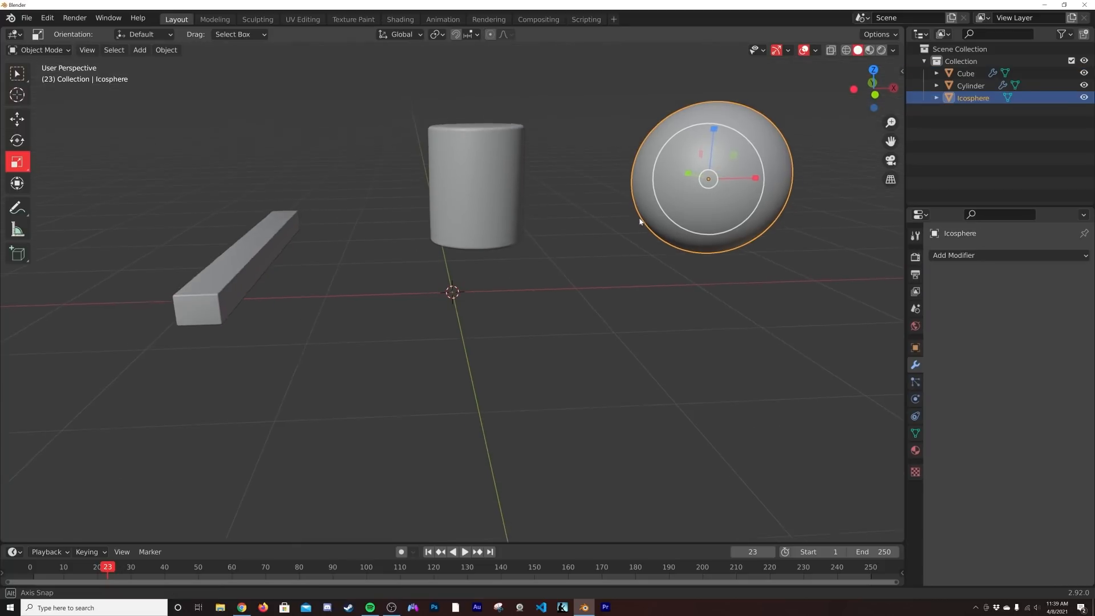
{"action": "key", "text": "s"}
{"action": "left_click", "coordinate": [804, 190]}
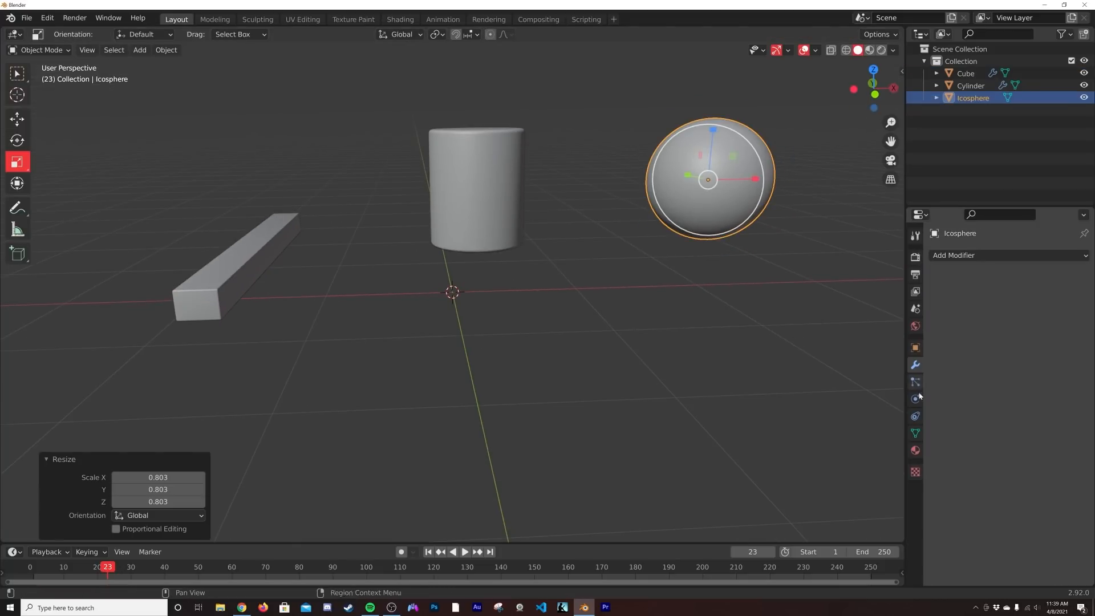
Step: Enable rigid body physics on the ico sphere and set its collision shape to Sphere
{"action": "left_click", "coordinate": [916, 416]}
{"action": "left_click", "coordinate": [917, 400]}
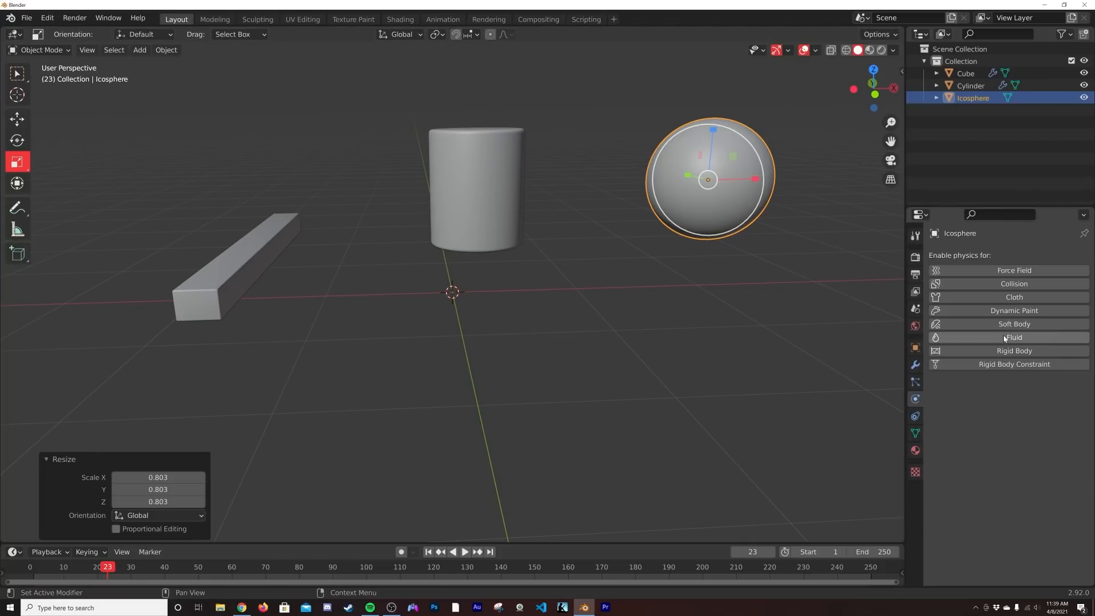
{"action": "left_click", "coordinate": [950, 351]}
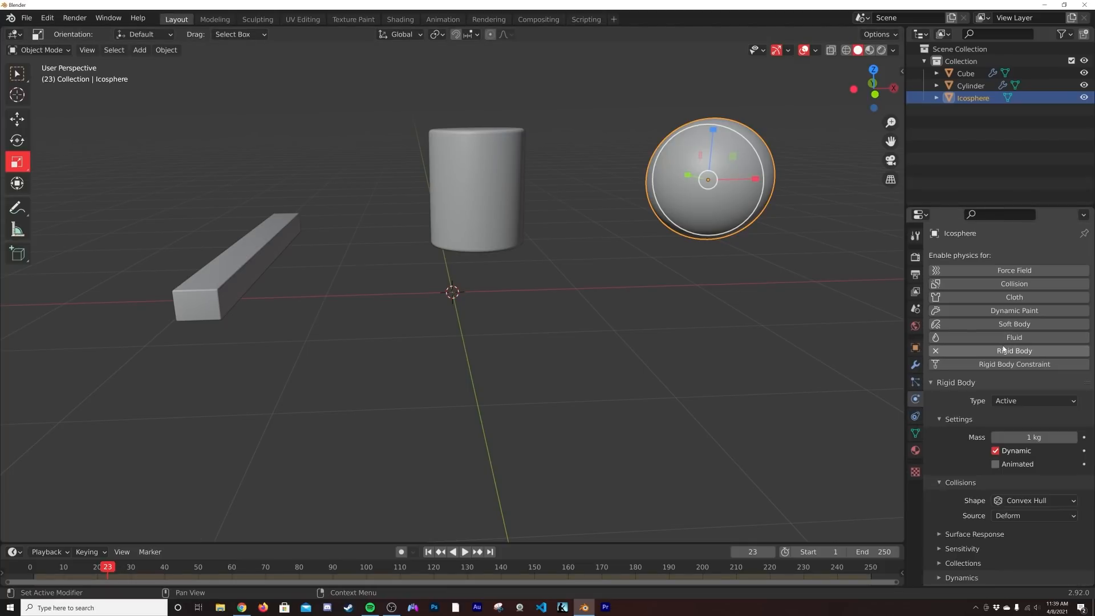
{"action": "left_click", "coordinate": [1025, 500]}
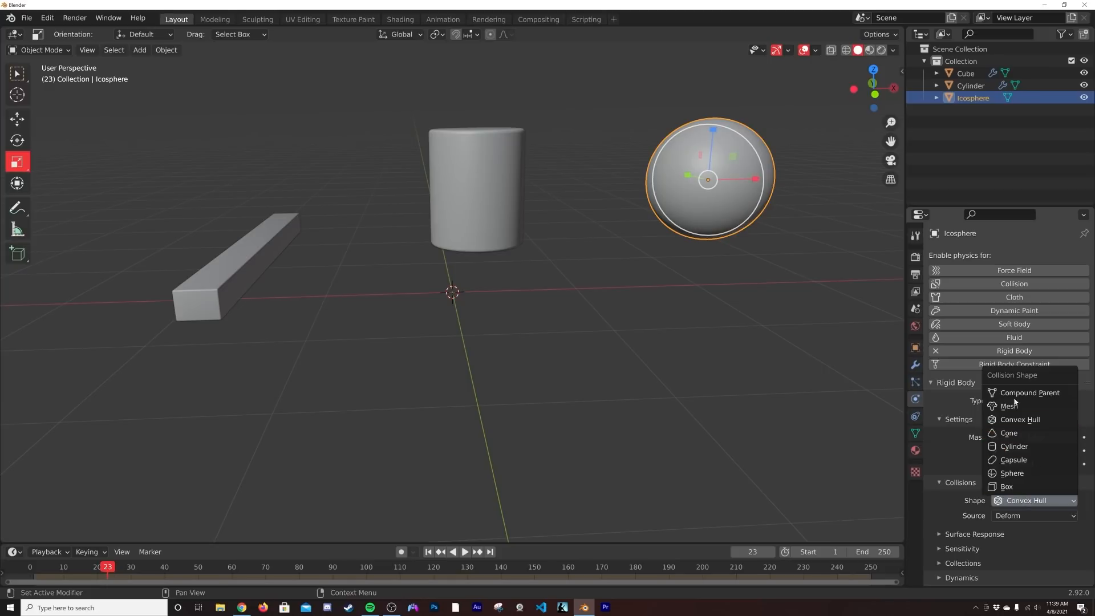
{"action": "left_click", "coordinate": [1012, 473]}
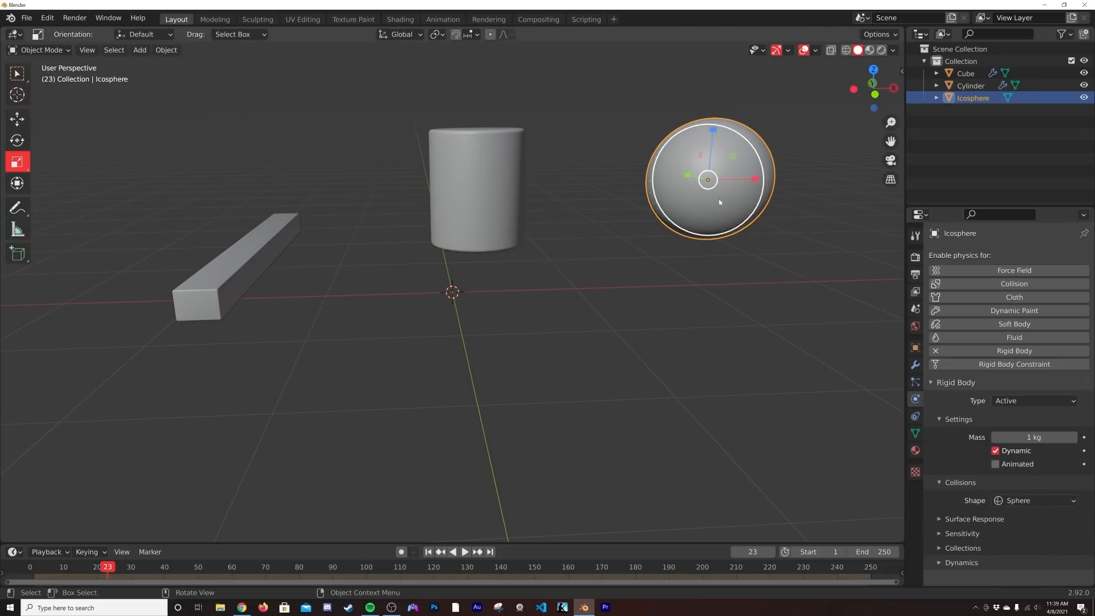
Step: Enable rigid body physics on the cylinder and set its collision shape to Cylinder
{"action": "left_click", "coordinate": [470, 176]}
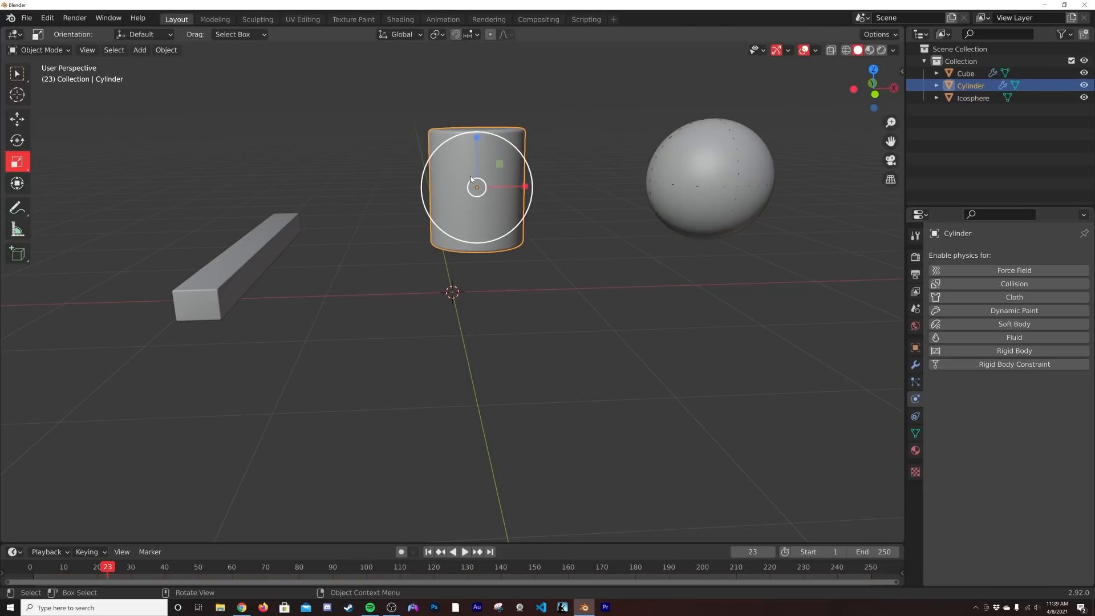
{"action": "left_click", "coordinate": [1010, 351]}
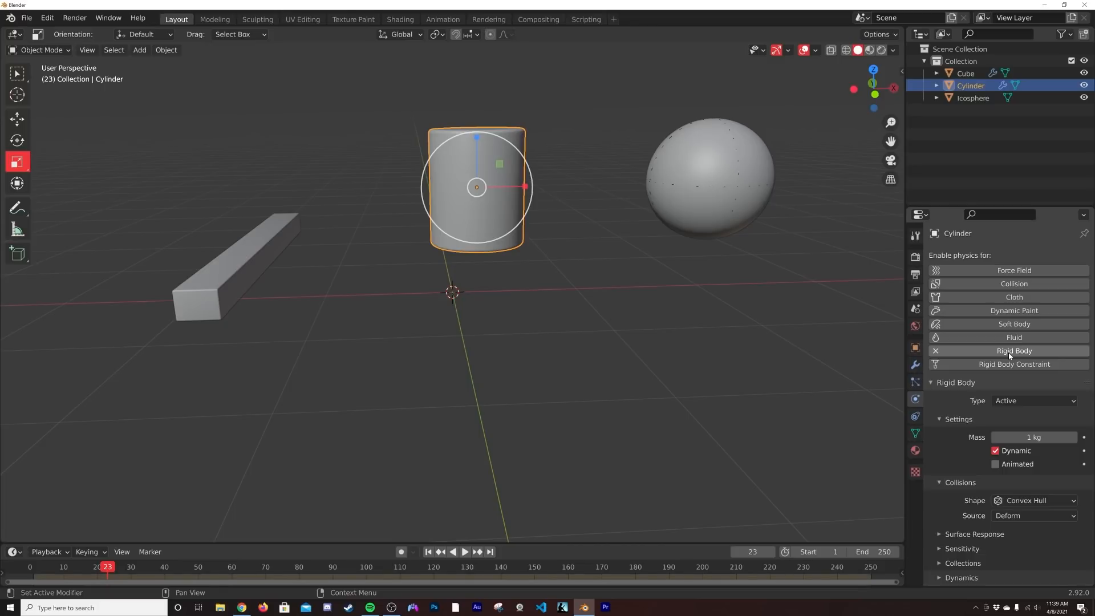
{"action": "left_click", "coordinate": [1013, 499]}
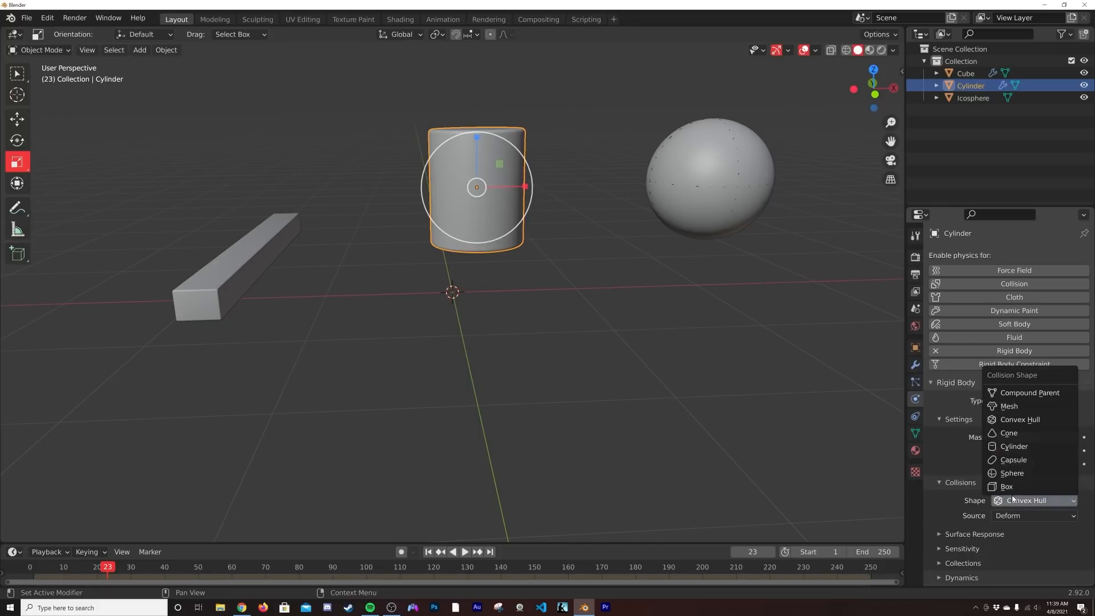
{"action": "left_click", "coordinate": [1016, 447]}
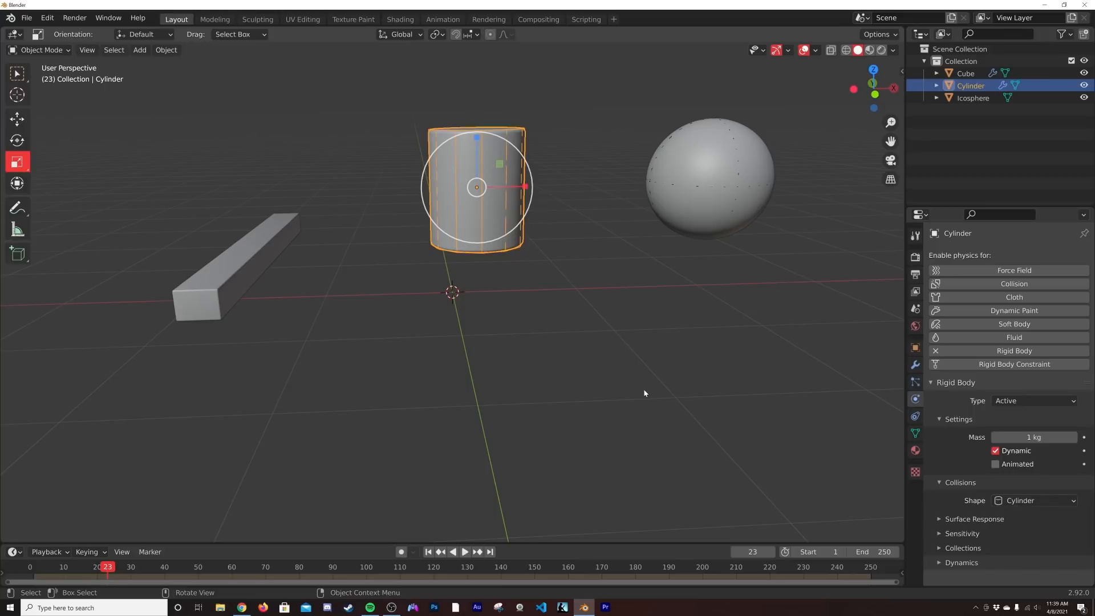
{"action": "left_click", "coordinate": [1032, 504]}
Step: Enable rigid body physics on the beveled bar and set its collision shape to Box
{"action": "left_click", "coordinate": [233, 296]}
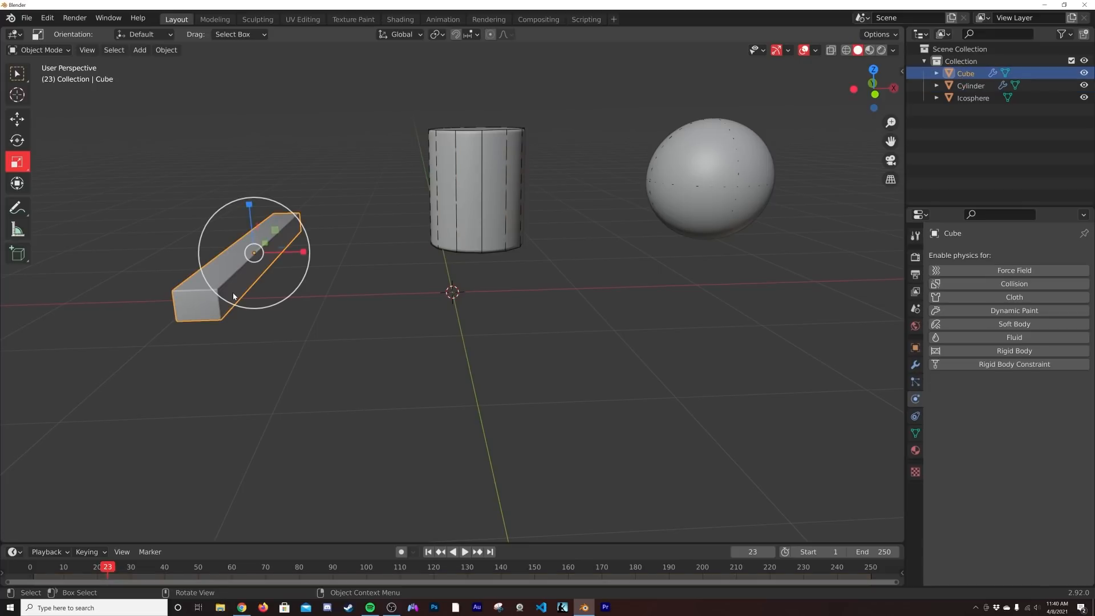
{"action": "left_click", "coordinate": [973, 350]}
{"action": "left_click", "coordinate": [1025, 502]}
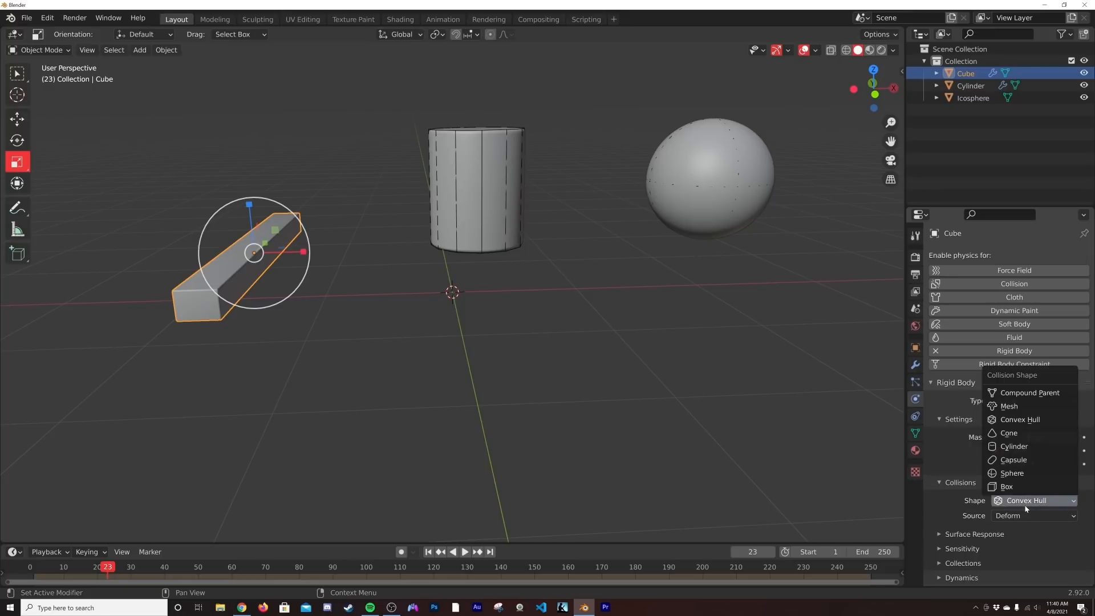
{"action": "left_click", "coordinate": [1021, 489]}
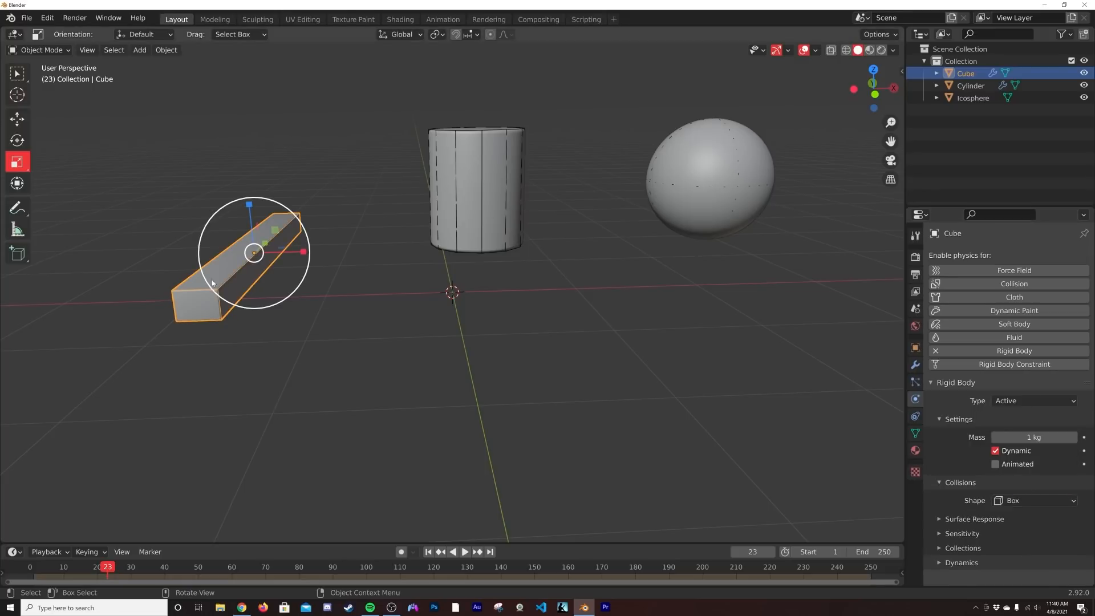
{"action": "left_click", "coordinate": [562, 349]}
Step: Check the scene's gravity setting and add a force field of type Force at the world origin
{"action": "middle_click_drag", "start_coordinate": [560, 325], "coordinate": [561, 335]}
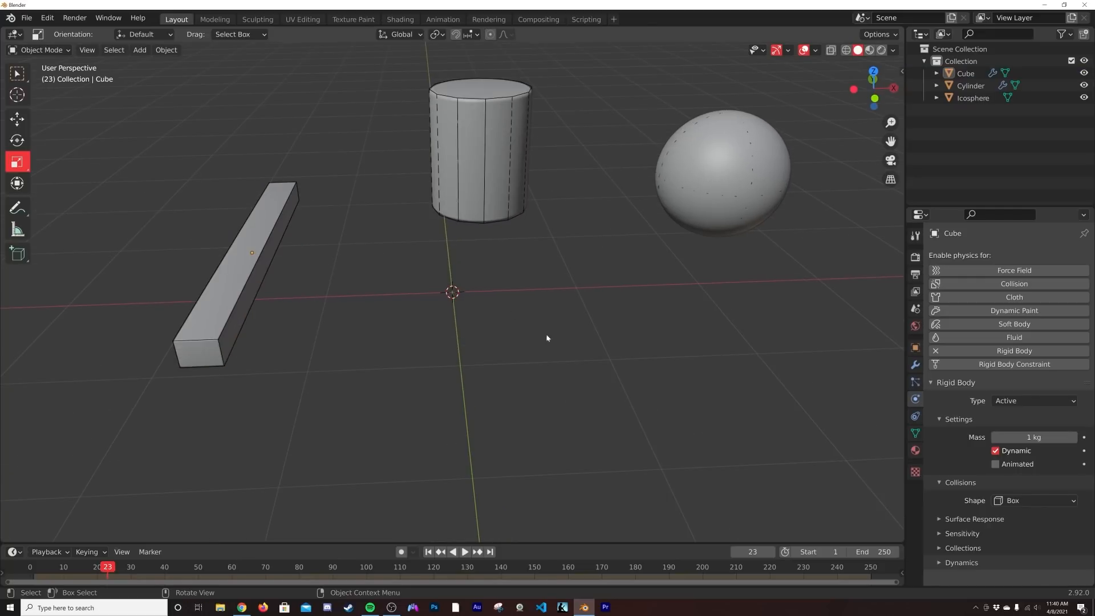
{"action": "left_click", "coordinate": [916, 310]}
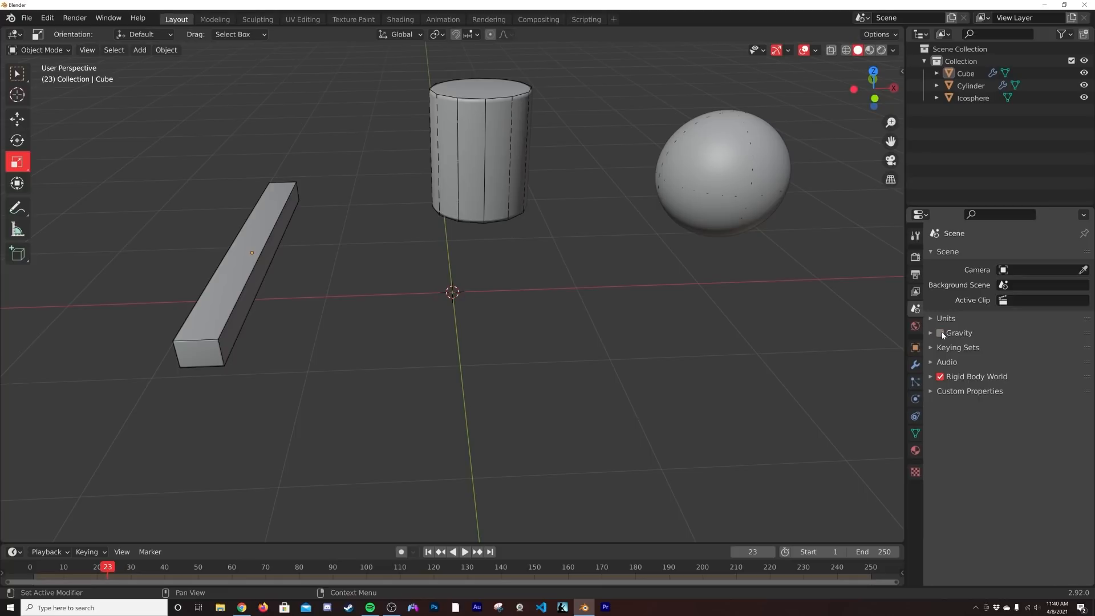
{"action": "key", "text": "shift+a"}
{"action": "mouse_move", "coordinate": [522, 304]}
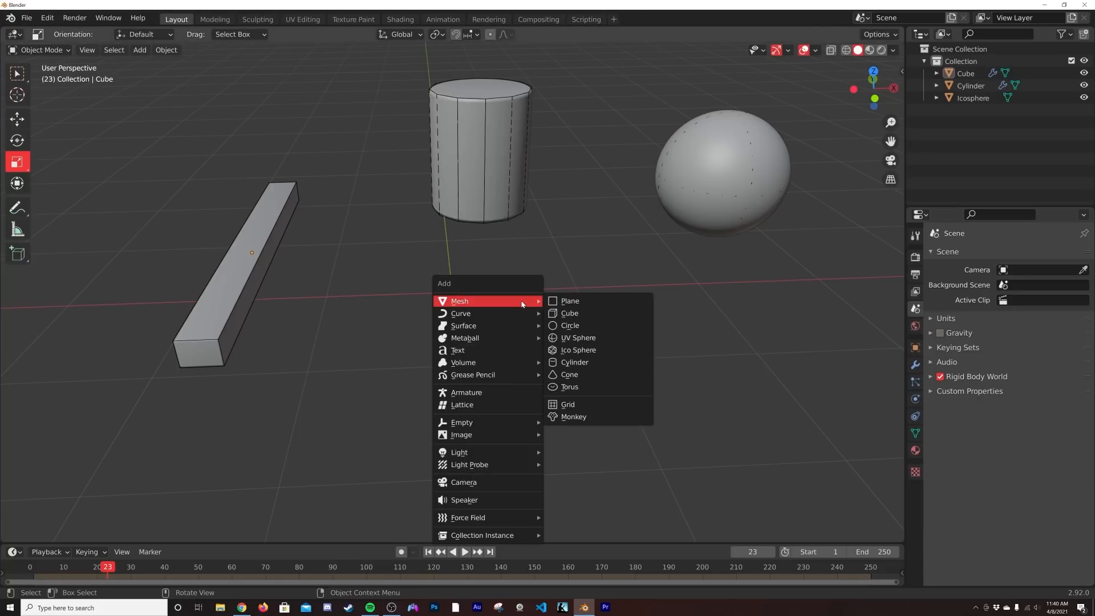
{"action": "mouse_move", "coordinate": [496, 519]}
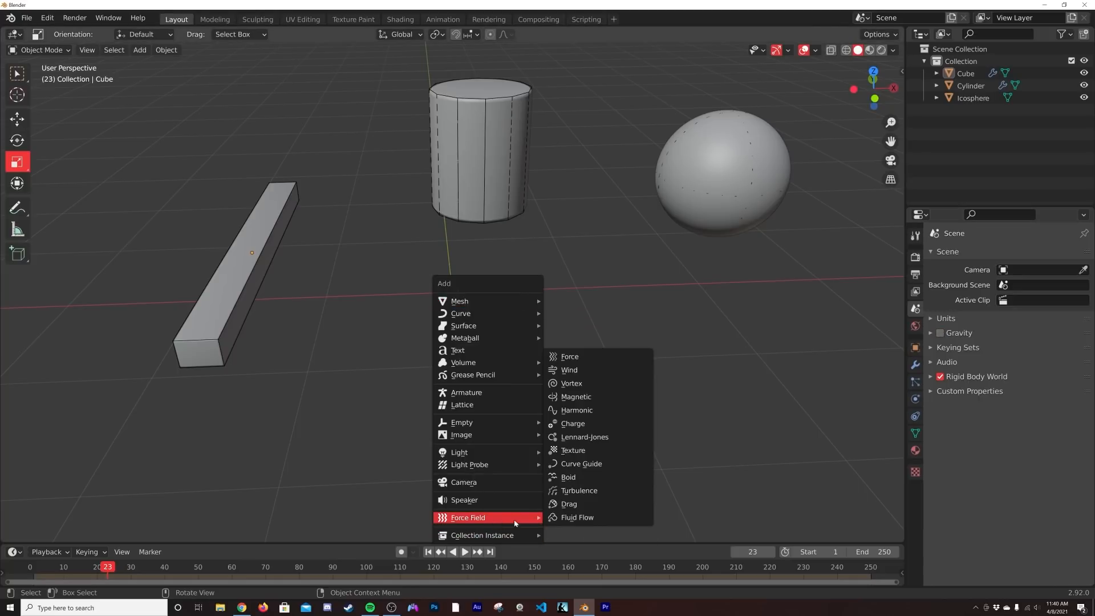
{"action": "left_click", "coordinate": [596, 360]}
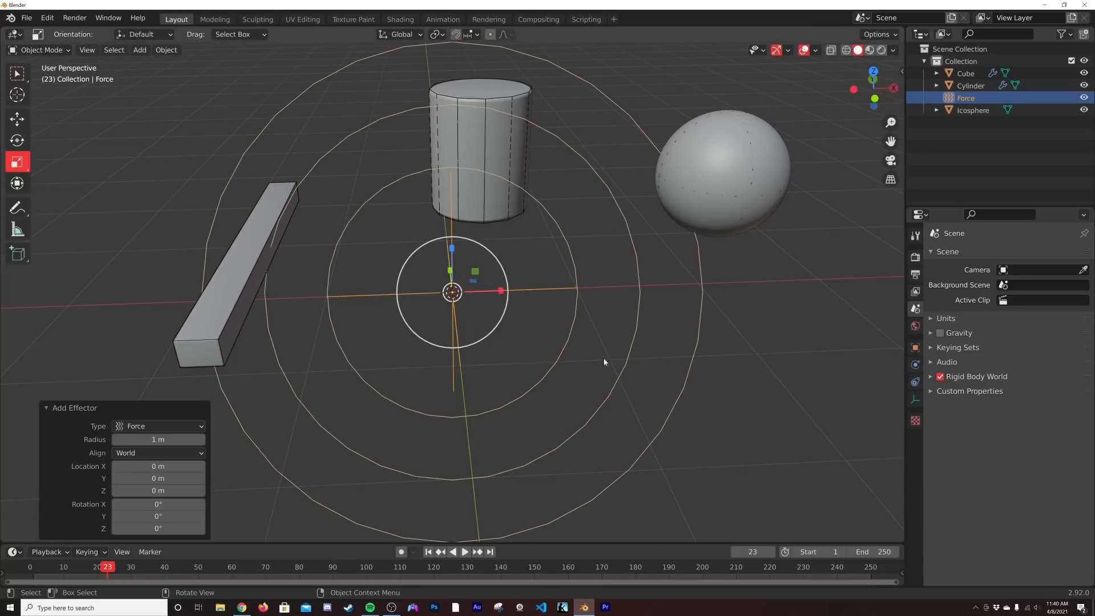
Step: Set the force field's strength to -1000 so it attracts the rigid bodies
{"action": "left_click", "coordinate": [915, 381]}
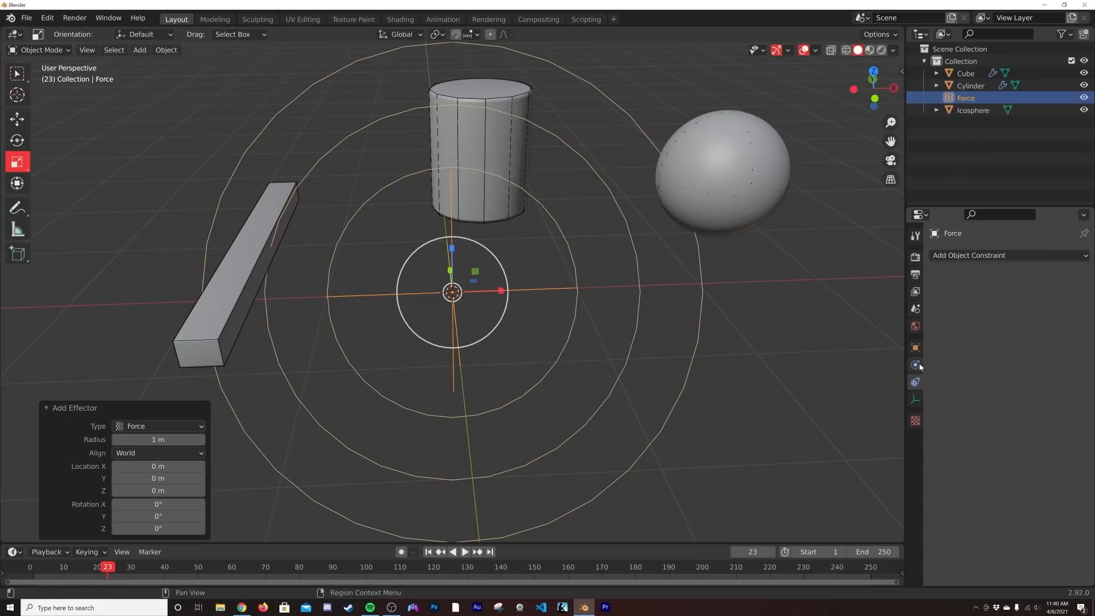
{"action": "left_click", "coordinate": [915, 365]}
{"action": "left_click", "coordinate": [1004, 361]}
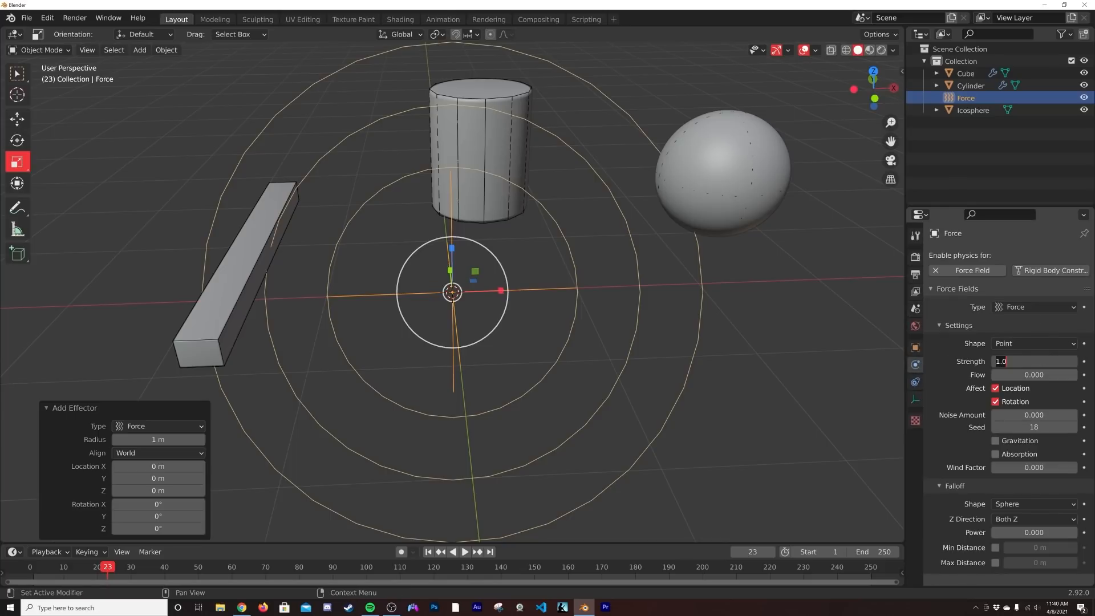
{"action": "type", "text": "-1000"}
{"action": "key", "text": "Return"}
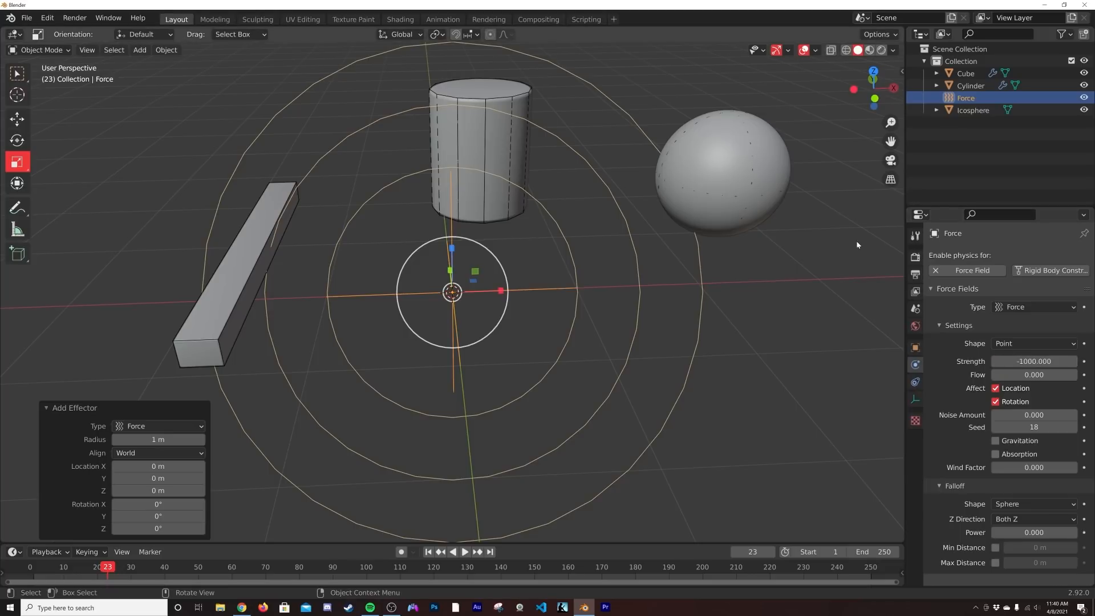
Step: Play the rigid body simulation twice from the first frame and return to frame 1
{"action": "left_click", "coordinate": [430, 552]}
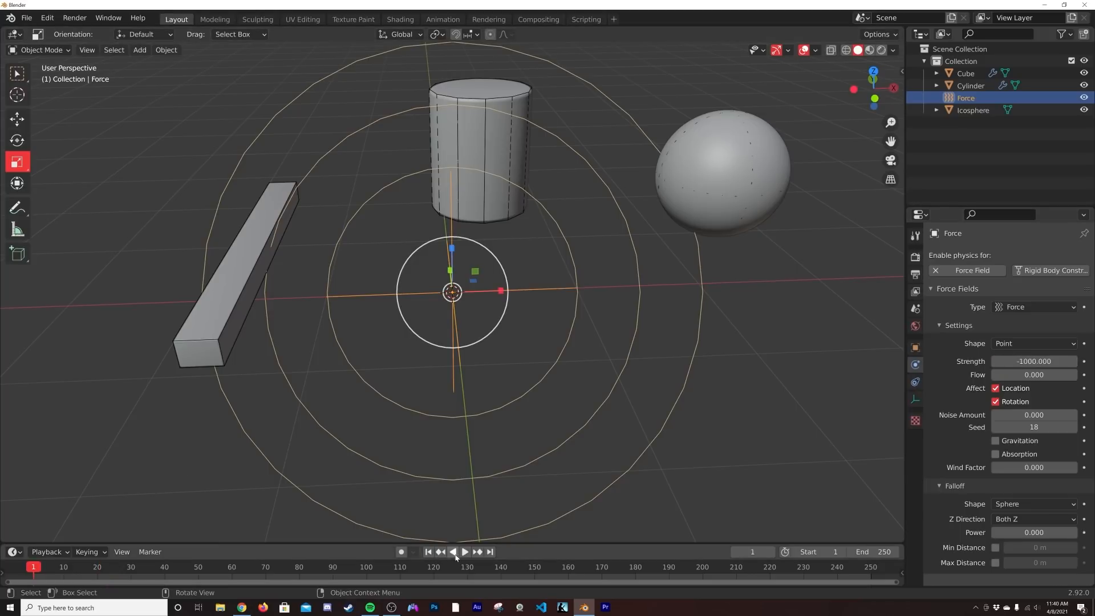
{"action": "left_click", "coordinate": [465, 552]}
{"action": "left_click", "coordinate": [463, 554]}
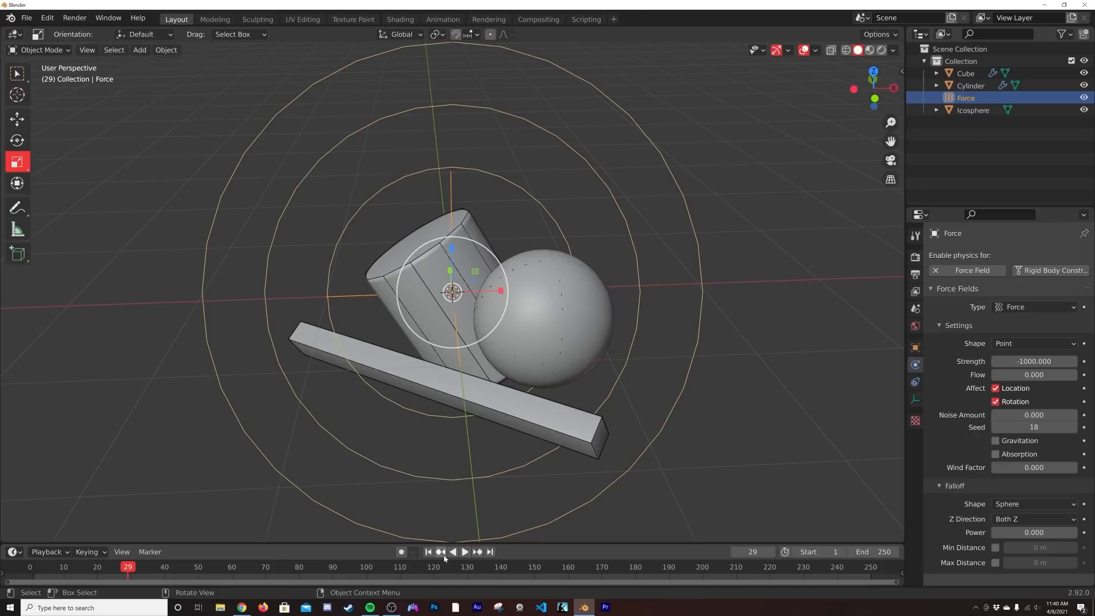
{"action": "left_click", "coordinate": [429, 552]}
{"action": "left_click", "coordinate": [464, 552]}
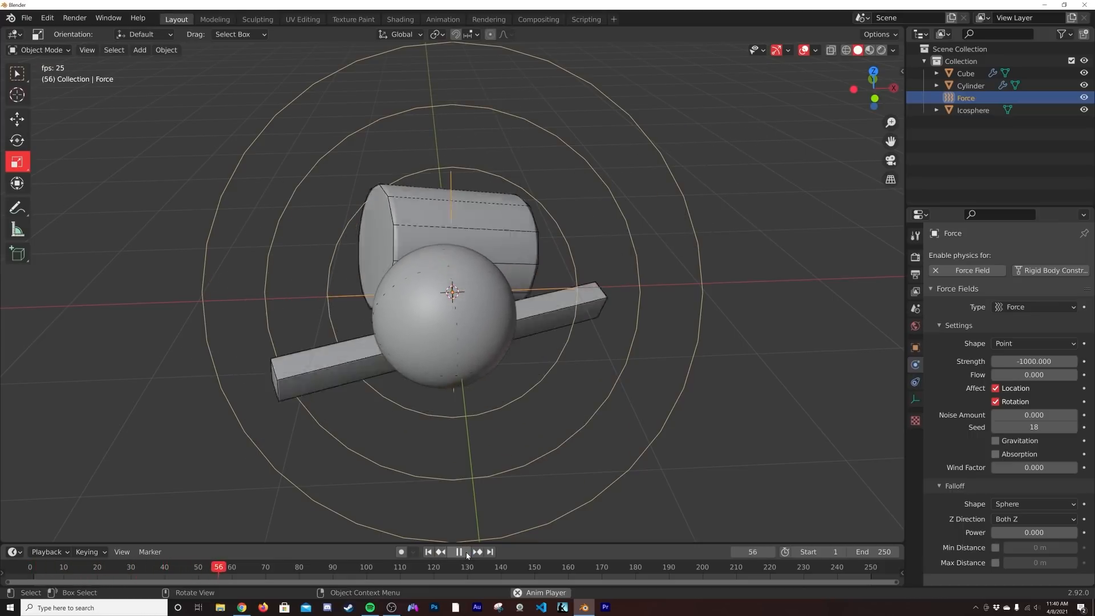
{"action": "left_click", "coordinate": [466, 557]}
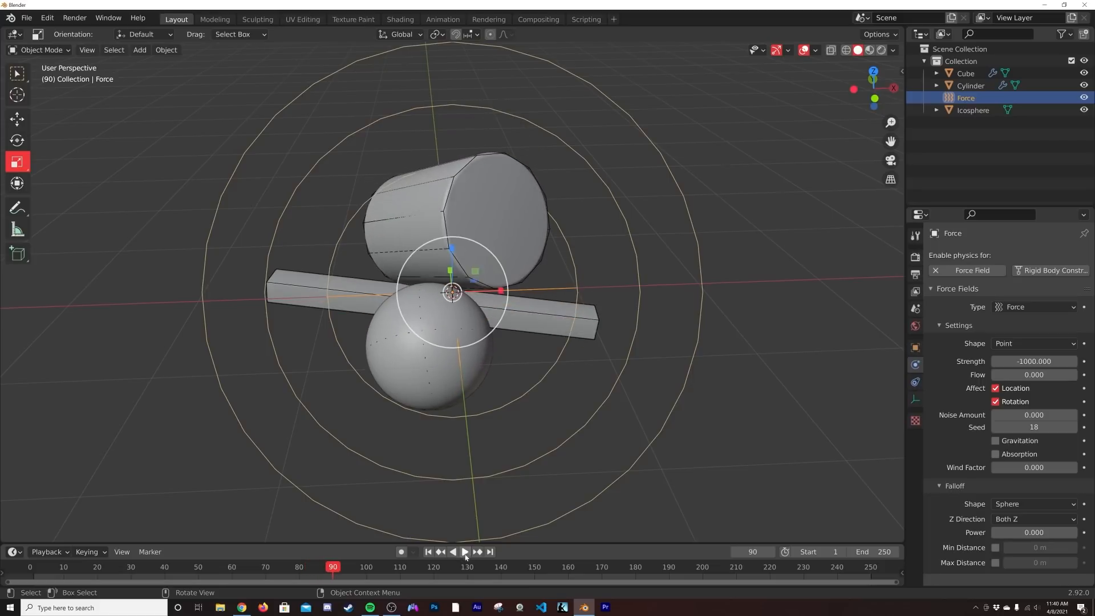
{"action": "left_click", "coordinate": [429, 552]}
Step: Move the cylinder farther from the force field by about 0.21 m in X and 0.69 m in Y
{"action": "middle_click_drag", "start_coordinate": [445, 514], "coordinate": [488, 393]}
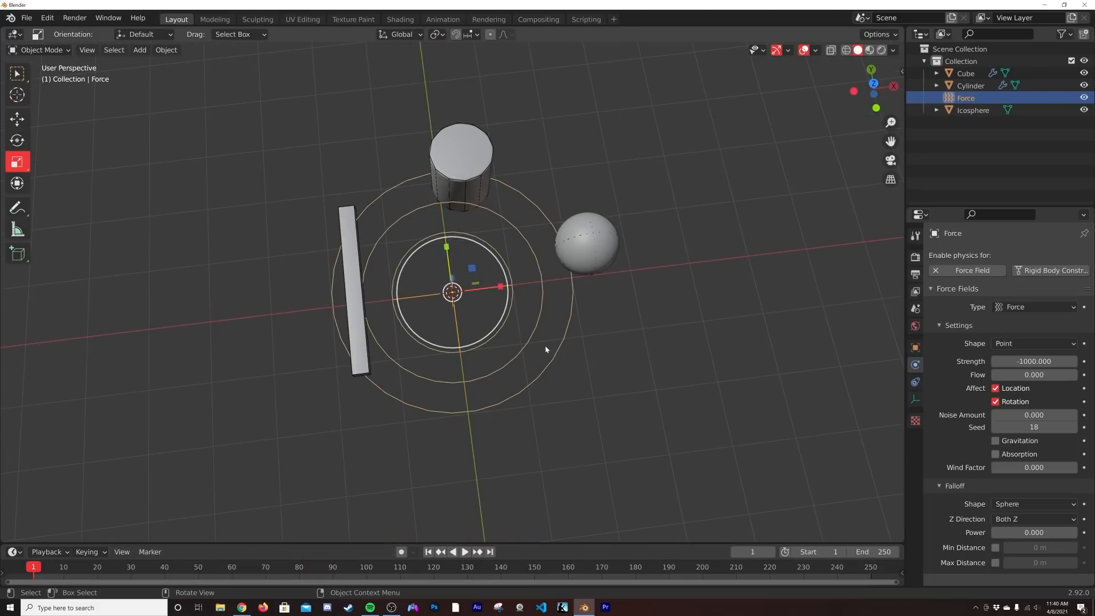
{"action": "middle_click_drag", "start_coordinate": [546, 349], "coordinate": [587, 299]}
{"action": "left_click", "coordinate": [467, 163]}
{"action": "key", "text": "g"}
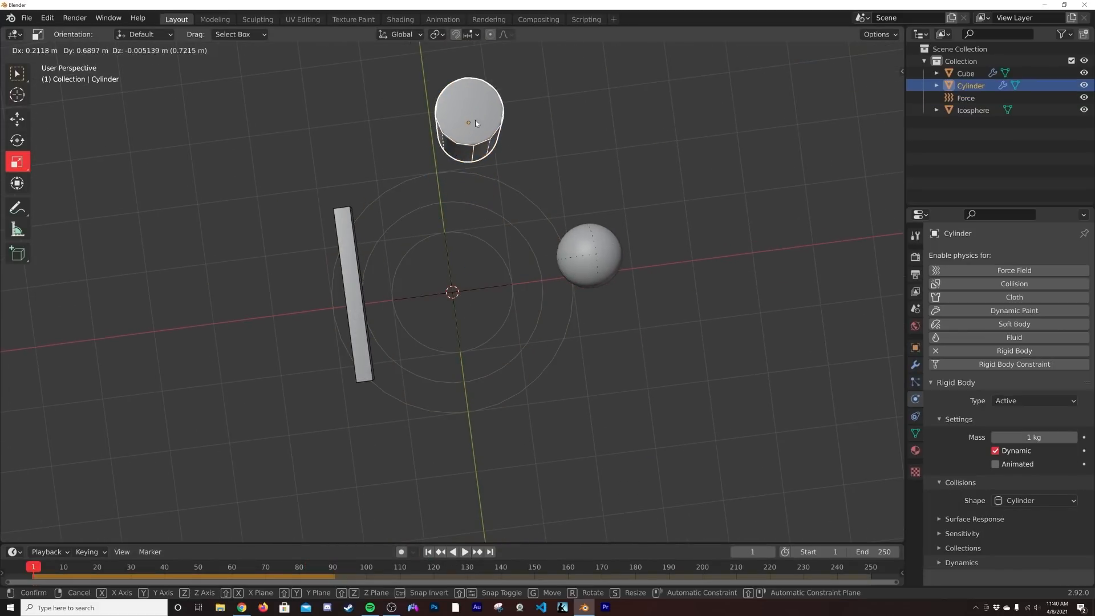
{"action": "left_click", "coordinate": [476, 123]}
Step: Move the beveled bar away from the force field by about -1.37 m in X and -0.29 m in Y
{"action": "left_click", "coordinate": [354, 294]}
{"action": "key", "text": "g"}
{"action": "left_click", "coordinate": [275, 324]}
{"action": "key", "text": "g"}
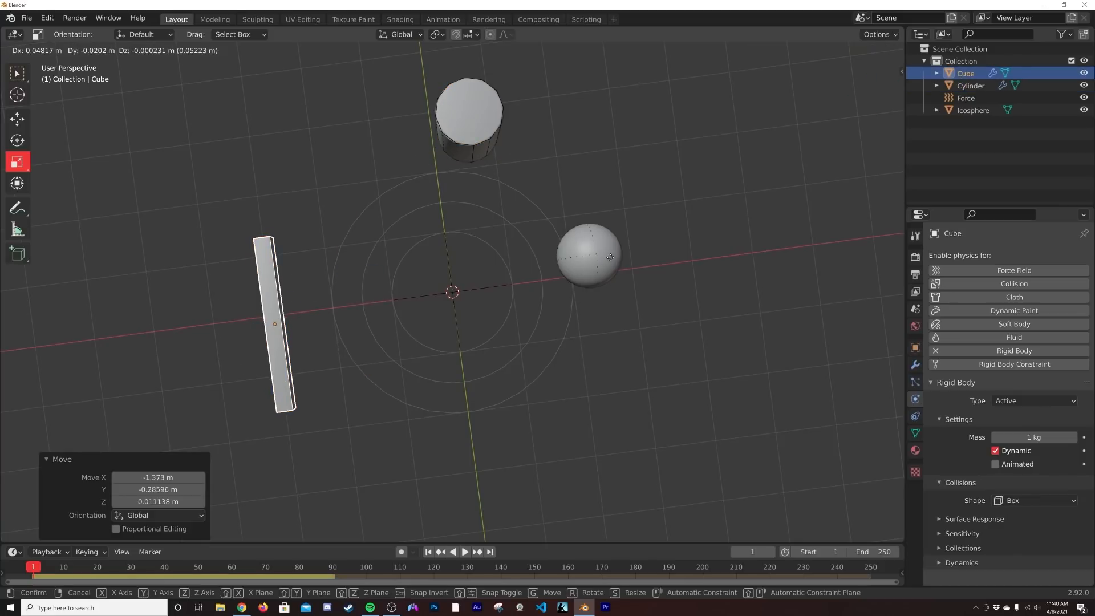
{"action": "right_click", "coordinate": [610, 257]}
Step: Move the ico sphere outward by about 0.63 m in X and -0.22 m in Y
{"action": "left_click", "coordinate": [611, 257]}
{"action": "key", "text": "g"}
{"action": "left_click", "coordinate": [656, 272]}
Step: Duplicate the beveled bar five times and spread the copies around the force field
{"action": "scroll", "coordinate": [350, 292], "scroll_direction": "down", "scroll_amount": 2}
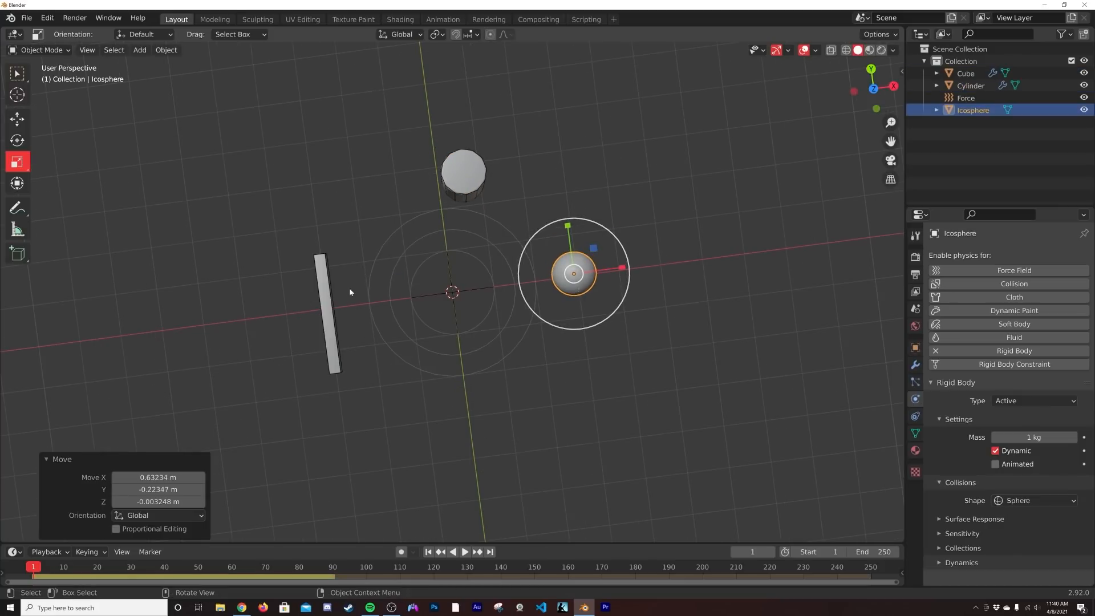
{"action": "left_click", "coordinate": [330, 317]}
{"action": "key", "text": "shift+d"}
{"action": "left_click", "coordinate": [354, 192]}
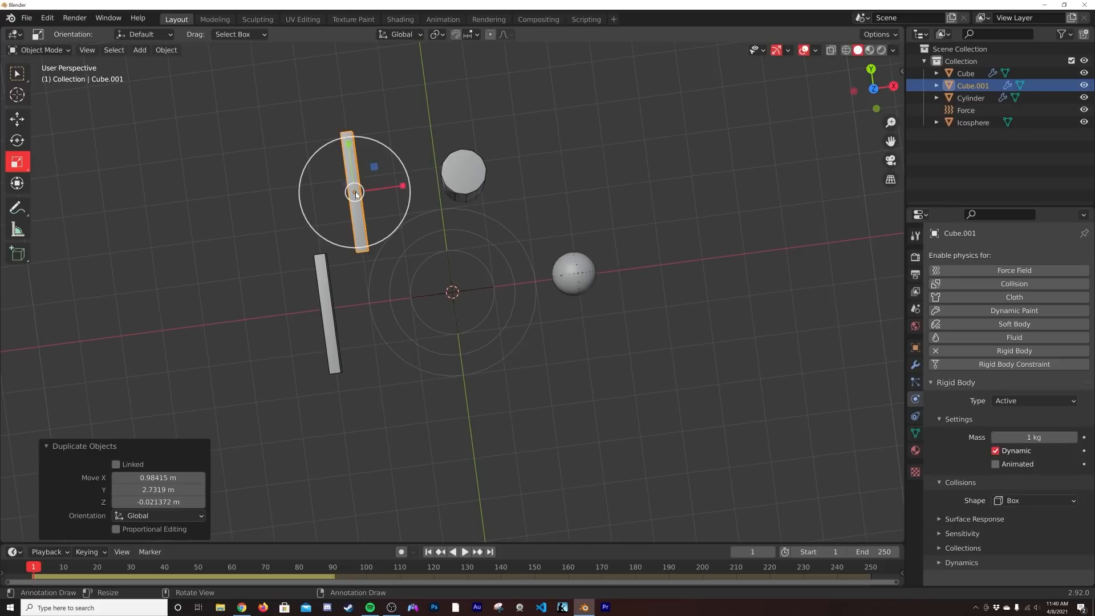
{"action": "key", "text": "shift+d"}
{"action": "left_click", "coordinate": [678, 189]}
{"action": "key", "text": "shift+d"}
{"action": "left_click", "coordinate": [646, 396]}
{"action": "key", "text": "shift+d"}
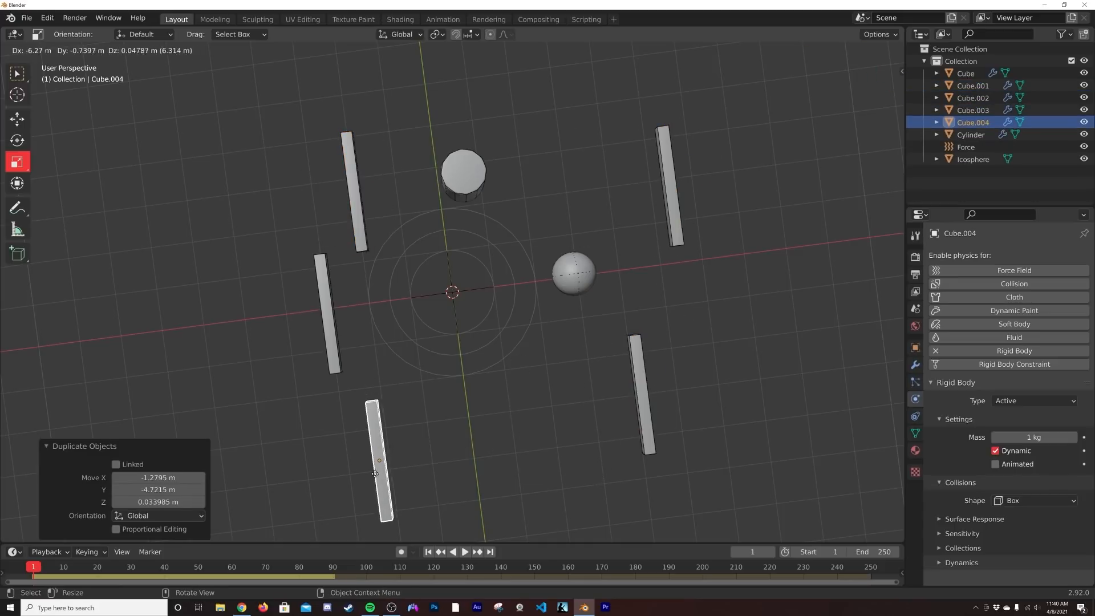
{"action": "left_click", "coordinate": [381, 463]}
{"action": "key", "text": "shift+d"}
{"action": "left_click", "coordinate": [597, 122]}
Step: Duplicate the ico sphere five times and scatter the copies around the force field
{"action": "left_click", "coordinate": [574, 274]}
{"action": "key", "text": "shift+d"}
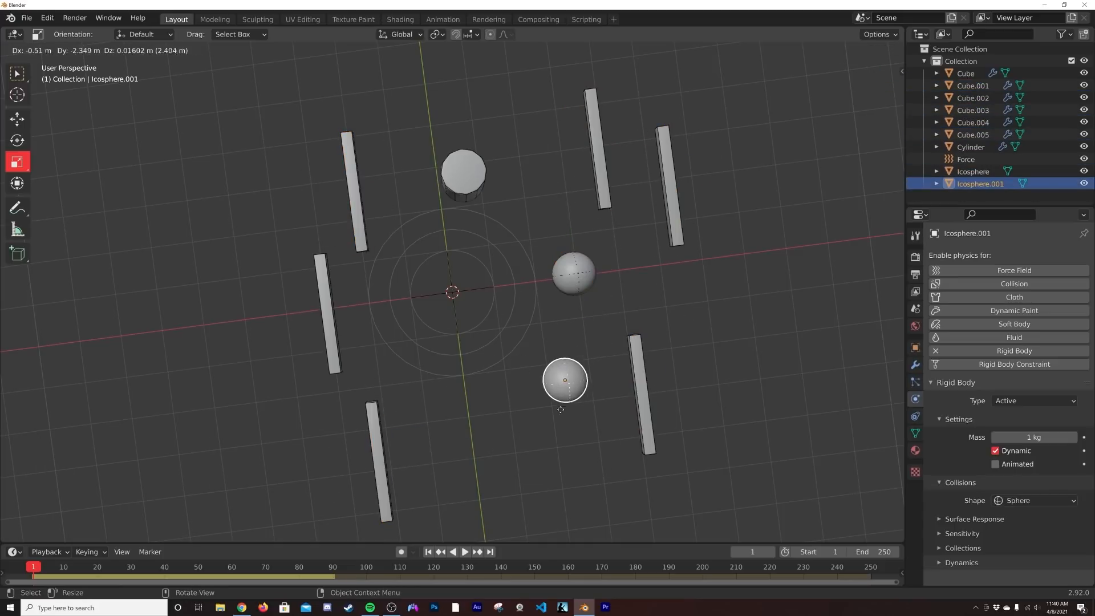
{"action": "left_click", "coordinate": [538, 431]}
{"action": "key", "text": "shift+d"}
{"action": "left_click", "coordinate": [431, 489]}
{"action": "key", "text": "shift+d"}
{"action": "left_click", "coordinate": [624, 334]}
{"action": "key", "text": "shift+d"}
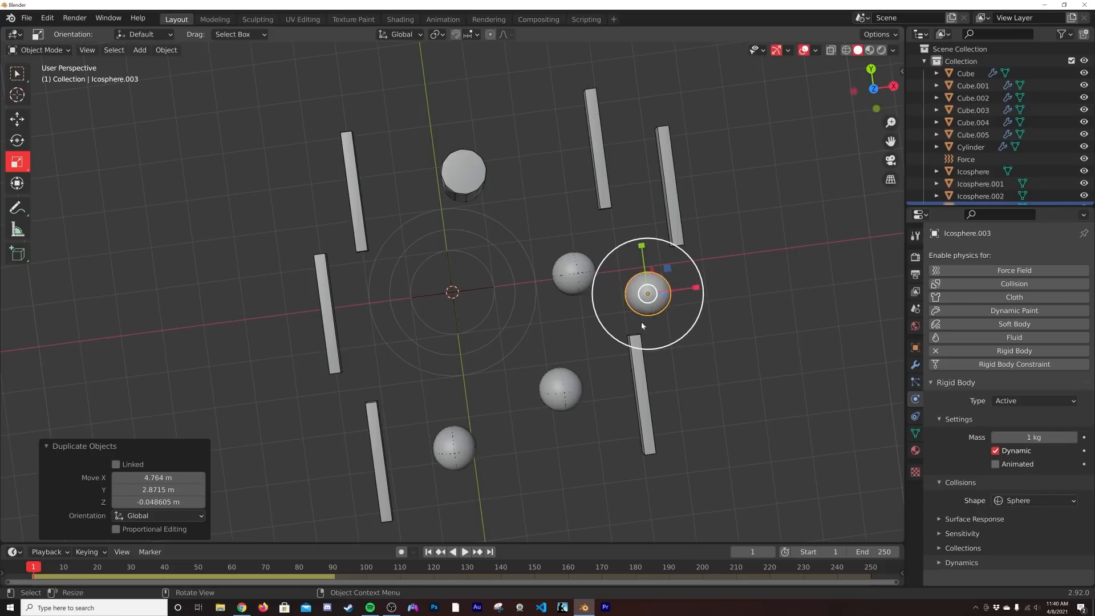
{"action": "left_click", "coordinate": [537, 183]}
{"action": "key", "text": "shift+d"}
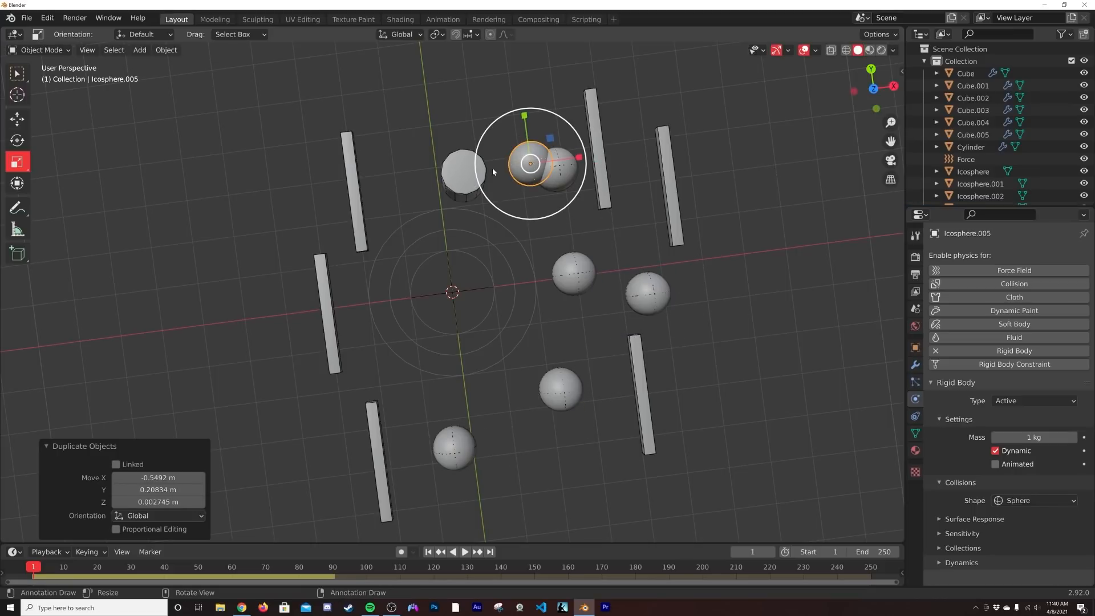
{"action": "left_click", "coordinate": [510, 121]}
Step: Duplicate the cylinder five times and place the copies in a wide ring around the other objects
{"action": "left_click", "coordinate": [468, 165]}
{"action": "key", "text": "shift+d"}
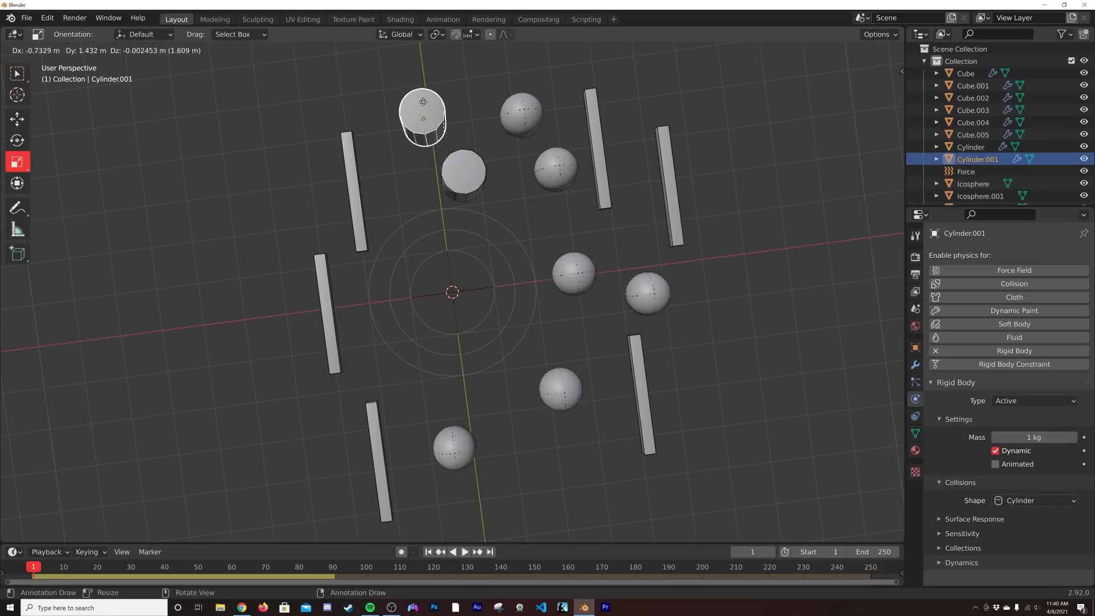
{"action": "left_click", "coordinate": [406, 88]}
{"action": "key", "text": "shift+d"}
{"action": "left_click", "coordinate": [217, 177]}
{"action": "key", "text": "shift+d"}
{"action": "left_click", "coordinate": [205, 346]}
{"action": "key", "text": "shift+d"}
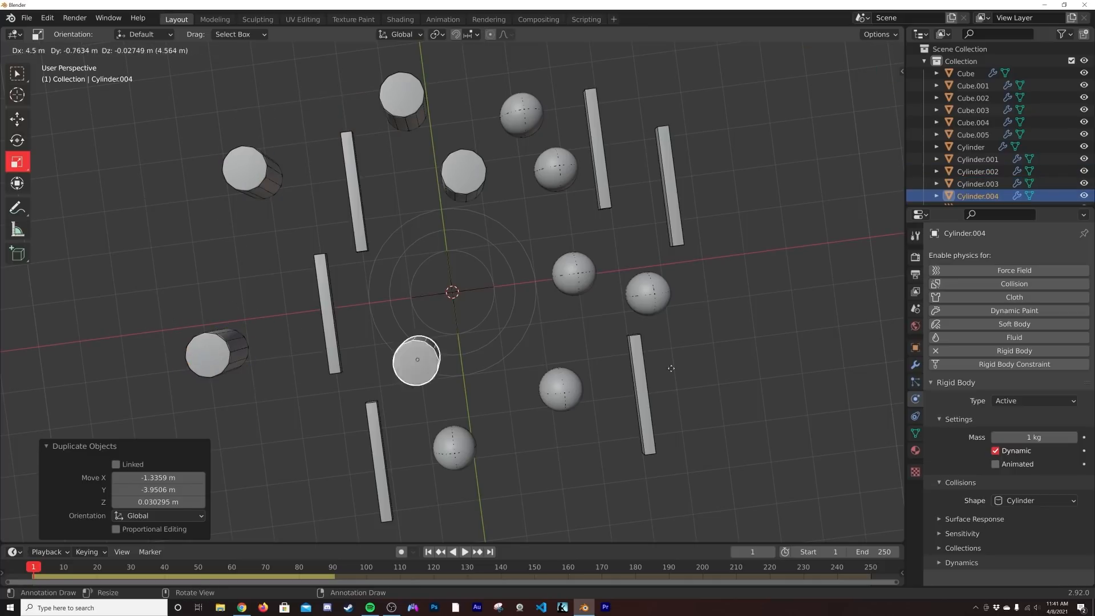
{"action": "left_click", "coordinate": [763, 332]}
{"action": "key", "text": "shift+d"}
{"action": "left_click", "coordinate": [530, 454]}
Step: Play the simulation from the first frame and stop it at frame 166
{"action": "middle_click_drag", "start_coordinate": [531, 453], "coordinate": [423, 573]}
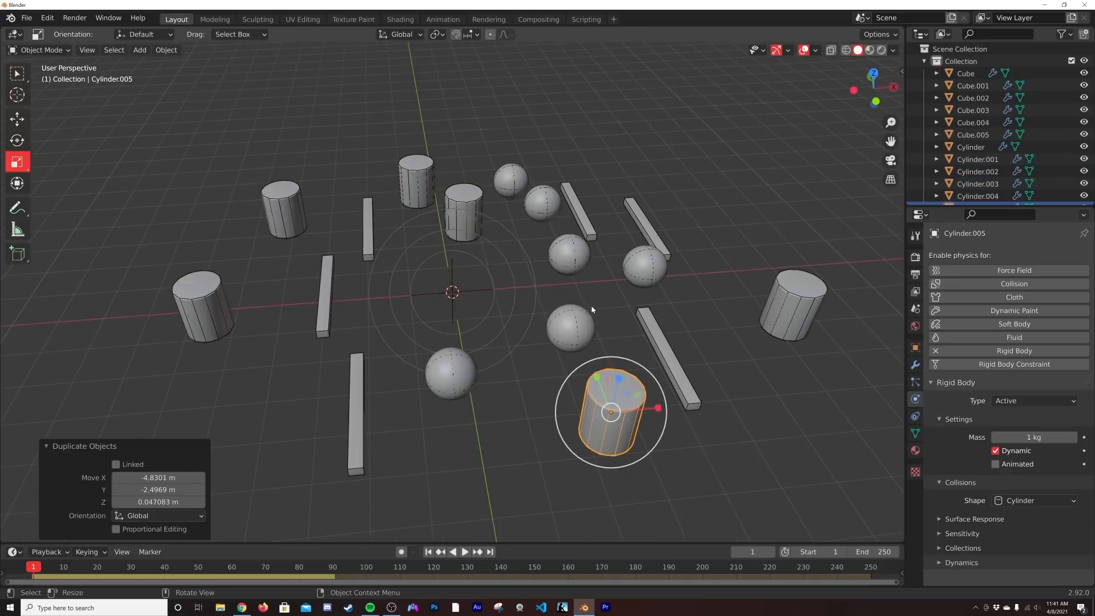
{"action": "left_click", "coordinate": [428, 552]}
{"action": "left_click", "coordinate": [465, 552]}
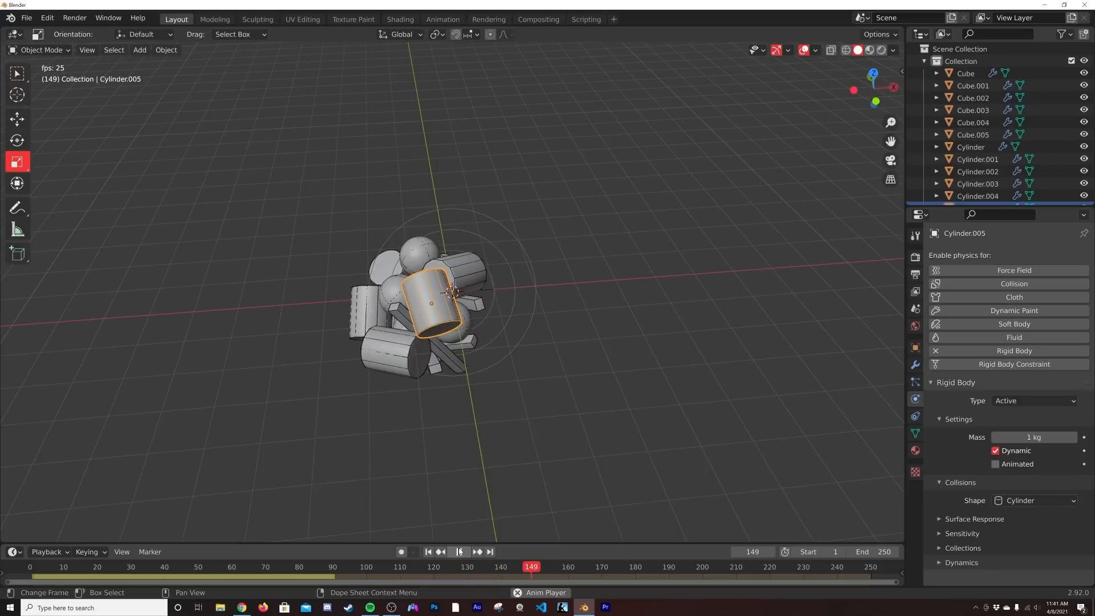
{"action": "key", "text": "space"}
Step: Look at the clustered objects in the Right orthographic view
{"action": "middle_click_drag", "start_coordinate": [509, 382], "coordinate": [358, 342]}
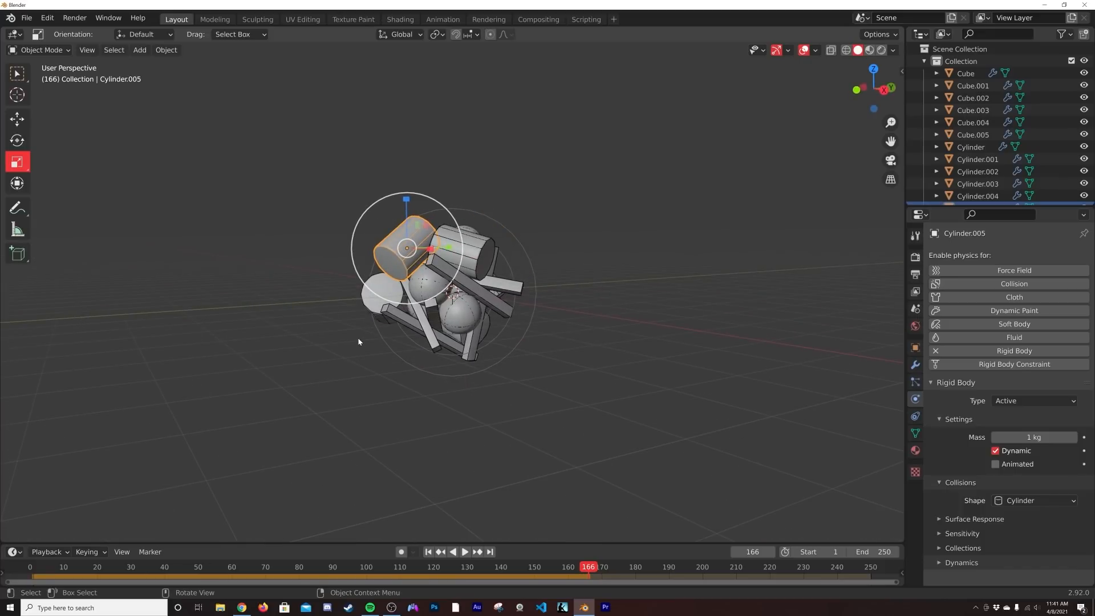
{"action": "key", "text": "grave"}
{"action": "left_click", "coordinate": [463, 341]}
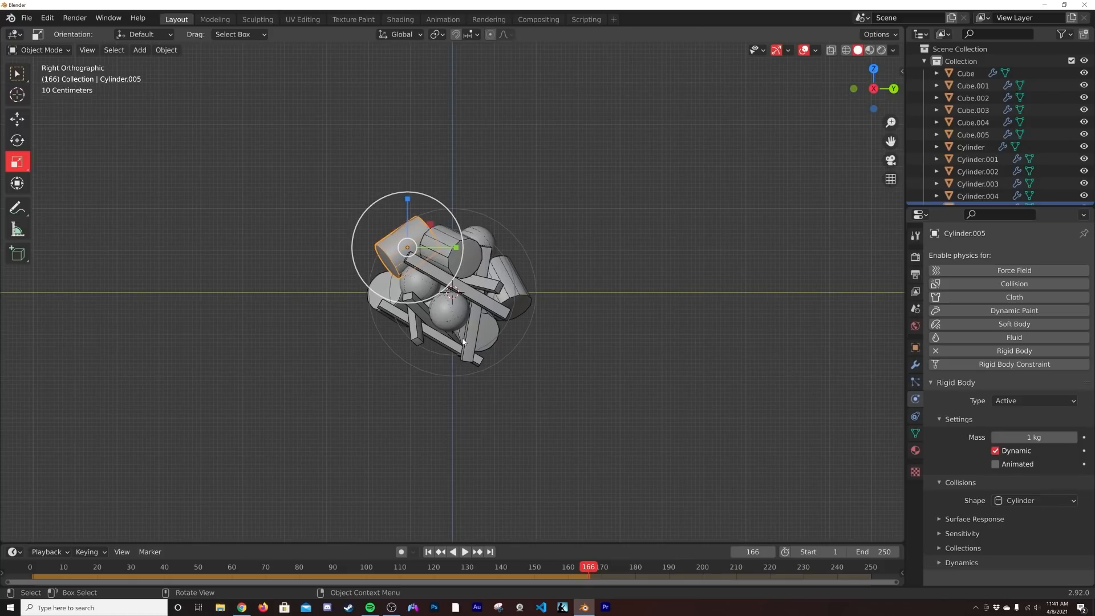
{"action": "scroll", "coordinate": [460, 340], "scroll_direction": "up", "scroll_amount": 5}
{"action": "scroll", "coordinate": [423, 282], "scroll_direction": "down", "scroll_amount": 3}
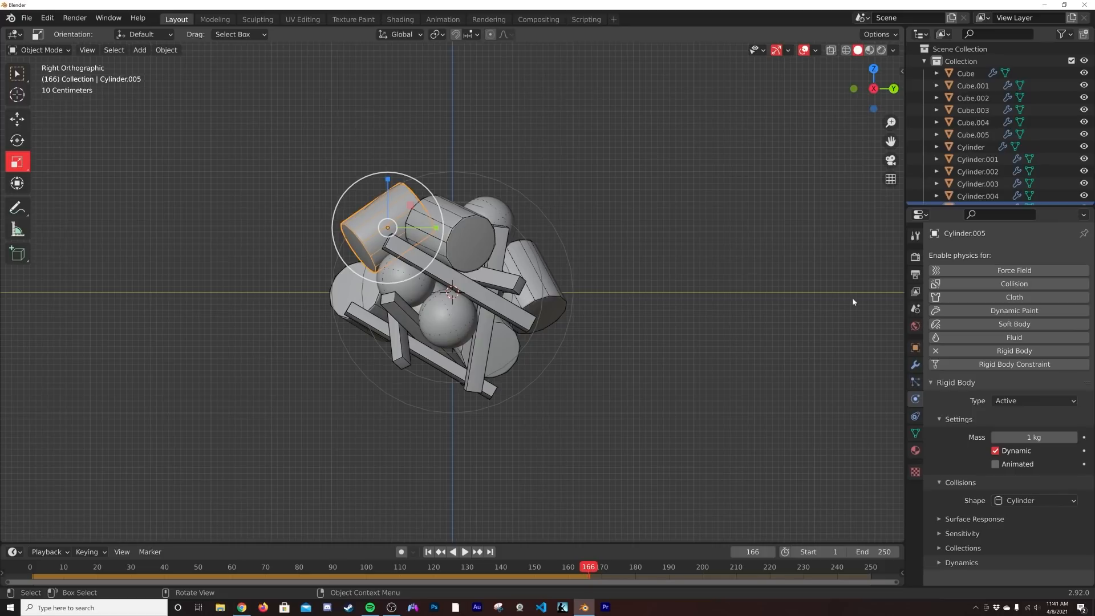
Step: Select all the clustered objects together with the force field and apply Visual Transform to them
{"action": "scroll", "coordinate": [558, 304], "scroll_direction": "up", "scroll_amount": 3}
{"action": "scroll", "coordinate": [556, 308], "scroll_direction": "down", "scroll_amount": 1}
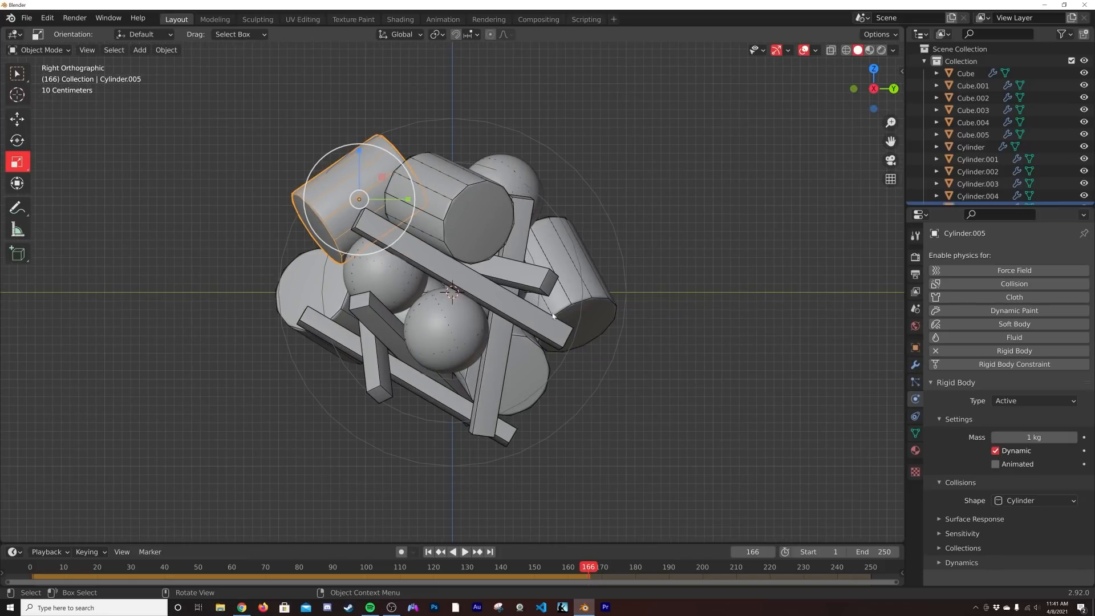
{"action": "scroll", "coordinate": [413, 312], "scroll_direction": "down", "scroll_amount": 2}
{"action": "left_click_drag", "start_coordinate": [661, 125], "coordinate": [141, 468]}
{"action": "key", "text": "F3"}
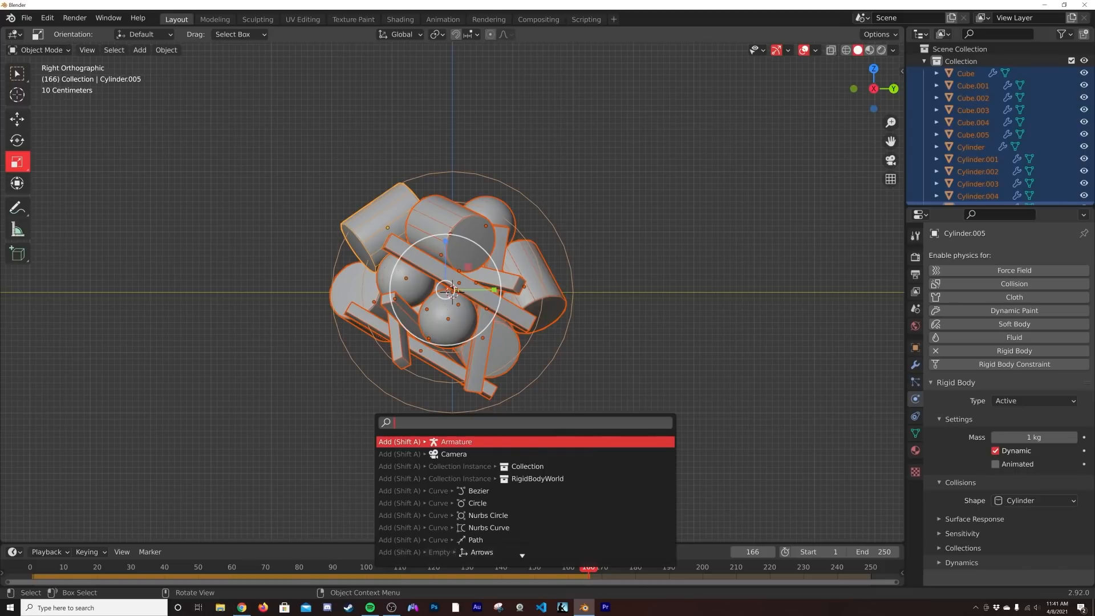
{"action": "type", "text": "ap"}
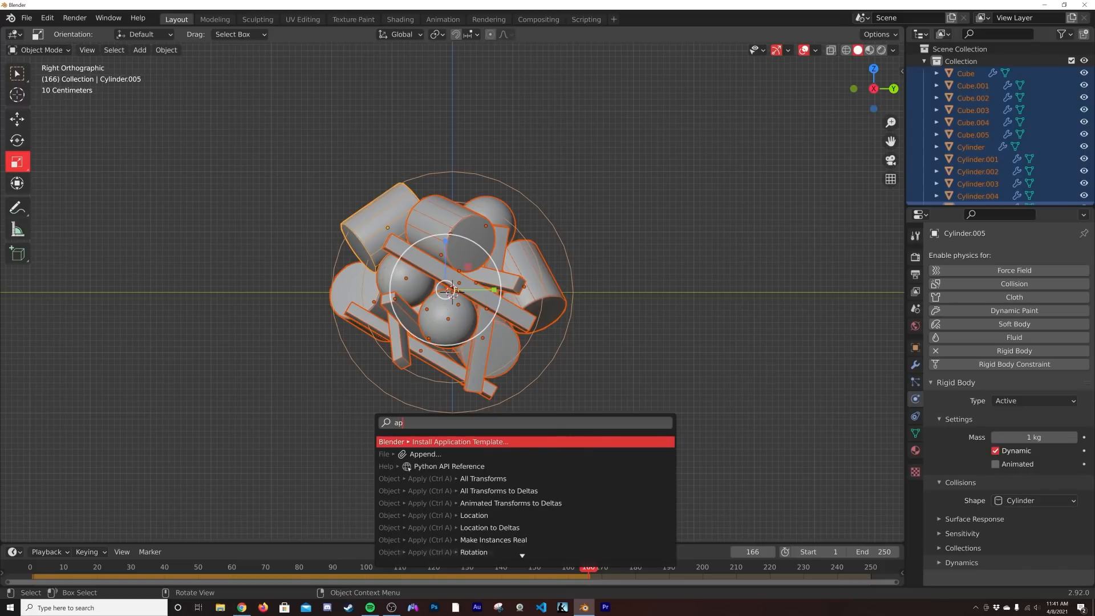
{"action": "type", "text": "ply v"}
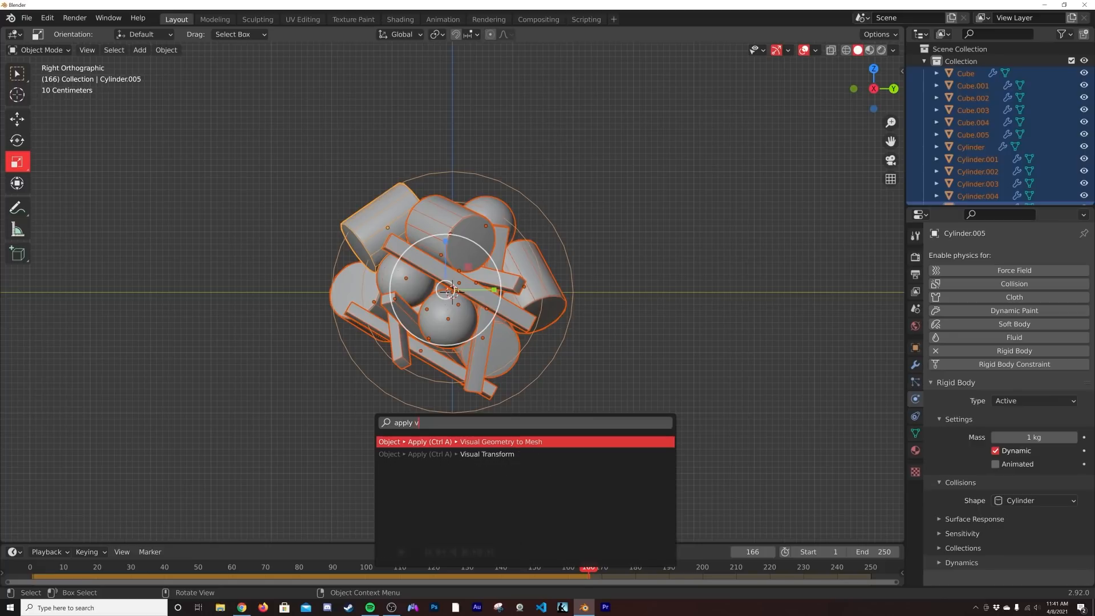
{"action": "key", "text": "Down"}
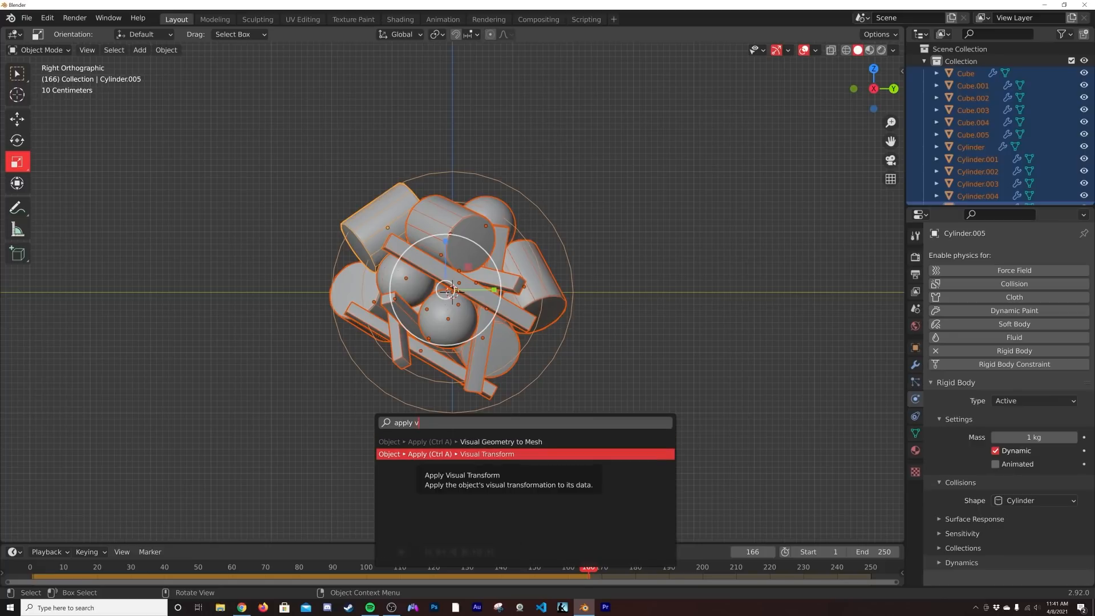
{"action": "left_click", "coordinate": [429, 454]}
{"action": "left_click", "coordinate": [433, 439]}
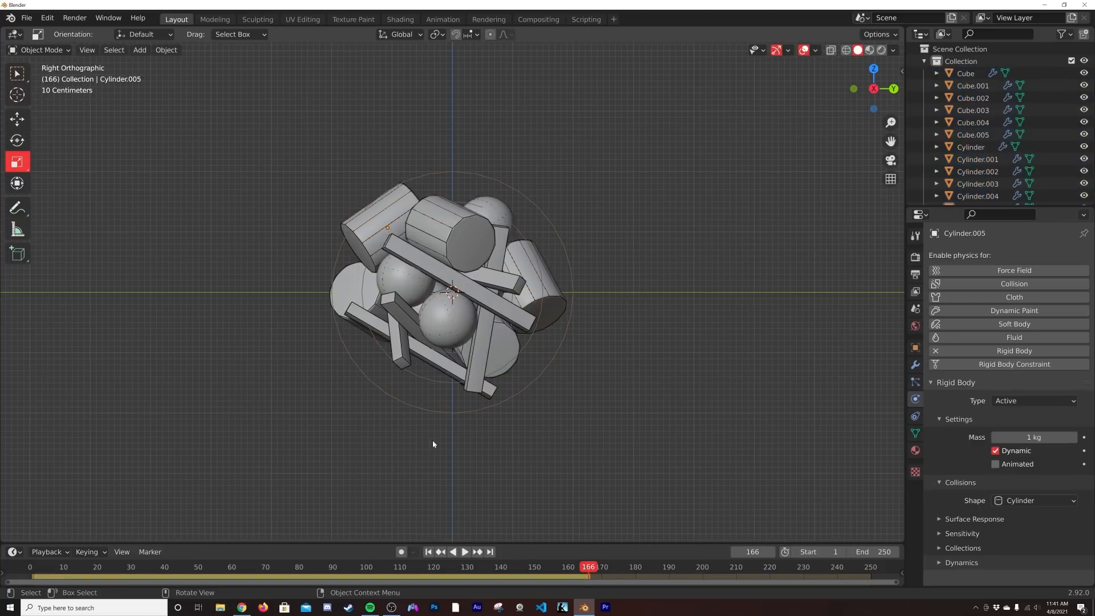
Step: Play the simulation briefly, return to frame 1 and delete the force field
{"action": "left_click", "coordinate": [465, 413]}
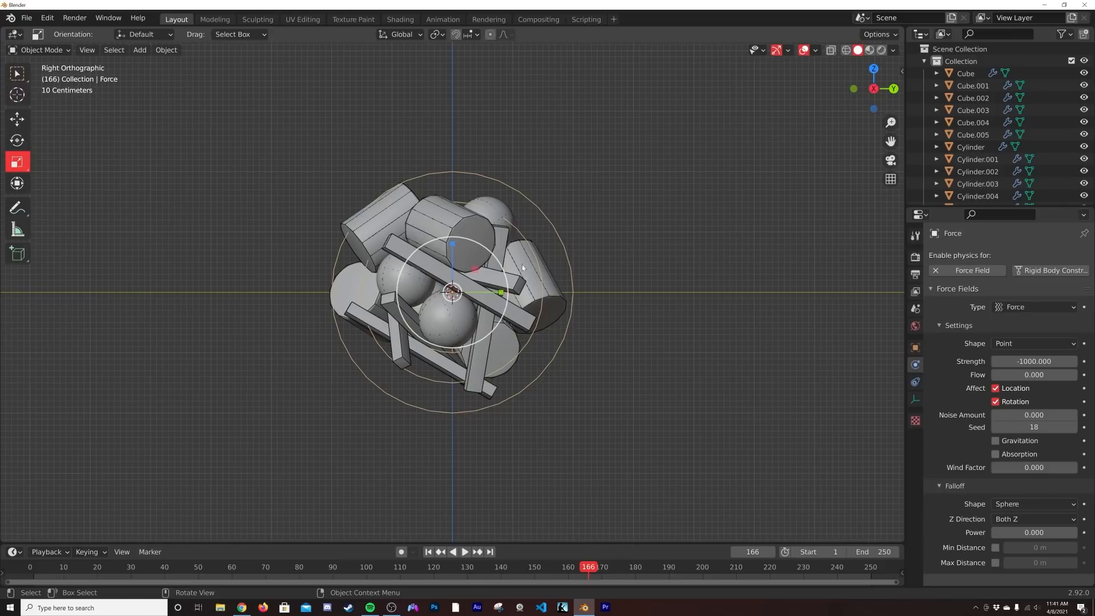
{"action": "key", "text": "space"}
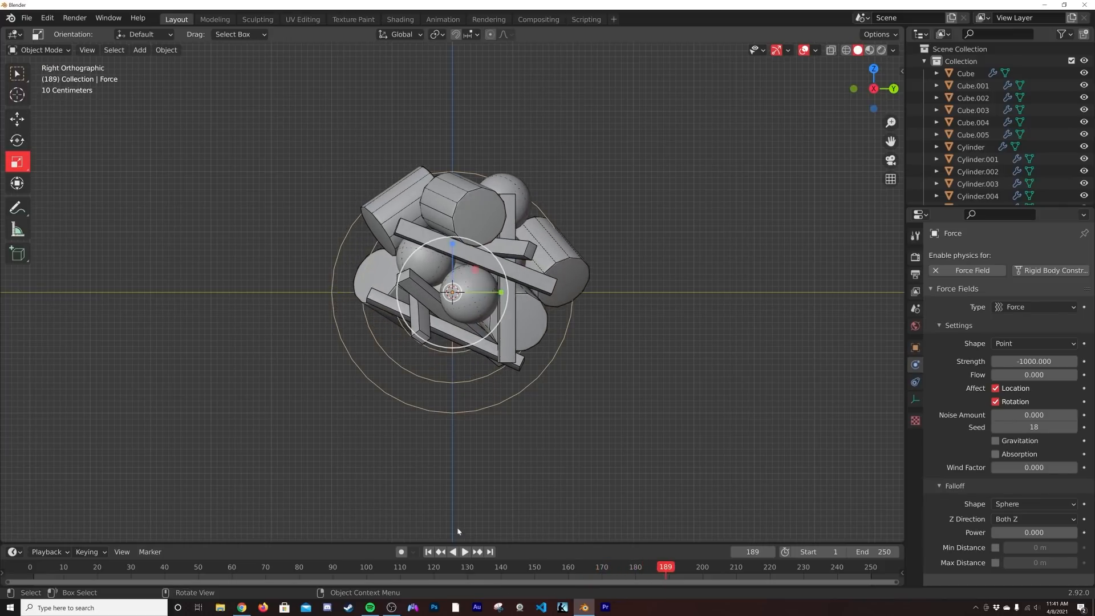
{"action": "key", "text": "space"}
{"action": "key", "text": "shift+Left"}
{"action": "key", "text": "space"}
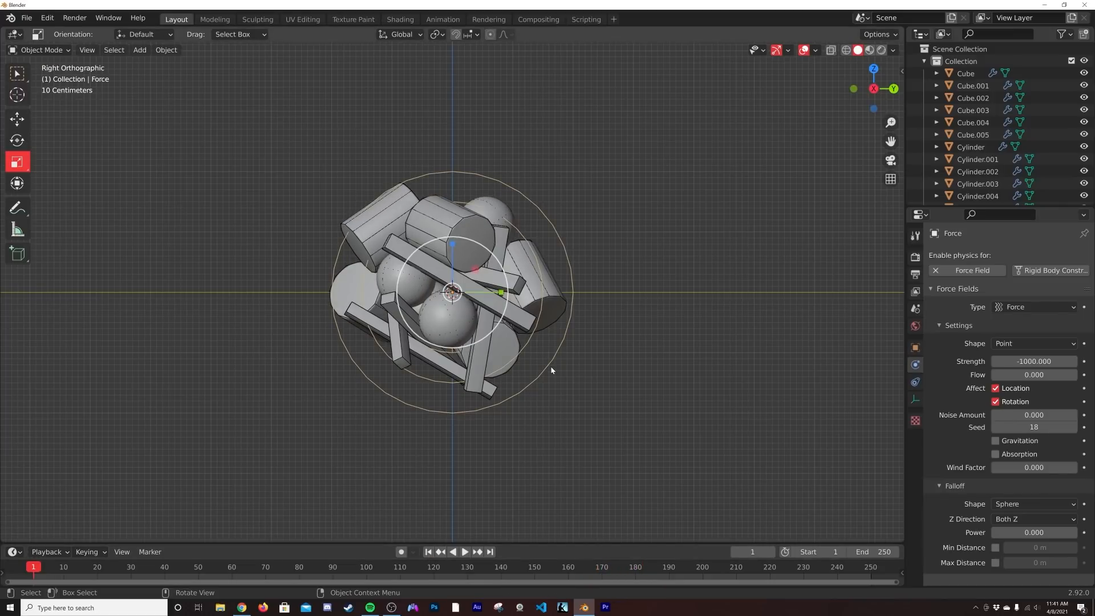
{"action": "key", "text": "Delete"}
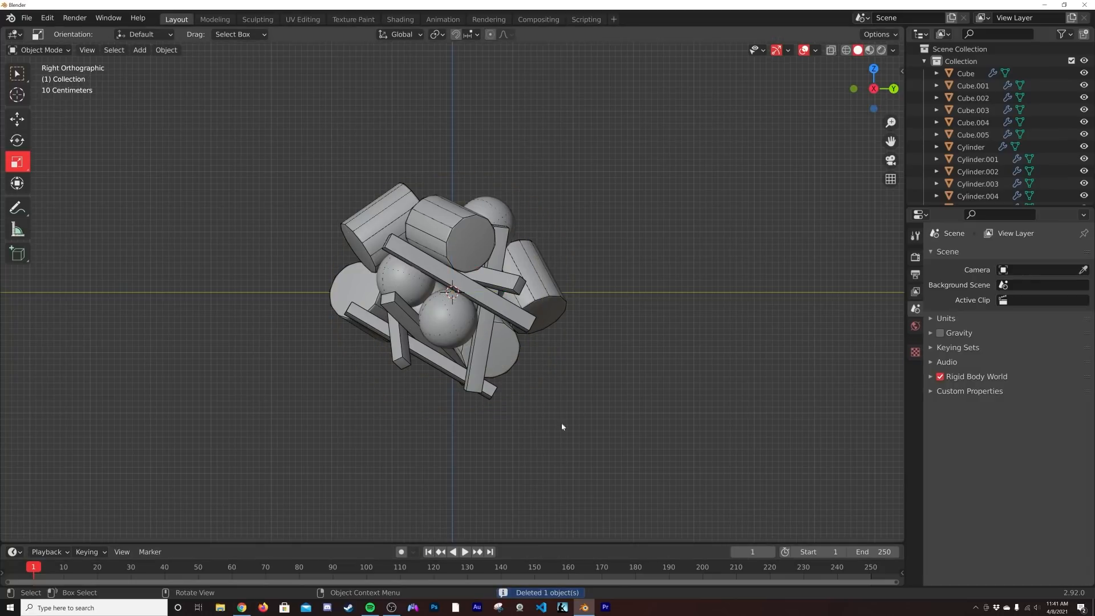
Step: Play the animation without the force field up to frame 23, check the cluster at an angle and return to the Right orthographic view
{"action": "key", "text": "space"}
{"action": "key", "text": "space"}
{"action": "middle_click_drag", "start_coordinate": [560, 362], "coordinate": [566, 287]}
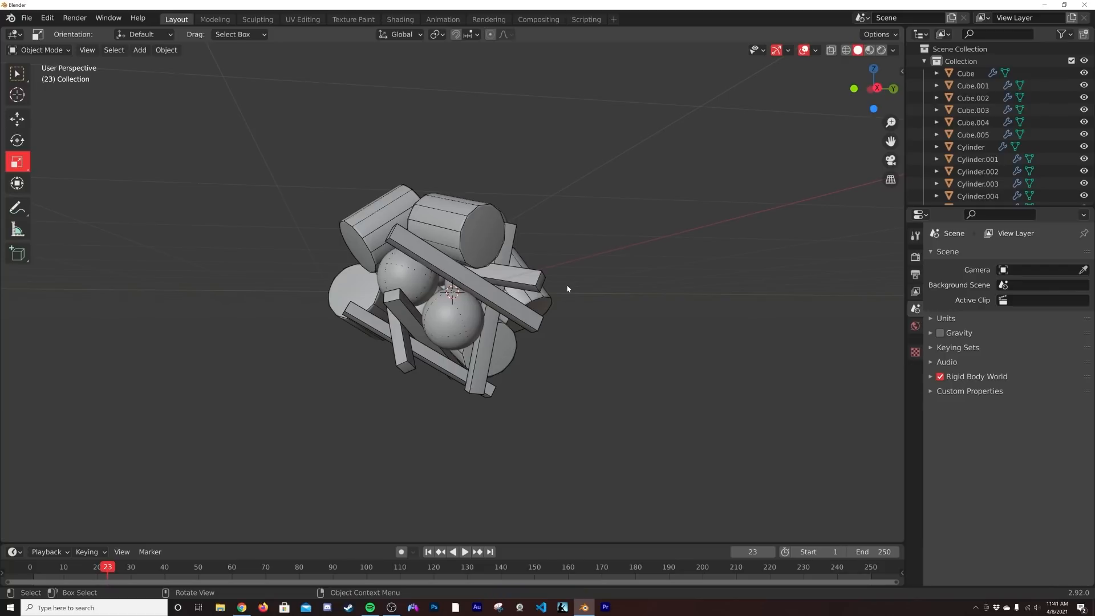
{"action": "key", "text": "grave"}
{"action": "left_click", "coordinate": [647, 283]}
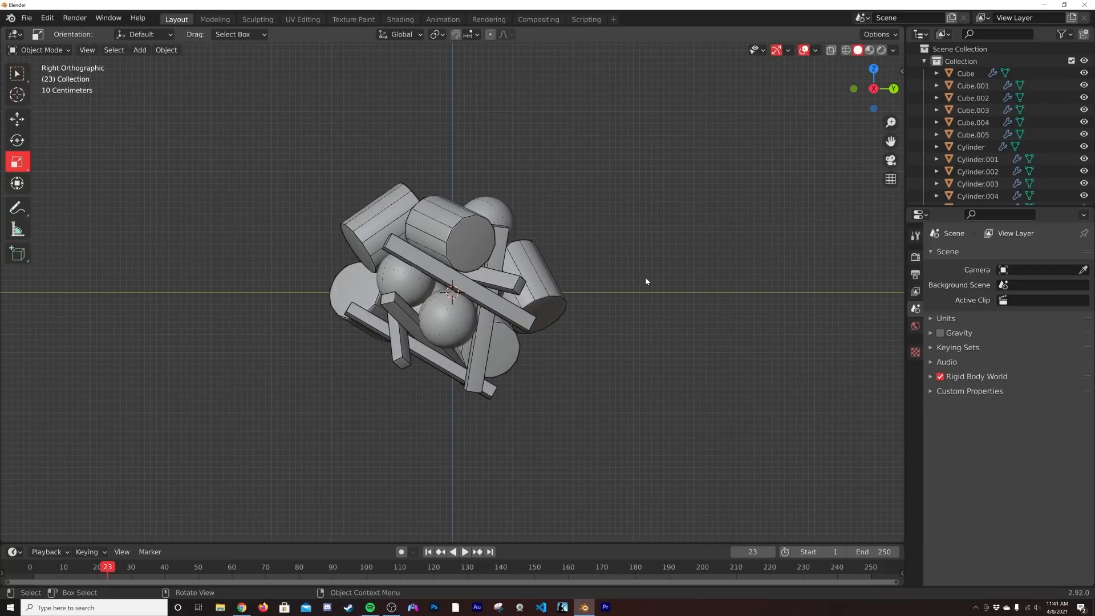
Step: Edit all the clustered objects together and UV-map them with Project from View in the Right orthographic view
{"action": "left_click_drag", "start_coordinate": [665, 123], "coordinate": [230, 478]}
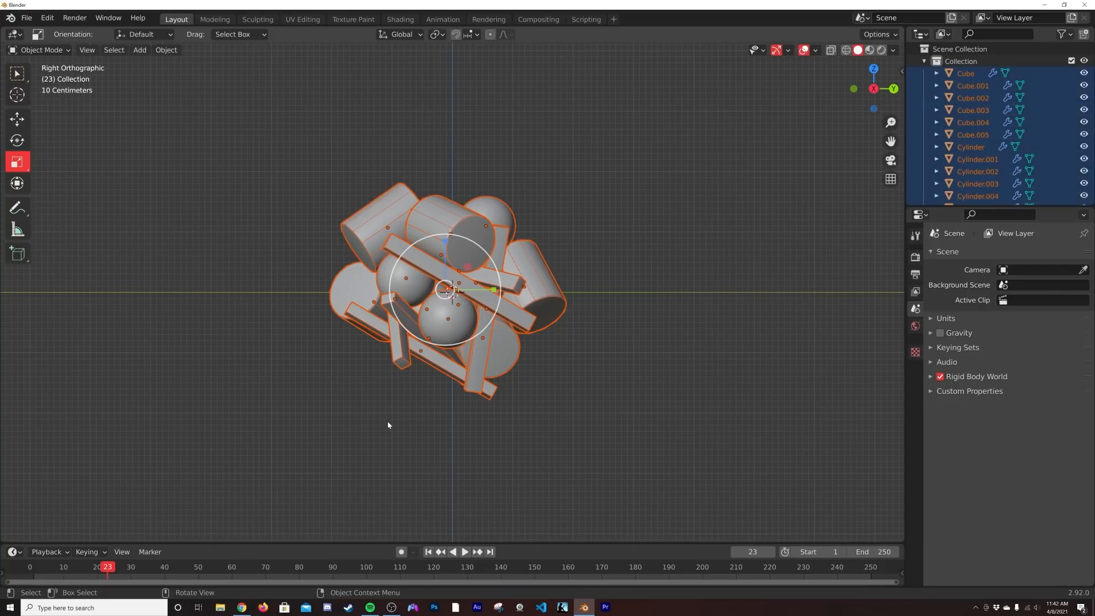
{"action": "left_click", "coordinate": [486, 365]}
{"action": "left_click_drag", "start_coordinate": [688, 152], "coordinate": [248, 453]}
{"action": "key", "text": "Tab"}
{"action": "scroll", "coordinate": [466, 367], "scroll_direction": "up", "scroll_amount": 5}
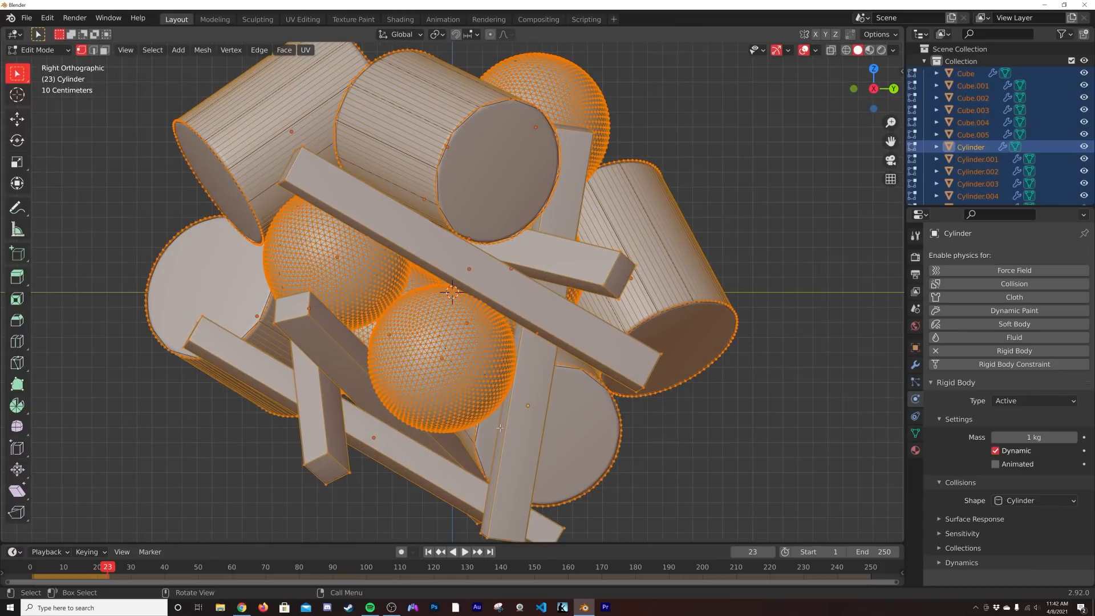
{"action": "scroll", "coordinate": [500, 428], "scroll_direction": "down", "scroll_amount": 2}
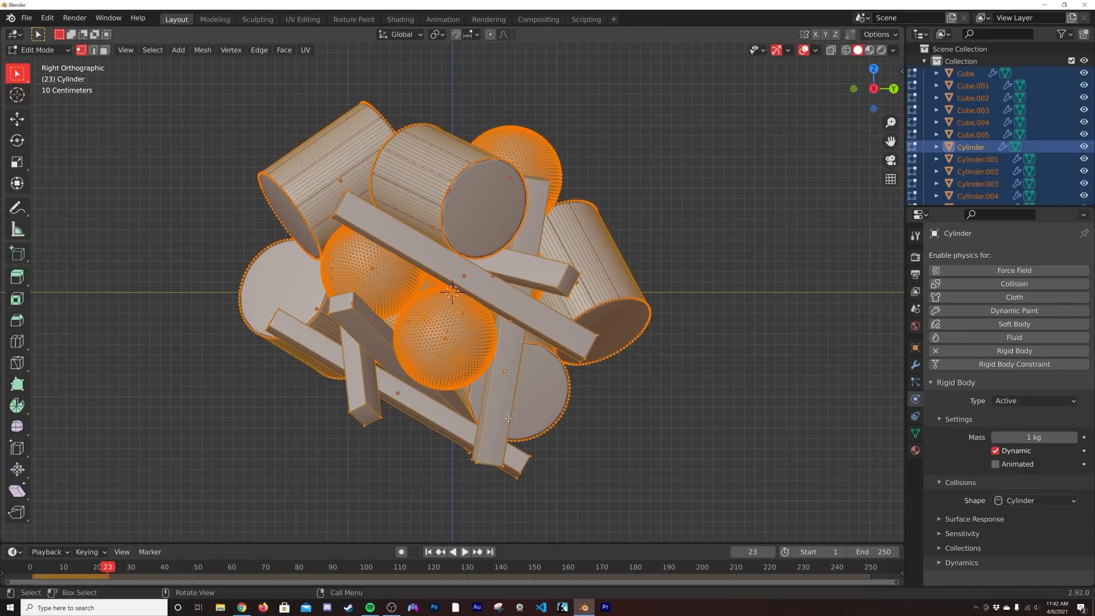
{"action": "key", "text": "u"}
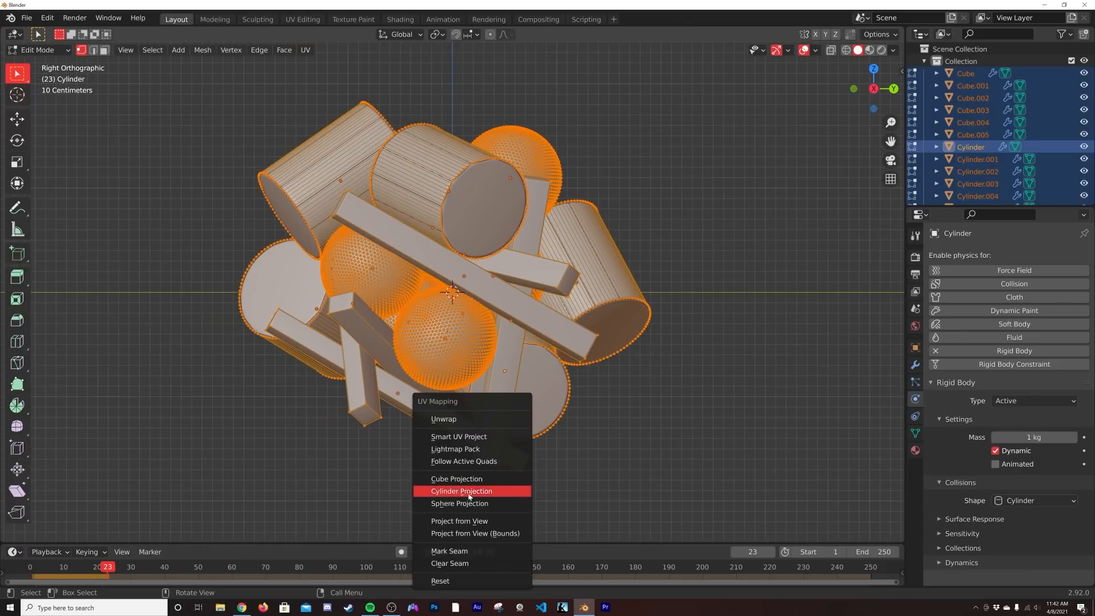
{"action": "left_click", "coordinate": [463, 523]}
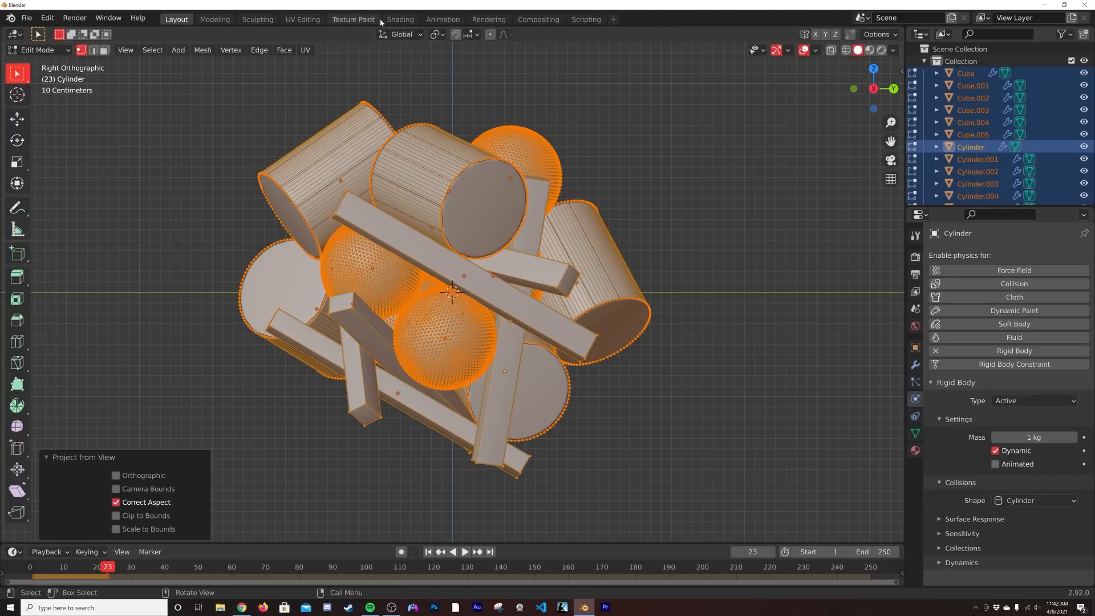
Step: In the UV Editing workspace, scale up all the projected UVs and move them to nearly fill the UV square
{"action": "left_click", "coordinate": [302, 19]}
{"action": "scroll", "coordinate": [244, 366], "scroll_direction": "up", "scroll_amount": 5}
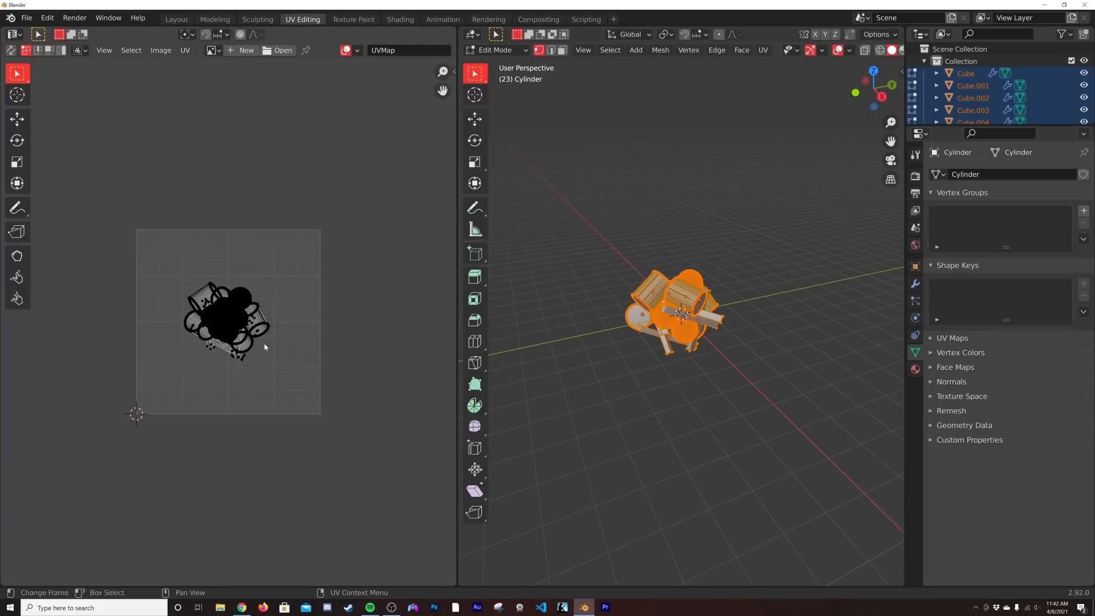
{"action": "scroll", "coordinate": [240, 385], "scroll_direction": "down", "scroll_amount": 3}
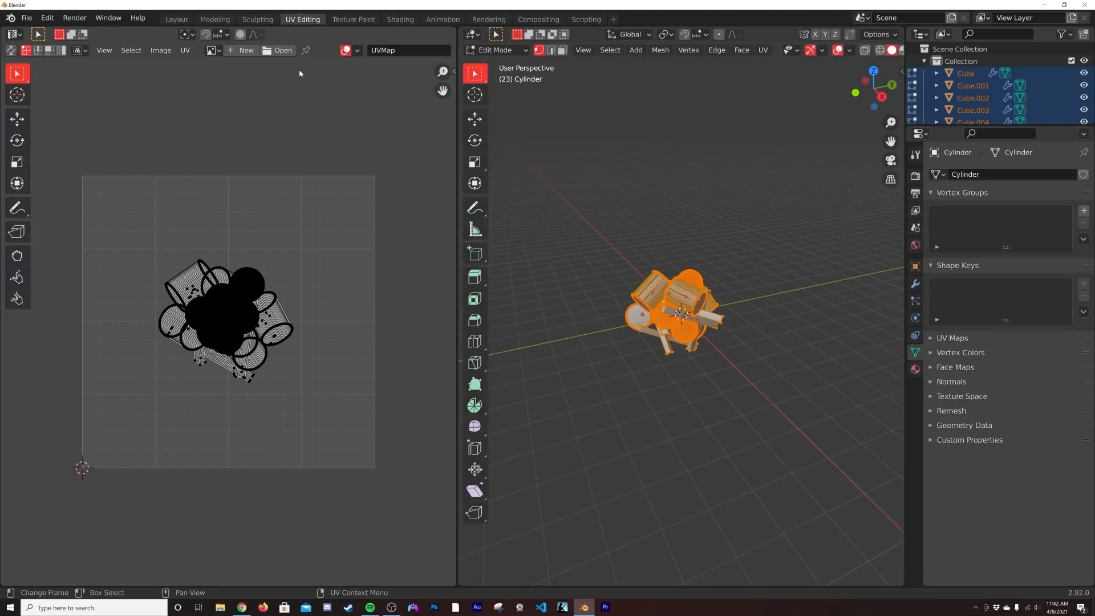
{"action": "left_click_drag", "start_coordinate": [308, 216], "coordinate": [104, 417]}
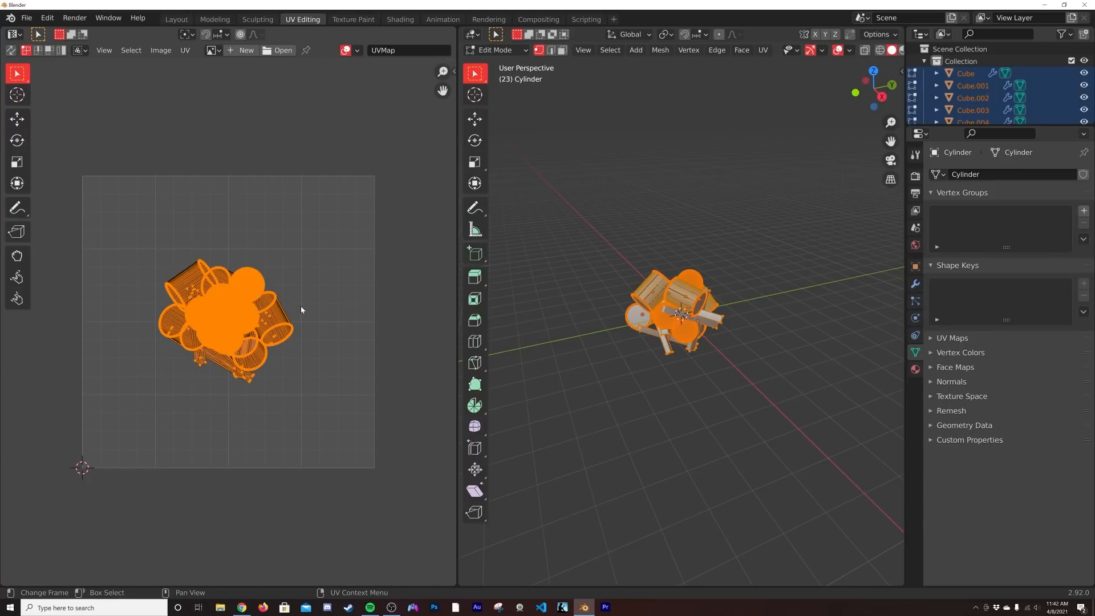
{"action": "key", "text": "s"}
{"action": "left_click", "coordinate": [377, 289]}
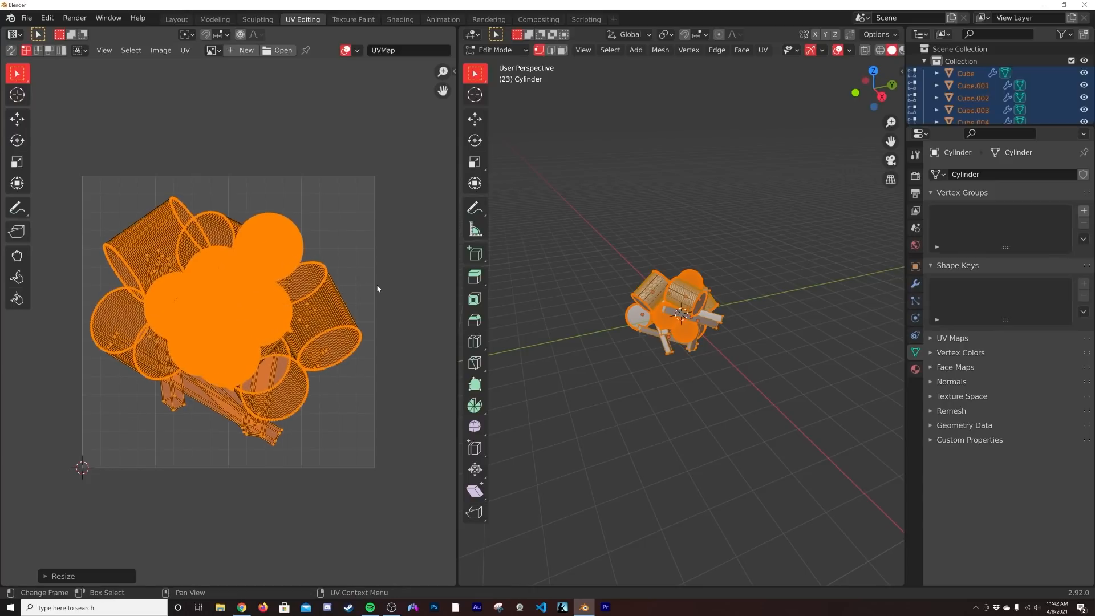
{"action": "key", "text": "g"}
{"action": "left_click", "coordinate": [383, 288]}
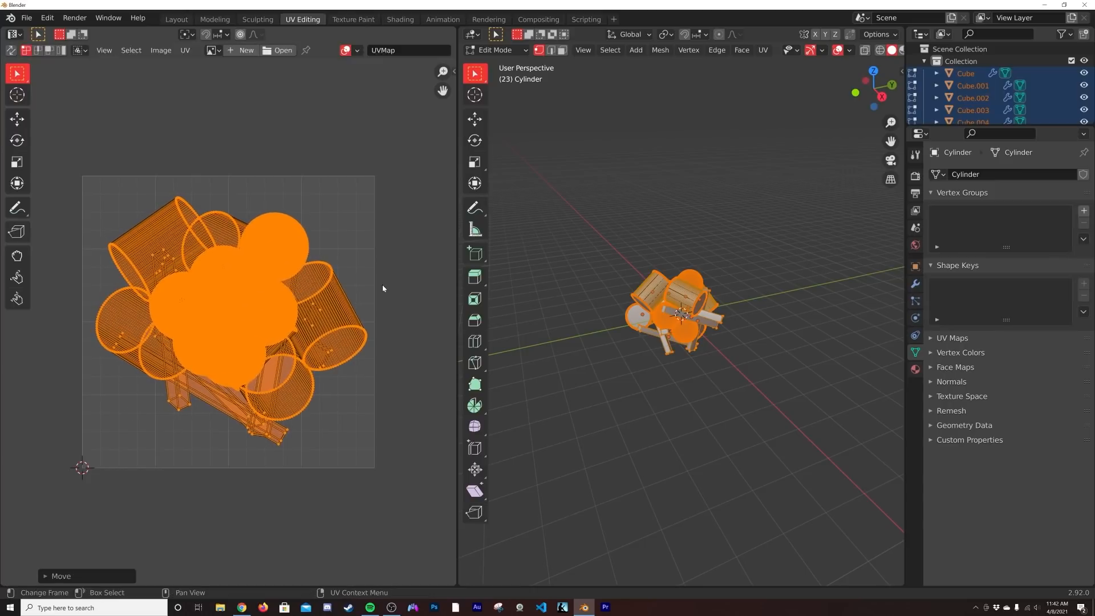
Step: Load the OKAY image 4 TUT.png from the Desktop behind the UVs and inspect how they cover the text
{"action": "left_click", "coordinate": [281, 51]}
{"action": "left_click", "coordinate": [276, 262]}
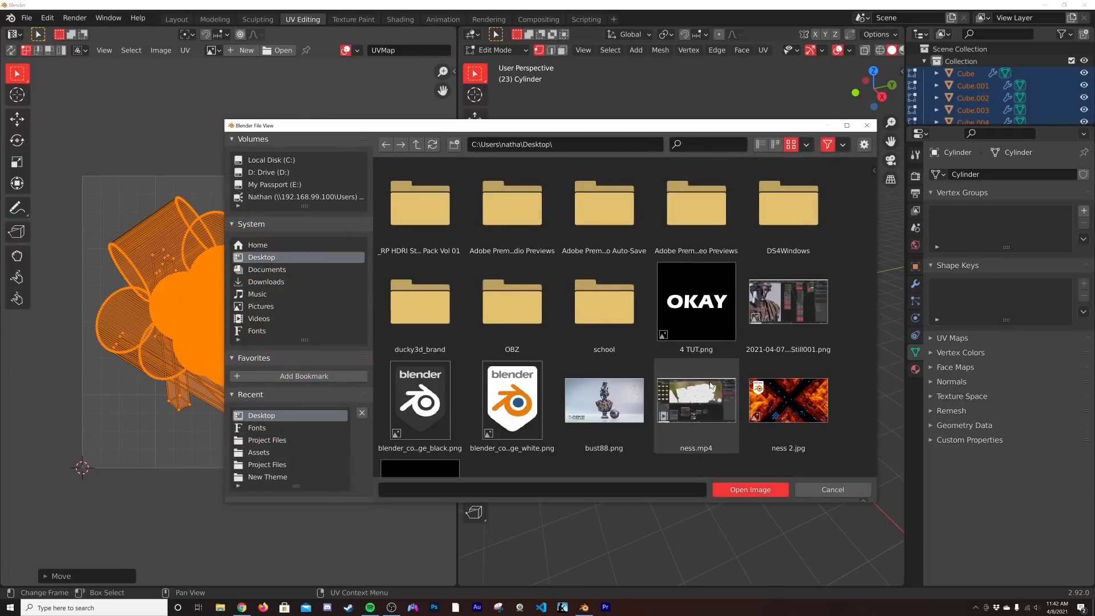
{"action": "scroll", "coordinate": [504, 454], "scroll_direction": "down", "scroll_amount": 2}
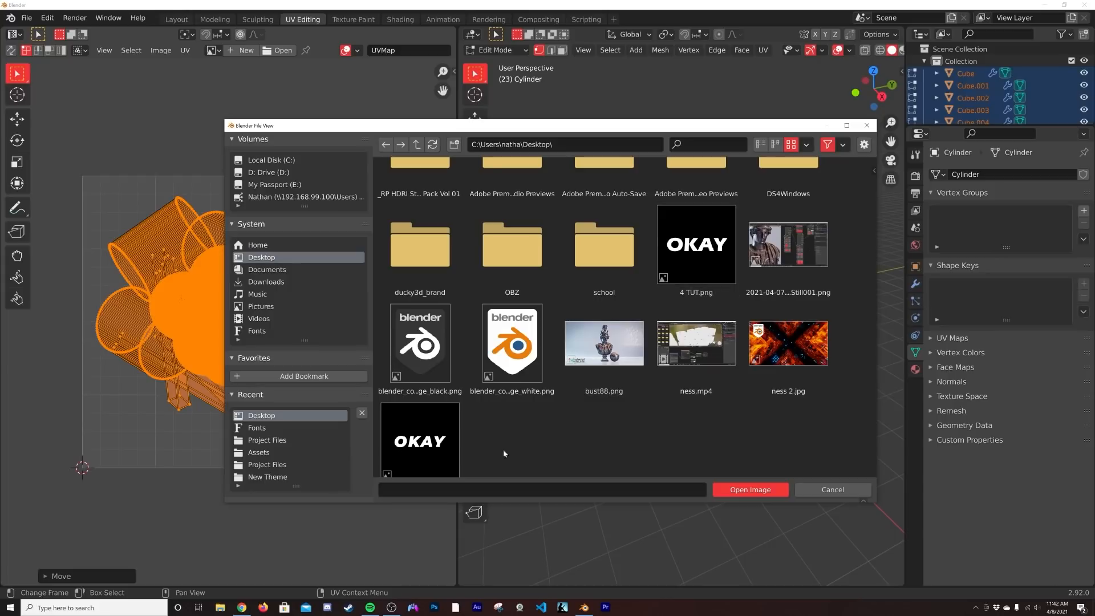
{"action": "double_click", "coordinate": [696, 245]}
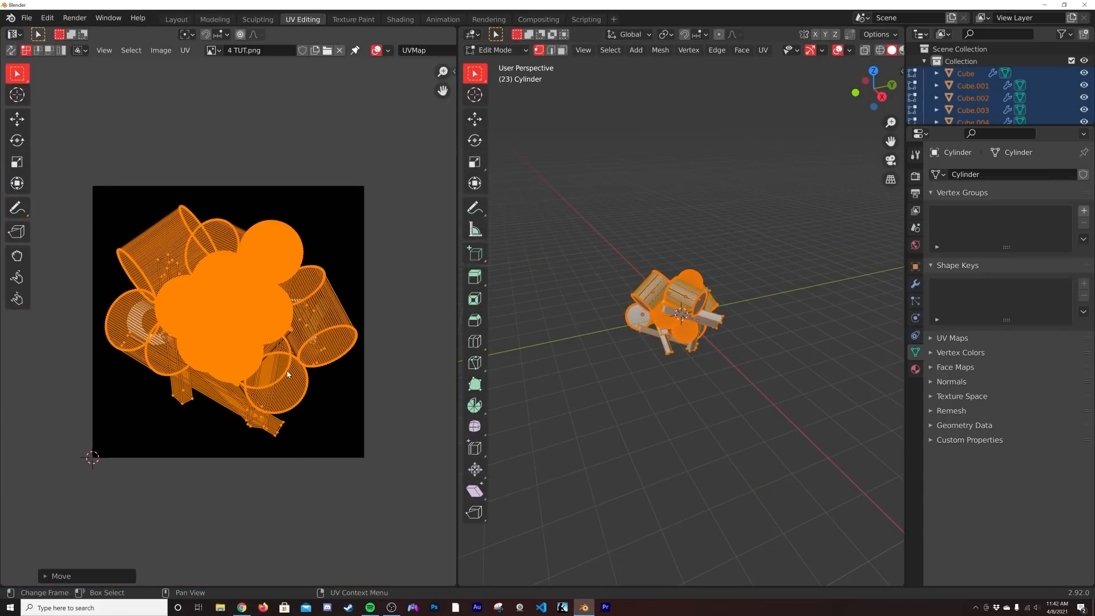
{"action": "scroll", "coordinate": [231, 355], "scroll_direction": "up", "scroll_amount": 4}
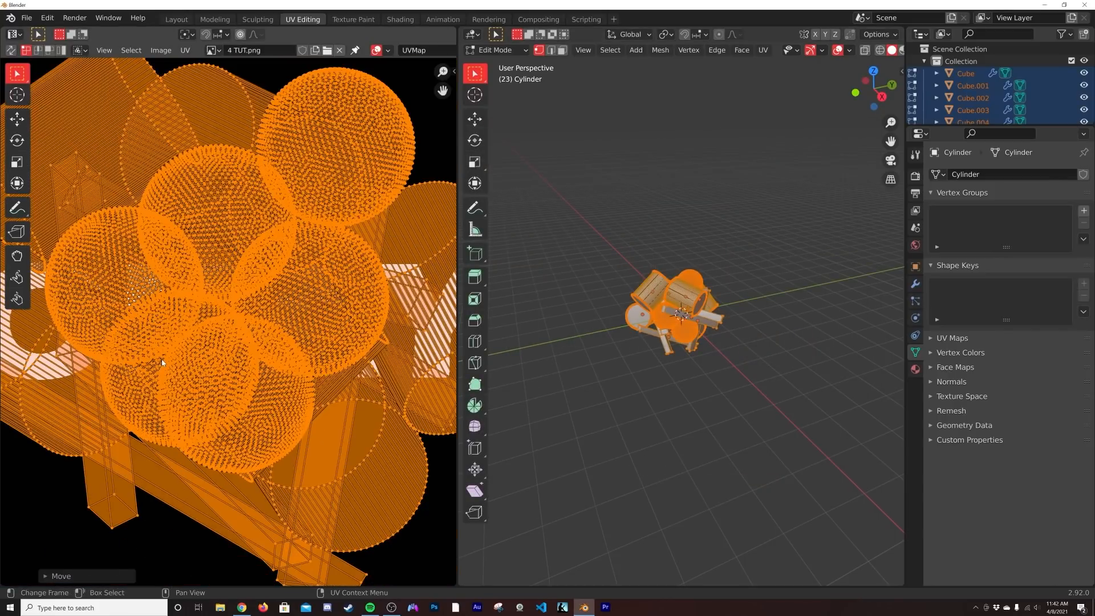
{"action": "middle_click_drag", "start_coordinate": [162, 359], "coordinate": [236, 354]}
{"action": "key", "text": "Home"}
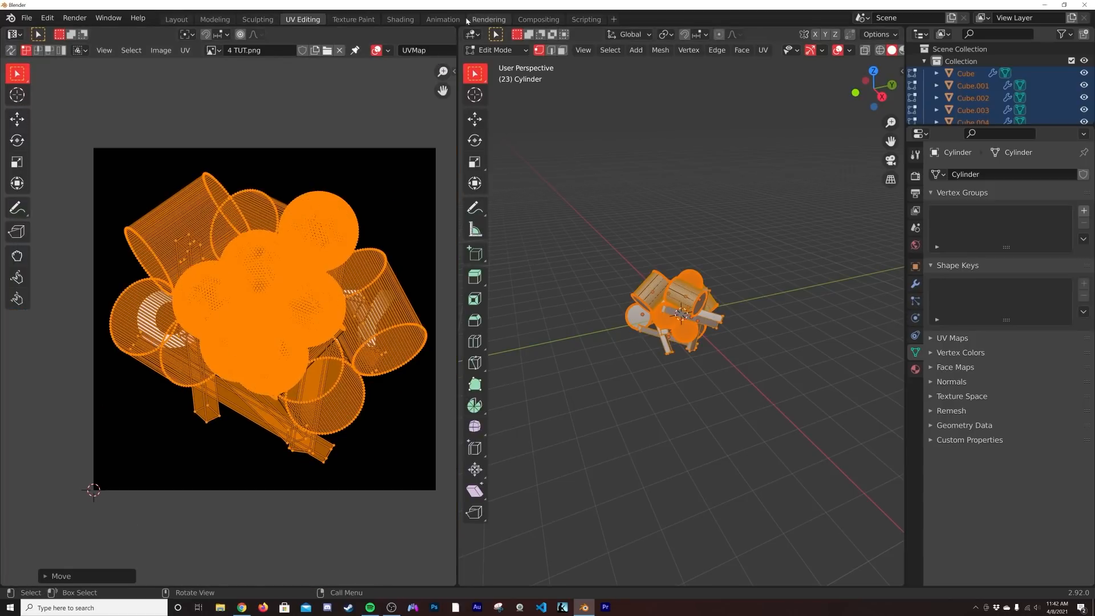
Step: Switch to the Shading workspace and show the cluster in the Right orthographic view with the overlays hidden
{"action": "left_click", "coordinate": [401, 19]}
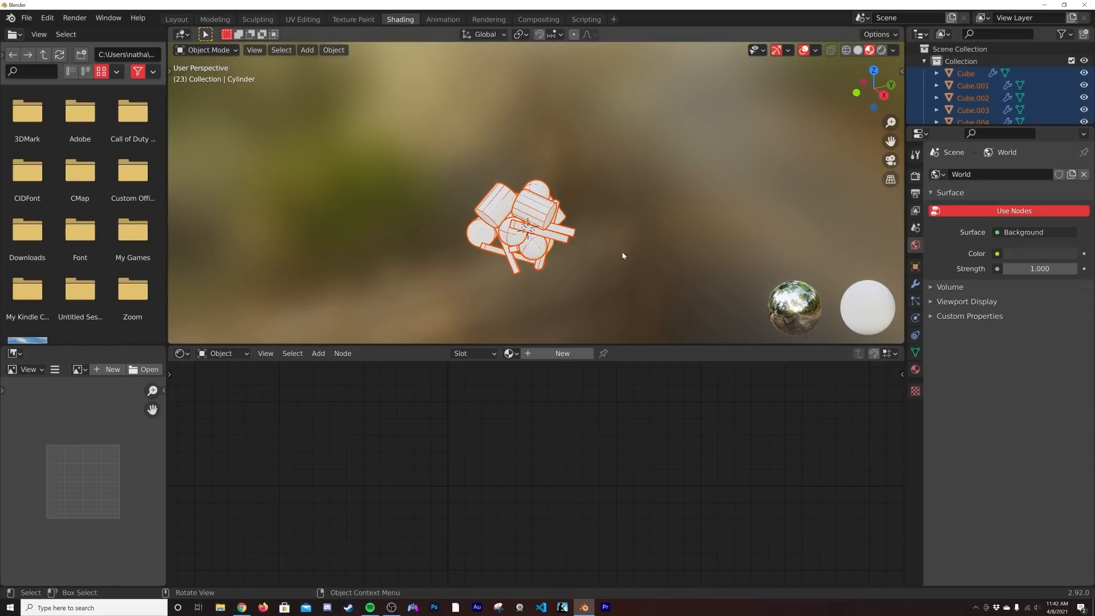
{"action": "key", "text": "grave"}
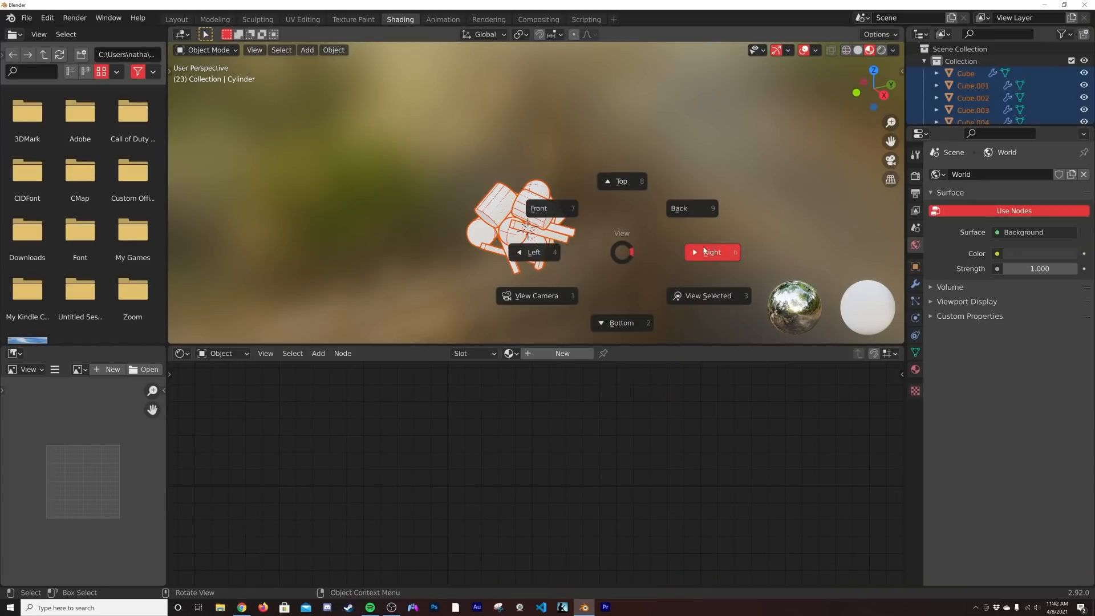
{"action": "left_click", "coordinate": [633, 255]}
{"action": "scroll", "coordinate": [633, 255], "scroll_direction": "up", "scroll_amount": 5}
{"action": "middle_click_drag", "start_coordinate": [633, 256], "coordinate": [654, 184], "text": "shift"}
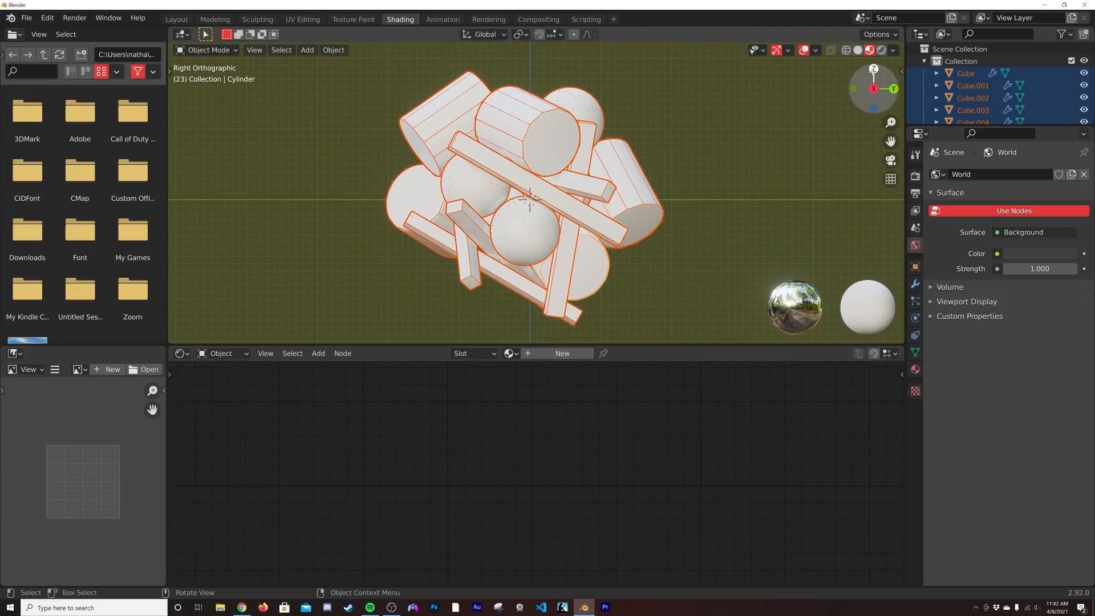
{"action": "key", "text": "shift+alt+z"}
Step: Create a new material on the active cylinder and darken its base color to a mid grey
{"action": "left_click", "coordinate": [564, 357]}
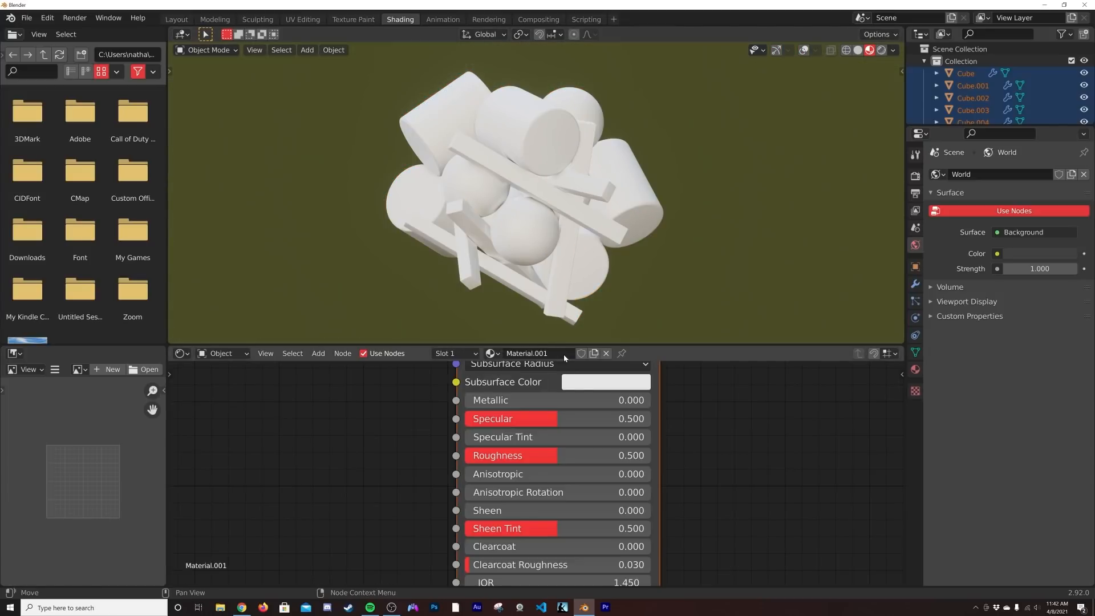
{"action": "scroll", "coordinate": [568, 412], "scroll_direction": "up", "scroll_amount": 3}
{"action": "left_click", "coordinate": [588, 395]}
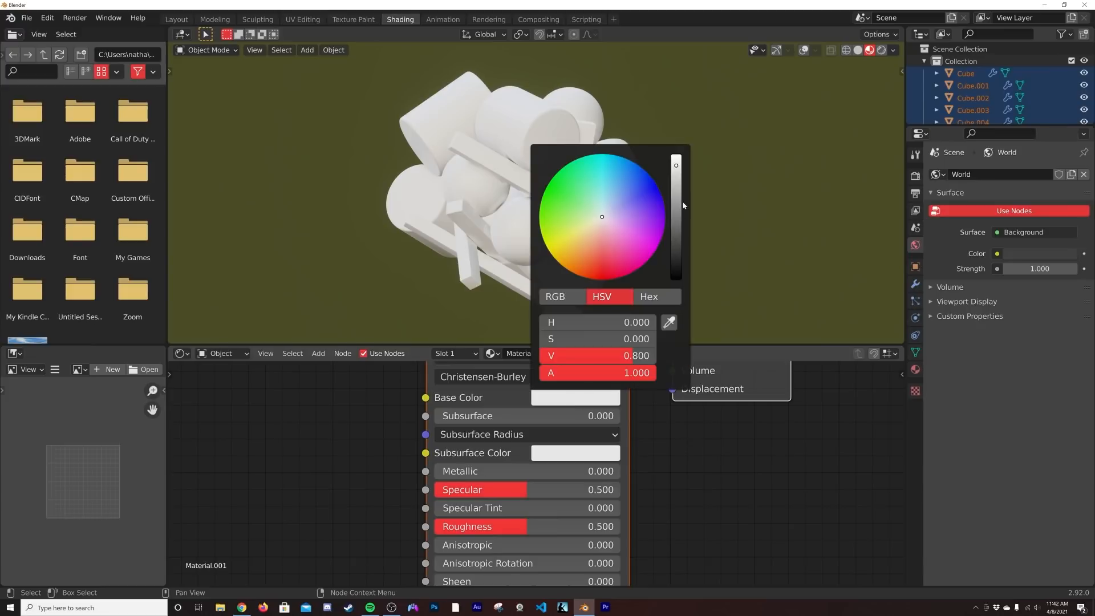
{"action": "left_click_drag", "start_coordinate": [679, 196], "coordinate": [679, 212]}
Step: Turn the gizmos and overlays back on and link the grey cylinder's material to all the other objects
{"action": "middle_click_drag", "start_coordinate": [649, 183], "coordinate": [610, 265]}
{"action": "left_click", "coordinate": [777, 49]}
{"action": "left_click", "coordinate": [803, 50]}
{"action": "left_click", "coordinate": [607, 259]}
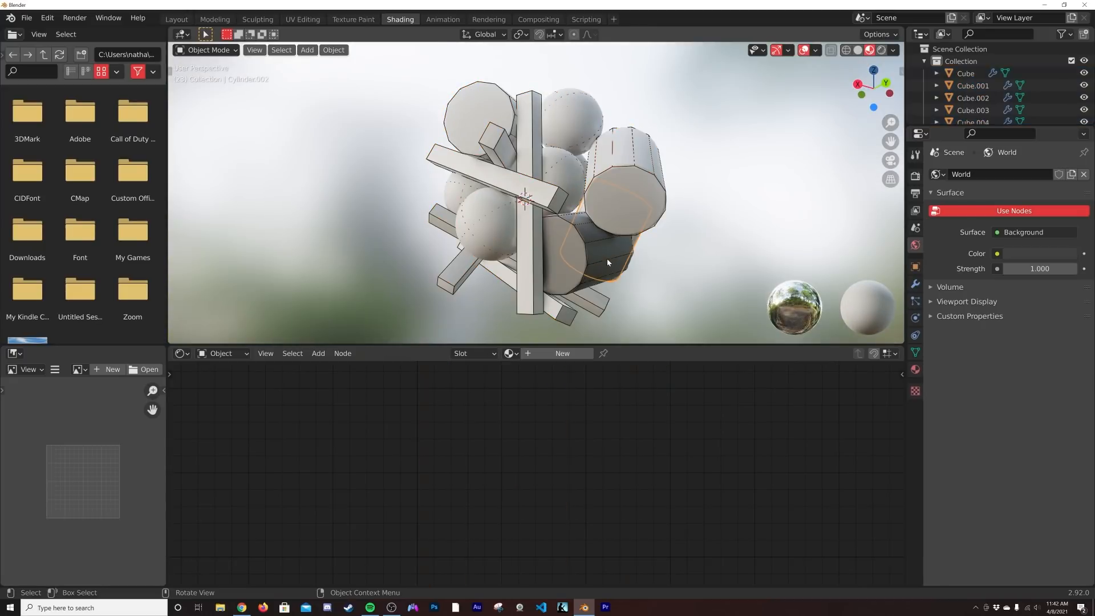
{"action": "left_click", "coordinate": [580, 284]}
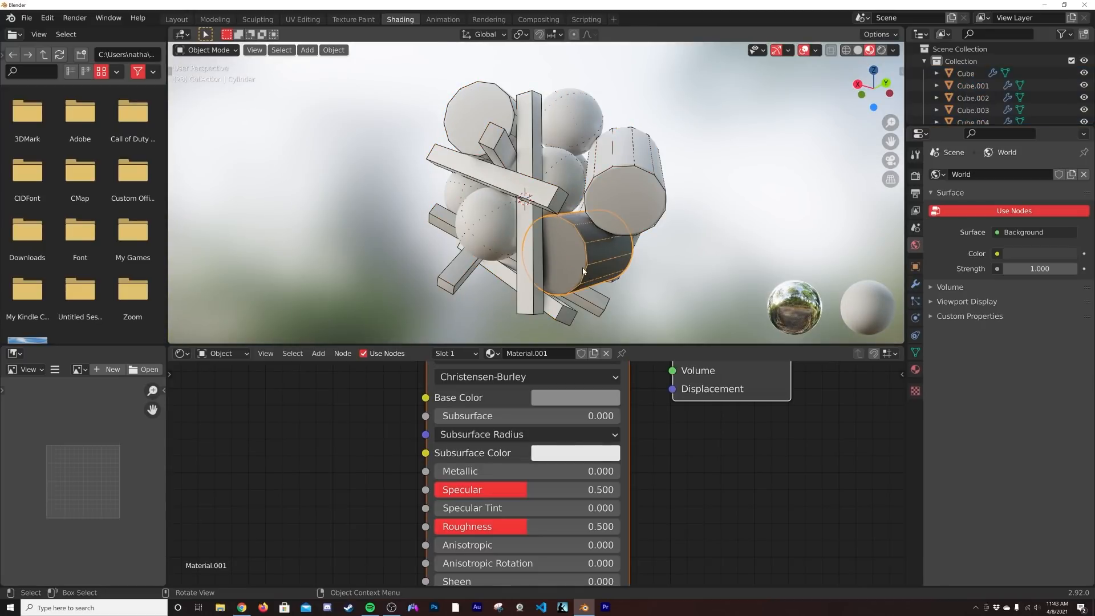
{"action": "key", "text": "a"}
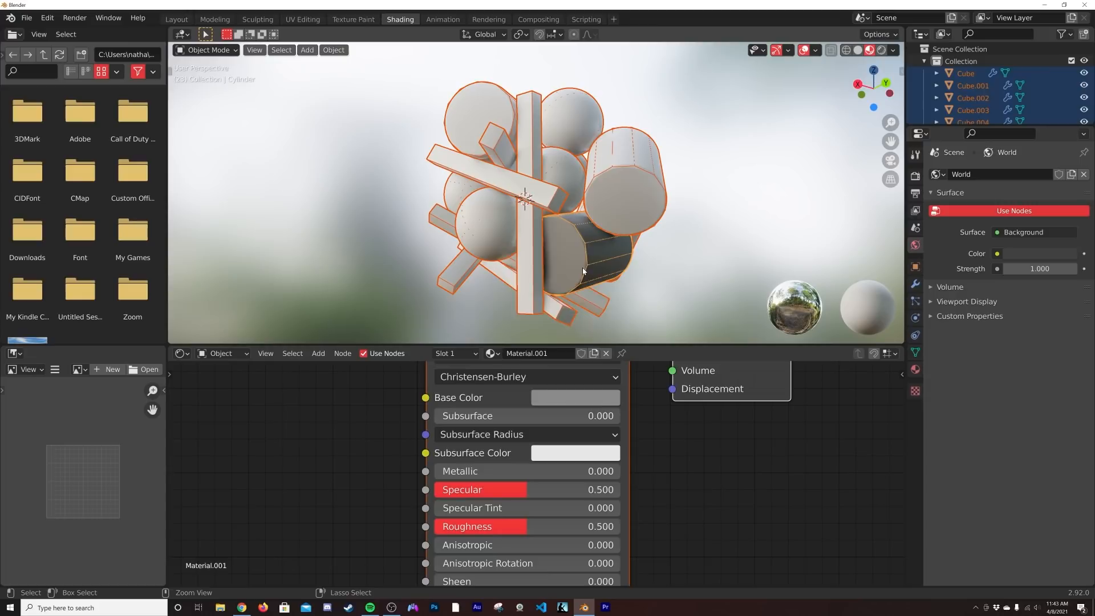
{"action": "key", "text": "ctrl+l"}
{"action": "left_click", "coordinate": [553, 301]}
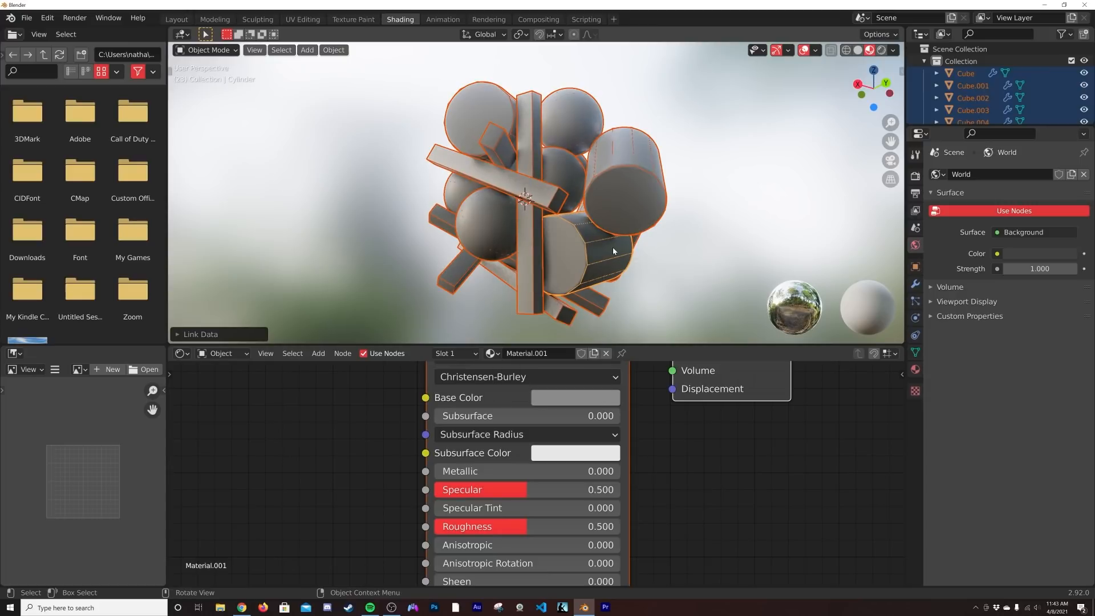
Step: Return the cluster to the Right orthographic view and enlarge the shader editor area upward
{"action": "key", "text": "grave"}
{"action": "left_click", "coordinate": [699, 254]}
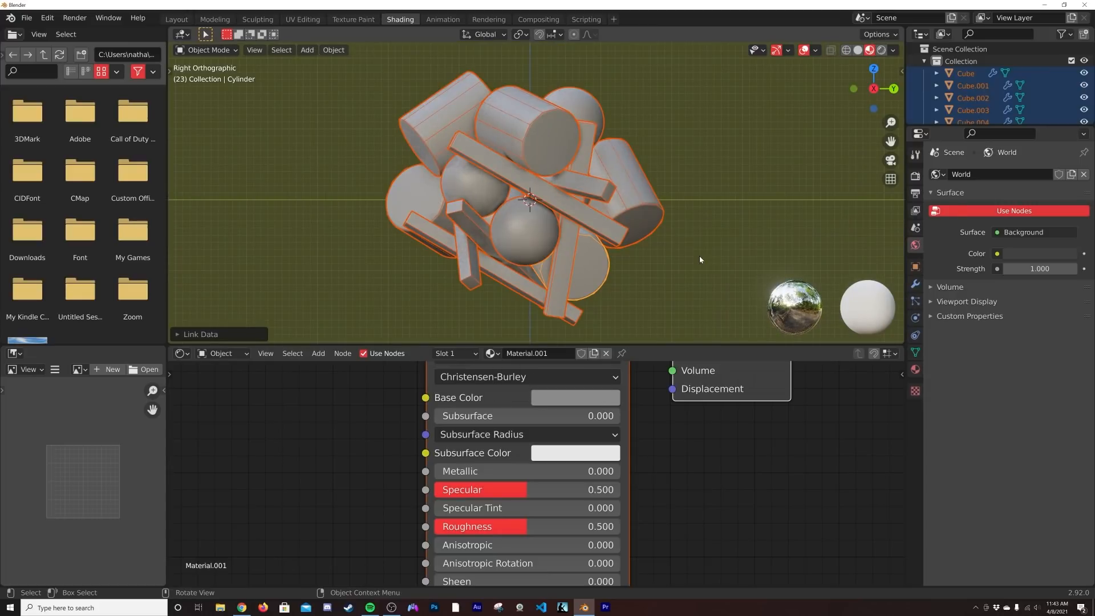
{"action": "scroll", "coordinate": [485, 455], "scroll_direction": "down", "scroll_amount": 3}
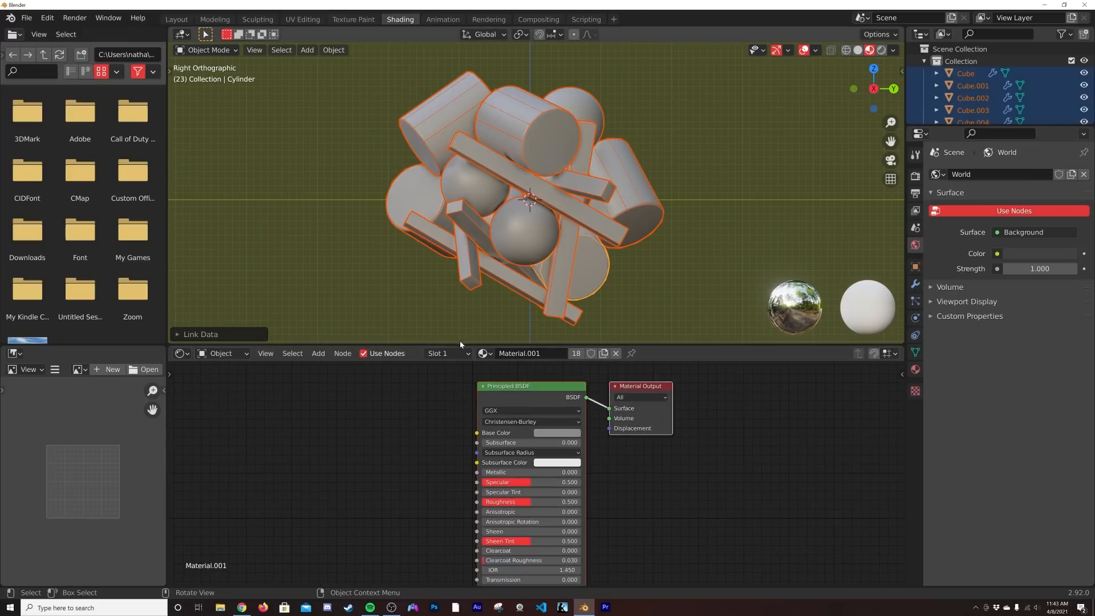
{"action": "left_click_drag", "start_coordinate": [460, 345], "coordinate": [459, 274]}
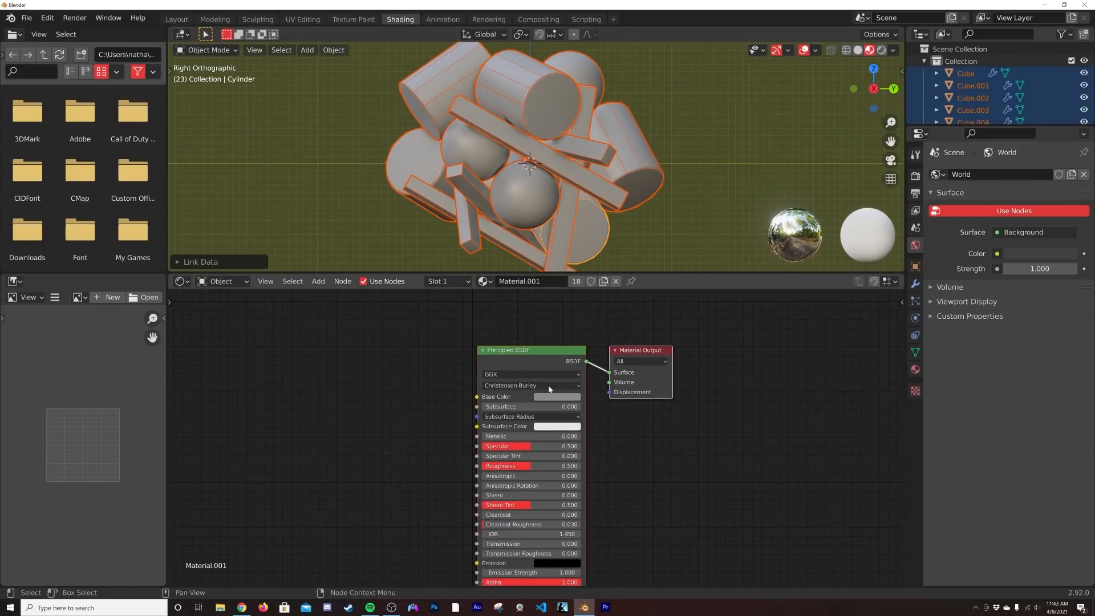
{"action": "scroll", "coordinate": [577, 374], "scroll_direction": "up", "scroll_amount": 2}
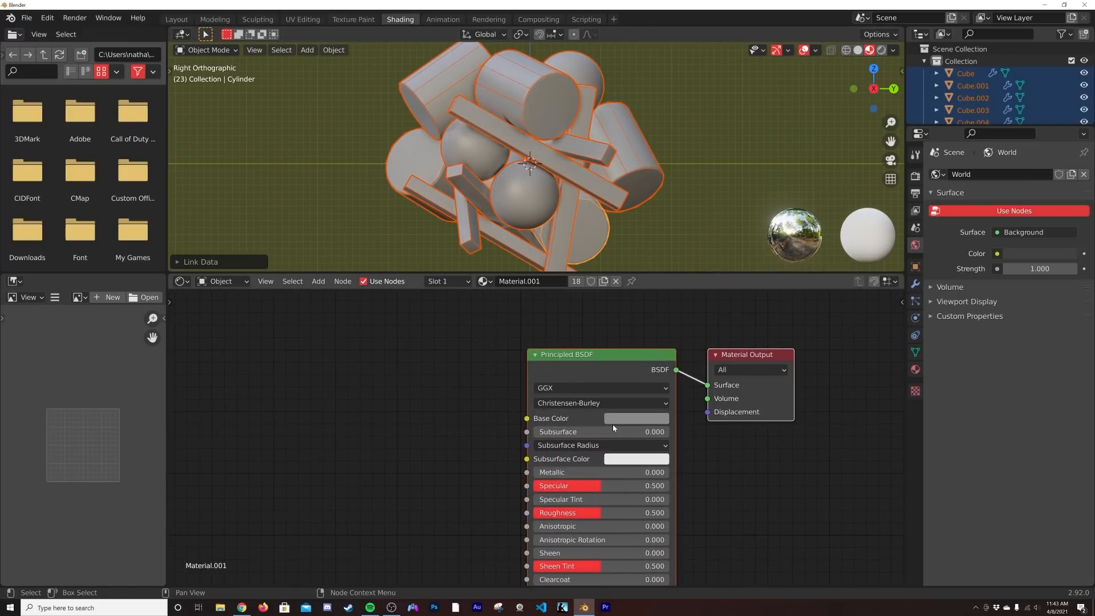
Step: Add an Image Texture with Mapping and Texture Coordinate nodes to the Principled BSDF, placed in front of it
{"action": "left_click", "coordinate": [571, 373]}
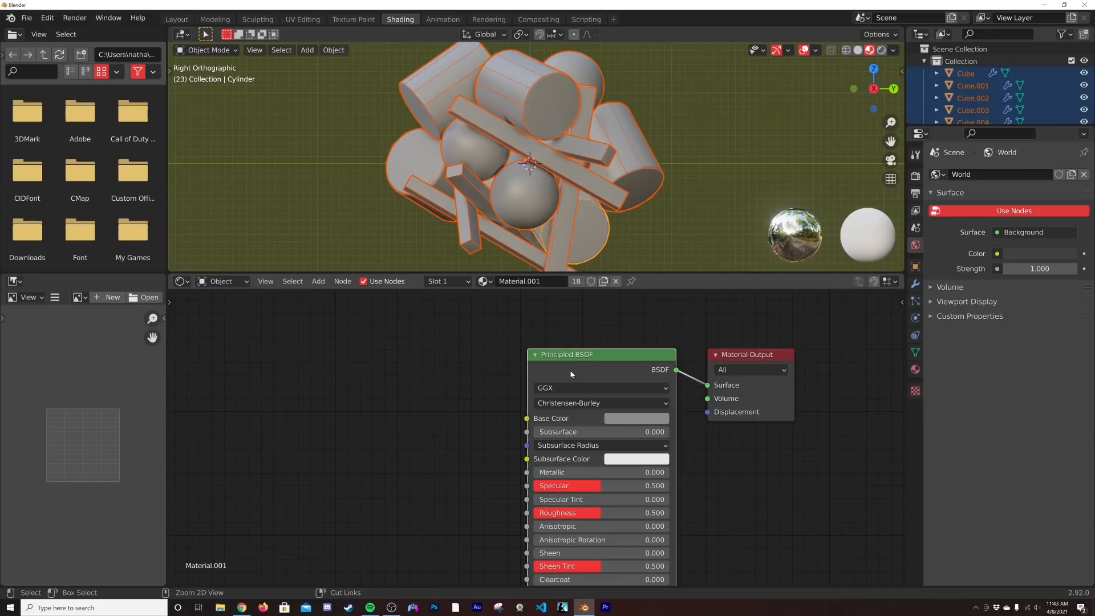
{"action": "key", "text": "ctrl+t"}
{"action": "key", "text": "g"}
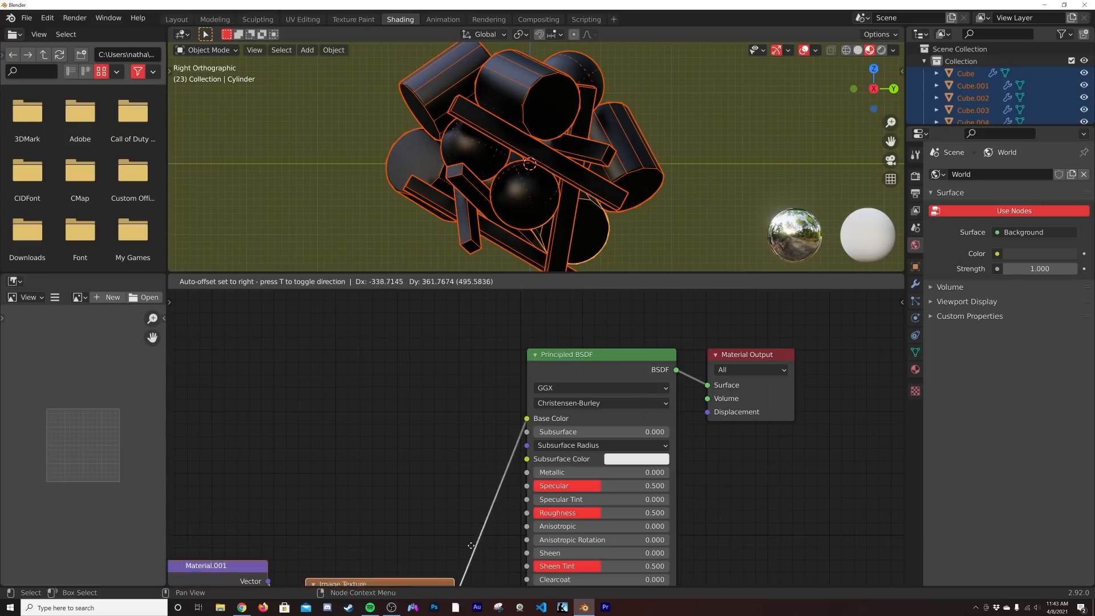
{"action": "left_click", "coordinate": [500, 369]}
{"action": "middle_click_drag", "start_coordinate": [414, 455], "coordinate": [569, 444]}
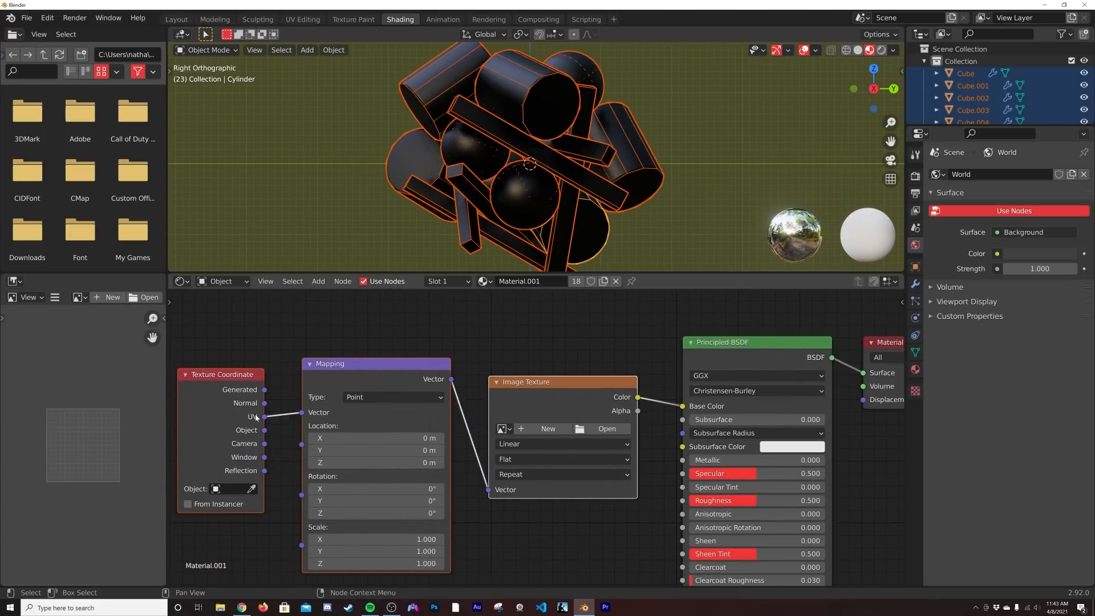
Step: Load 4 TUT.png from the Desktop into the Image Texture node and hide the viewport's overlays and gizmos
{"action": "left_click", "coordinate": [596, 429]}
{"action": "left_click", "coordinate": [261, 258]}
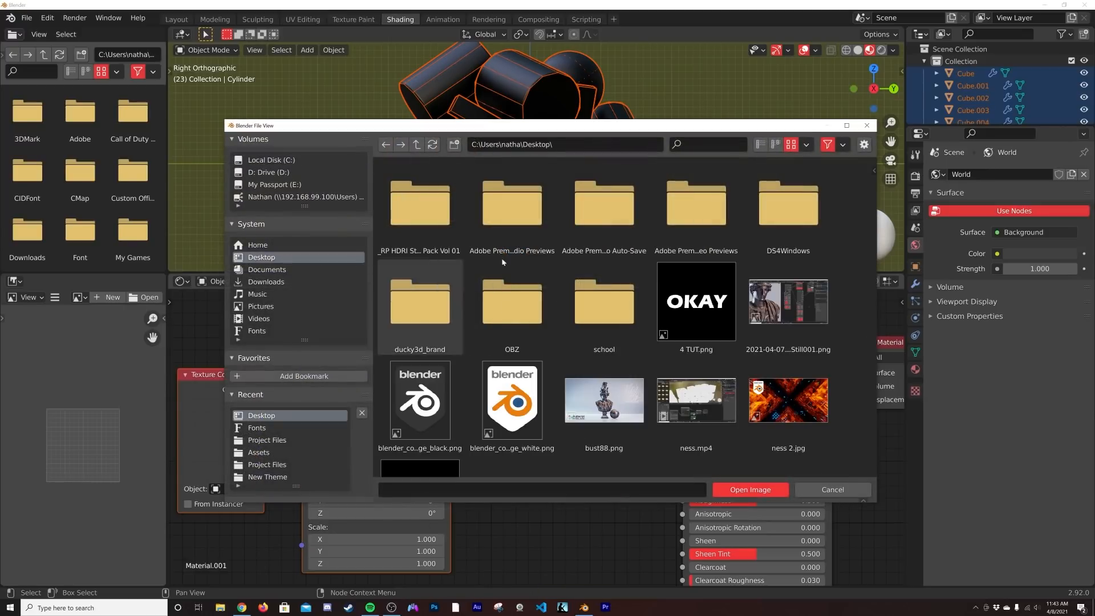
{"action": "double_click", "coordinate": [694, 294]}
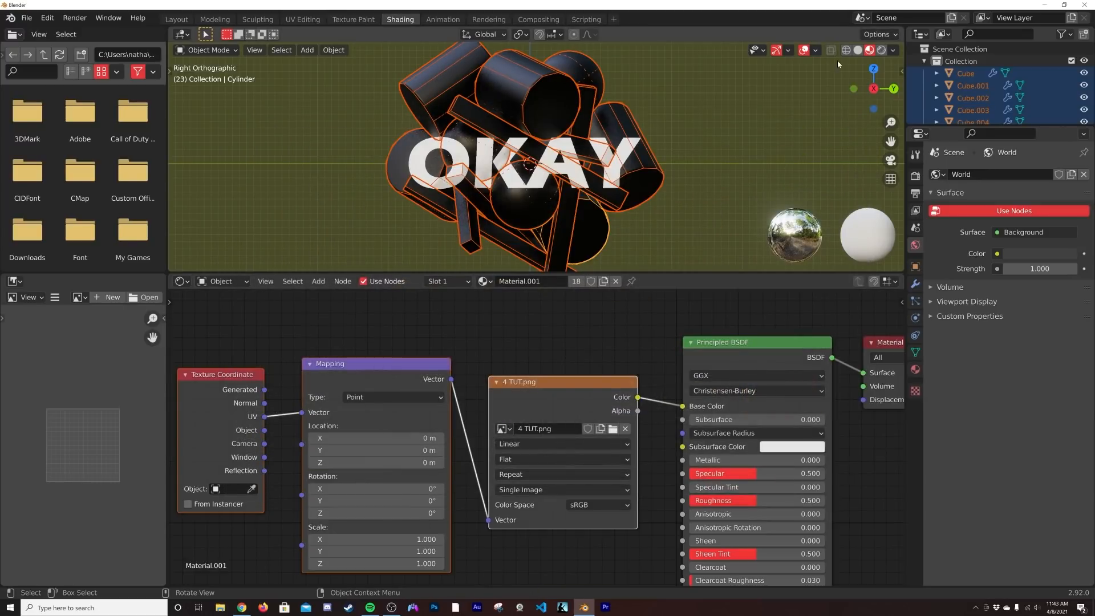
{"action": "left_click", "coordinate": [803, 51]}
{"action": "left_click", "coordinate": [777, 51]}
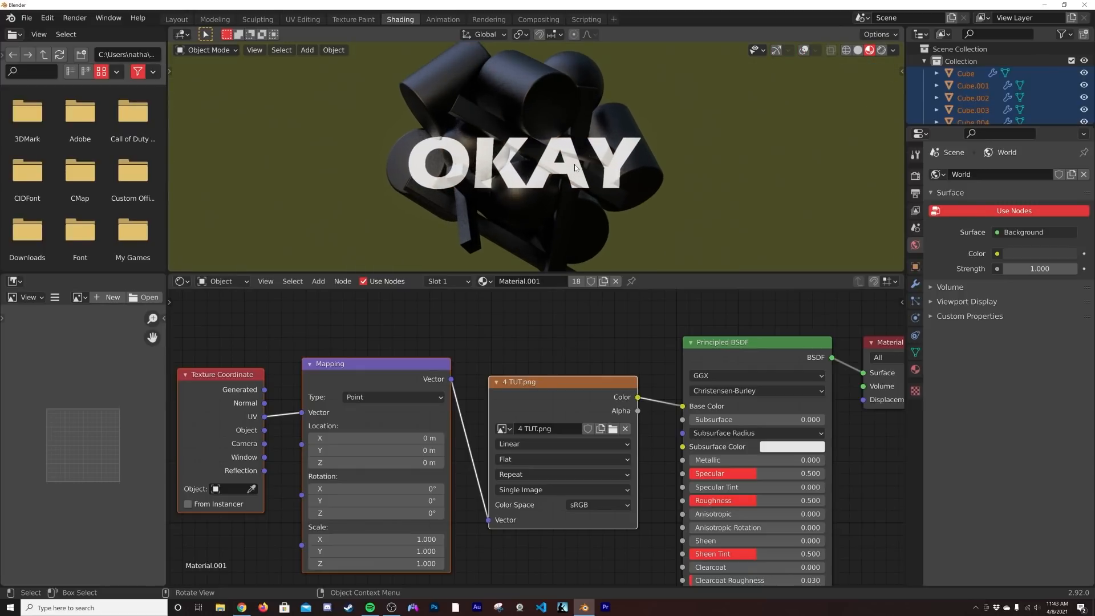
Step: Disconnect the image from the Base Color and move the three texture nodes above and away from the Principled BSDF
{"action": "middle_click_drag", "start_coordinate": [738, 388], "coordinate": [575, 426]}
{"action": "scroll", "coordinate": [575, 426], "scroll_direction": "down", "scroll_amount": 2}
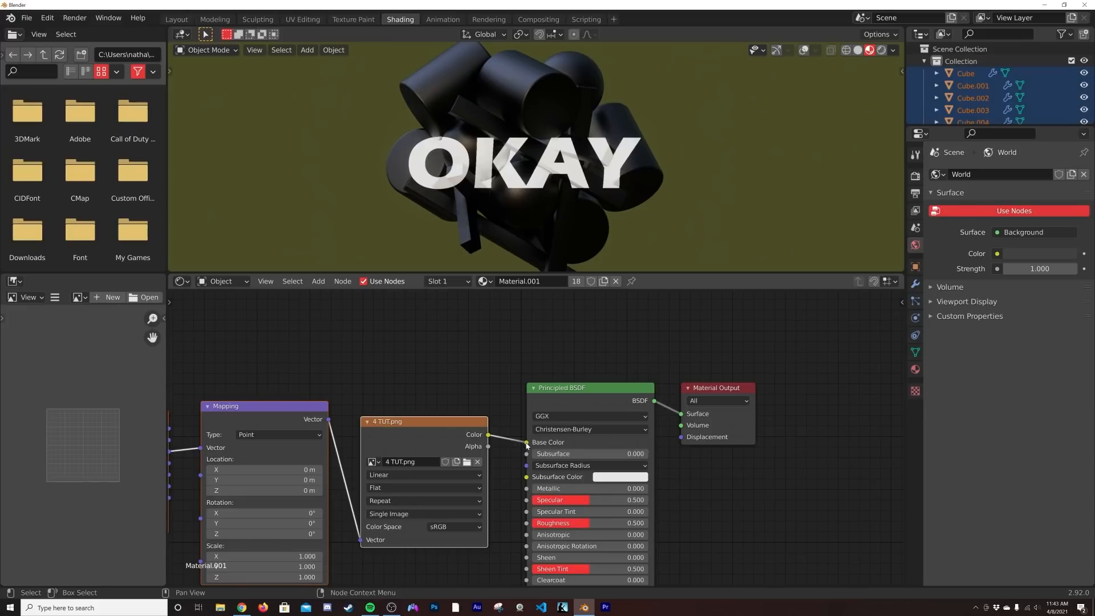
{"action": "left_click_drag", "start_coordinate": [527, 443], "coordinate": [463, 397]}
{"action": "scroll", "coordinate": [461, 397], "scroll_direction": "down", "scroll_amount": 5}
{"action": "middle_click_drag", "start_coordinate": [453, 399], "coordinate": [533, 374]}
{"action": "left_click_drag", "start_coordinate": [522, 361], "coordinate": [332, 457]}
{"action": "key", "text": "g"}
{"action": "left_click", "coordinate": [350, 329]}
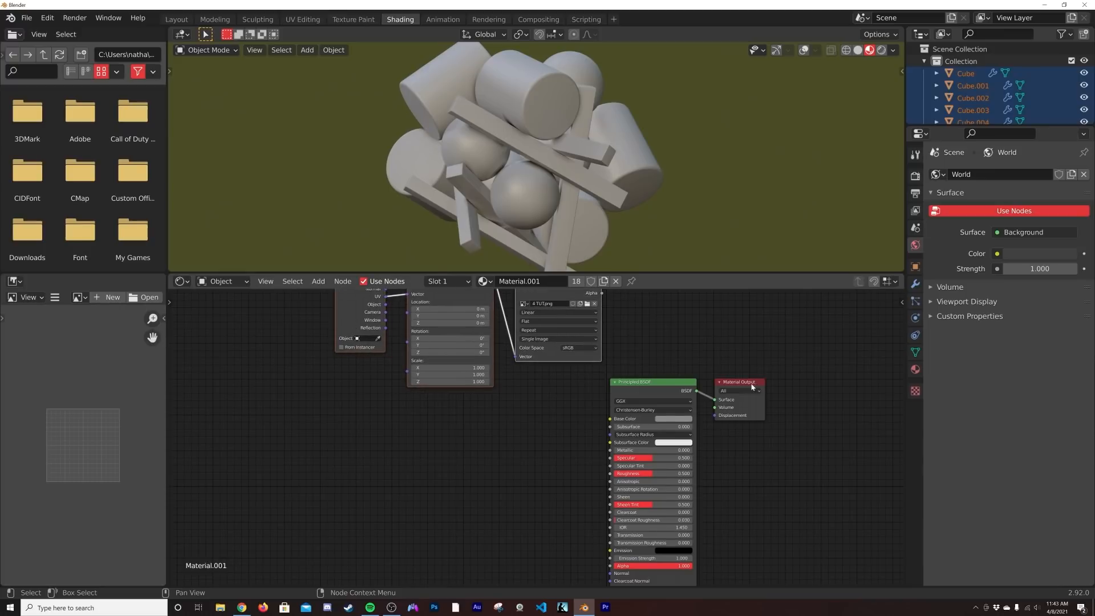
Step: Set the Principled BSDF's Metallic to 1.000 and move the node away from the Material Output
{"action": "middle_click_drag", "start_coordinate": [752, 387], "coordinate": [624, 421]}
{"action": "scroll", "coordinate": [550, 491], "scroll_direction": "up", "scroll_amount": 5}
{"action": "left_click_drag", "start_coordinate": [543, 489], "coordinate": [659, 489]}
{"action": "left_click_drag", "start_coordinate": [562, 411], "coordinate": [482, 451]}
{"action": "key", "text": "shift+a"}
{"action": "left_click", "coordinate": [635, 355]}
{"action": "type", "text": "mix"}
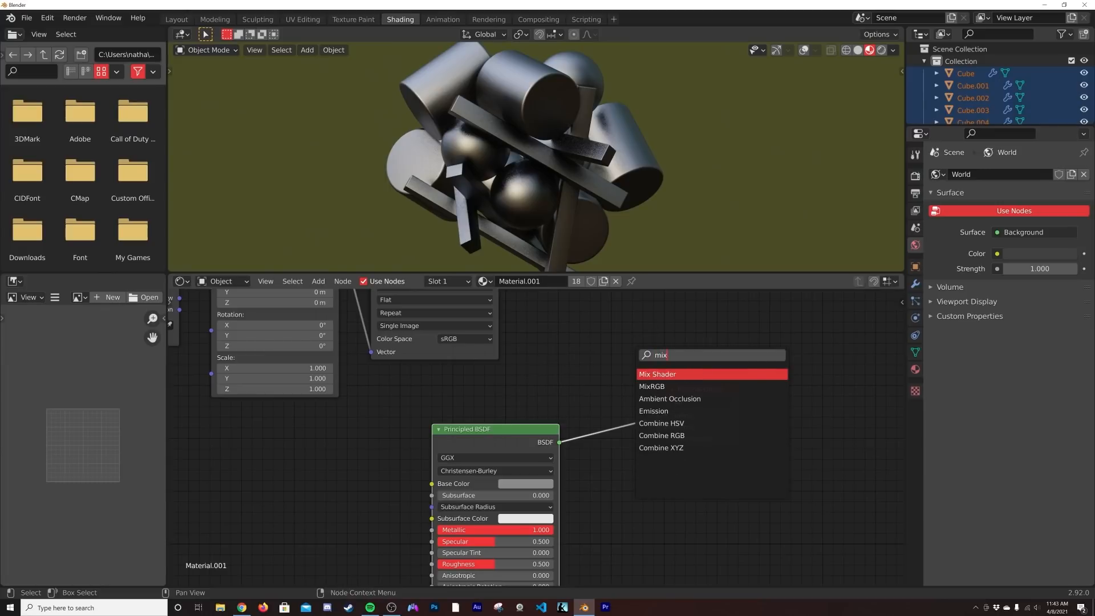
{"action": "left_click", "coordinate": [651, 386]}
{"action": "left_click", "coordinate": [629, 422]}
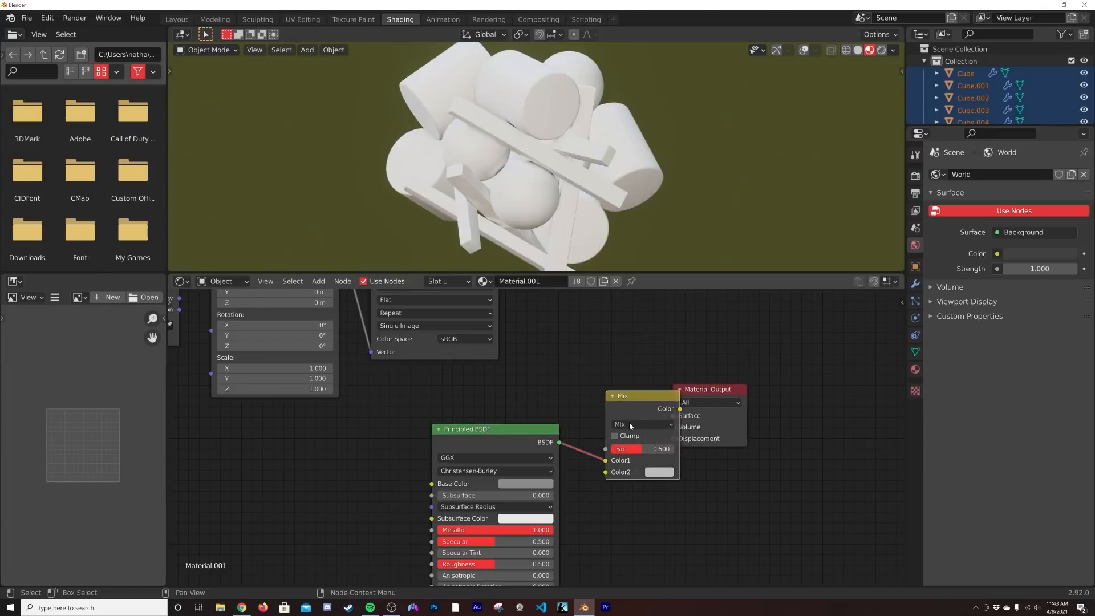
{"action": "key", "text": "ctrl+z"}
{"action": "key", "text": "shift+a"}
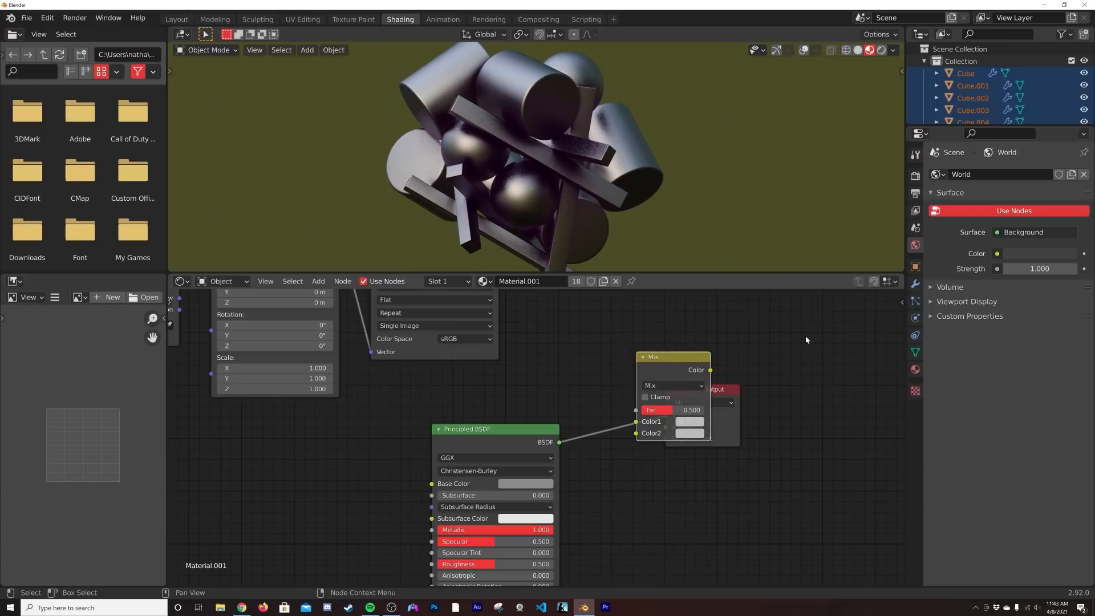
{"action": "left_click", "coordinate": [807, 340]}
{"action": "left_click", "coordinate": [674, 365]}
{"action": "key", "text": "x"}
Step: Insert a Mix Shader node between the Principled BSDF and the Material Output
{"action": "key", "text": "shift+a"}
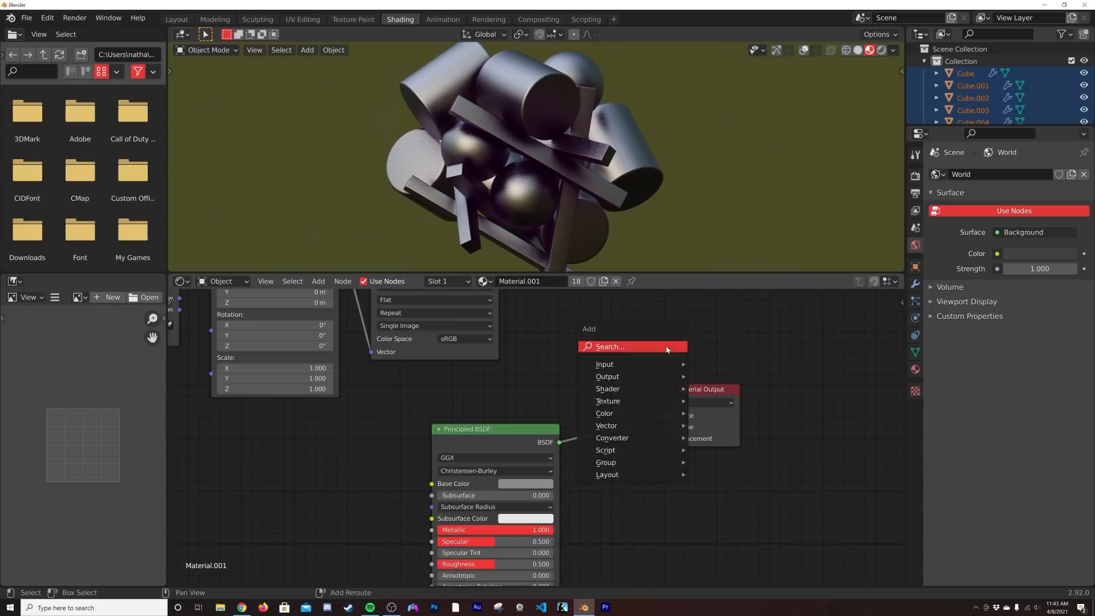
{"action": "left_click", "coordinate": [627, 348]}
{"action": "type", "text": "mix"}
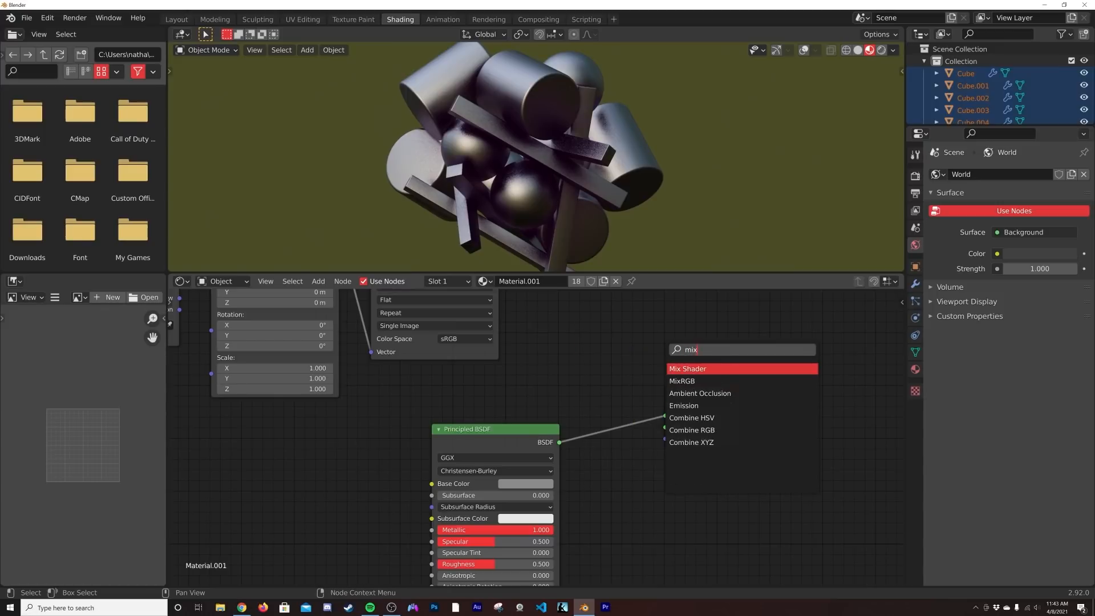
{"action": "left_click", "coordinate": [689, 368]}
{"action": "left_click", "coordinate": [626, 433]}
Step: Add an Emission node below the Mix Shader and connect it to the second shader input
{"action": "key", "text": "shift+a"}
{"action": "left_click", "coordinate": [668, 379]}
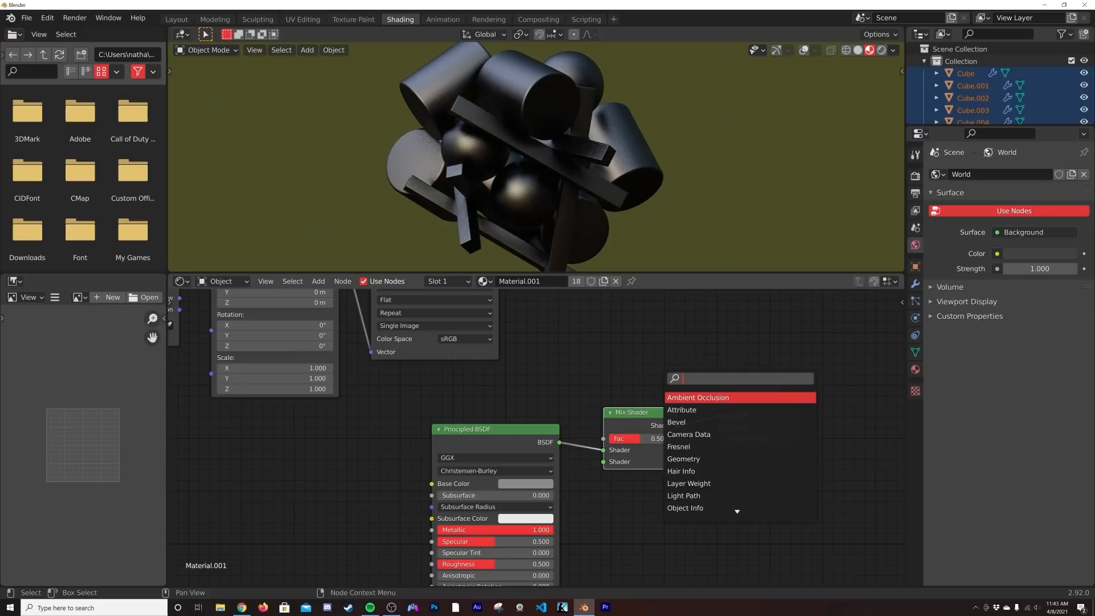
{"action": "type", "text": "em"}
{"action": "key", "text": "Return"}
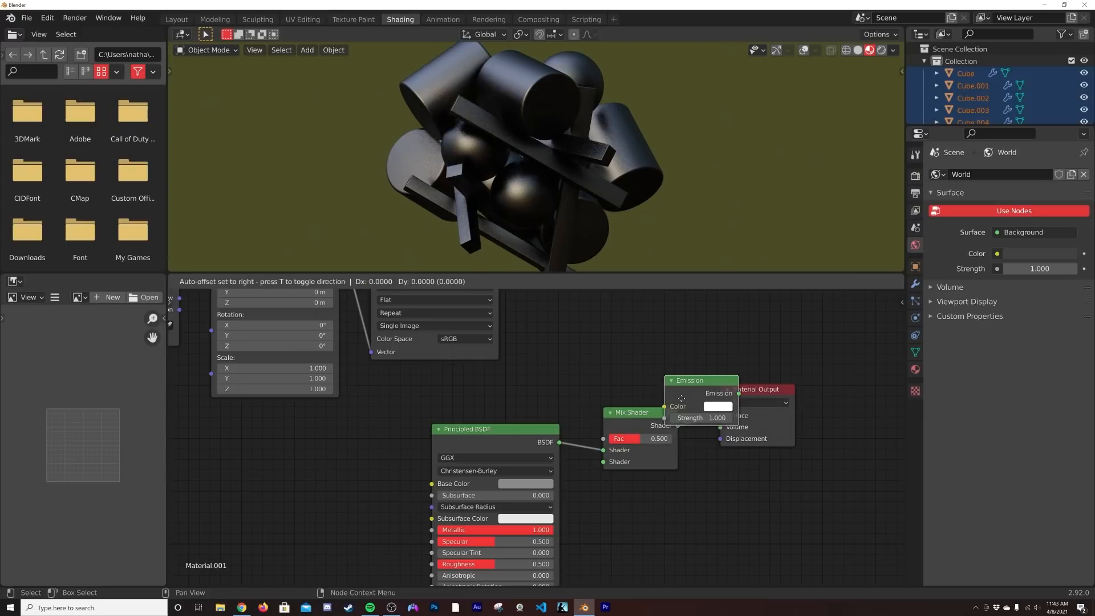
{"action": "left_click", "coordinate": [680, 517]}
{"action": "left_click_drag", "start_coordinate": [691, 508], "coordinate": [604, 461]}
{"action": "left_click_drag", "start_coordinate": [607, 405], "coordinate": [607, 388]}
Step: Connect the 4 TUT.png color to the Mix Shader's Fac, swap its two shader inputs to compare, and swap them back
{"action": "scroll", "coordinate": [570, 380], "scroll_direction": "up", "scroll_amount": 5, "text": "shift"}
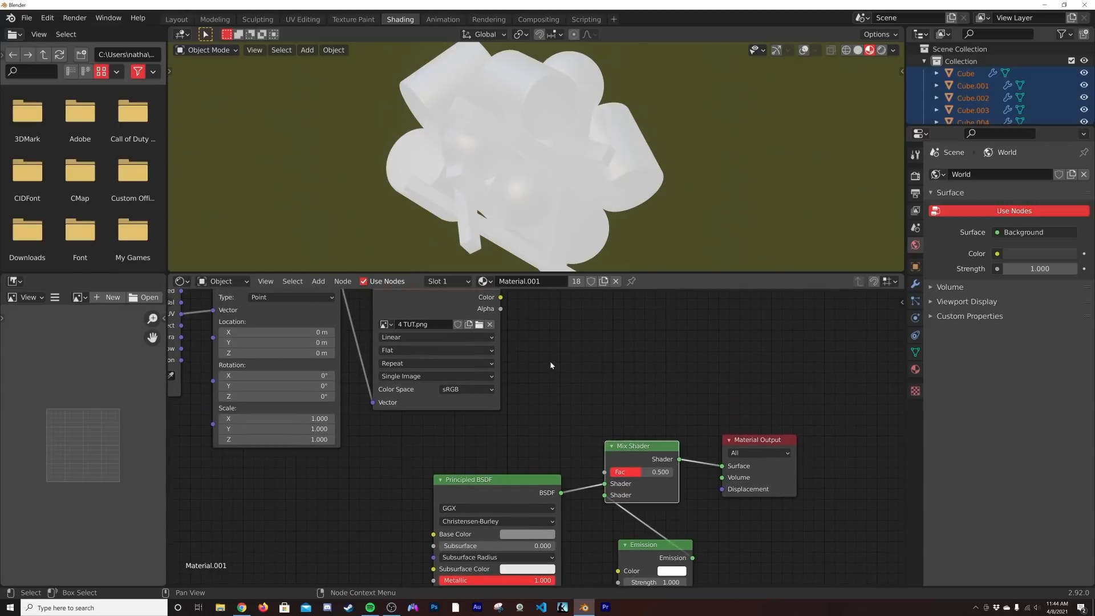
{"action": "mouse_move", "coordinate": [502, 341]}
{"action": "left_mouse_down"}
{"action": "mouse_move", "coordinate": [587, 423]}
{"action": "mouse_move", "coordinate": [613, 516]}
{"action": "left_mouse_up"}
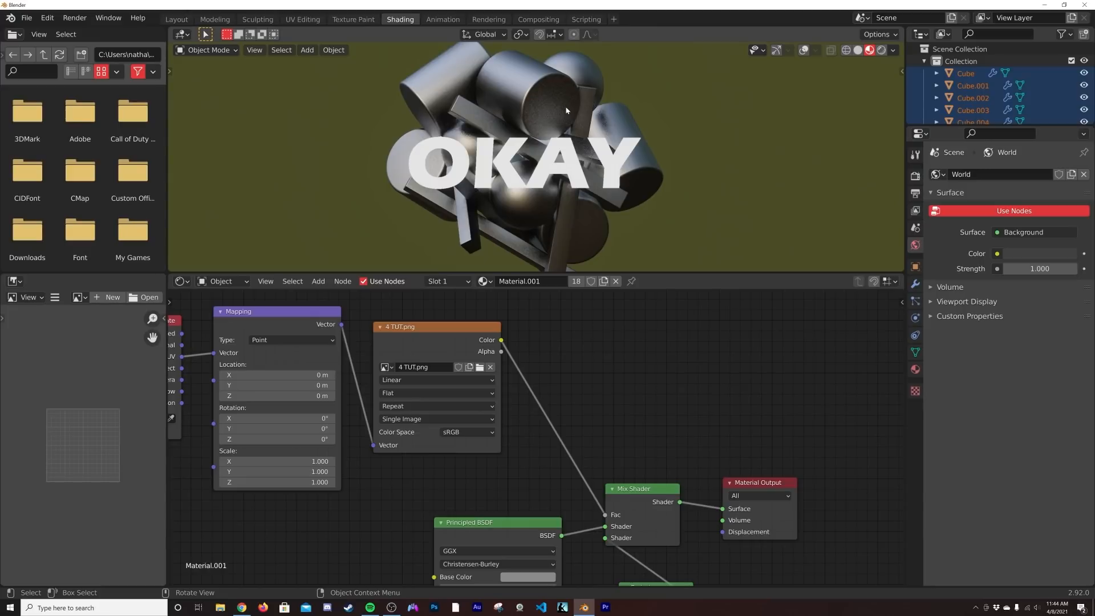
{"action": "left_click_drag", "start_coordinate": [604, 537], "coordinate": [607, 528]}
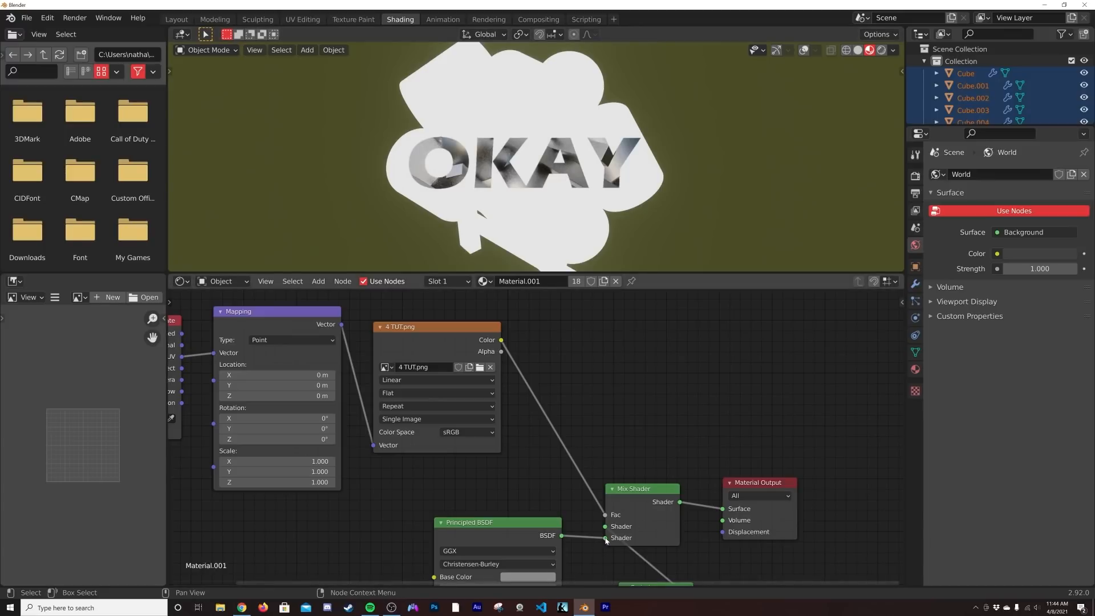
{"action": "left_click_drag", "start_coordinate": [605, 539], "coordinate": [606, 527]}
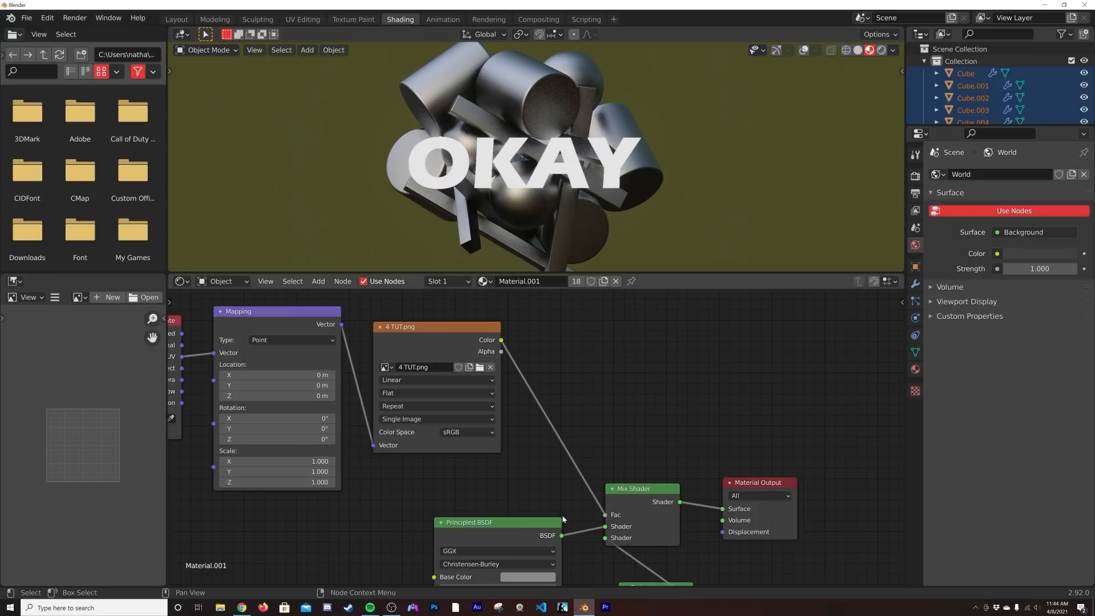
Step: Add a ColorRamp node in front of the Principled BSDF and connect its Color to the Roughness
{"action": "middle_click_drag", "start_coordinate": [566, 525], "coordinate": [734, 323]}
{"action": "key", "text": "shift+a"}
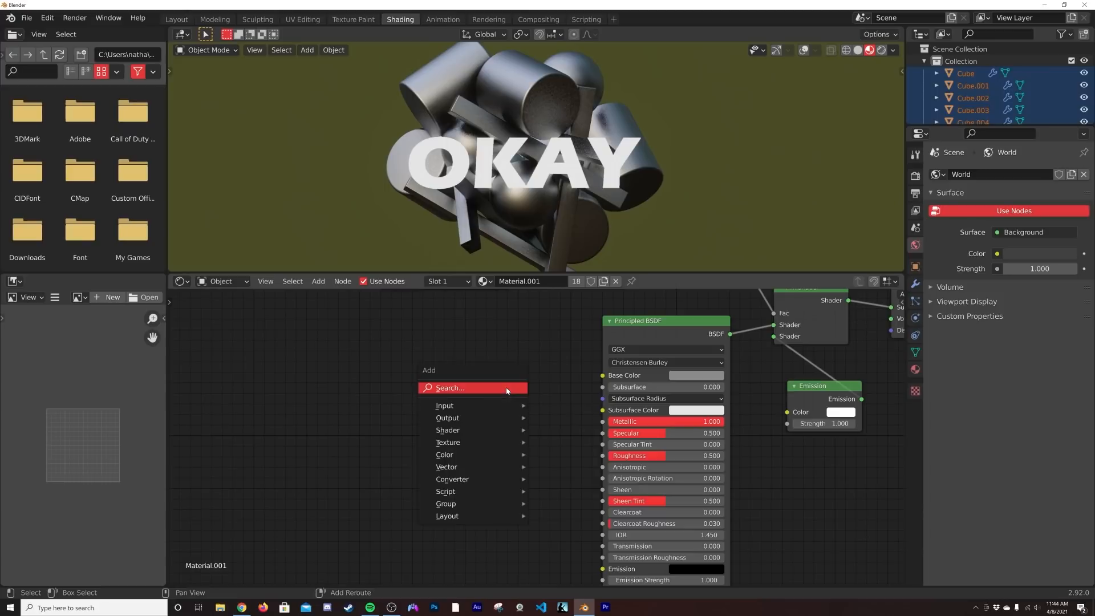
{"action": "left_click", "coordinate": [507, 390]}
{"action": "type", "text": "col"}
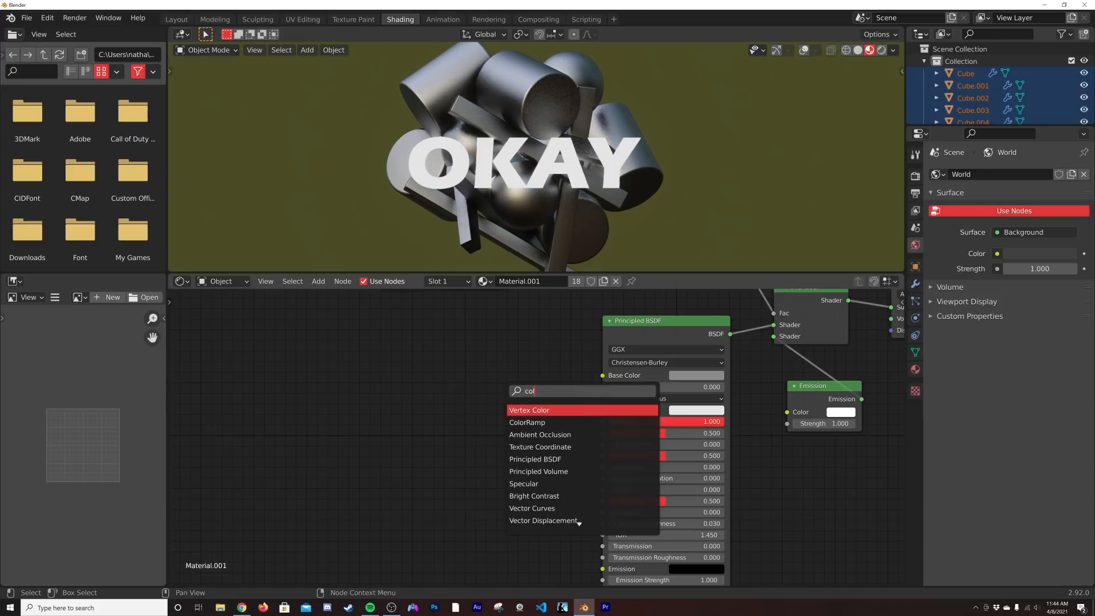
{"action": "left_click", "coordinate": [527, 423]}
{"action": "left_click", "coordinate": [523, 468]}
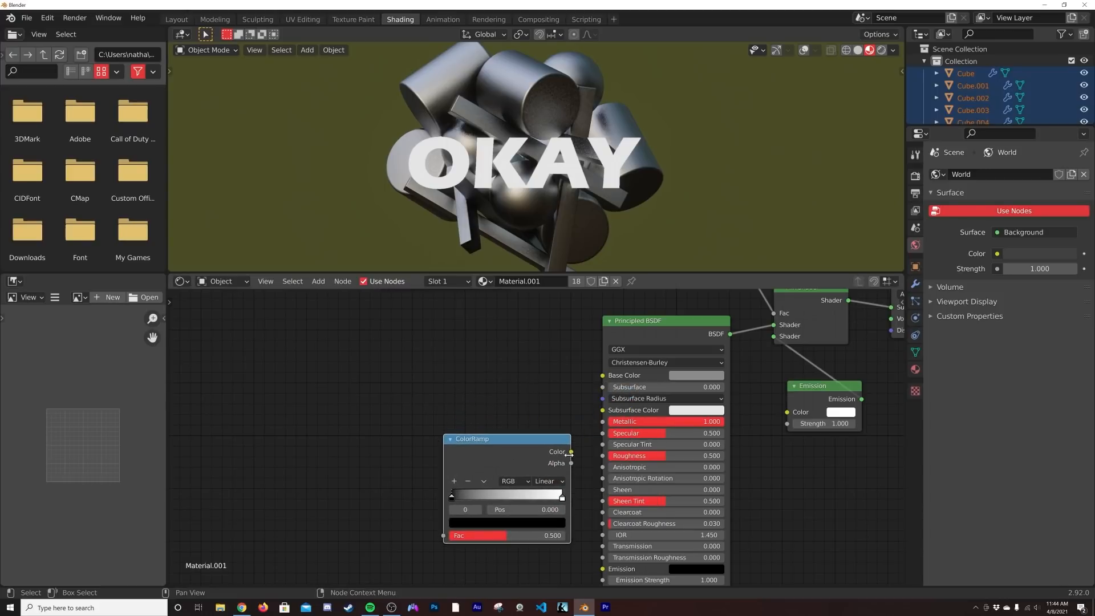
{"action": "left_click_drag", "start_coordinate": [572, 453], "coordinate": [602, 456]}
Step: Add a MixRGB node in front of the ColorRamp
{"action": "middle_click_drag", "start_coordinate": [525, 453], "coordinate": [653, 445]}
{"action": "key", "text": "shift+a"}
{"action": "left_click", "coordinate": [474, 425]}
{"action": "type", "text": "mix"}
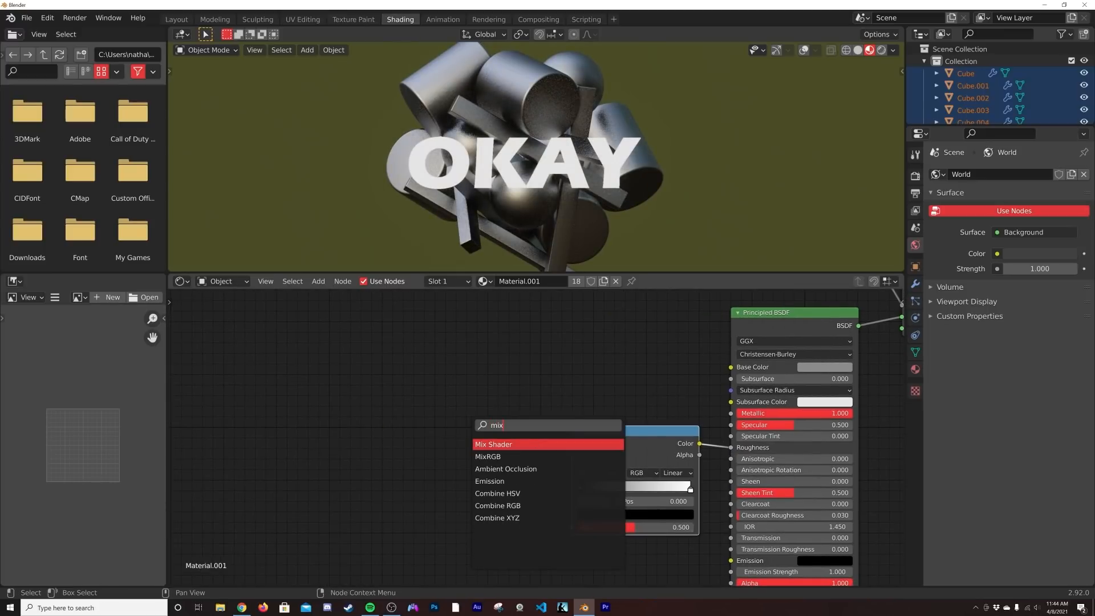
{"action": "left_click", "coordinate": [489, 457]}
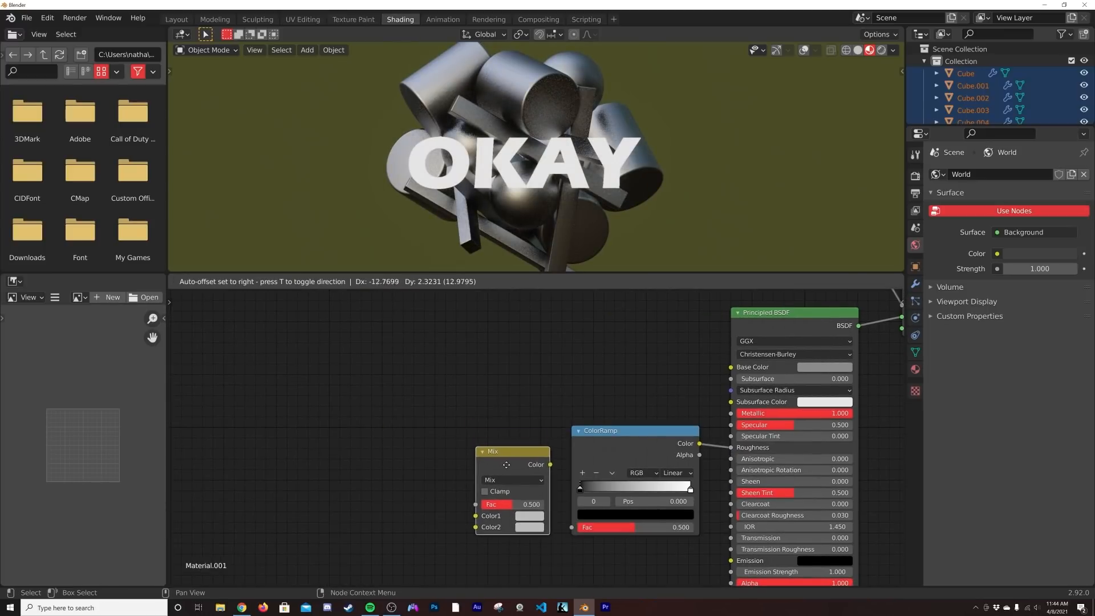
{"action": "left_click", "coordinate": [494, 464]}
Step: Add a Voronoi Texture node in front of the MixRGB node, slightly above it
{"action": "middle_click_drag", "start_coordinate": [437, 448], "coordinate": [497, 433]}
{"action": "key", "text": "shift+a"}
{"action": "left_click", "coordinate": [497, 431]}
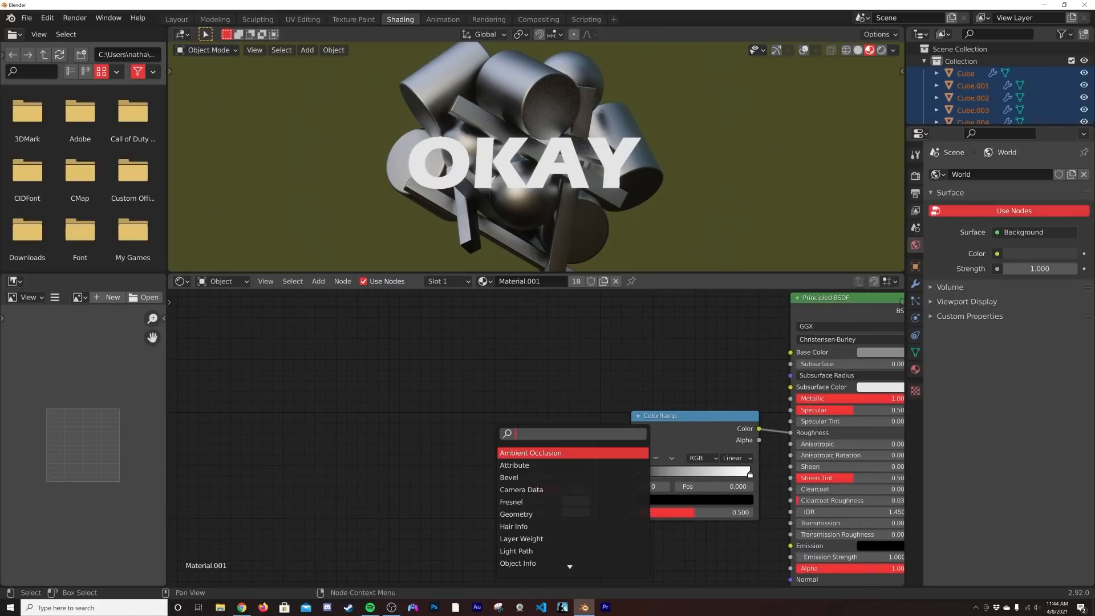
{"action": "type", "text": "vor"}
{"action": "left_click", "coordinate": [518, 454]}
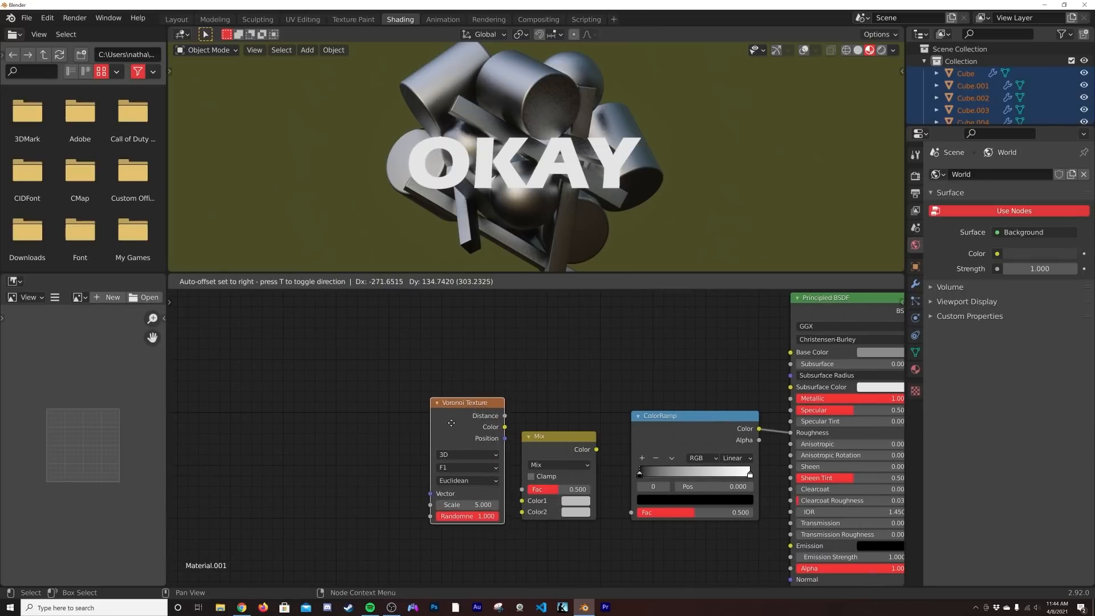
{"action": "left_click", "coordinate": [422, 358]}
Step: Add a Musgrave Texture node directly below the Voronoi Texture node
{"action": "key", "text": "shift+a"}
{"action": "left_click", "coordinate": [526, 360]}
{"action": "type", "text": "mus"}
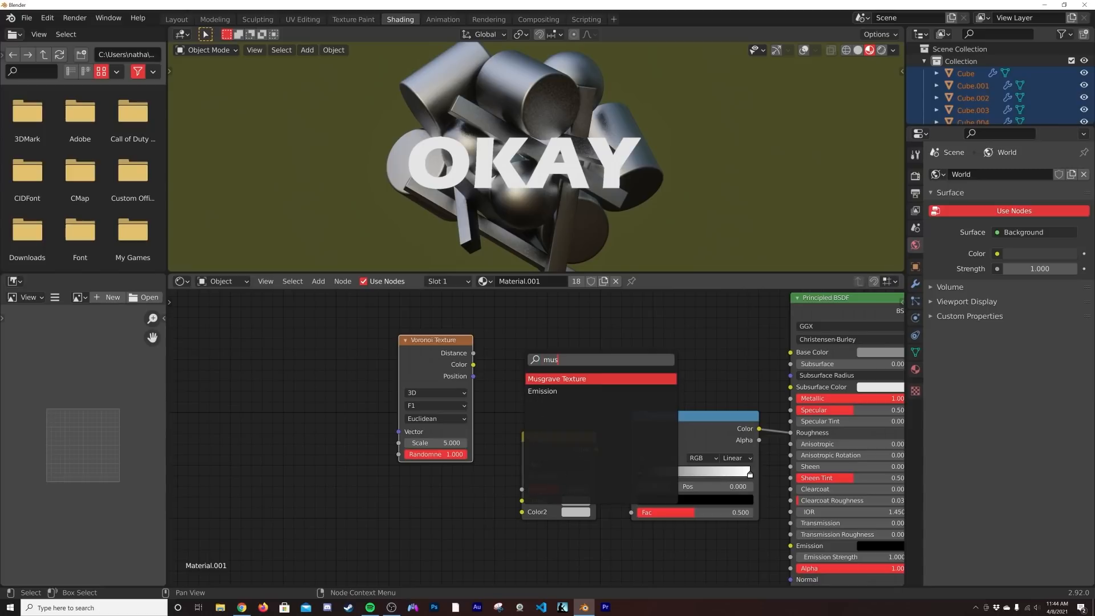
{"action": "key", "text": "Return"}
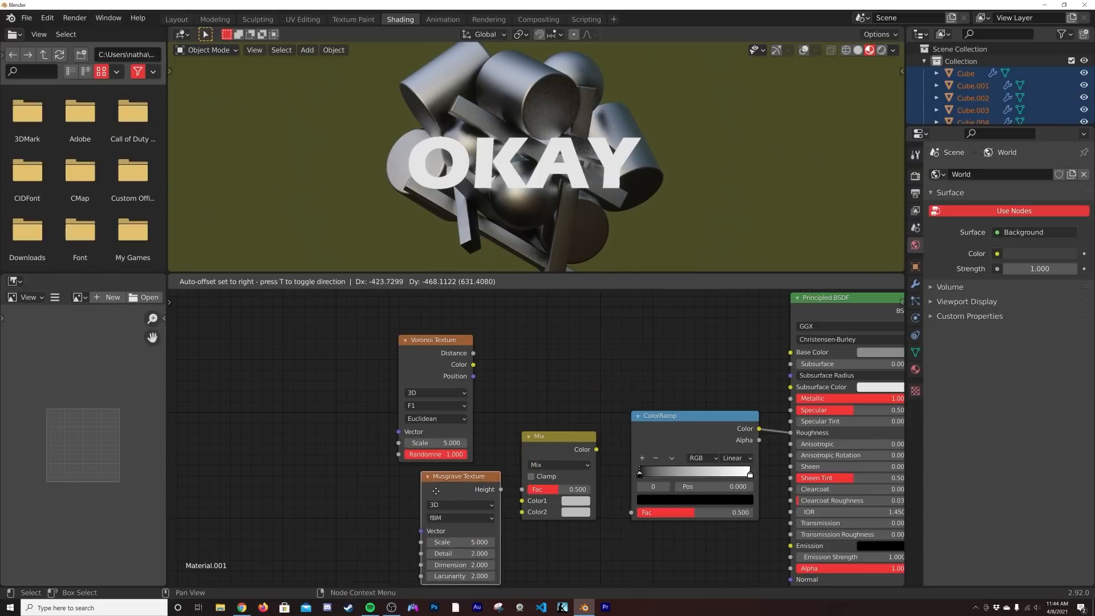
{"action": "left_click", "coordinate": [418, 494]}
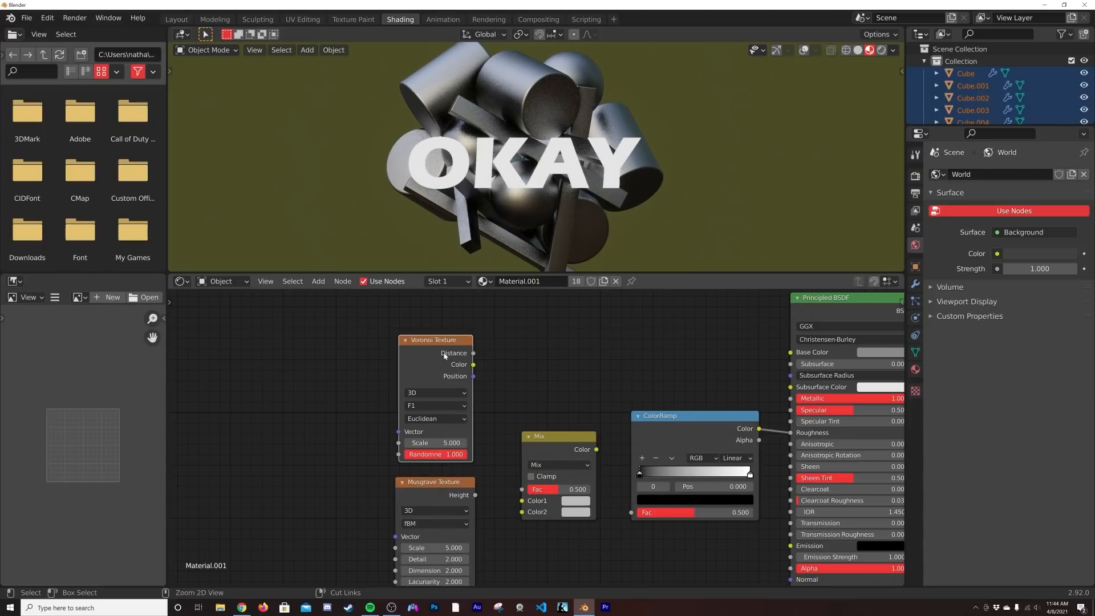
Step: Add Texture Coordinate and Mapping nodes to the Voronoi Texture, using Object coordinates, and feed the Mapping Vector into the Musgrave Texture too
{"action": "key", "text": "ctrl+t"}
{"action": "middle_click_drag", "start_coordinate": [394, 422], "coordinate": [495, 397]}
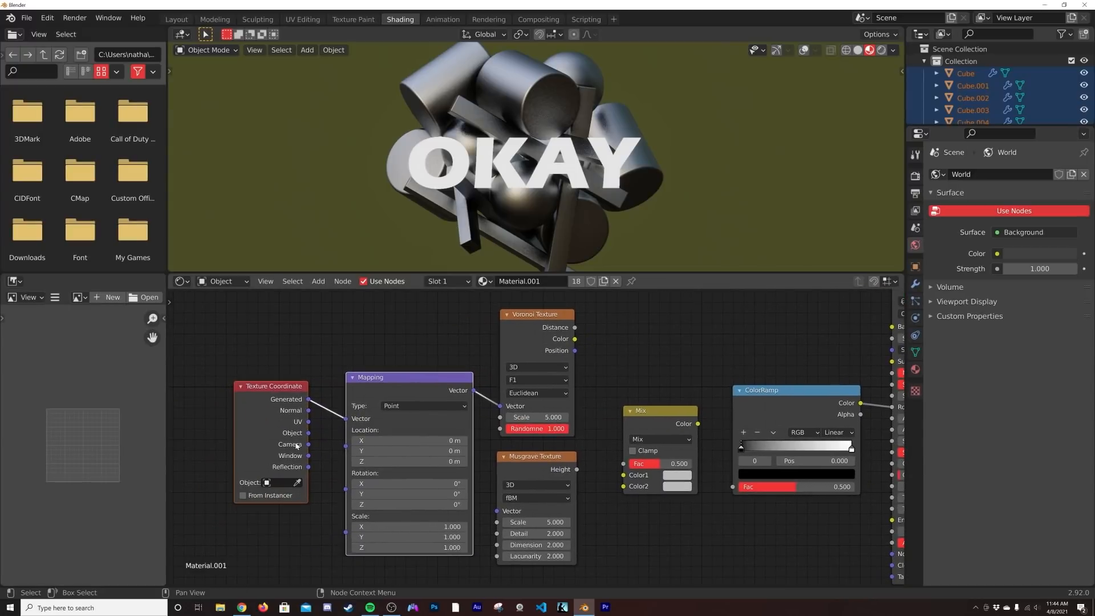
{"action": "left_click_drag", "start_coordinate": [309, 432], "coordinate": [350, 422]}
{"action": "left_click_drag", "start_coordinate": [474, 391], "coordinate": [497, 511]}
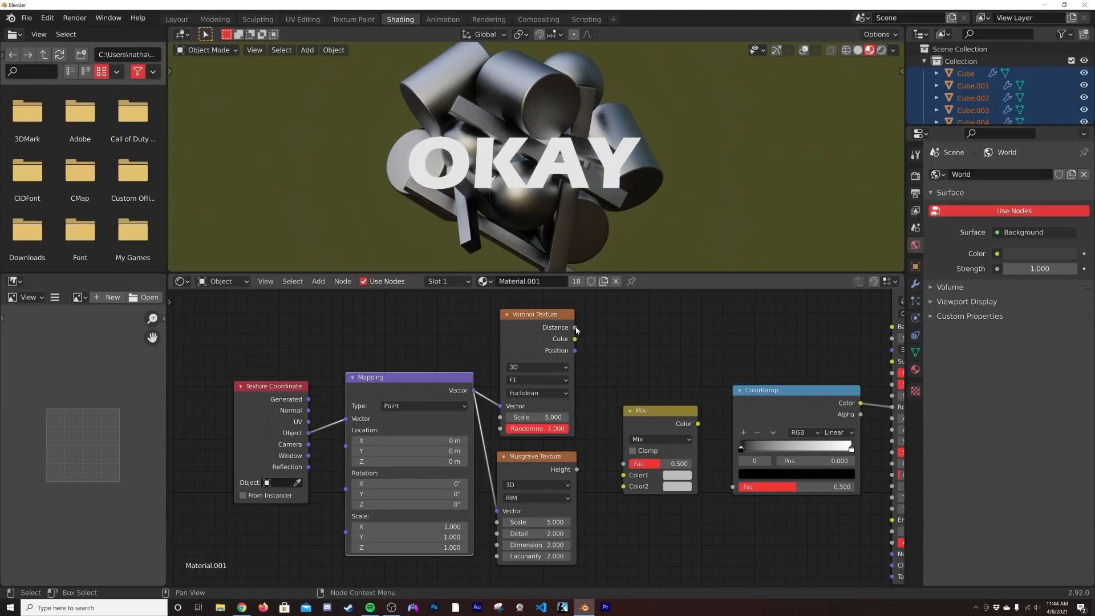
Step: Connect the Voronoi Color to the Mix node's Color1, the Musgrave Height to Color2, and the Mix Color to the ColorRamp's Fac
{"action": "left_click_drag", "start_coordinate": [576, 340], "coordinate": [622, 489]}
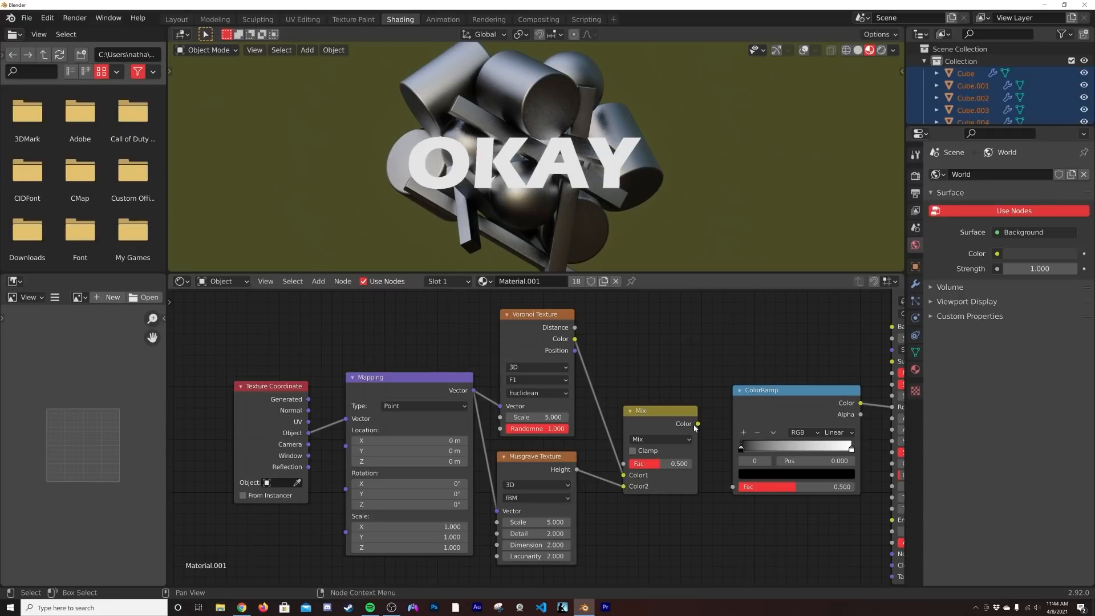
{"action": "left_click_drag", "start_coordinate": [698, 424], "coordinate": [734, 486]}
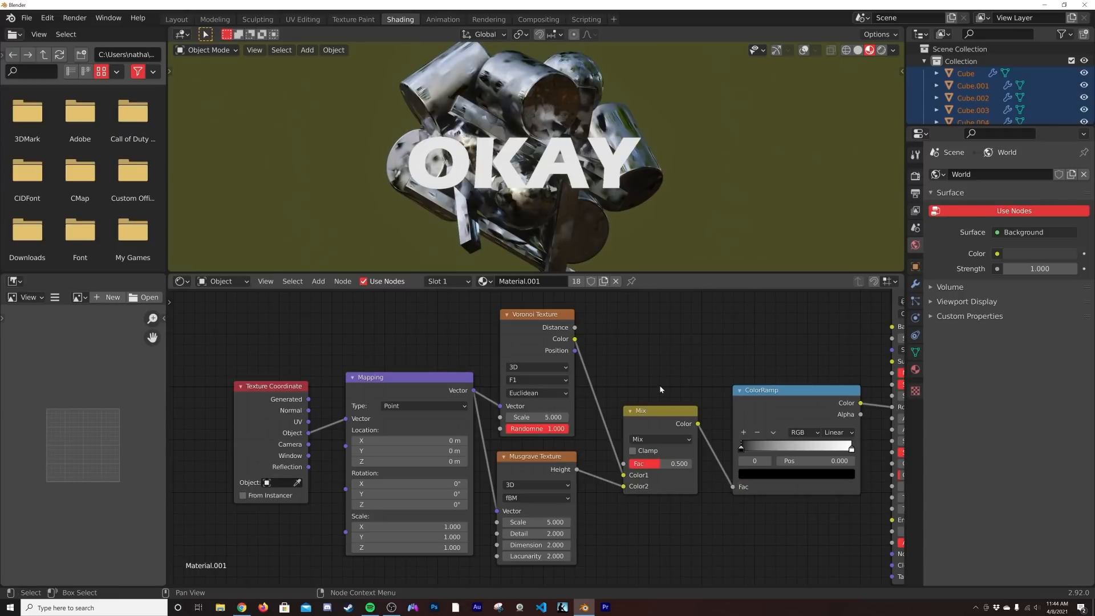
Step: Isolate the Musgrave Texture with a Mix Fac of 1.000 and set its Detail to 16.000 and Dimension to 0.000
{"action": "left_click_drag", "start_coordinate": [656, 464], "coordinate": [691, 464]}
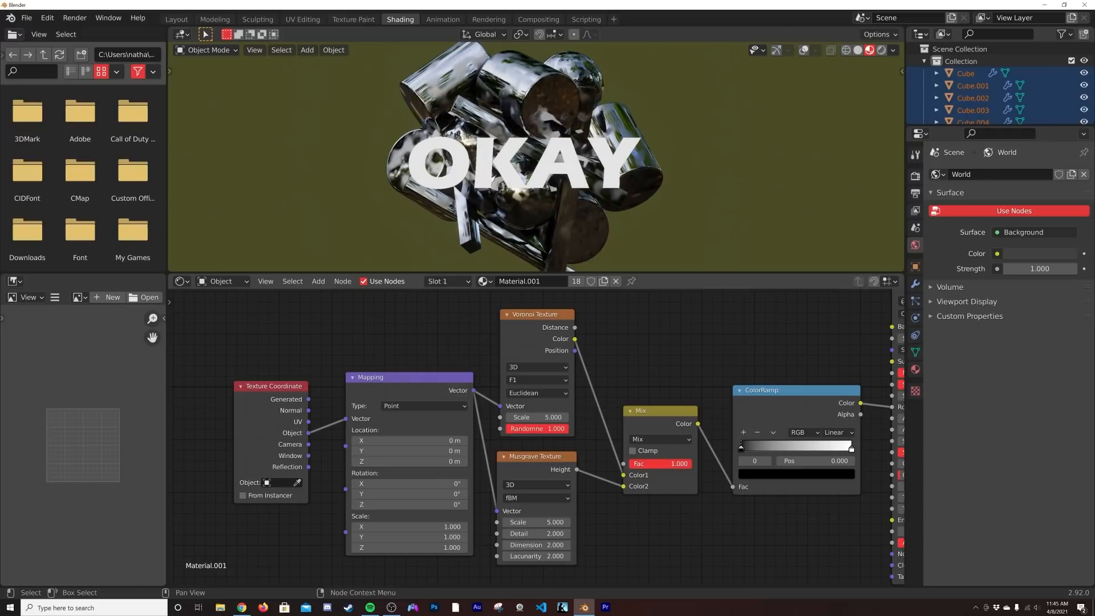
{"action": "scroll", "coordinate": [588, 231], "scroll_direction": "up", "scroll_amount": 5}
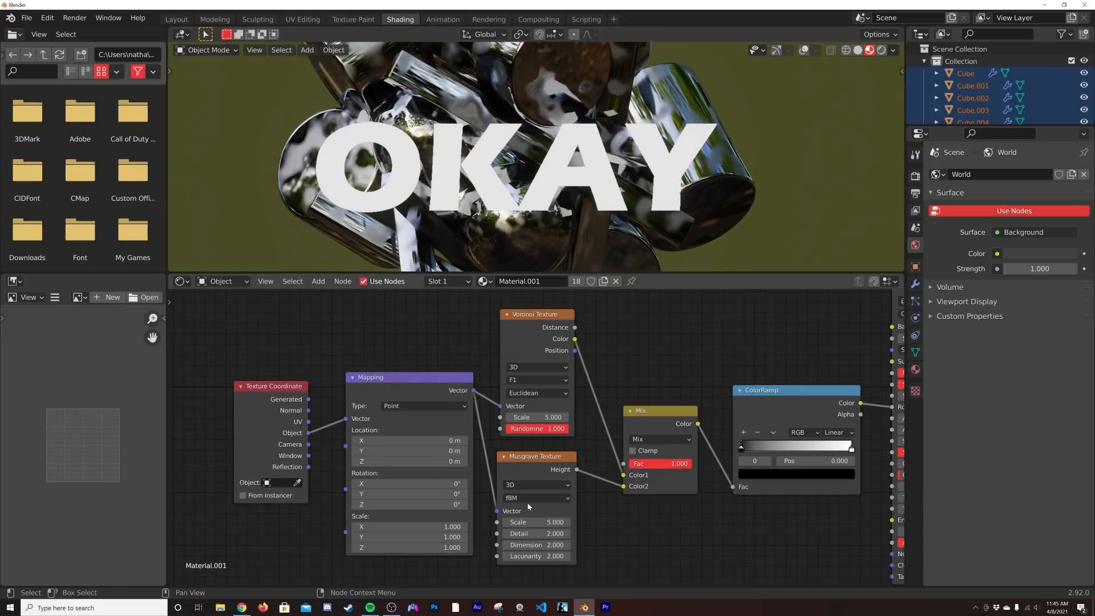
{"action": "middle_click_drag", "start_coordinate": [537, 525], "coordinate": [538, 453]}
{"action": "scroll", "coordinate": [539, 453], "scroll_direction": "up", "scroll_amount": 3}
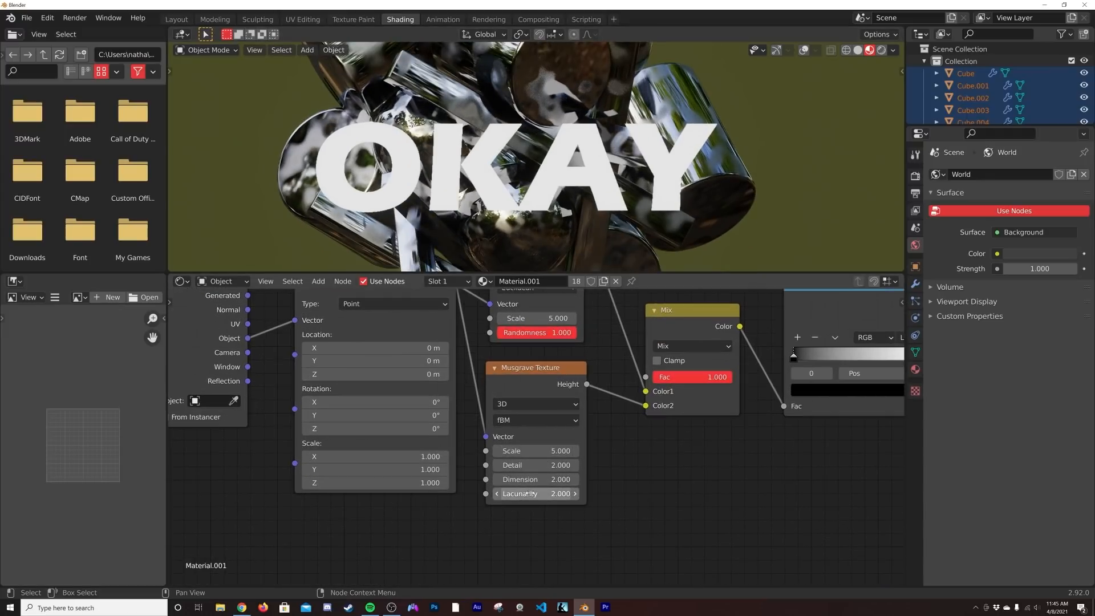
{"action": "left_click_drag", "start_coordinate": [542, 479], "coordinate": [576, 465]}
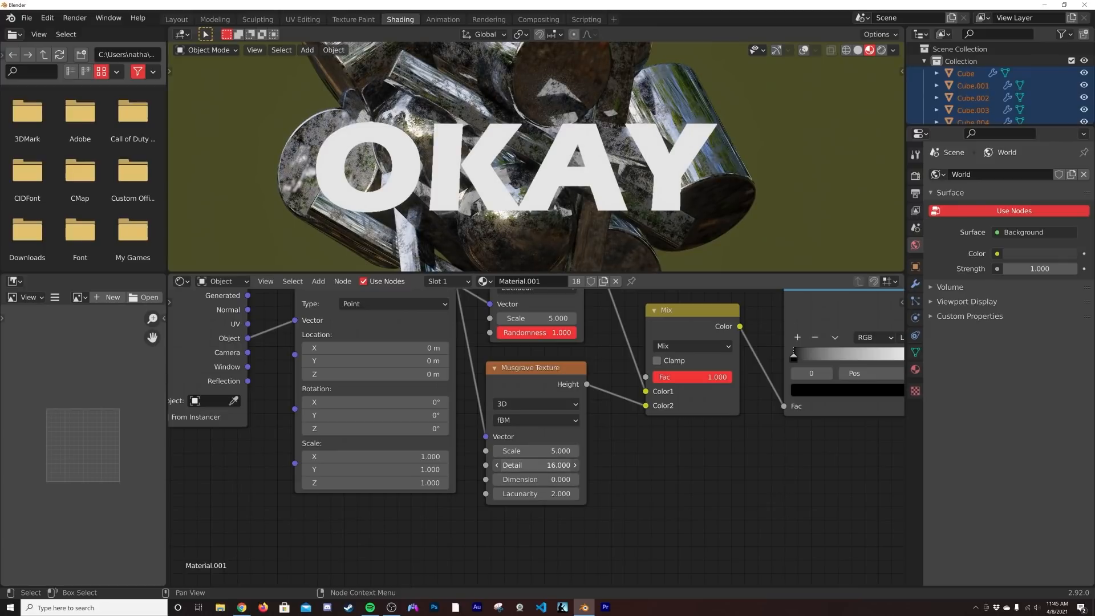
Step: Lighten the ColorRamp's black stop to a grey with value 0.261
{"action": "middle_click_drag", "start_coordinate": [617, 462], "coordinate": [375, 523]}
{"action": "left_click", "coordinate": [567, 450]}
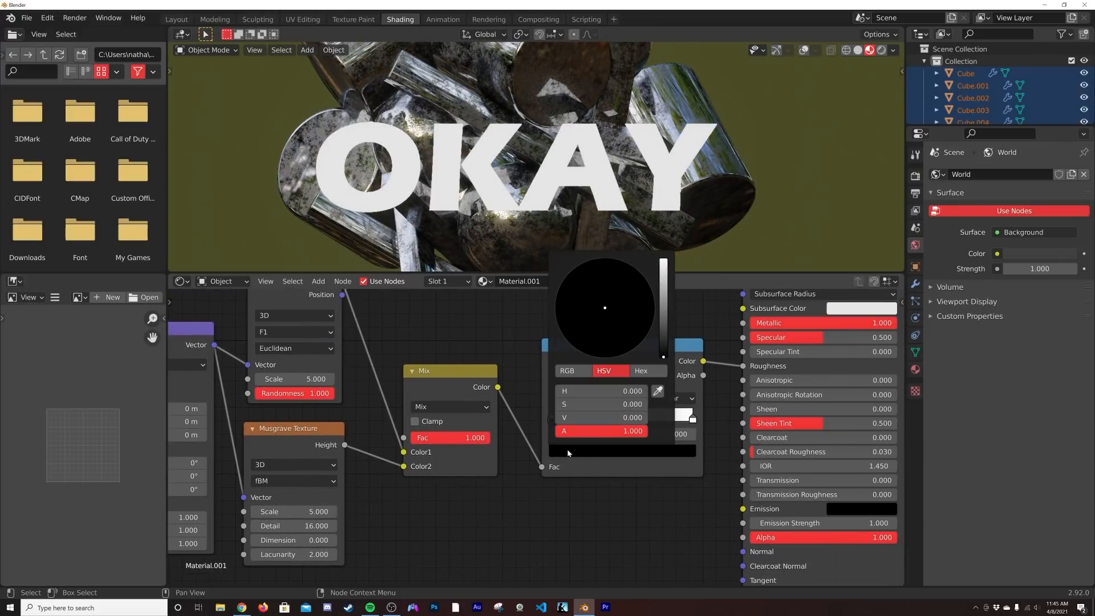
{"action": "mouse_move", "coordinate": [663, 352]}
{"action": "left_mouse_down"}
{"action": "mouse_move", "coordinate": [663, 285]}
{"action": "mouse_move", "coordinate": [663, 303]}
{"action": "left_mouse_up"}
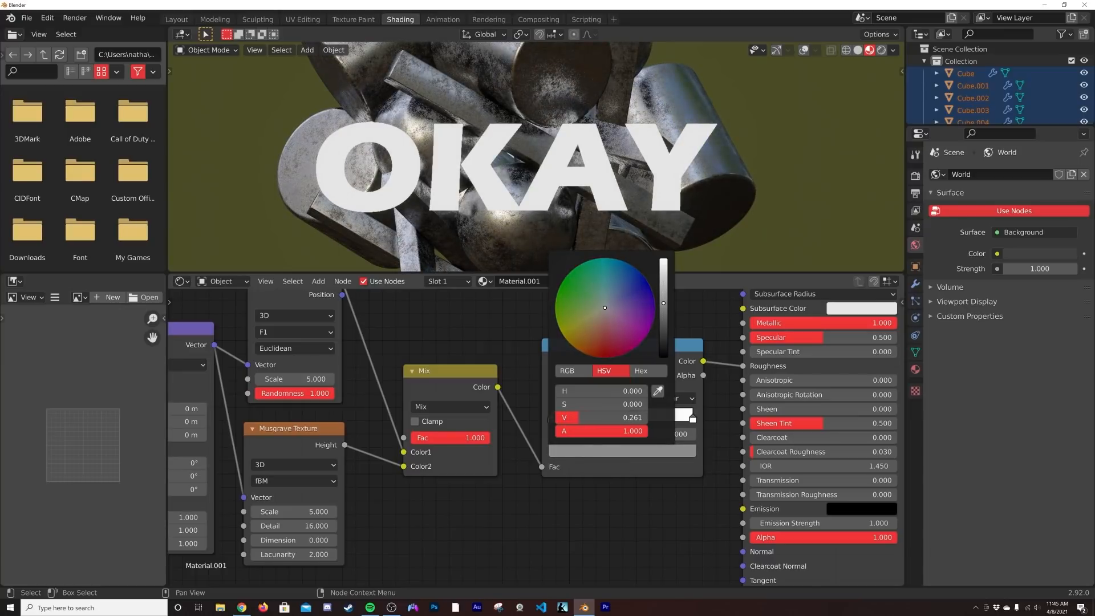
Step: Isolate the Voronoi Texture with a Mix Fac of 0.000 and set its distance metric to Manhattan and Scale to 1.900
{"action": "left_click_drag", "start_coordinate": [478, 444], "coordinate": [413, 444]}
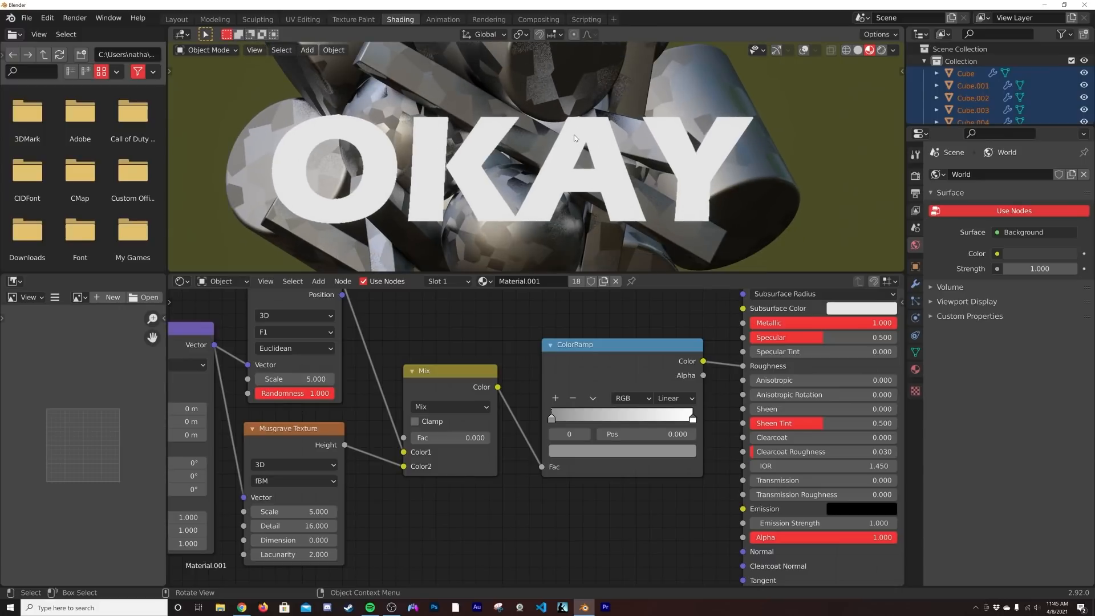
{"action": "middle_click_drag", "start_coordinate": [313, 348], "coordinate": [451, 394]}
{"action": "left_click", "coordinate": [451, 393]}
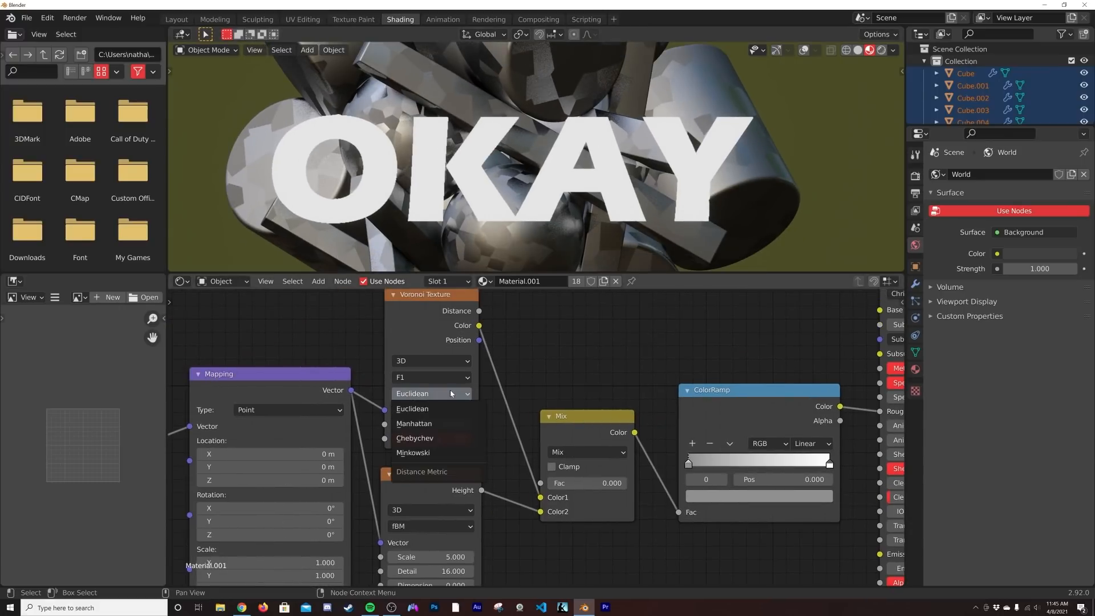
{"action": "left_click", "coordinate": [413, 423]}
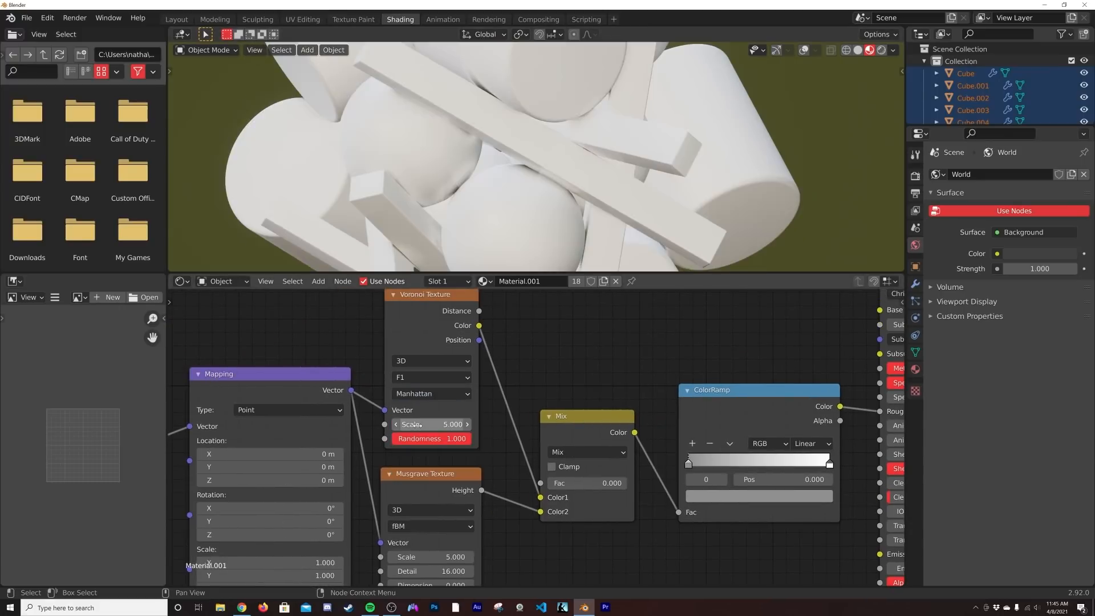
{"action": "left_click_drag", "start_coordinate": [445, 425], "coordinate": [413, 425]}
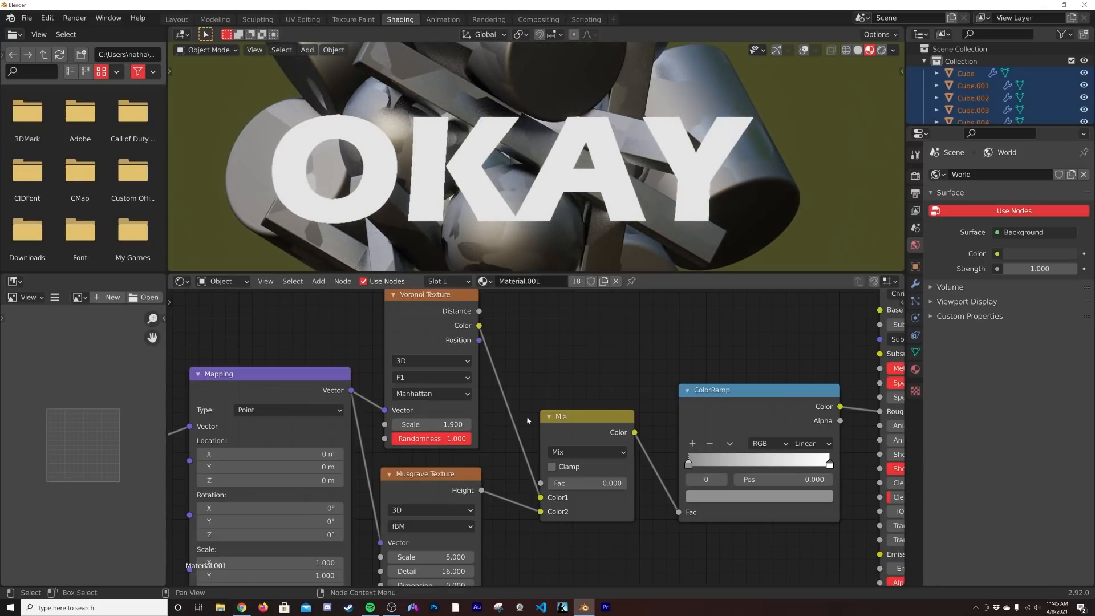
Step: Blend a little Musgrave into the Voronoi pattern by setting the Mix node's Fac to 0.081
{"action": "middle_click_drag", "start_coordinate": [587, 475], "coordinate": [537, 453]}
{"action": "left_click_drag", "start_coordinate": [536, 456], "coordinate": [553, 456]}
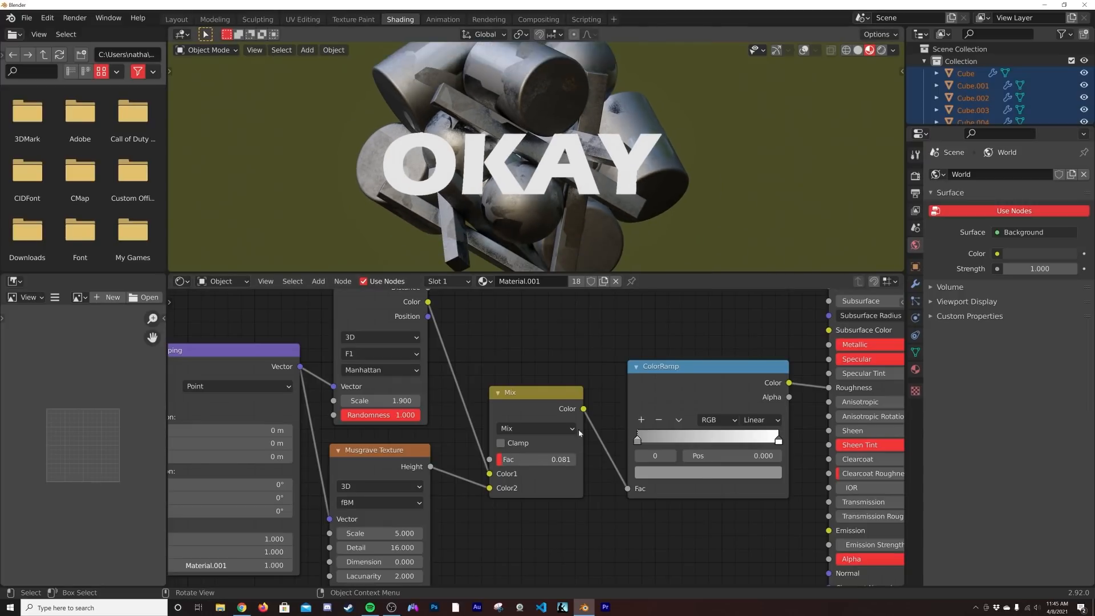
Step: Add a Bump node below the ColorRamp and connect its Normal to the Principled BSDF's Normal
{"action": "middle_click_drag", "start_coordinate": [680, 554], "coordinate": [630, 455]}
{"action": "key", "text": "shift+a"}
{"action": "left_click", "coordinate": [630, 451]}
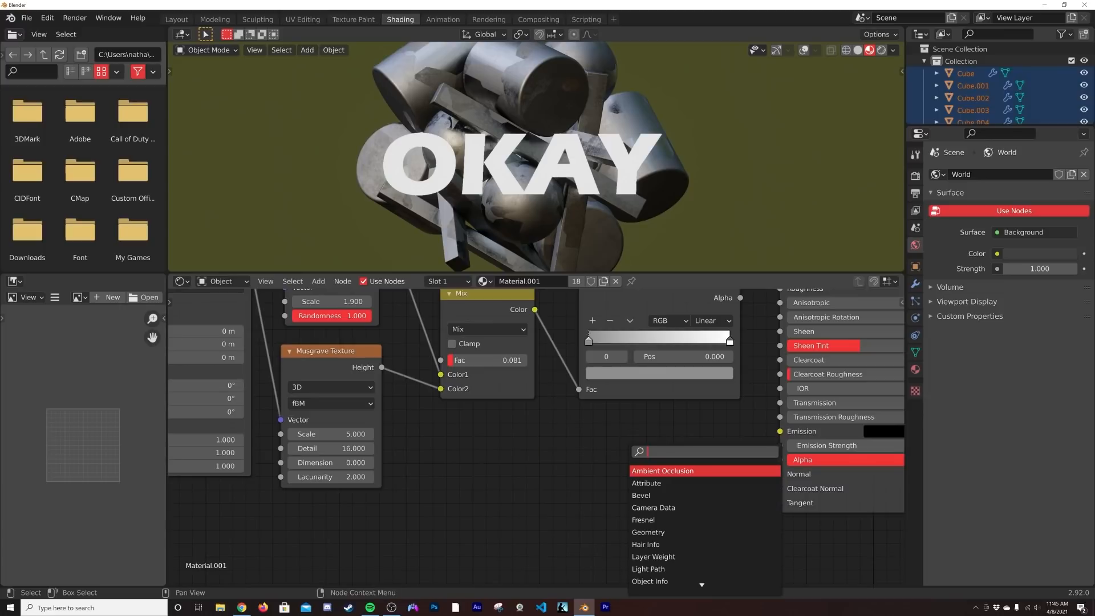
{"action": "type", "text": "bum"}
{"action": "key", "text": "Return"}
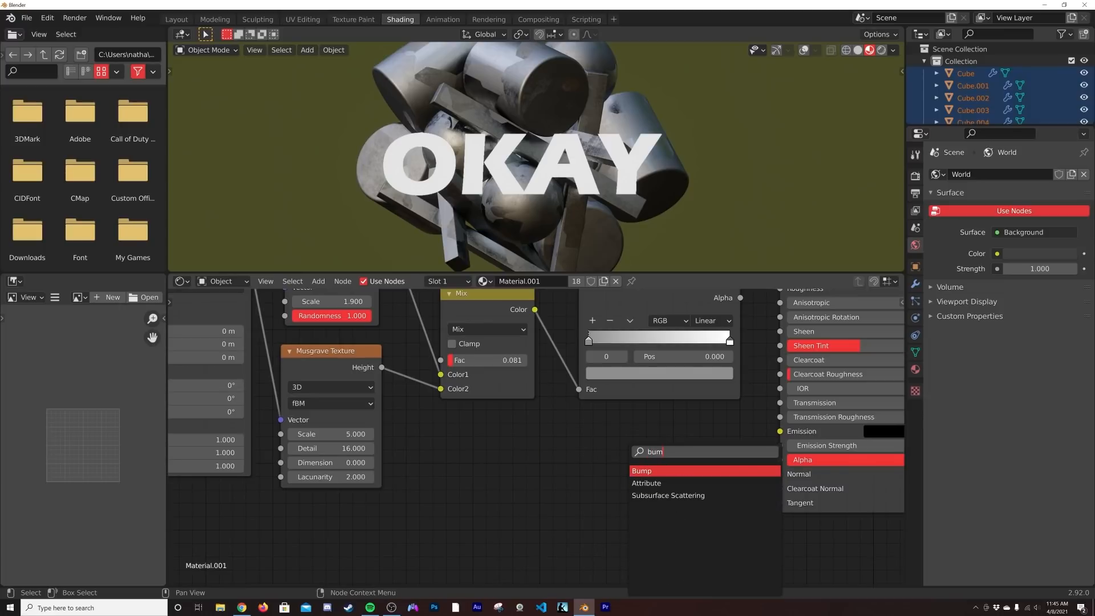
{"action": "left_click", "coordinate": [633, 456]}
{"action": "left_click_drag", "start_coordinate": [723, 474], "coordinate": [781, 474]}
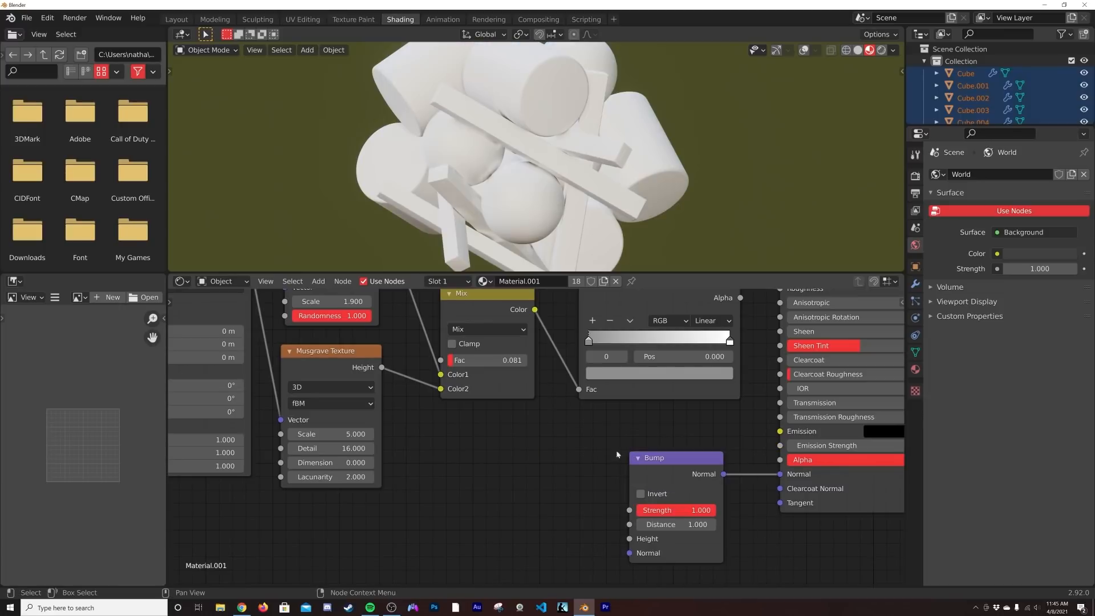
Step: Connect the Voronoi Texture's Color to the Bump node's Height and inspect the surface of the shapes up close
{"action": "scroll", "coordinate": [388, 363], "scroll_direction": "down", "scroll_amount": 3}
{"action": "middle_click_drag", "start_coordinate": [388, 363], "coordinate": [382, 424]}
{"action": "left_click_drag", "start_coordinate": [408, 312], "coordinate": [604, 576]}
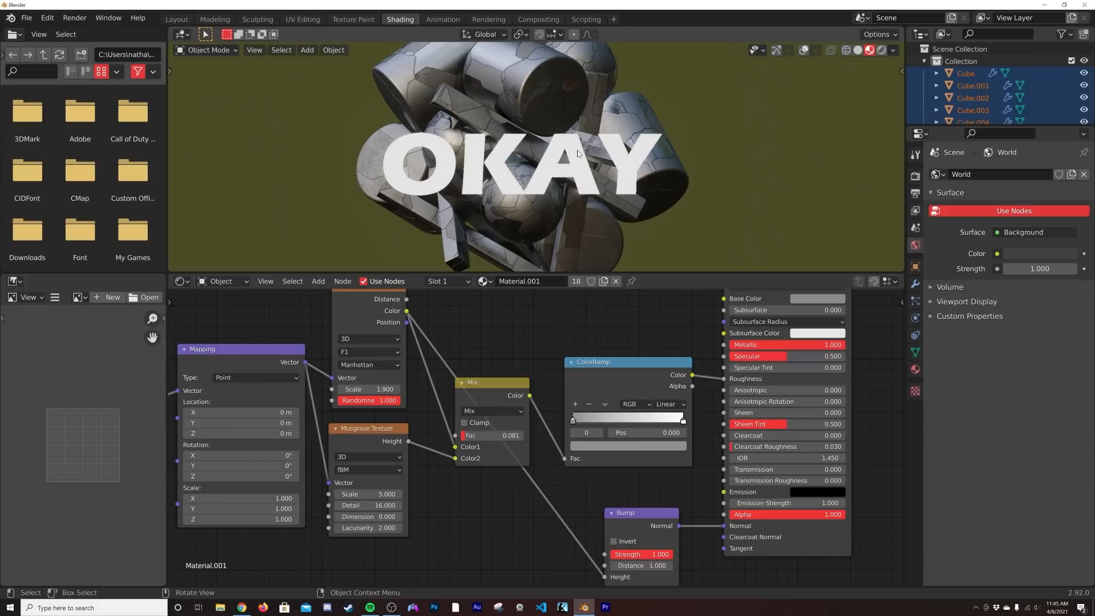
{"action": "scroll", "coordinate": [534, 136], "scroll_direction": "up", "scroll_amount": 1}
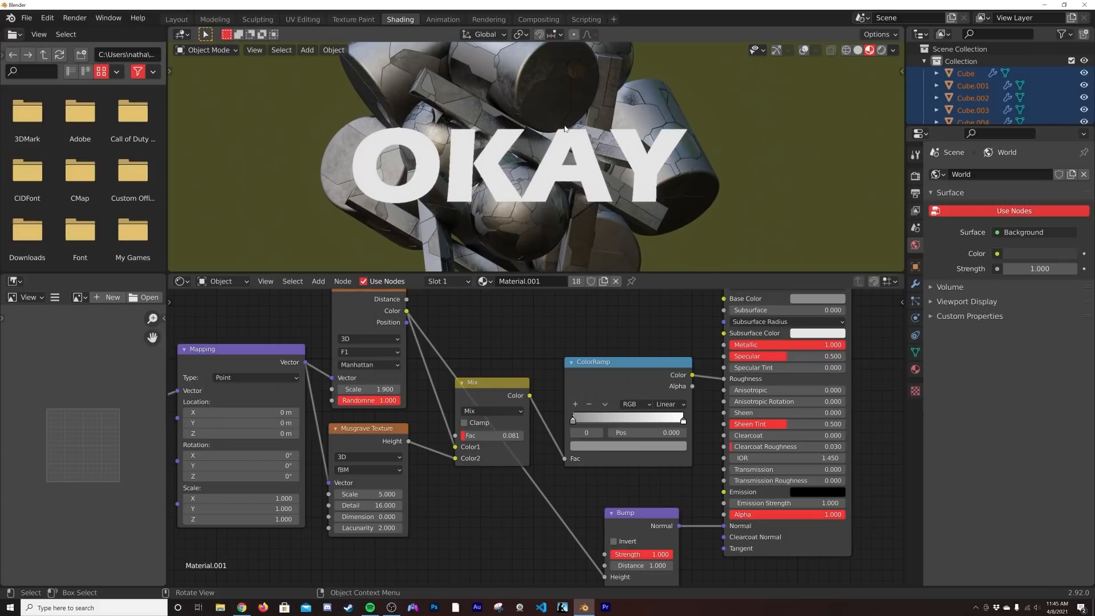
Step: Move the metal material nodes down, place the Emission node above the Principled BSDF, and switch the viewport to rendered shading
{"action": "middle_click_drag", "start_coordinate": [545, 357], "coordinate": [331, 416]}
{"action": "scroll", "coordinate": [676, 392], "scroll_direction": "down", "scroll_amount": 4}
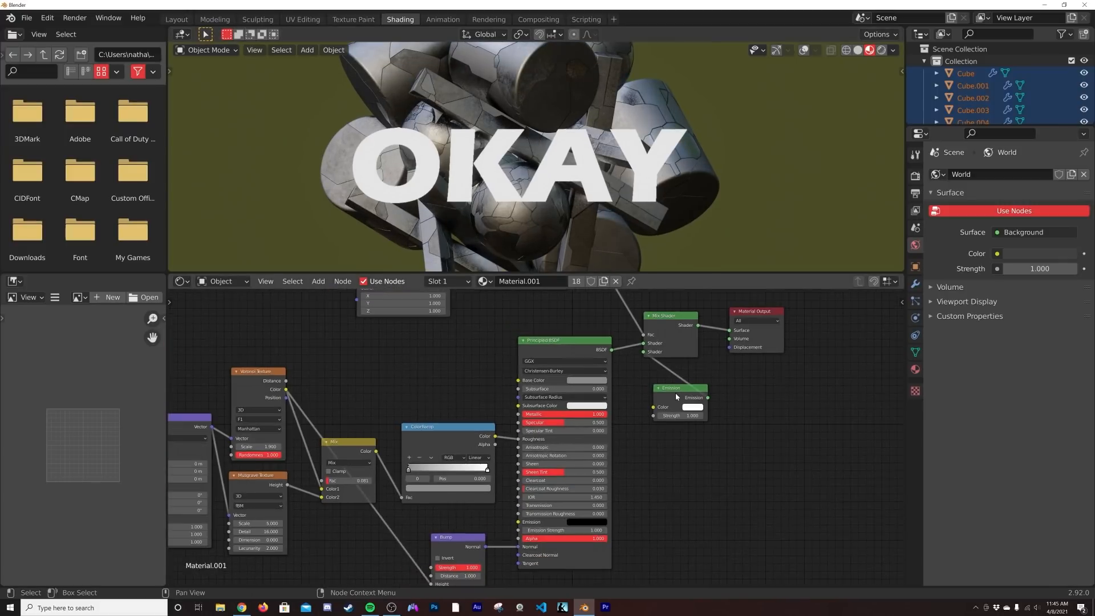
{"action": "middle_click_drag", "start_coordinate": [631, 384], "coordinate": [632, 419]}
{"action": "scroll", "coordinate": [534, 441], "scroll_direction": "down", "scroll_amount": 2}
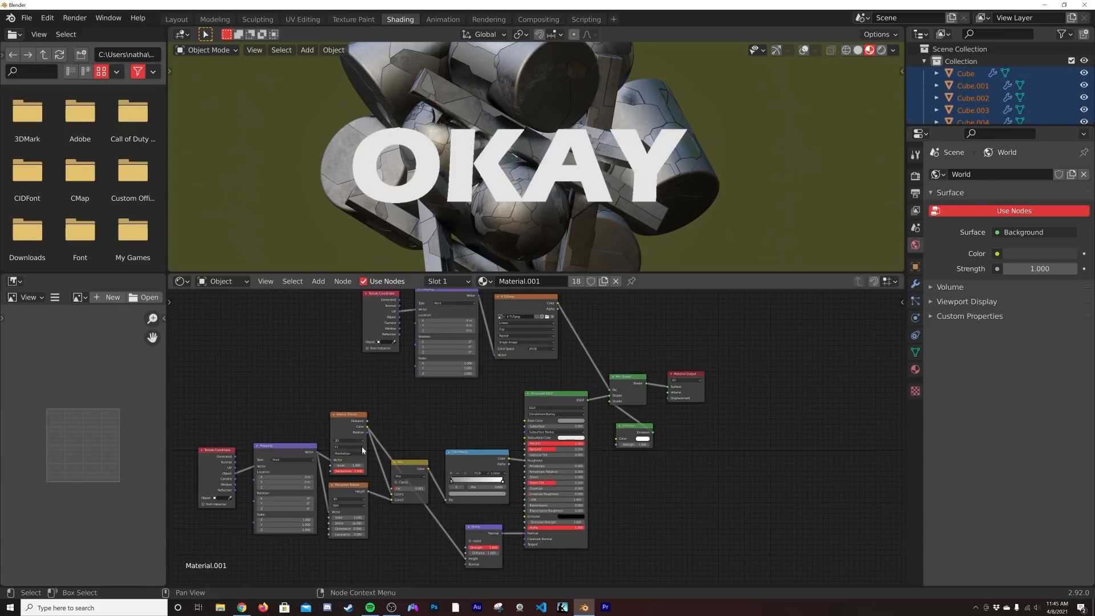
{"action": "left_click_drag", "start_coordinate": [200, 411], "coordinate": [552, 554]}
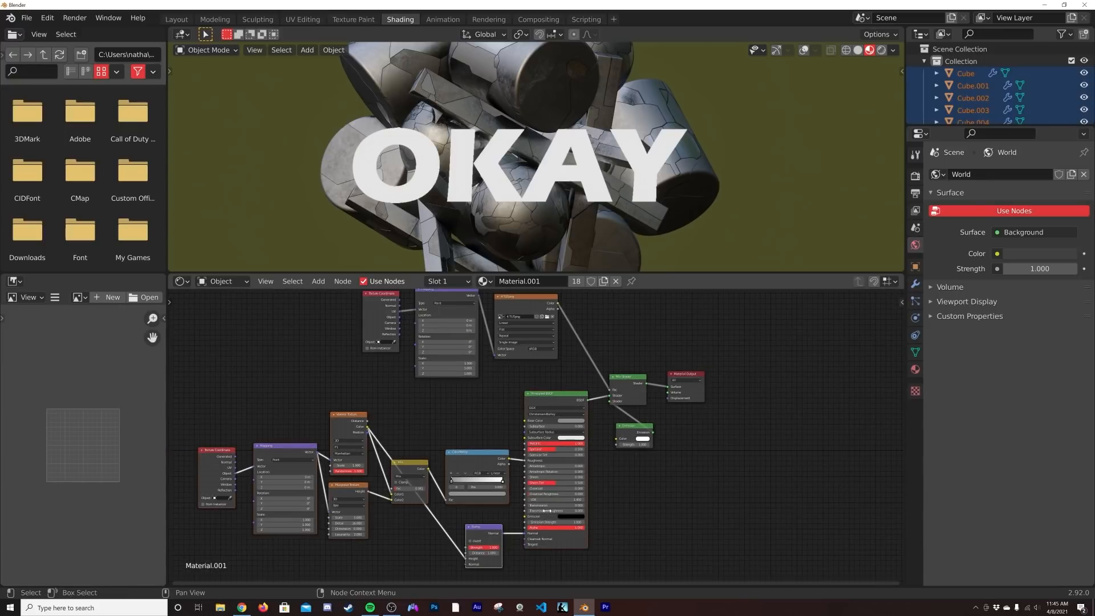
{"action": "left_click_drag", "start_coordinate": [565, 394], "coordinate": [562, 464]}
{"action": "left_click_drag", "start_coordinate": [633, 428], "coordinate": [528, 416]}
{"action": "left_click", "coordinate": [880, 50]}
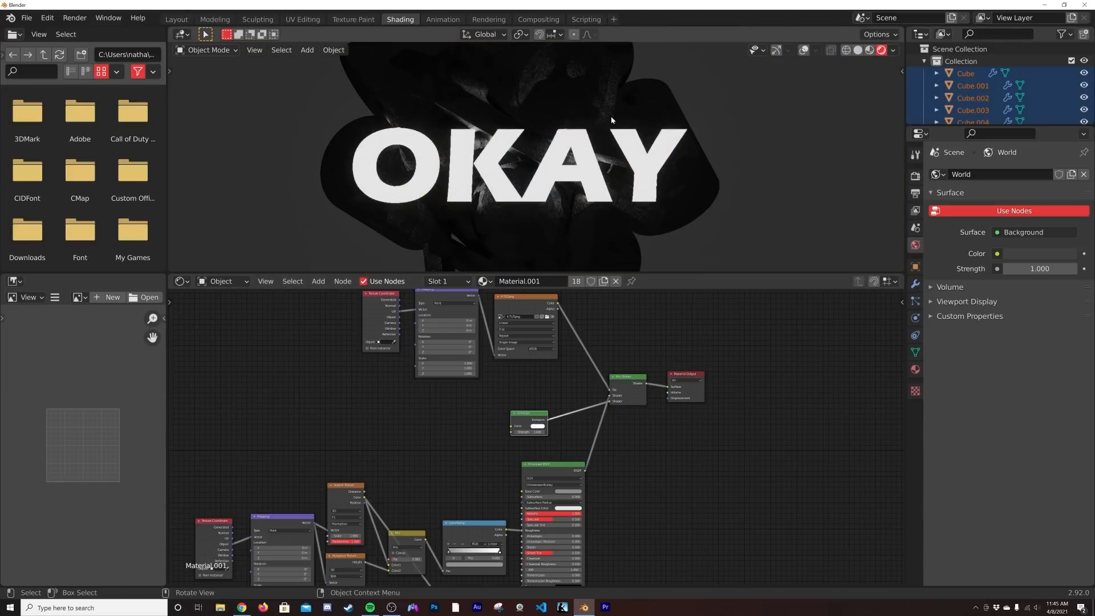
Step: Add a ColorRamp node before the Emission node and connect its Color output to the Emission Color input
{"action": "scroll", "coordinate": [508, 406], "scroll_direction": "up", "scroll_amount": 5}
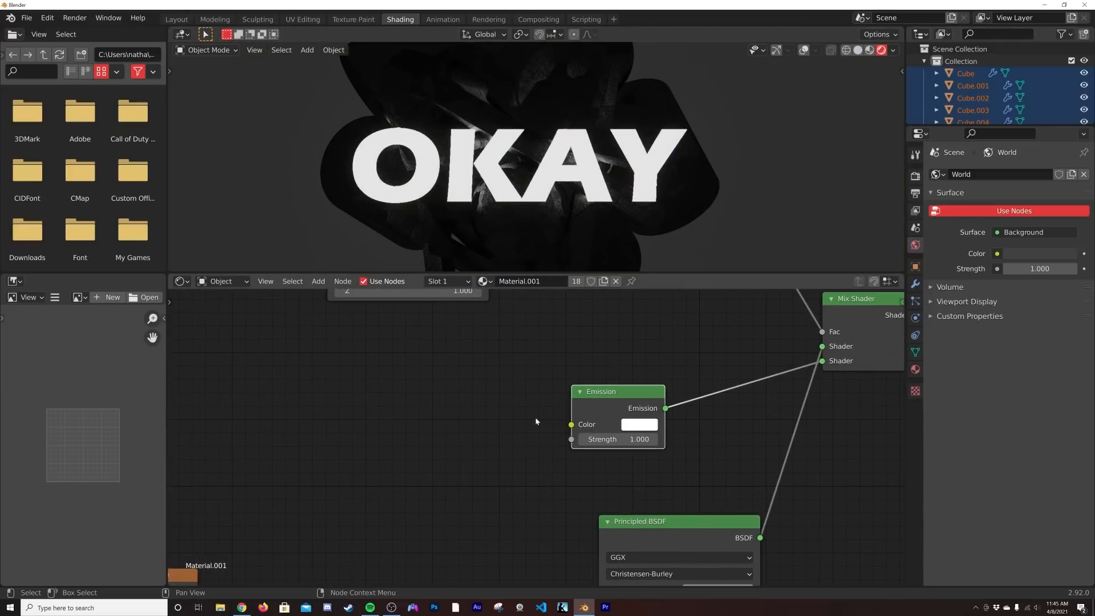
{"action": "key", "text": "shift+a"}
{"action": "type", "text": "scol"}
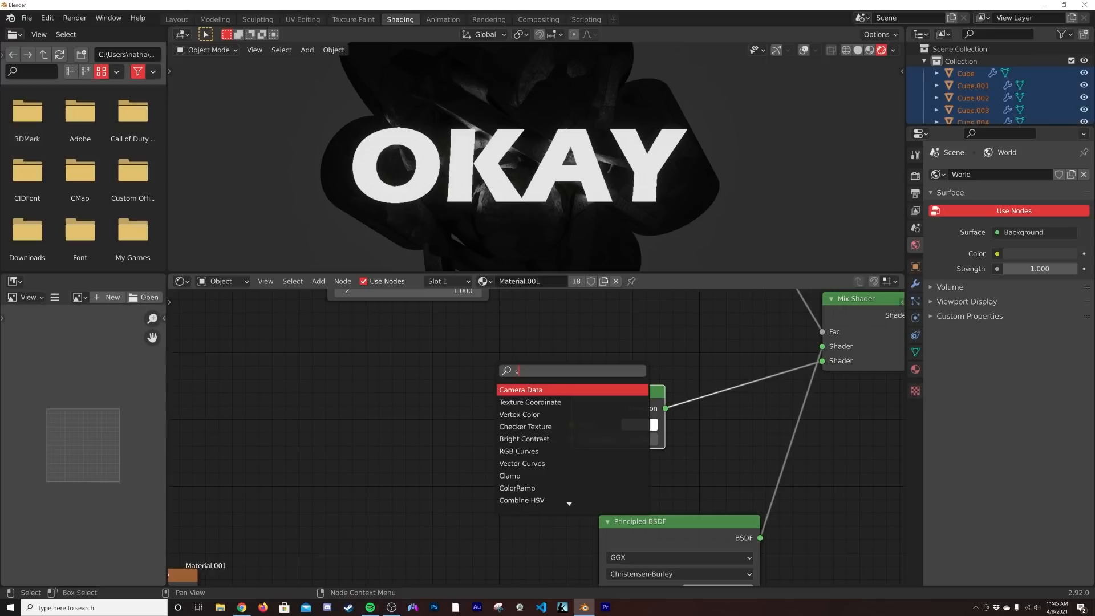
{"action": "left_click", "coordinate": [517, 402]}
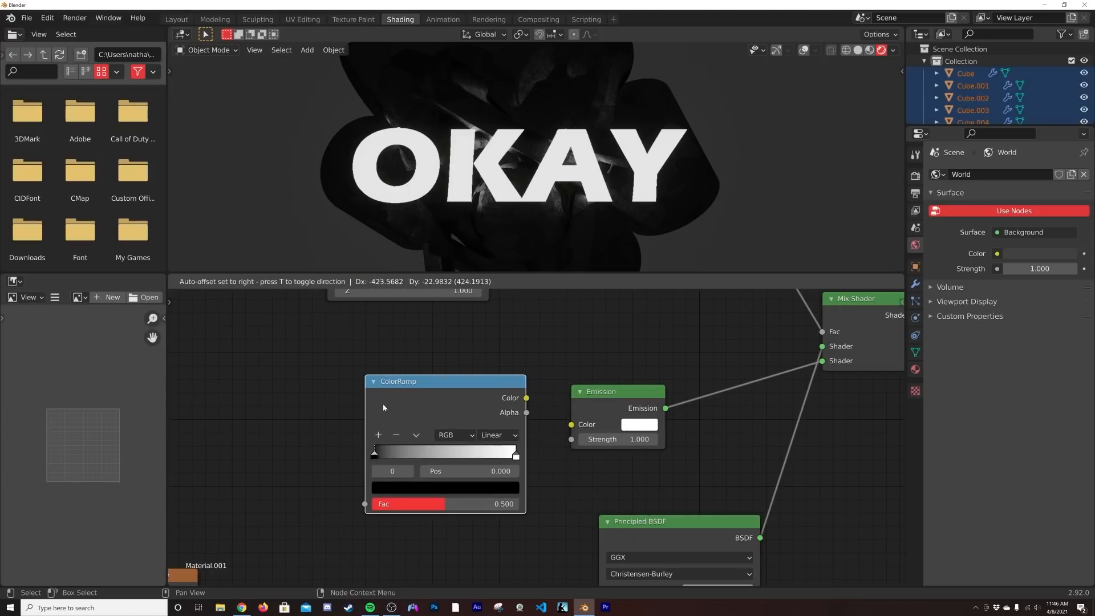
{"action": "left_click", "coordinate": [519, 398]}
{"action": "left_click_drag", "start_coordinate": [527, 398], "coordinate": [571, 425]}
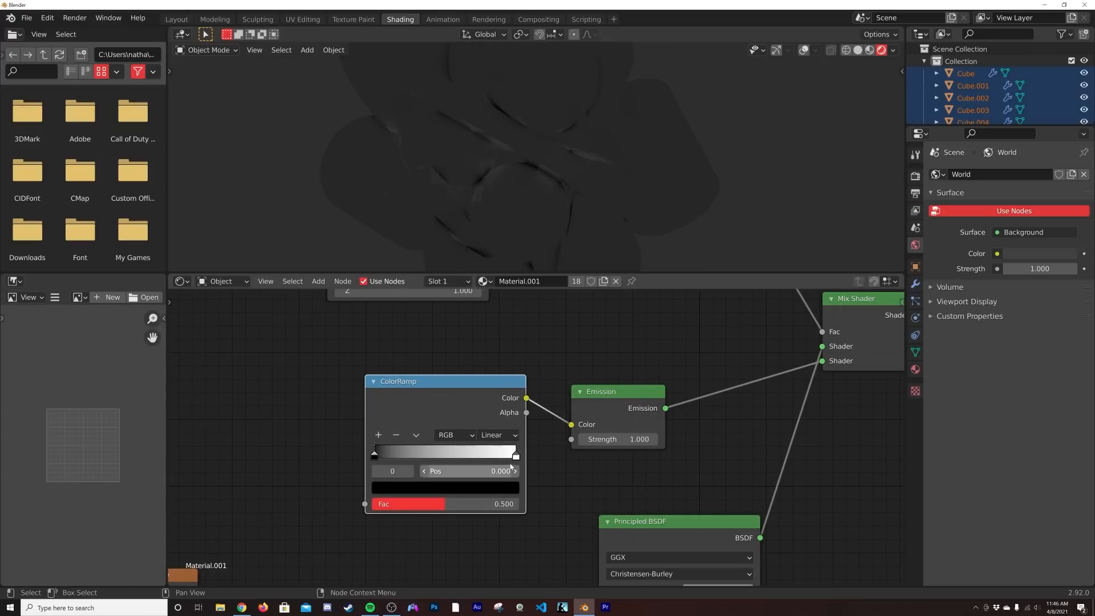
Step: Change the new ColorRamp's white end stop to light blue with hue 0.604 and saturation 0.819
{"action": "left_click", "coordinate": [517, 457]}
{"action": "left_click", "coordinate": [503, 488]}
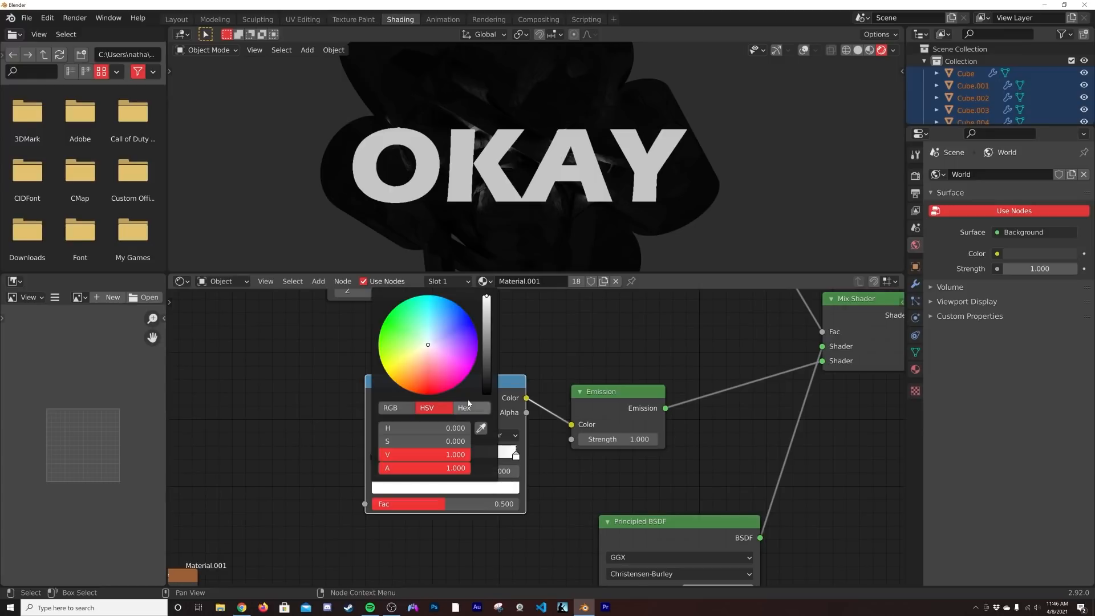
{"action": "left_click", "coordinate": [442, 324]}
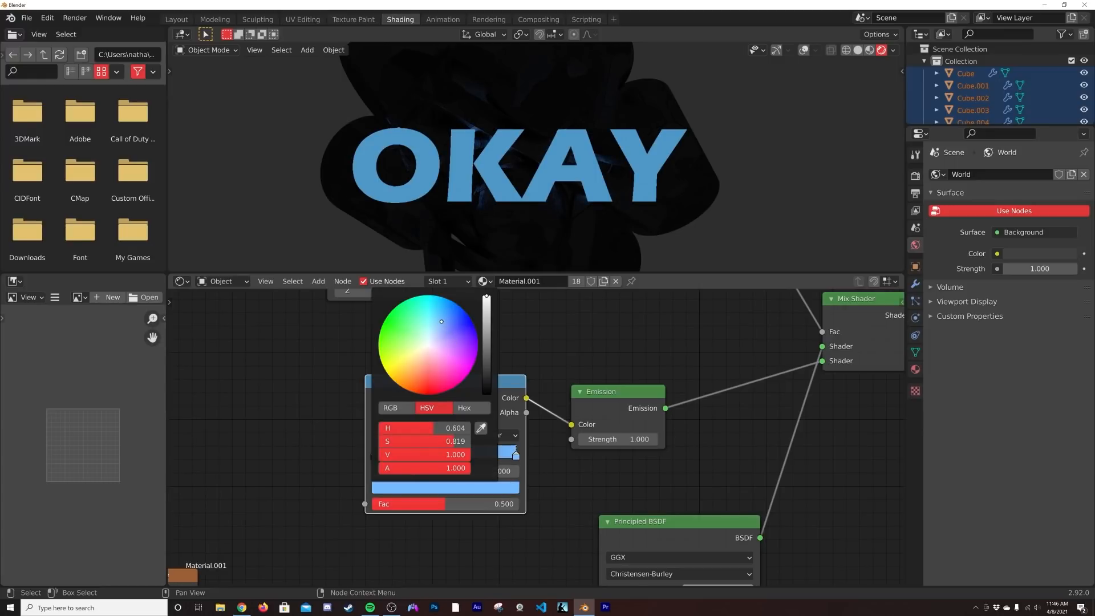
Step: Set the Emission strength to 9.6 and bring up the scene's render settings
{"action": "left_click_drag", "start_coordinate": [626, 439], "coordinate": [675, 440]}
{"action": "middle_click_drag", "start_coordinate": [324, 397], "coordinate": [443, 410]}
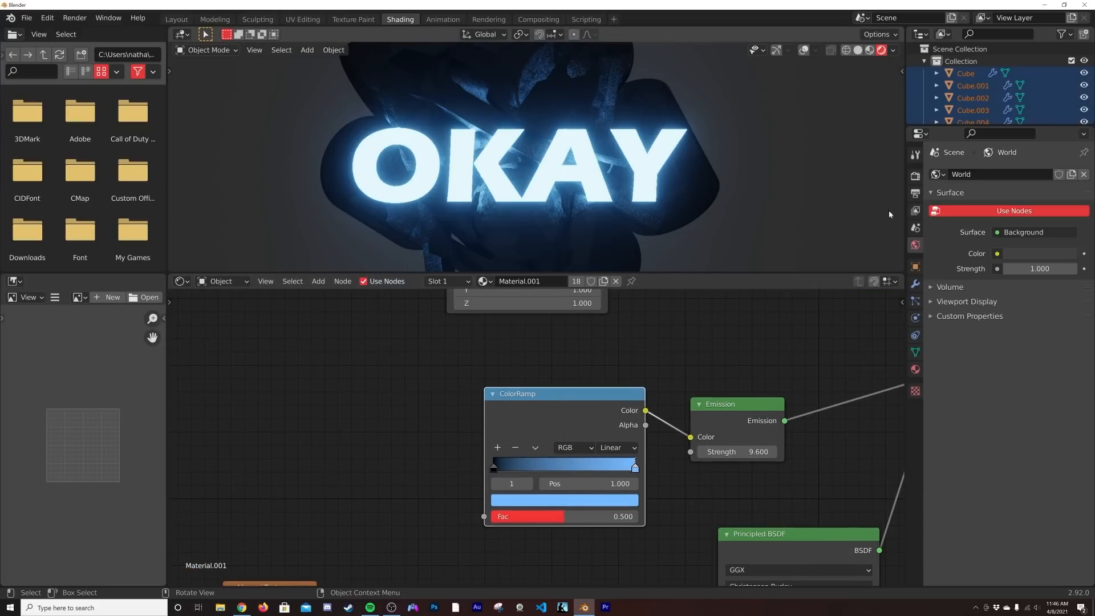
{"action": "left_click", "coordinate": [915, 178]}
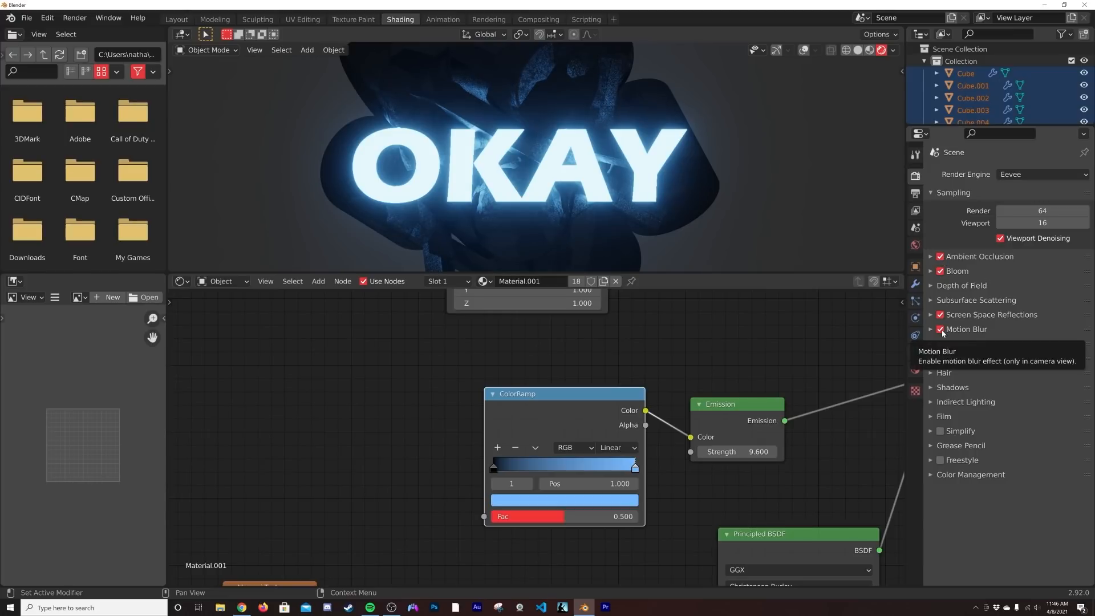
Step: Add a Layer Weight node before the blue ColorRamp and connect its Facing output to the ramp's Fac input
{"action": "middle_click_drag", "start_coordinate": [362, 391], "coordinate": [429, 380]}
{"action": "key", "text": "shift+a"}
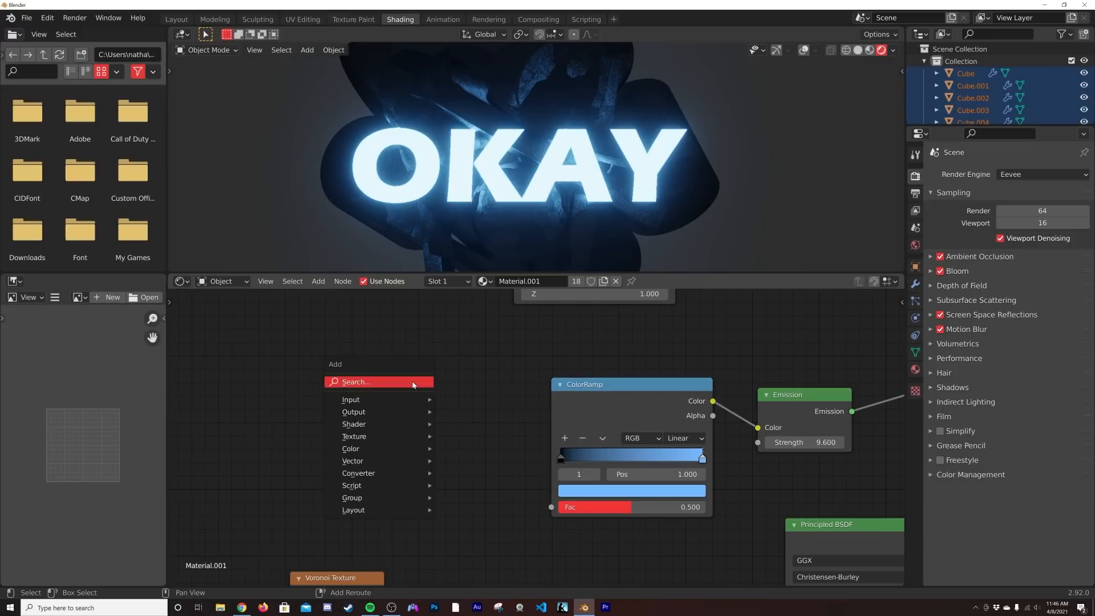
{"action": "left_click", "coordinate": [413, 383]}
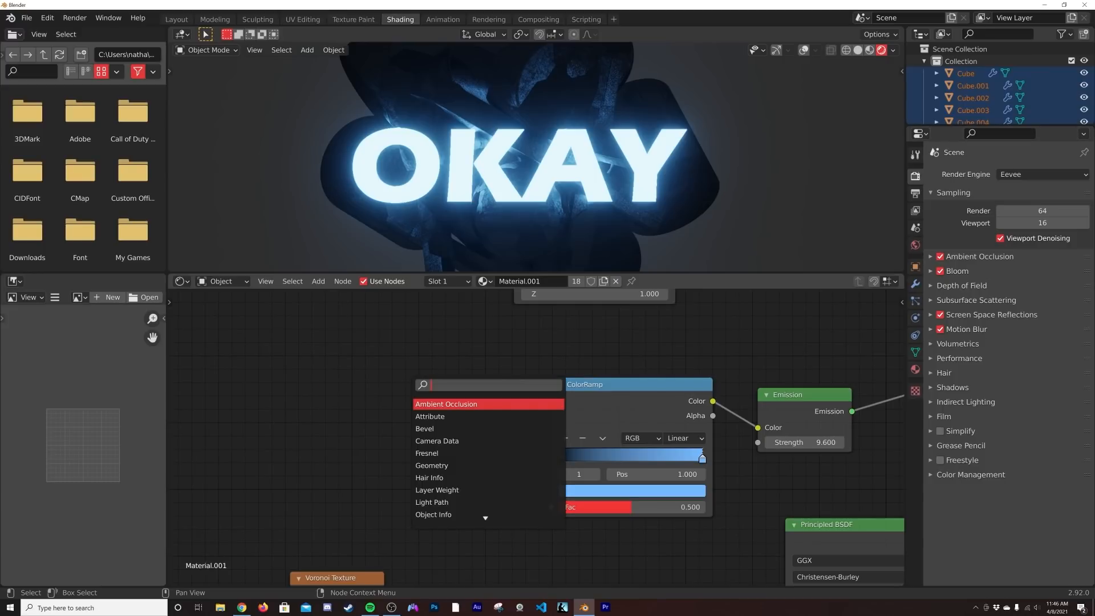
{"action": "type", "text": "lay"}
{"action": "key", "text": "Return"}
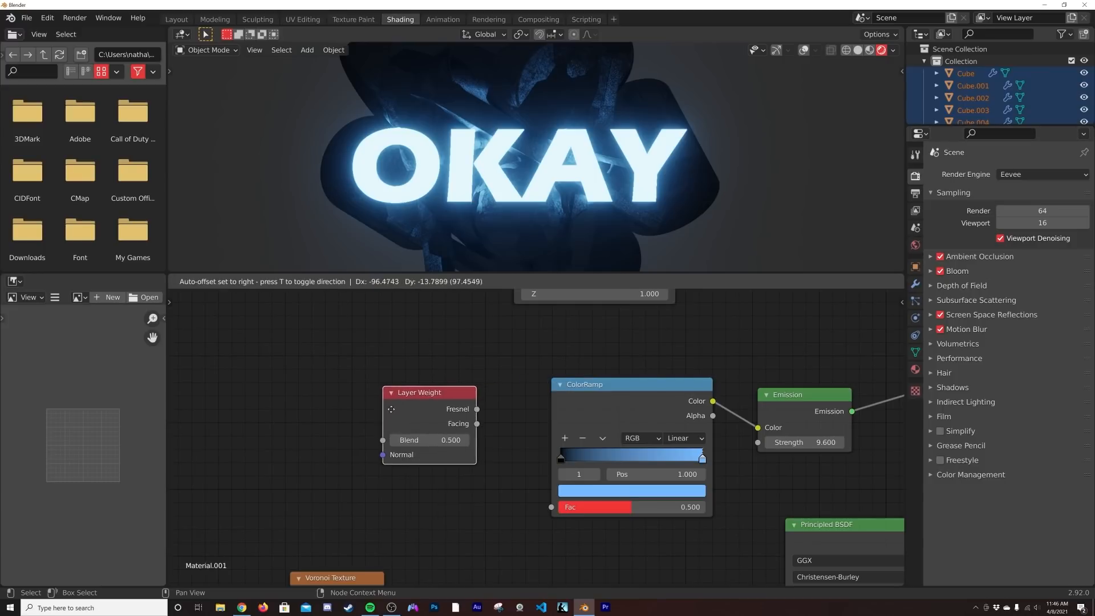
{"action": "left_click", "coordinate": [383, 388]}
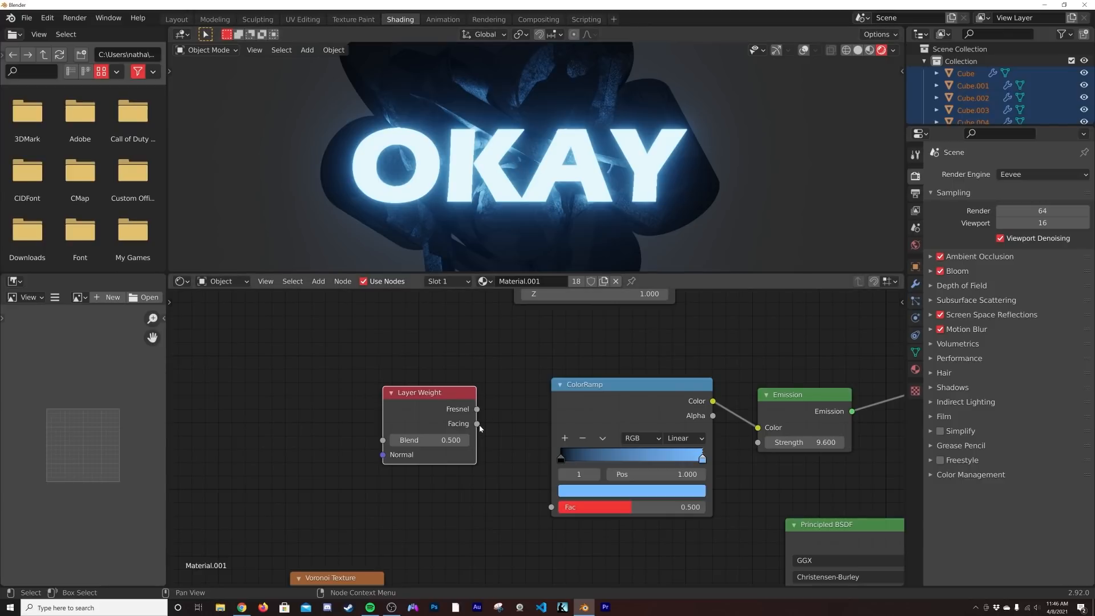
{"action": "left_click_drag", "start_coordinate": [478, 424], "coordinate": [551, 507]}
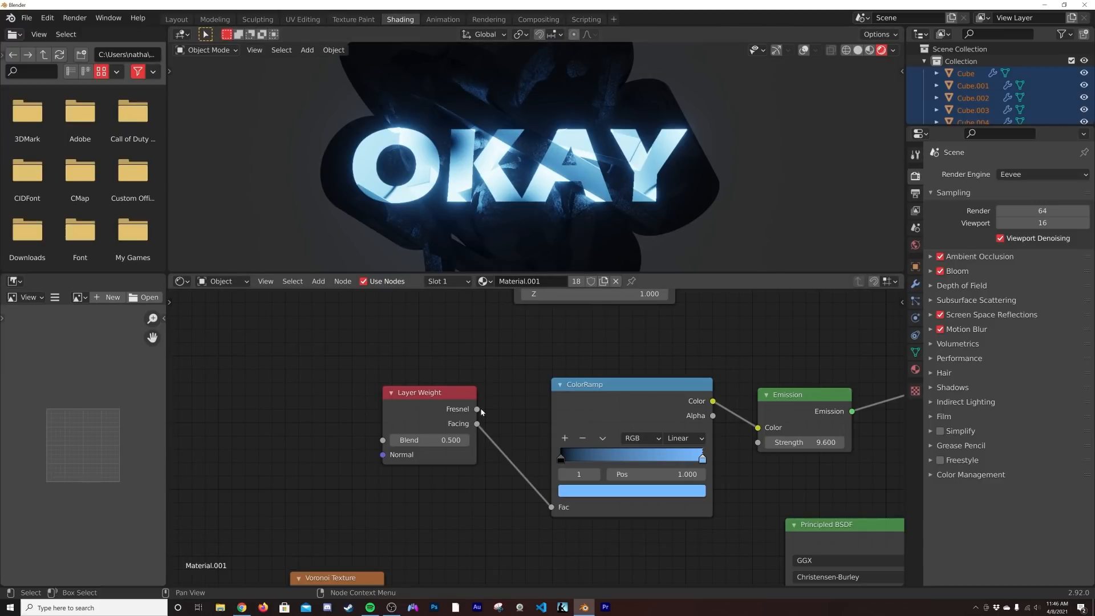
Step: Try Layer Weight's Fresnel output as the ColorRamp factor, reconnect Facing, and return the viewport to the right view
{"action": "left_click_drag", "start_coordinate": [481, 411], "coordinate": [554, 512]}
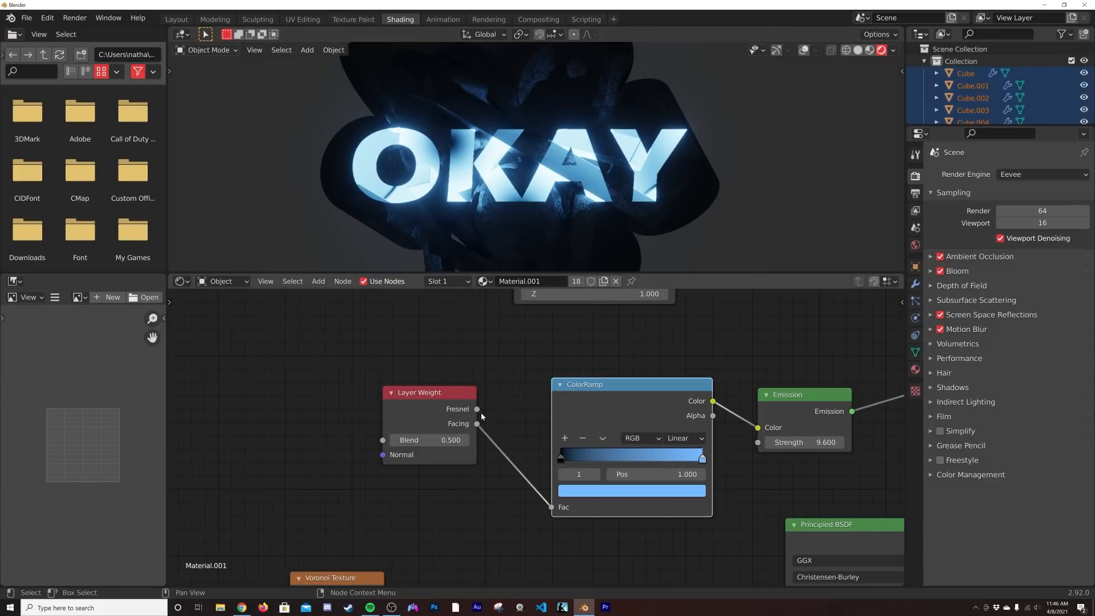
{"action": "left_click_drag", "start_coordinate": [478, 409], "coordinate": [551, 508]}
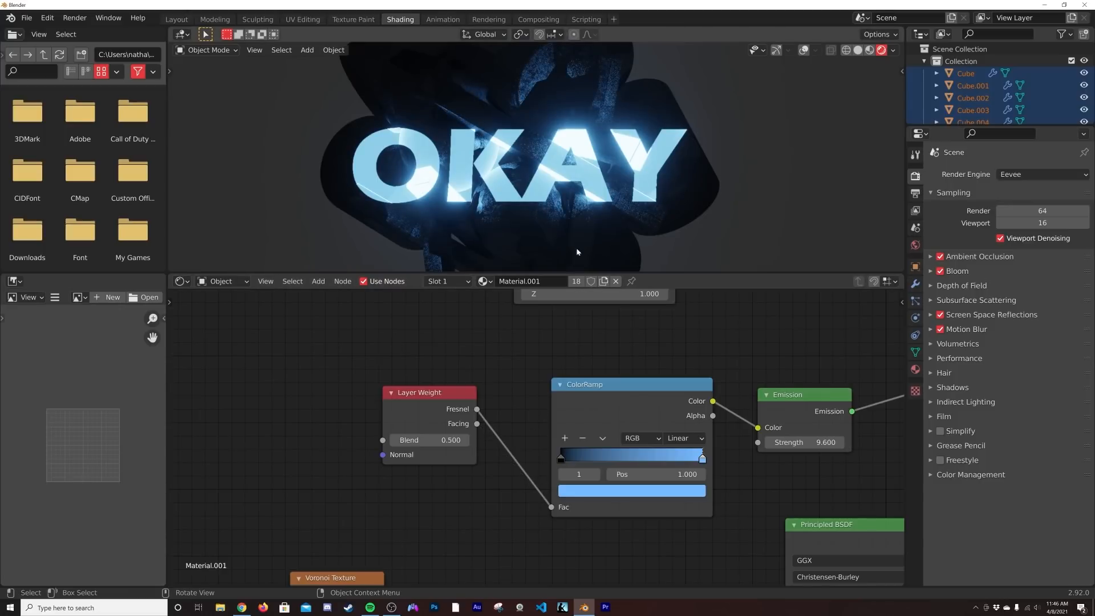
{"action": "left_click_drag", "start_coordinate": [478, 425], "coordinate": [551, 507]}
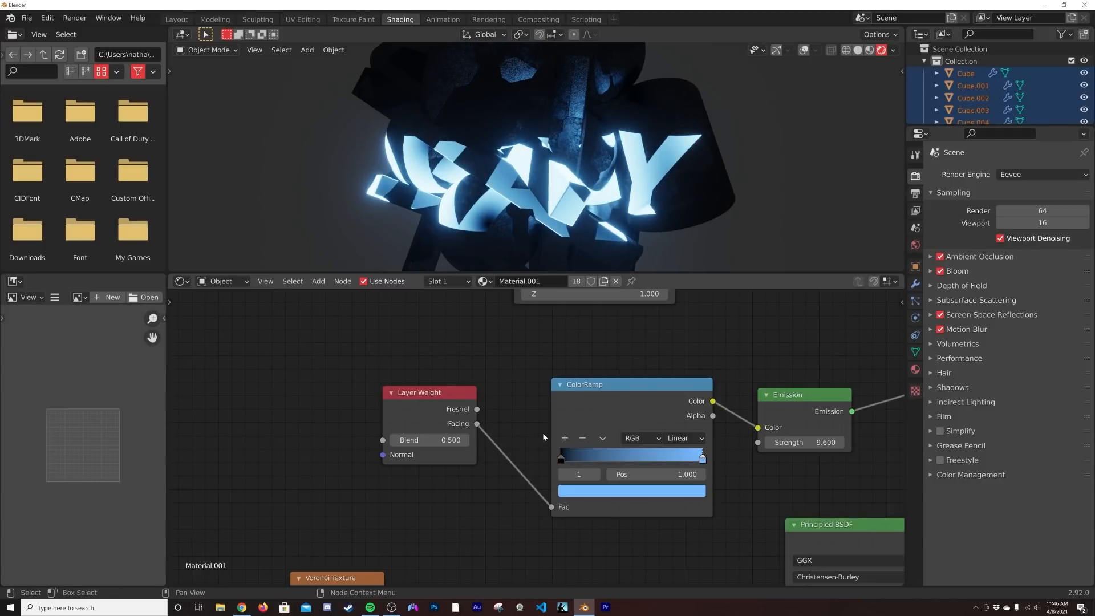
{"action": "key", "text": "grave"}
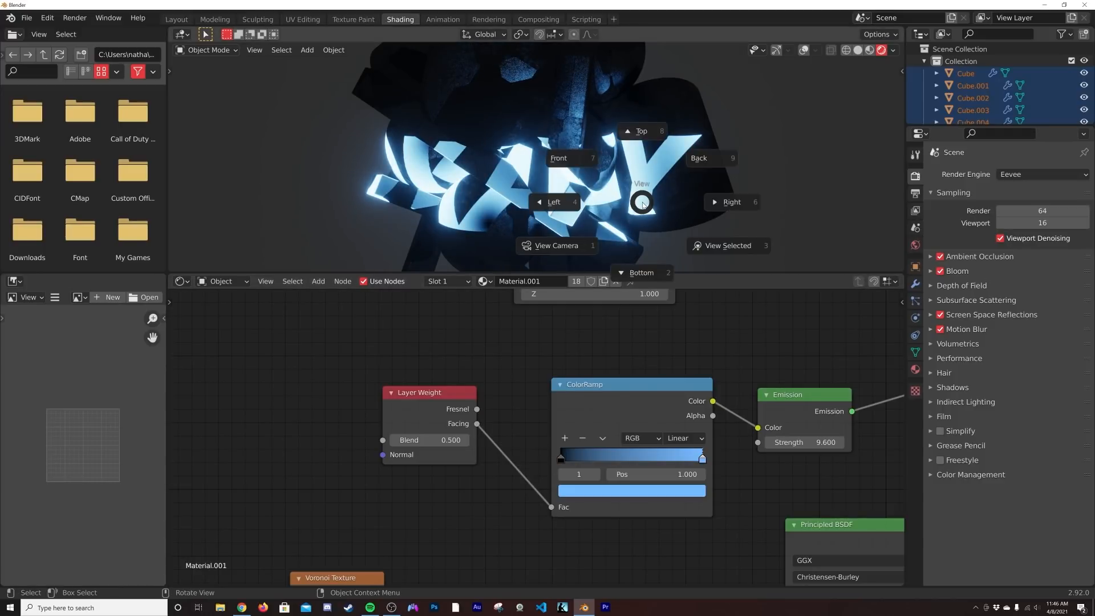
{"action": "left_click", "coordinate": [716, 205]}
Step: Set the blue ColorRamp's interpolation to B-Spline and slide its black stop to the start of the ramp
{"action": "left_click", "coordinate": [701, 439]}
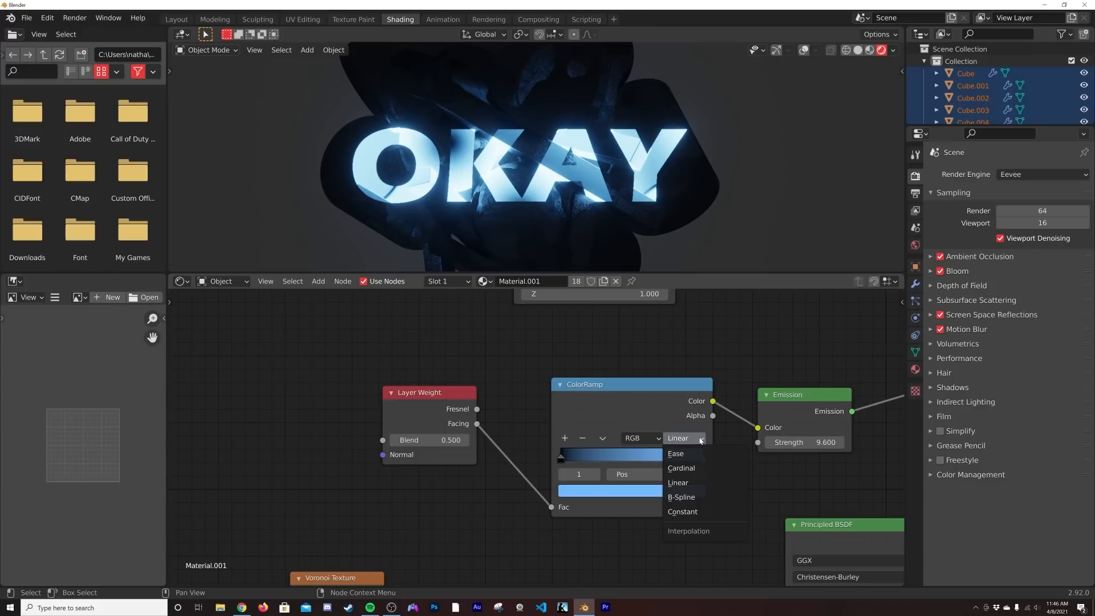
{"action": "left_click", "coordinate": [681, 496]}
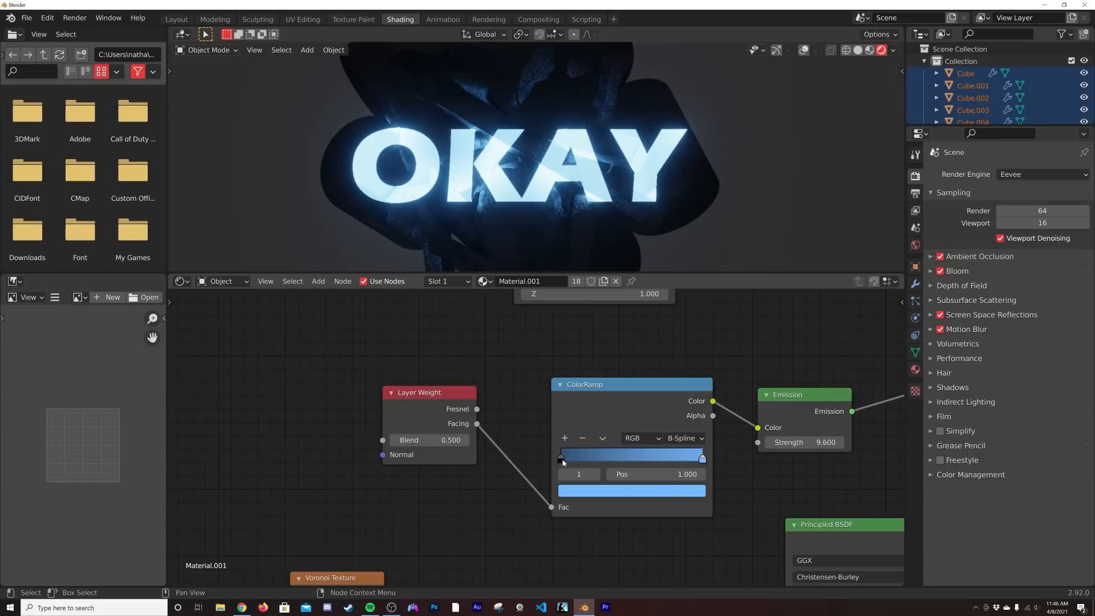
{"action": "mouse_move", "coordinate": [562, 458]}
{"action": "left_mouse_down"}
{"action": "mouse_move", "coordinate": [702, 453]}
{"action": "mouse_move", "coordinate": [543, 456]}
{"action": "left_mouse_up"}
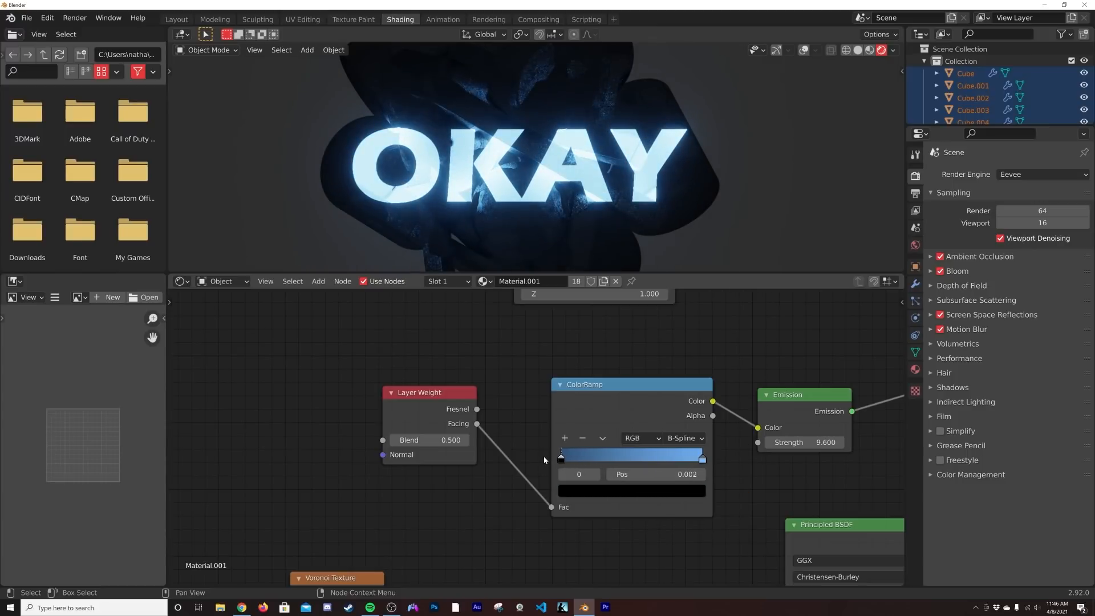
Step: Examine the glowing OKAY lettering up close and from an angle, ending in the straight-on right view
{"action": "scroll", "coordinate": [629, 211], "scroll_direction": "up", "scroll_amount": 4}
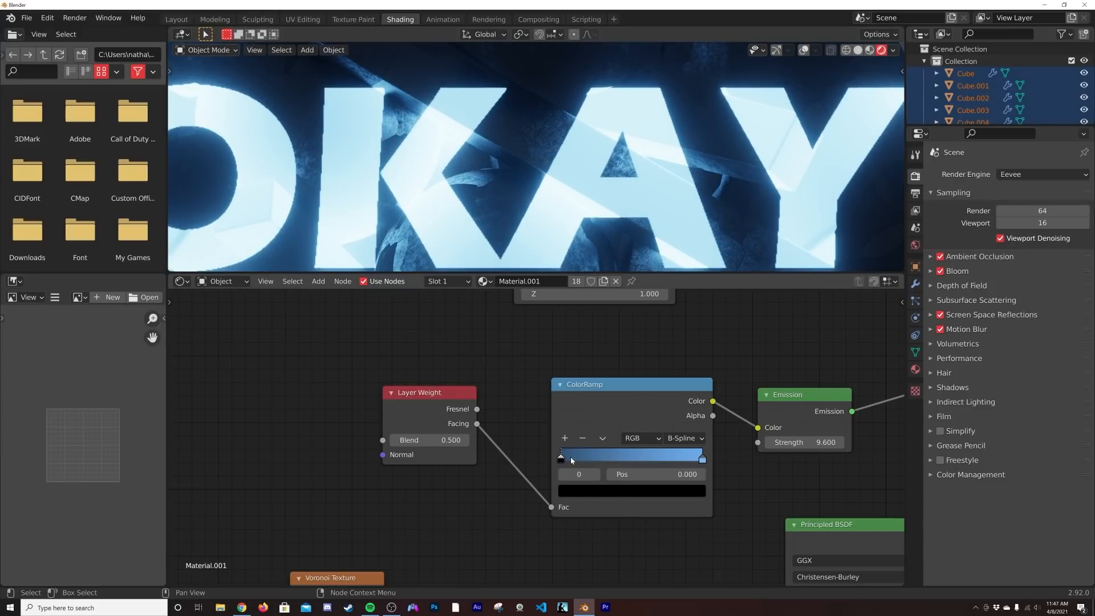
{"action": "scroll", "coordinate": [601, 140], "scroll_direction": "down", "scroll_amount": 4}
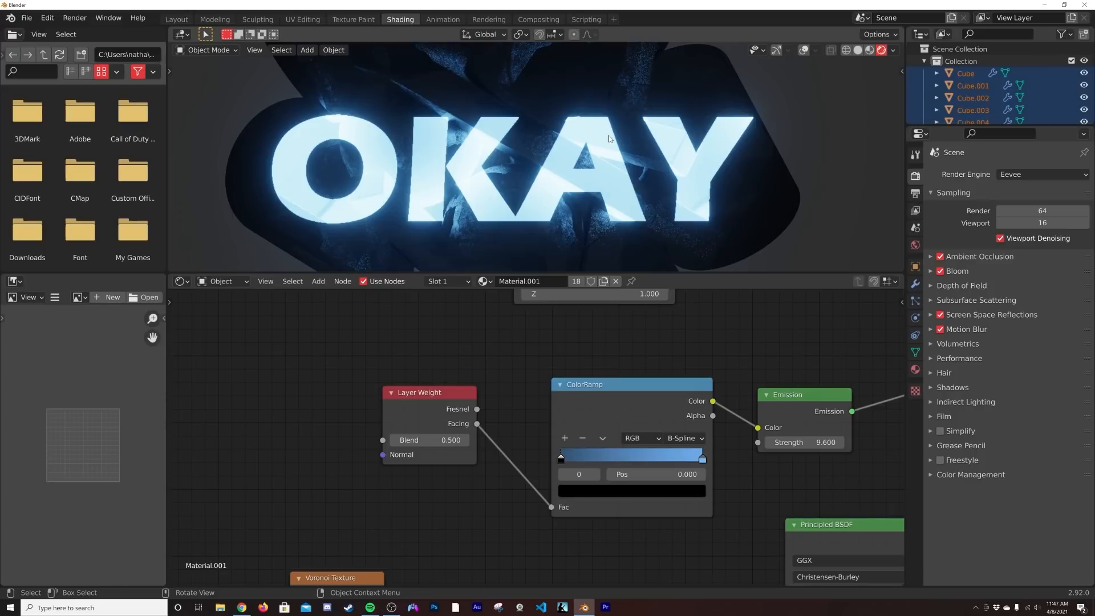
{"action": "middle_click_drag", "start_coordinate": [610, 142], "coordinate": [559, 178]}
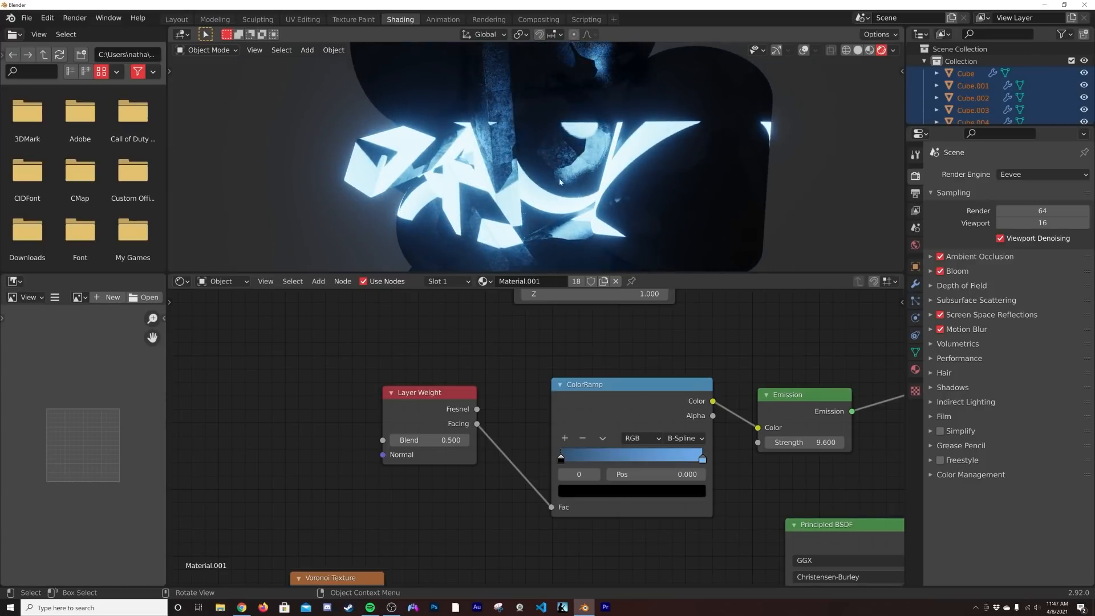
{"action": "scroll", "coordinate": [559, 178], "scroll_direction": "up", "scroll_amount": 3}
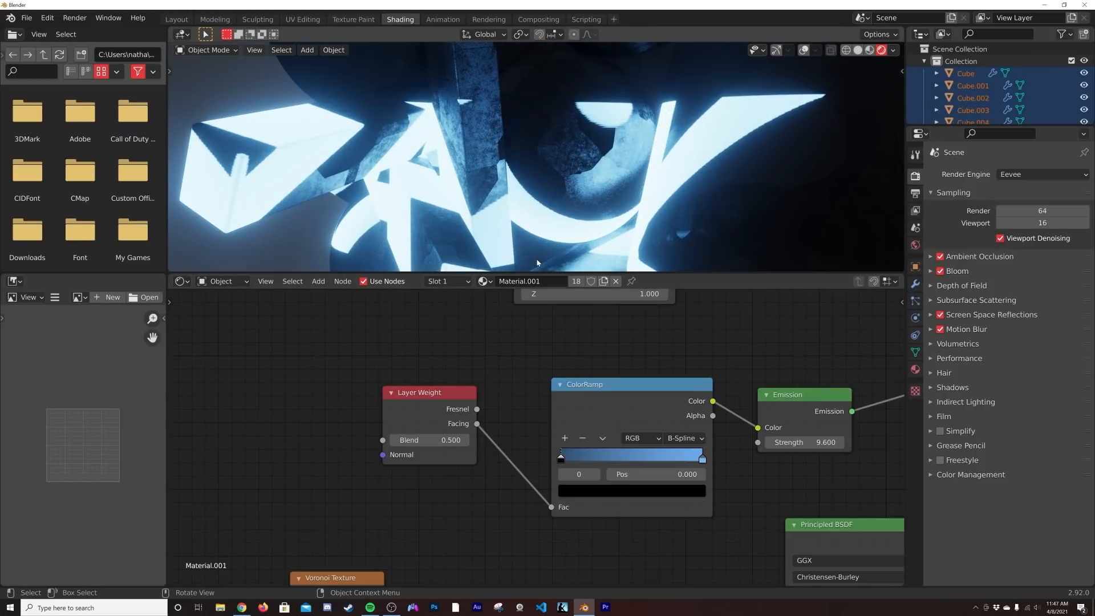
{"action": "key", "text": "grave"}
{"action": "key", "text": "Escape"}
{"action": "key", "text": "grave"}
{"action": "left_click", "coordinate": [761, 231]}
Step: Set the Layer Weight node's Blend value to 0.3
{"action": "left_click", "coordinate": [415, 450]}
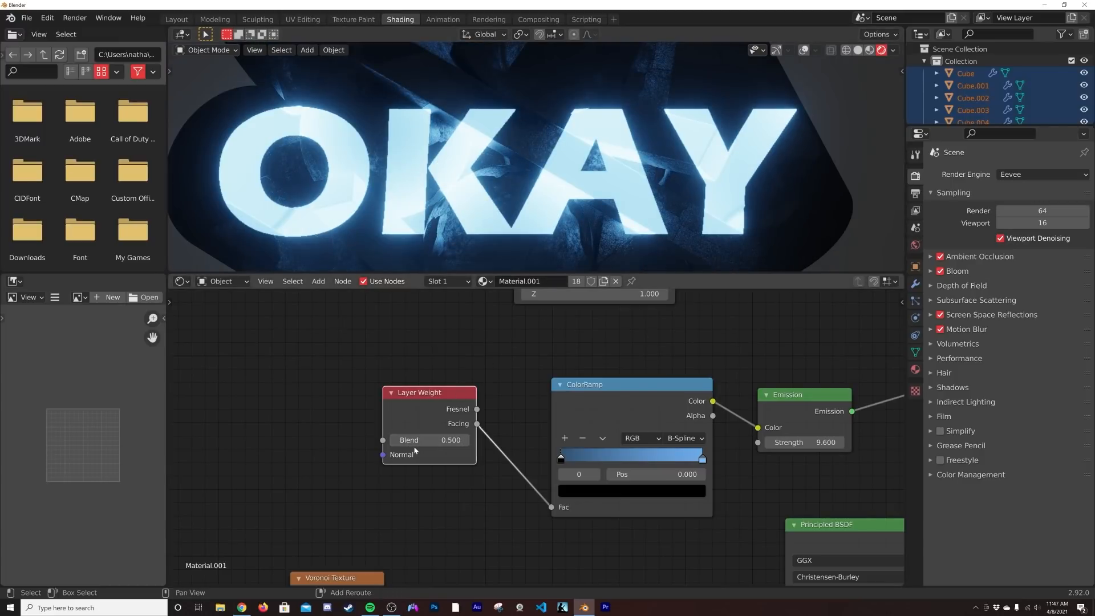
{"action": "mouse_move", "coordinate": [428, 440]}
{"action": "left_mouse_down"}
{"action": "mouse_move", "coordinate": [400, 440]}
{"action": "mouse_move", "coordinate": [469, 440]}
{"action": "mouse_move", "coordinate": [391, 440]}
{"action": "mouse_move", "coordinate": [414, 441]}
{"action": "left_mouse_up"}
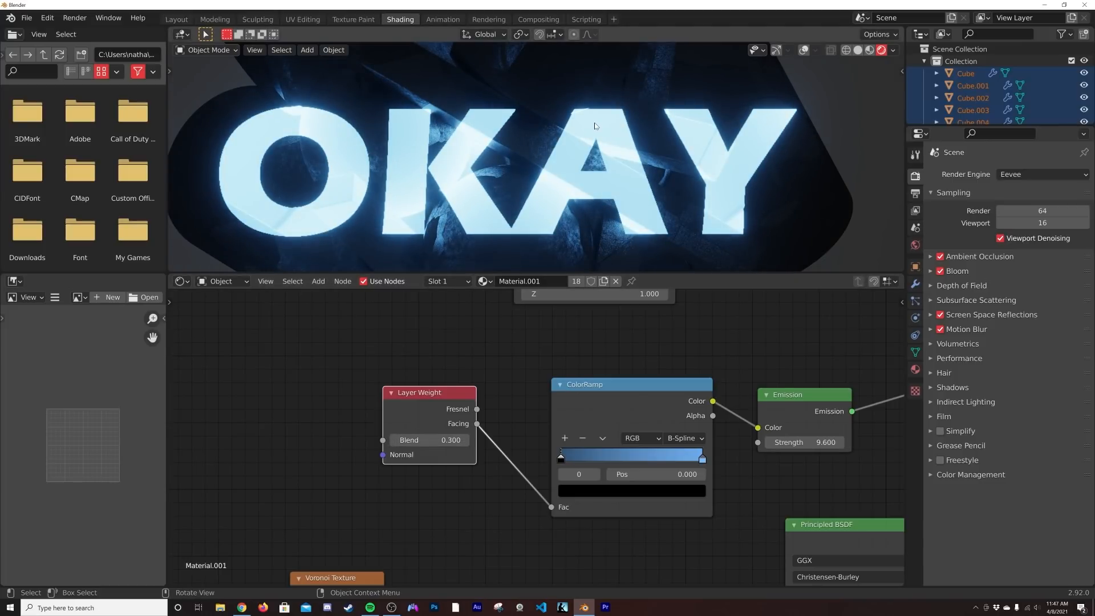
{"action": "scroll", "coordinate": [615, 147], "scroll_direction": "down", "scroll_amount": 4}
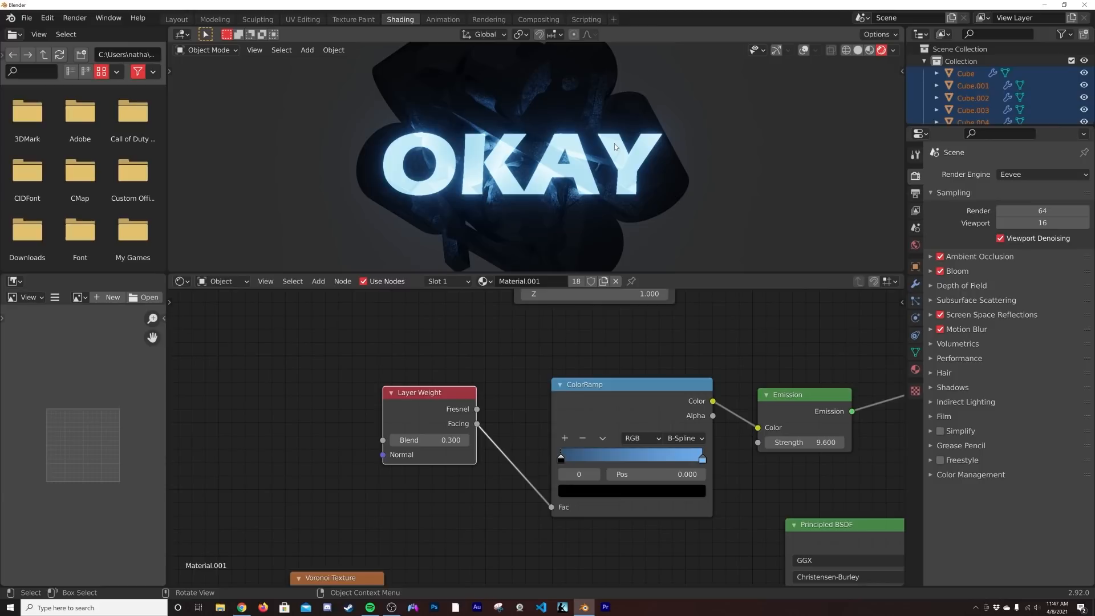
Step: Switch to the Layout workspace, deselect all objects, and add a camera at the origin facing along the right view
{"action": "left_click", "coordinate": [176, 19]}
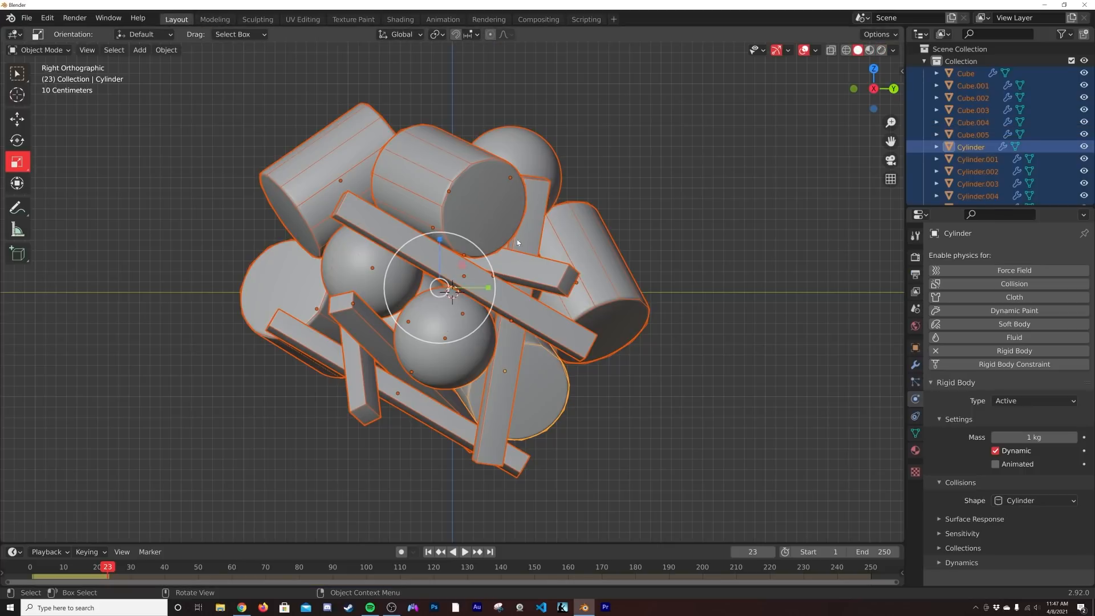
{"action": "left_click", "coordinate": [648, 226]}
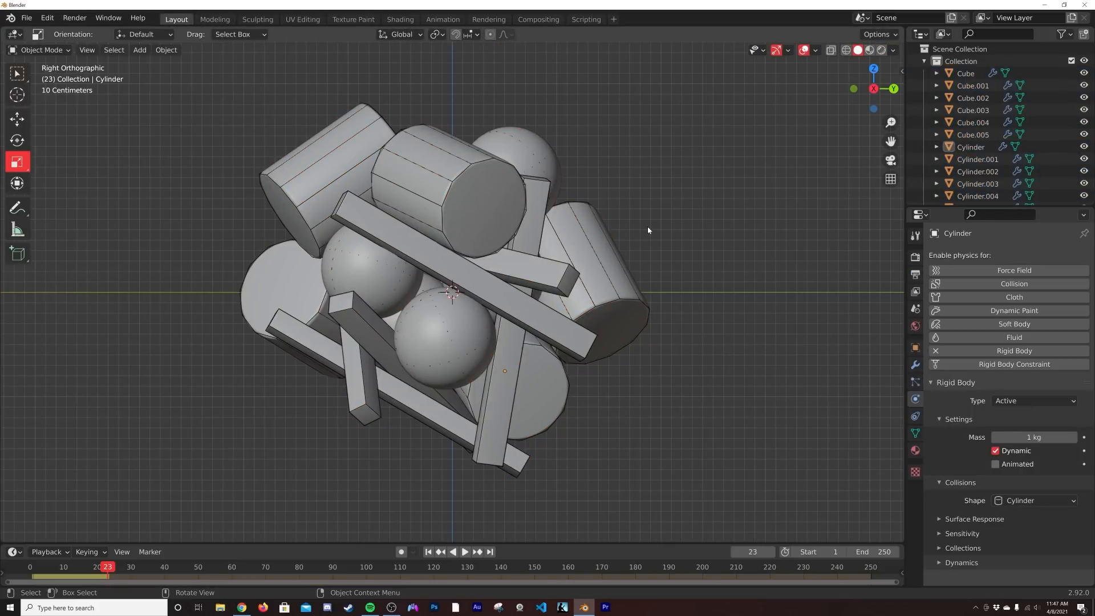
{"action": "key", "text": "shift+a"}
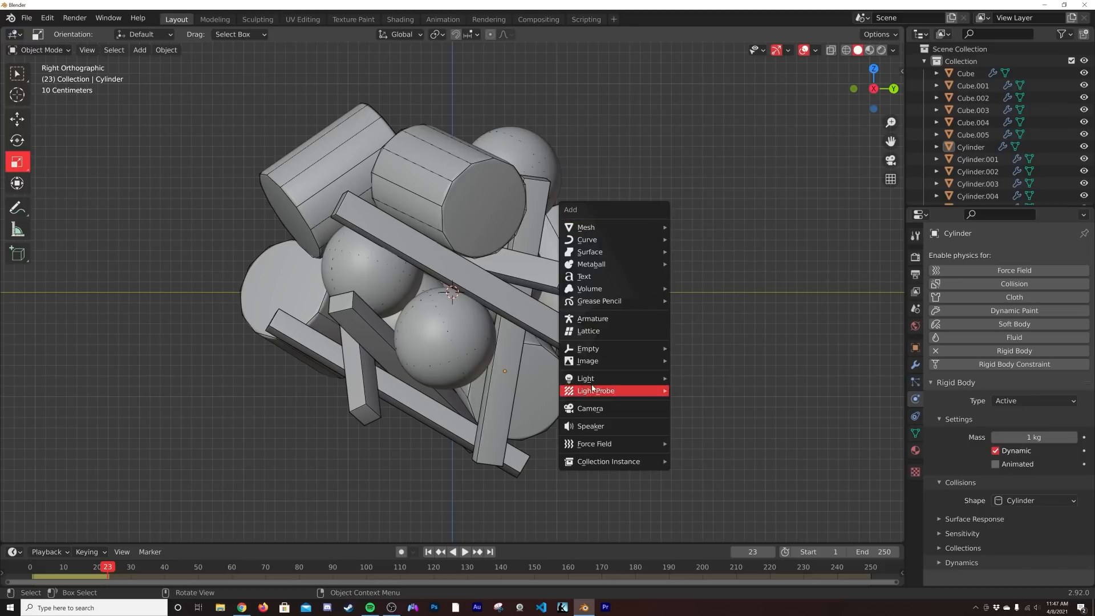
{"action": "left_click", "coordinate": [590, 408]}
{"action": "middle_click_drag", "start_coordinate": [589, 409], "coordinate": [573, 331]}
Step: Add a Bezier circle with a 1 m radius at the world origin
{"action": "key", "text": "shift+a"}
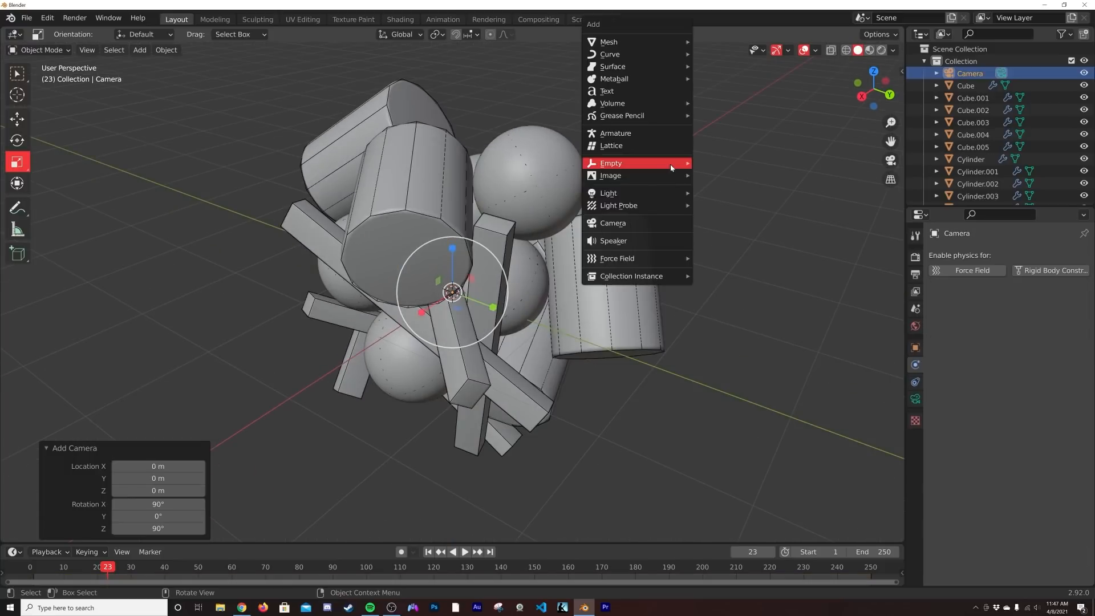
{"action": "mouse_move", "coordinate": [635, 55]}
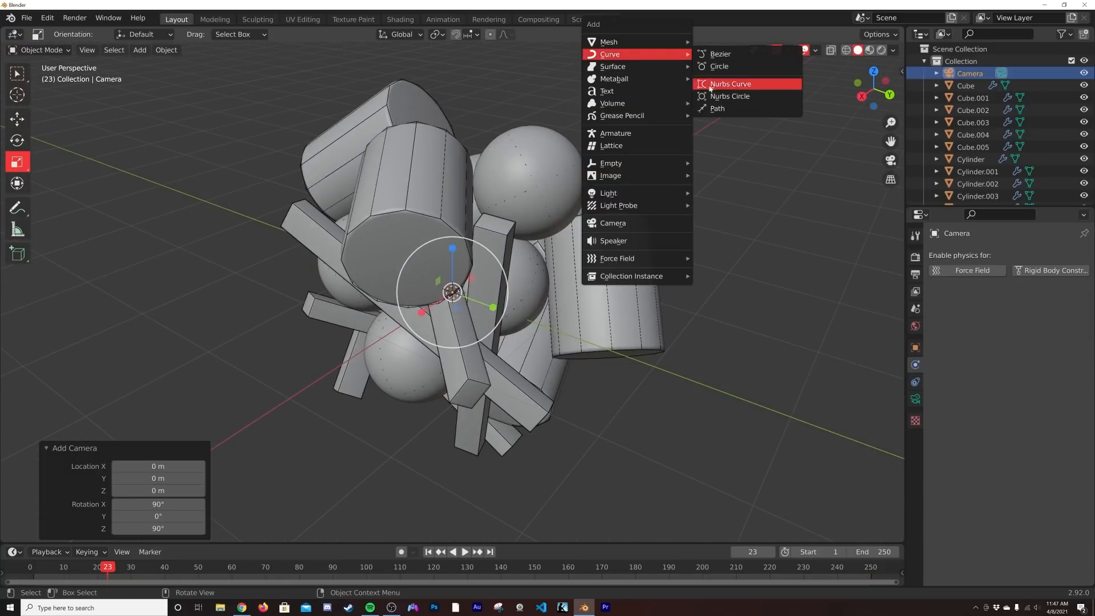
{"action": "left_click", "coordinate": [726, 69]}
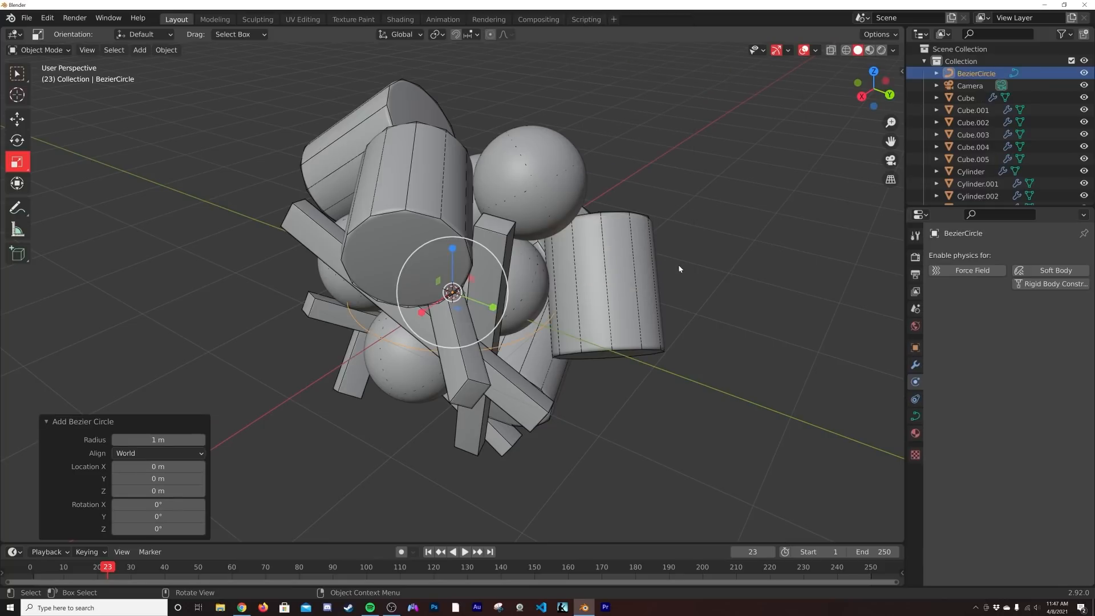
Step: Give the camera a Follow Path constraint with BezierCircle as its target
{"action": "left_click", "coordinate": [970, 86]}
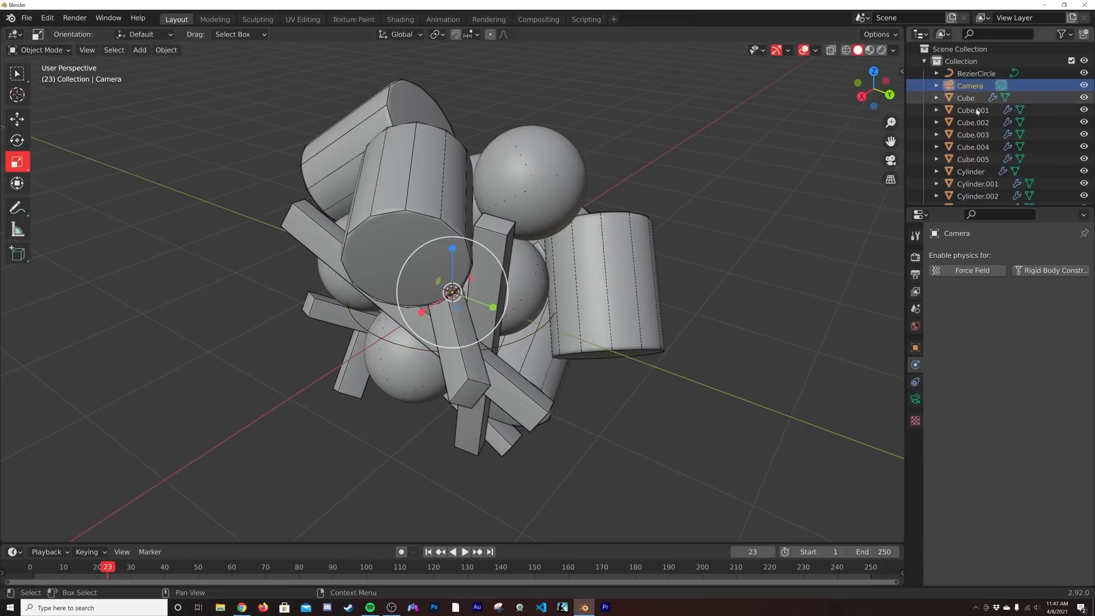
{"action": "left_click", "coordinate": [915, 383]}
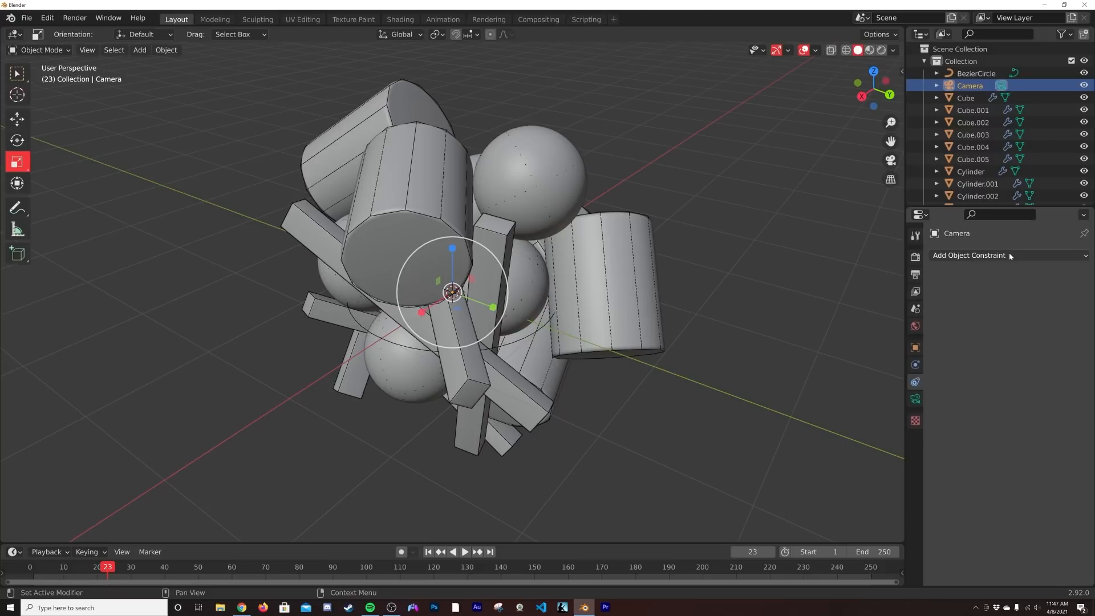
{"action": "left_click", "coordinate": [993, 256]}
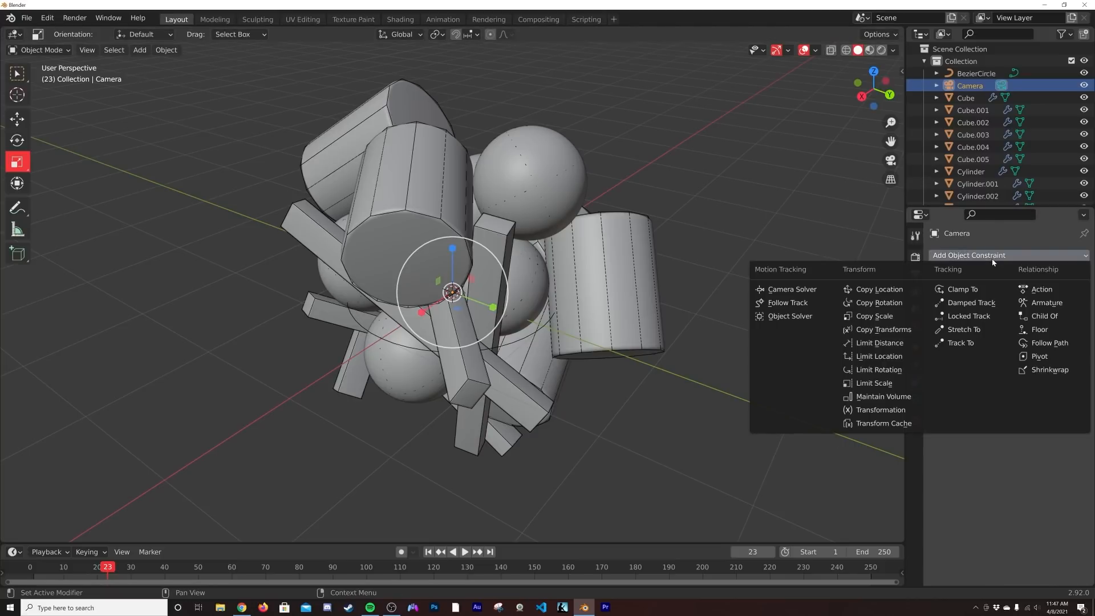
{"action": "left_click", "coordinate": [1037, 342]}
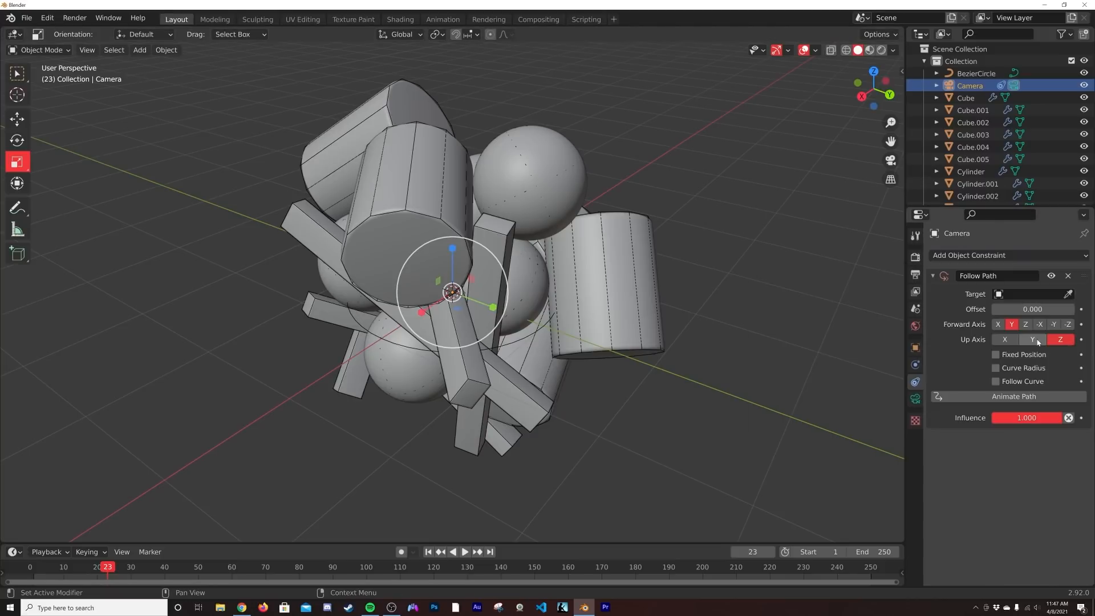
{"action": "left_click", "coordinate": [1027, 294]}
{"action": "left_click", "coordinate": [1003, 311]}
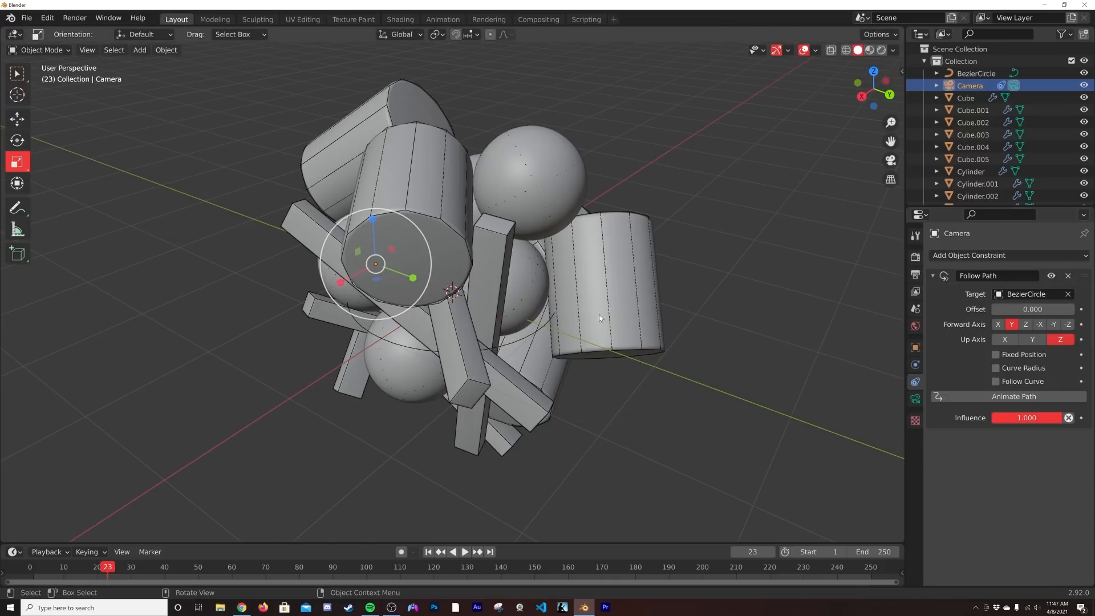
Step: Scale the Bezier circle up by about 4.56 so that it rings the object cluster
{"action": "left_click", "coordinate": [536, 333]}
{"action": "scroll", "coordinate": [625, 290], "scroll_direction": "down", "scroll_amount": 5}
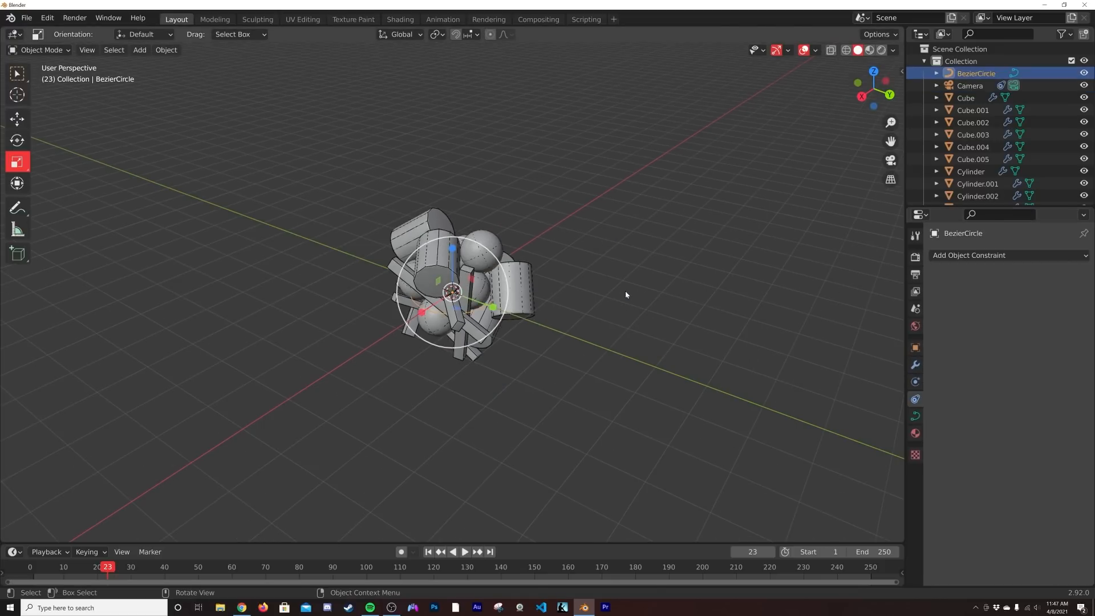
{"action": "key", "text": "s"}
{"action": "left_click", "coordinate": [310, 391]}
{"action": "scroll", "coordinate": [487, 367], "scroll_direction": "up", "scroll_amount": 3}
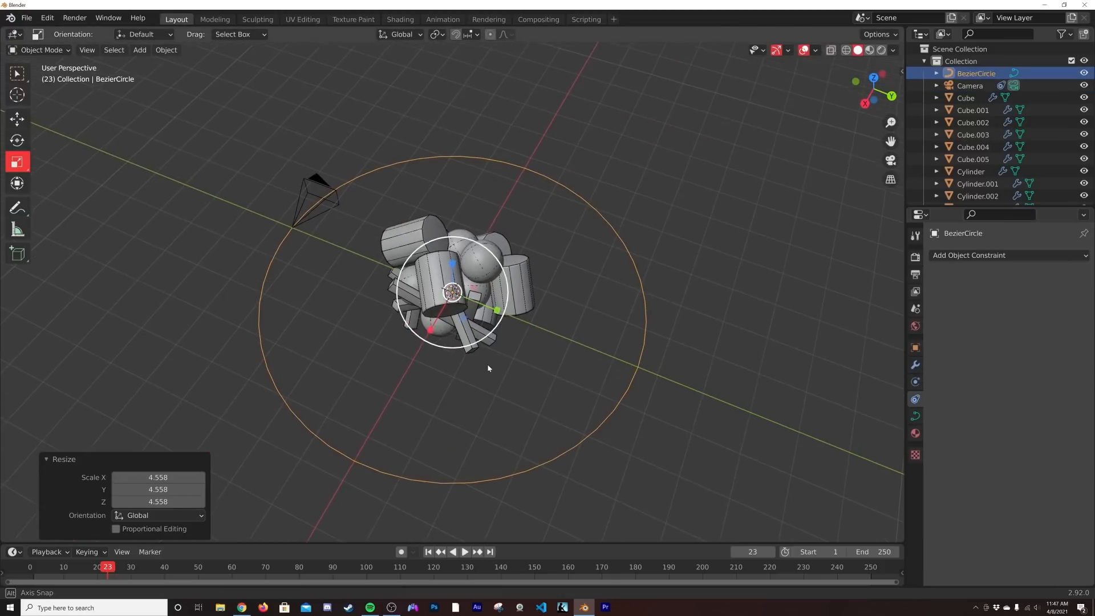
Step: Turn on Follow Curve in the camera's Follow Path constraint and test its offset, returning the offset to 0
{"action": "left_click", "coordinate": [321, 180]}
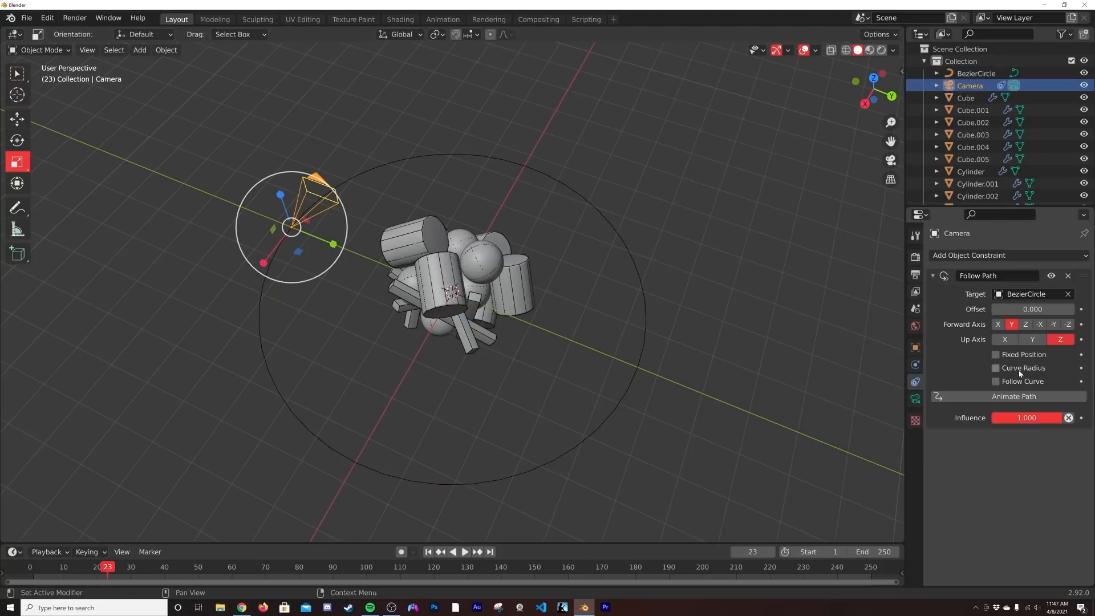
{"action": "left_click", "coordinate": [996, 382]}
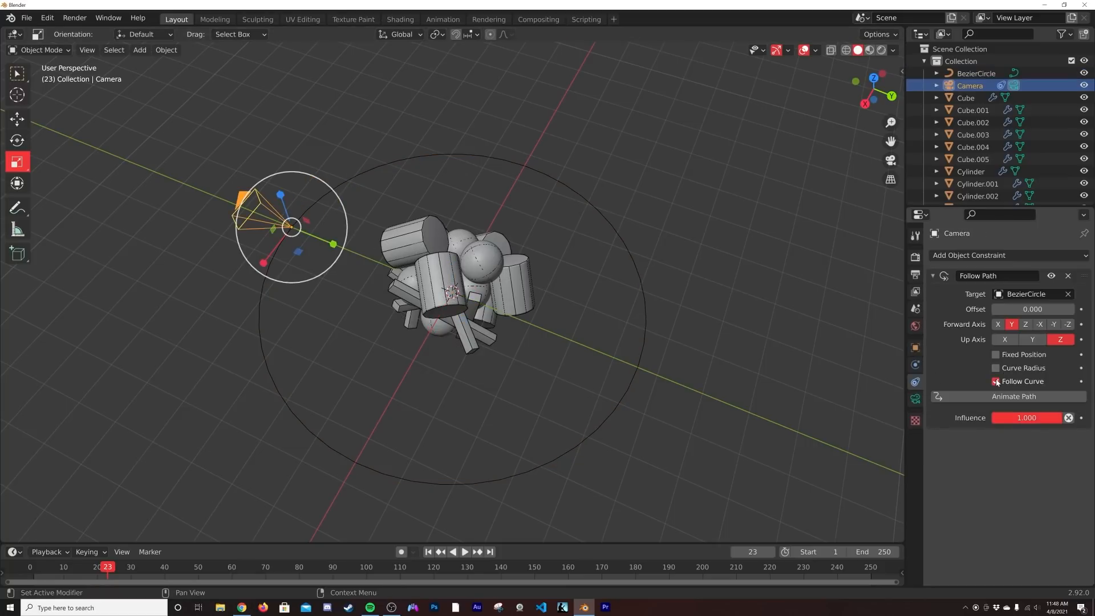
{"action": "left_click_drag", "start_coordinate": [1037, 310], "coordinate": [959, 310]}
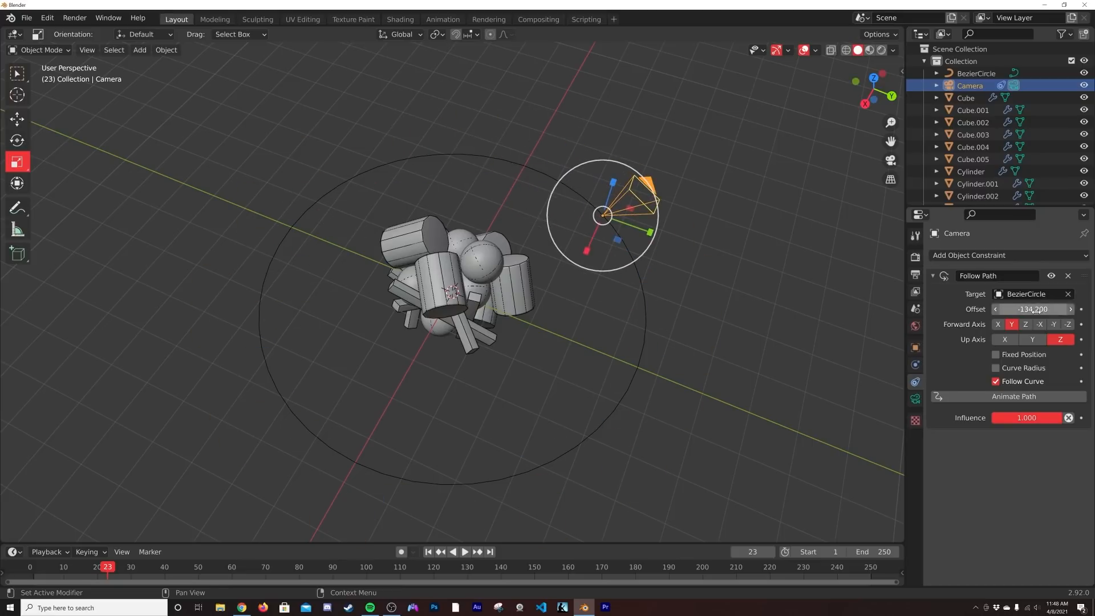
{"action": "left_click", "coordinate": [1033, 310]}
{"action": "type", "text": "0"}
{"action": "key", "text": "Return"}
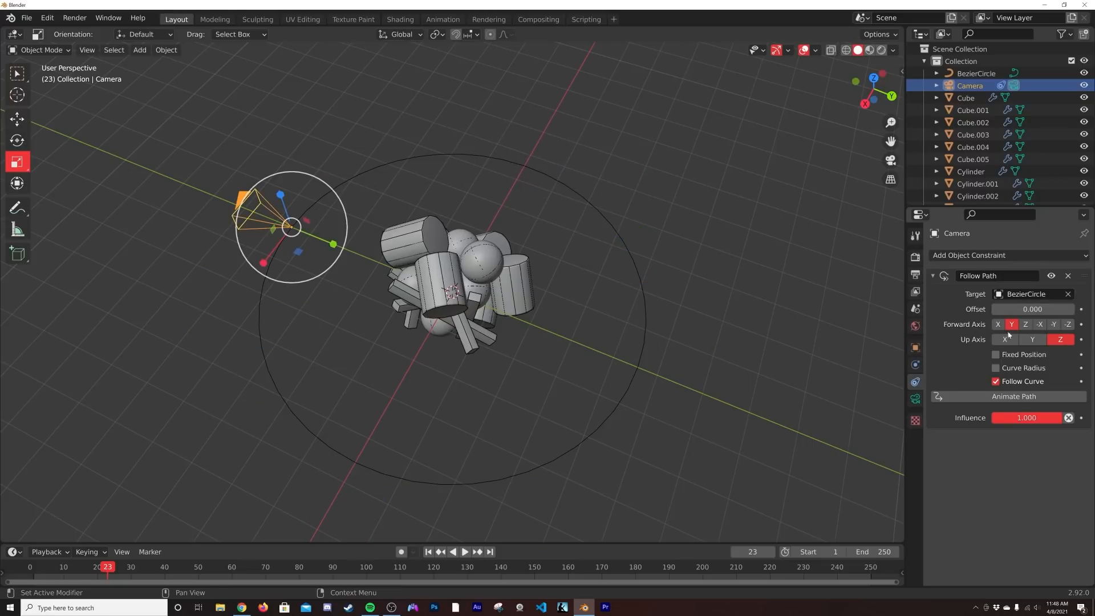
Step: Set the constraint's forward axis to -Y and test moving the camera around the circle, undoing the offset change
{"action": "left_click", "coordinate": [1054, 324]}
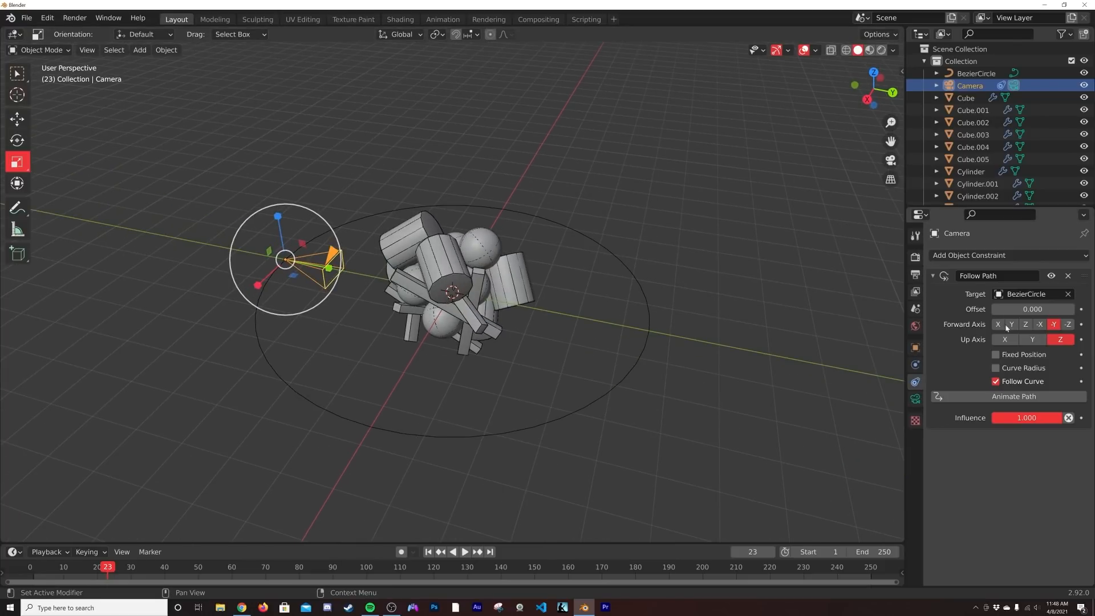
{"action": "middle_click_drag", "start_coordinate": [539, 300], "coordinate": [593, 288]}
{"action": "middle_click_drag", "start_coordinate": [545, 346], "coordinate": [603, 334]}
{"action": "left_click_drag", "start_coordinate": [1033, 308], "coordinate": [992, 309]}
{"action": "key", "text": "ctrl+z"}
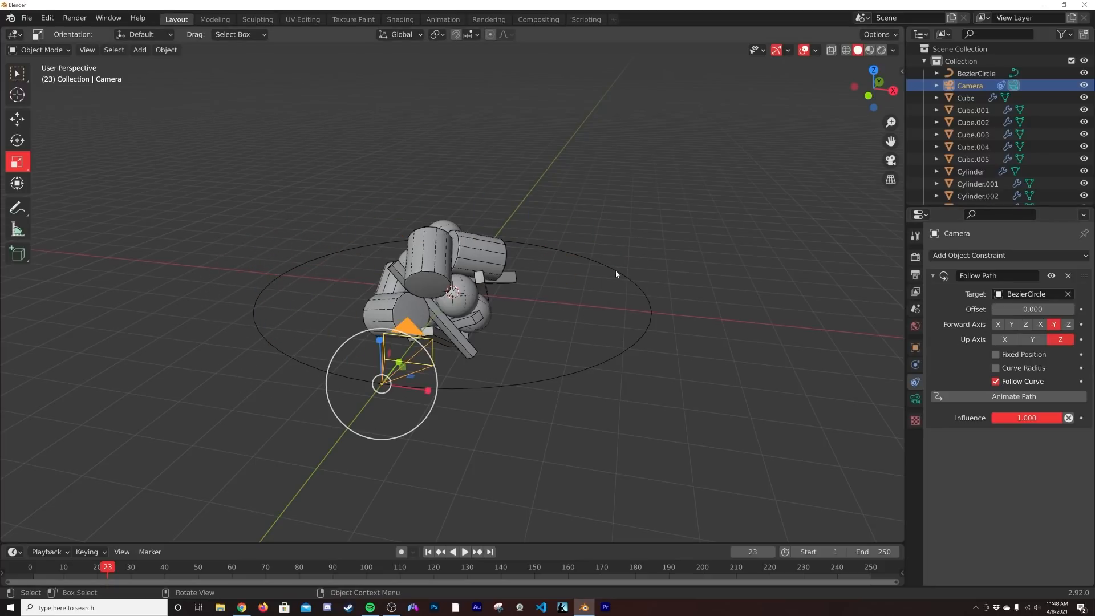
Step: Look through the camera and enlarge the circle path until the whole cluster fits inside the frame
{"action": "middle_click_drag", "start_coordinate": [638, 294], "coordinate": [628, 296]}
{"action": "key", "text": "KP_0"}
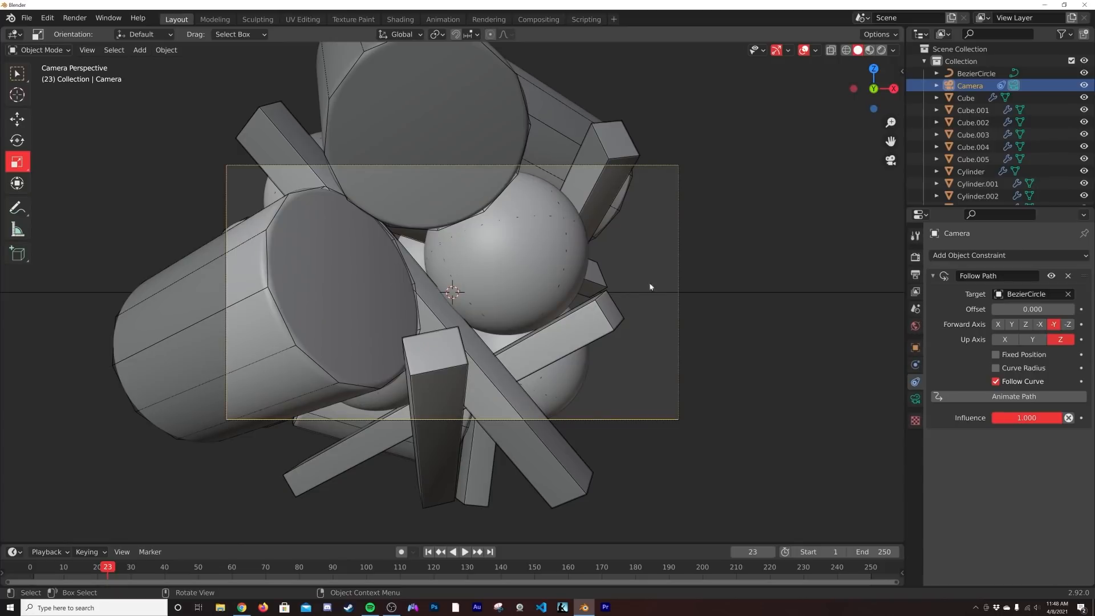
{"action": "left_click", "coordinate": [763, 293]}
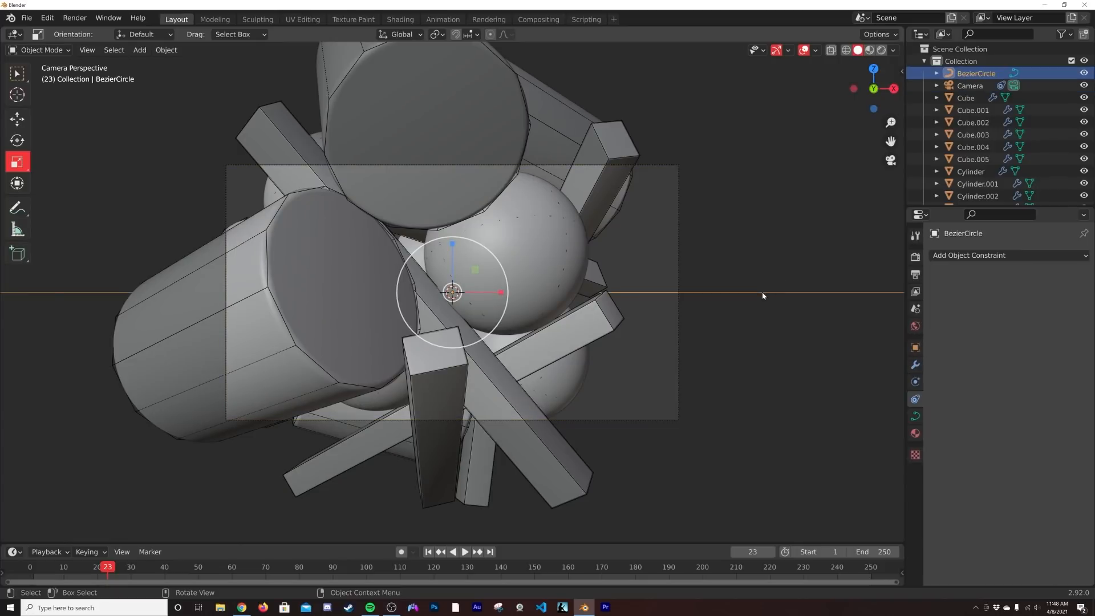
{"action": "key", "text": "s"}
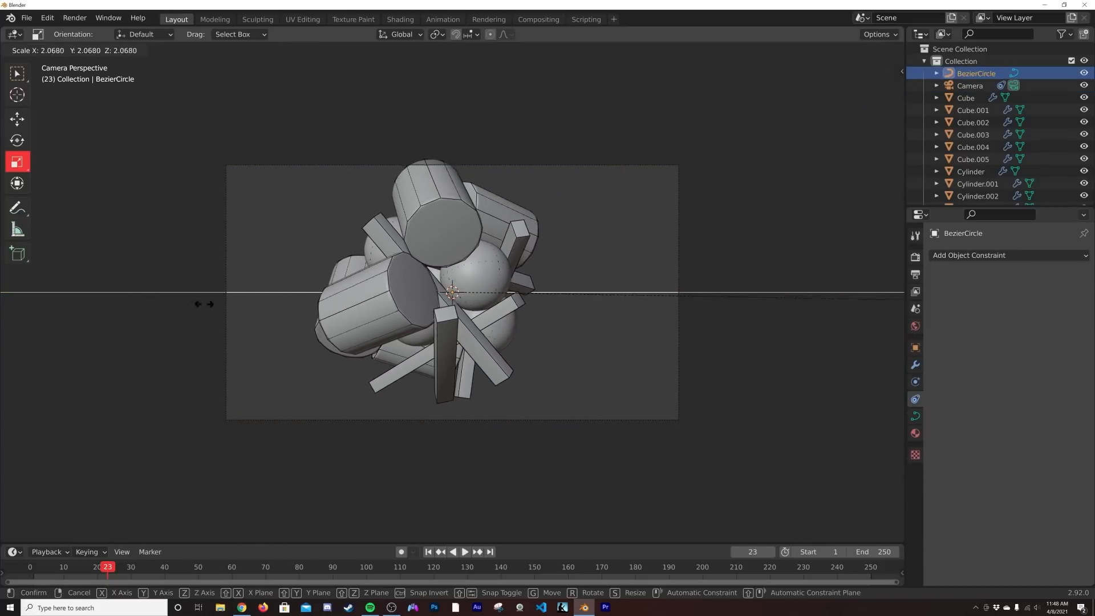
{"action": "left_click", "coordinate": [320, 318]}
Step: Set the camera's focal length to 85 mm
{"action": "left_click", "coordinate": [970, 86]}
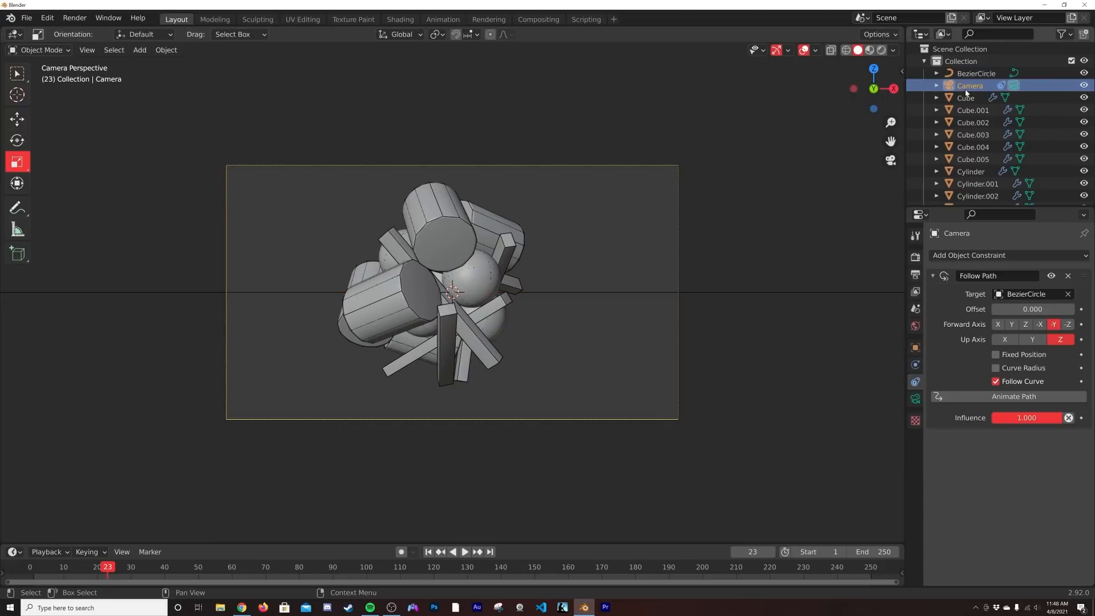
{"action": "left_click", "coordinate": [915, 398]}
{"action": "left_click", "coordinate": [1019, 311]}
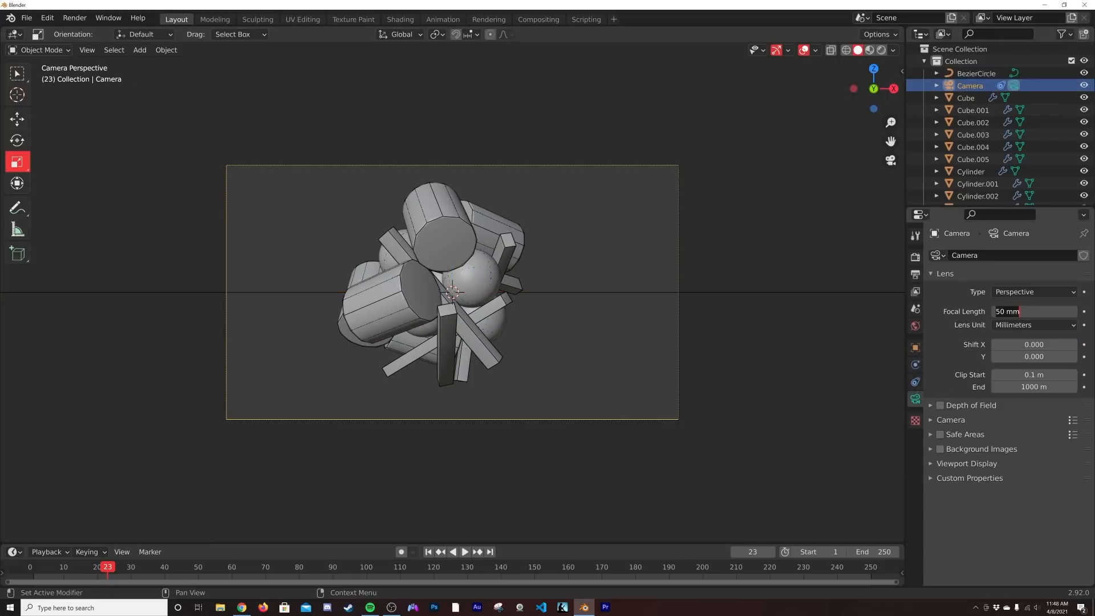
{"action": "type", "text": "85"}
{"action": "key", "text": "Return"}
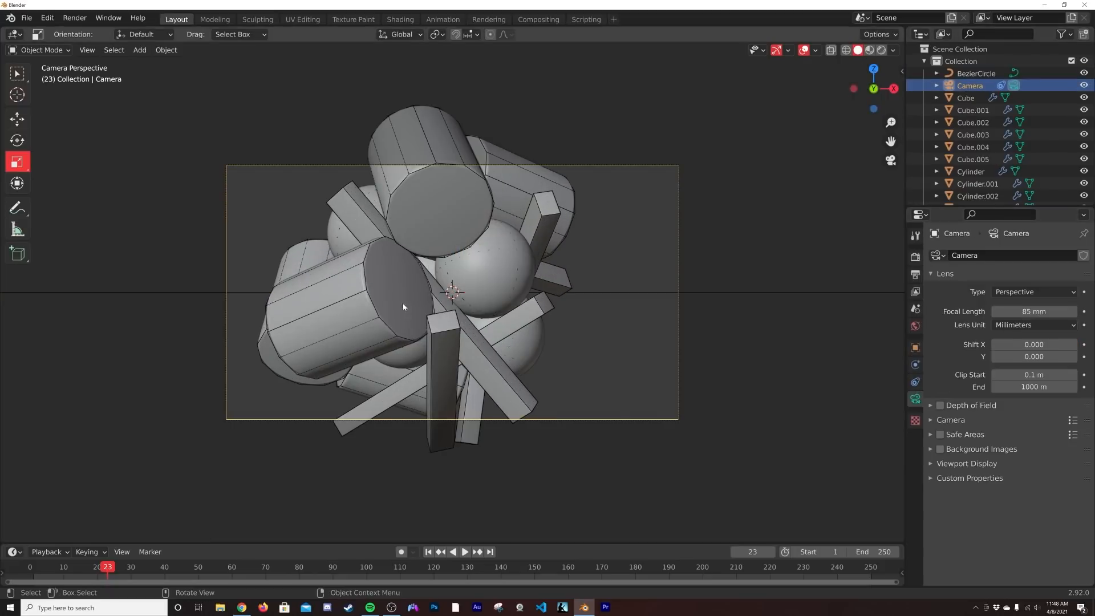
Step: Scale the circle path up by about 1.59 to fit the cluster in the longer lens's frame
{"action": "left_click", "coordinate": [758, 293]}
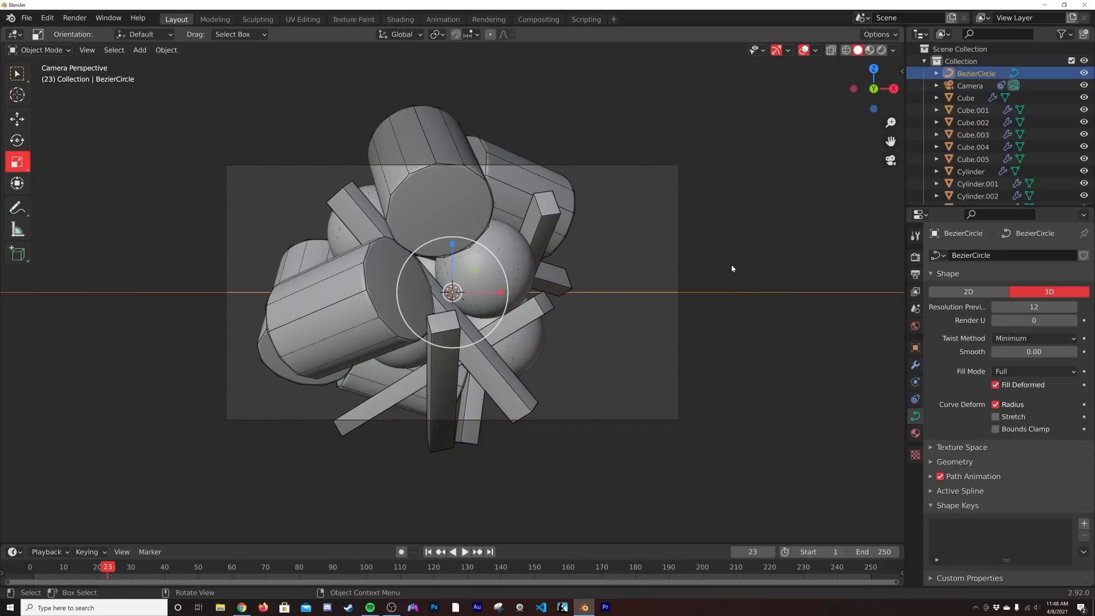
{"action": "key", "text": "s"}
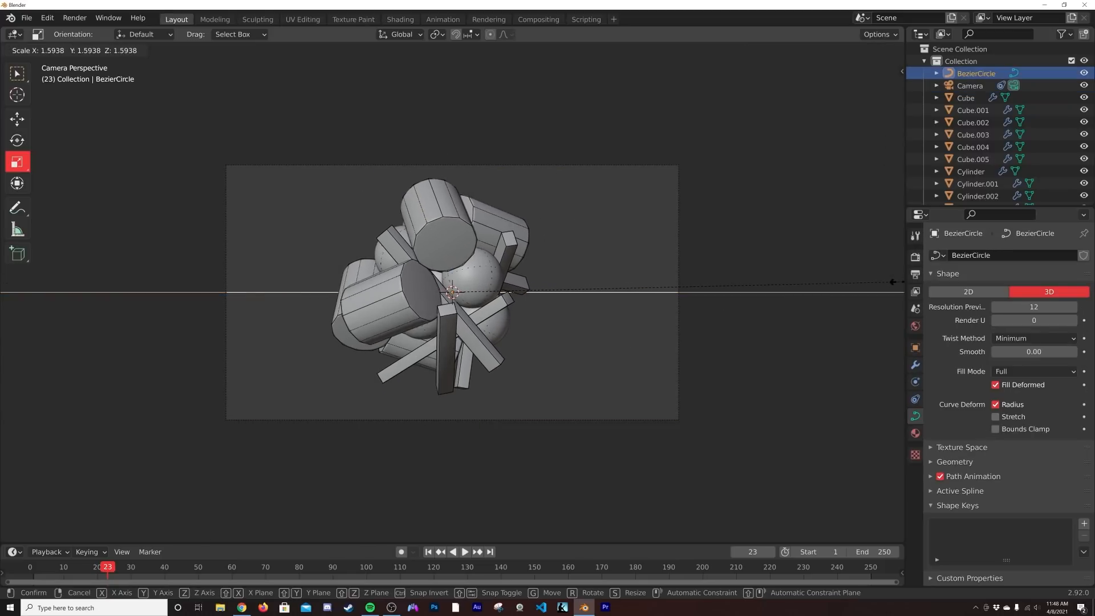
{"action": "left_click", "coordinate": [892, 282]}
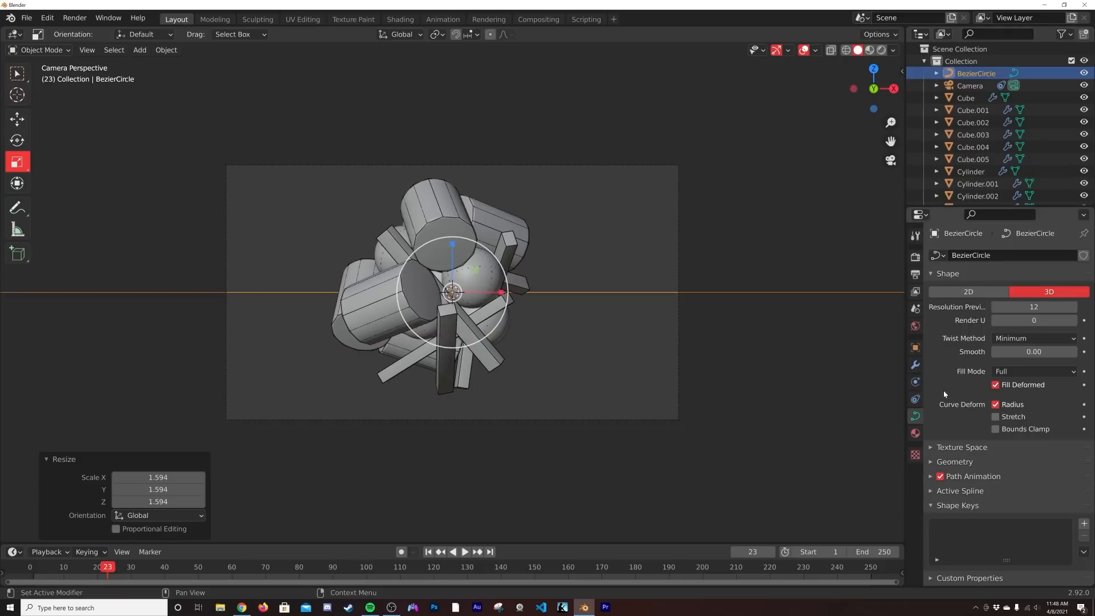
Step: Show the rendered view and set the camera's Follow Path offset to 25.7 so the OKAY text lines up straight-on
{"action": "left_click", "coordinate": [970, 86]}
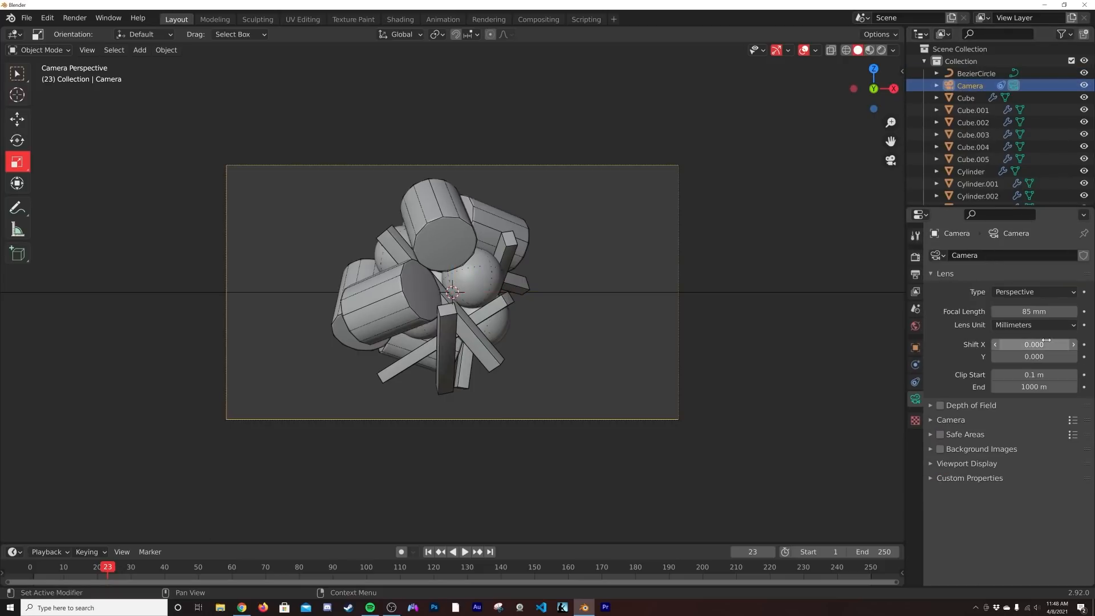
{"action": "left_click", "coordinate": [916, 365]}
{"action": "left_click", "coordinate": [916, 382]}
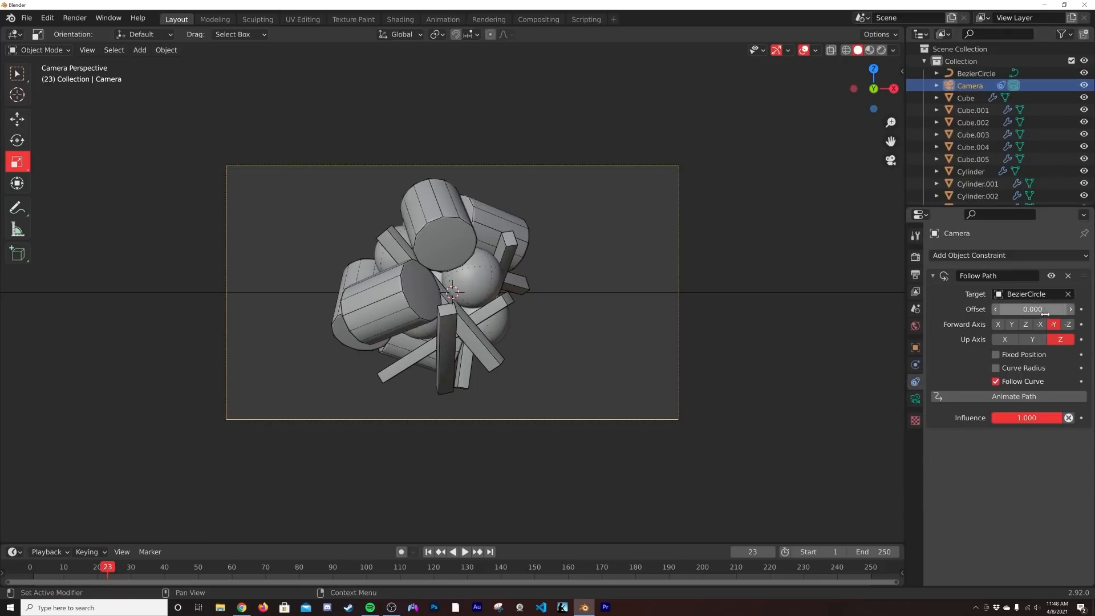
{"action": "key", "text": "z"}
{"action": "left_click", "coordinate": [707, 268]}
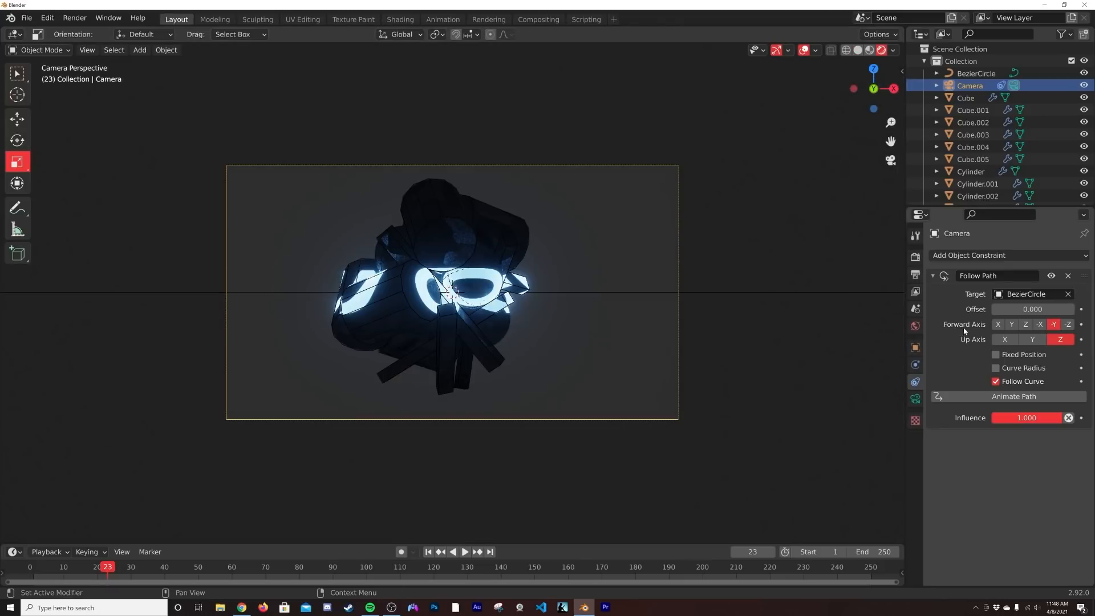
{"action": "left_click_drag", "start_coordinate": [1032, 308], "coordinate": [1000, 309]}
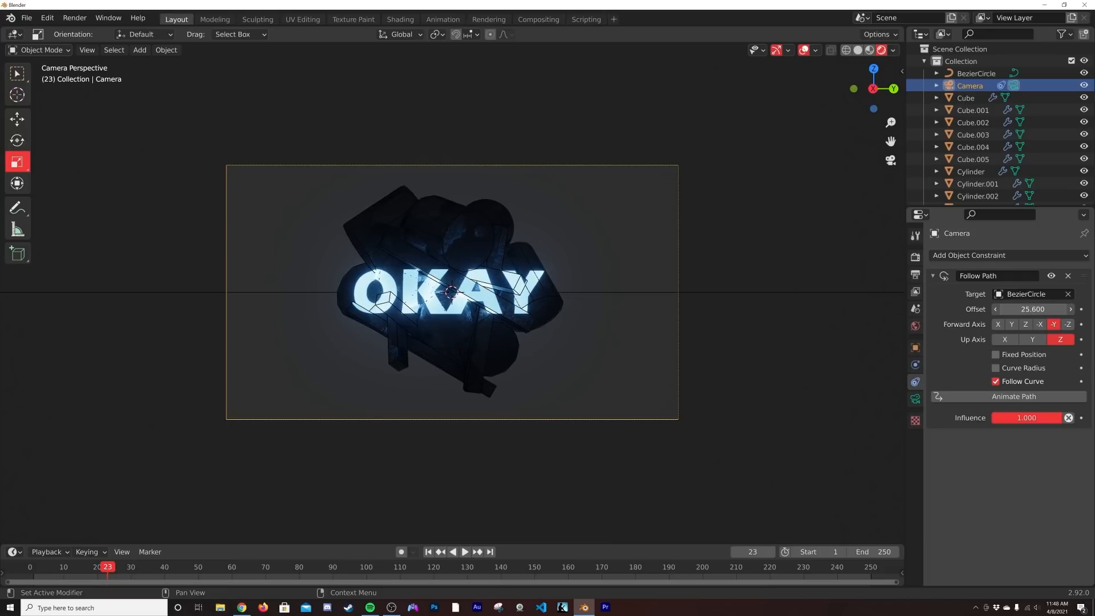
{"action": "left_click_drag", "start_coordinate": [1000, 309], "coordinate": [1007, 309]}
Step: Hide the viewport overlays and gizmos and switch the shading to Material Preview
{"action": "left_click", "coordinate": [804, 50]}
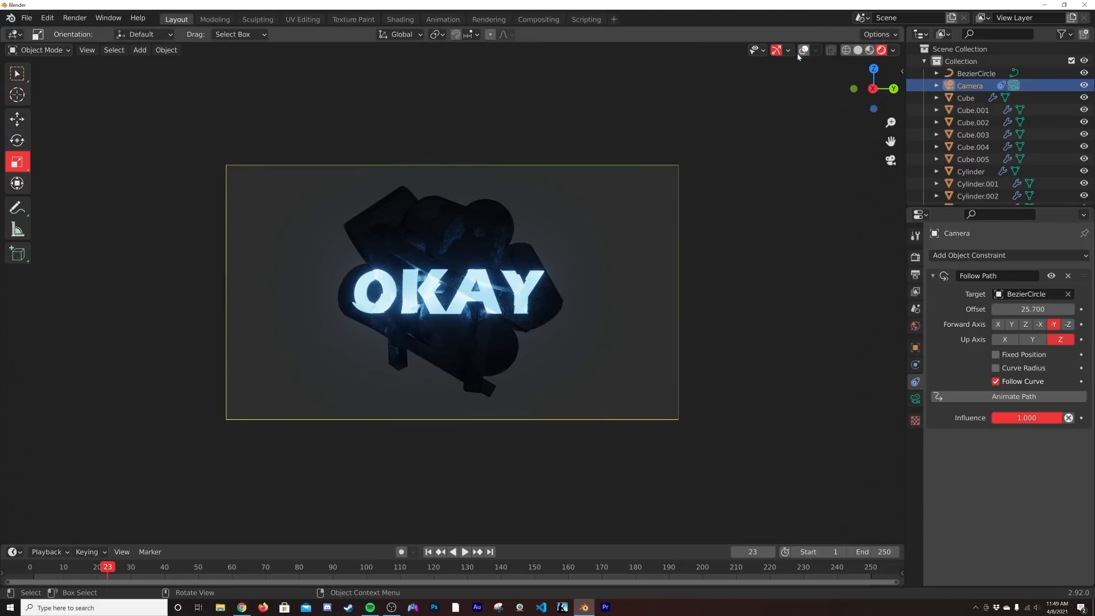
{"action": "left_click", "coordinate": [777, 51]}
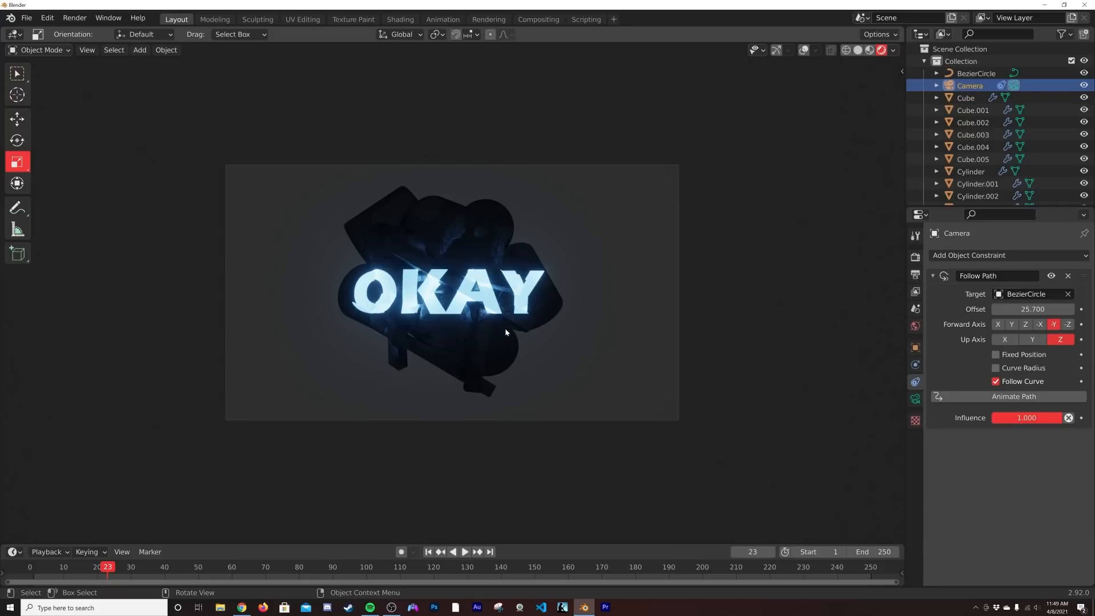
{"action": "left_click", "coordinate": [870, 50]}
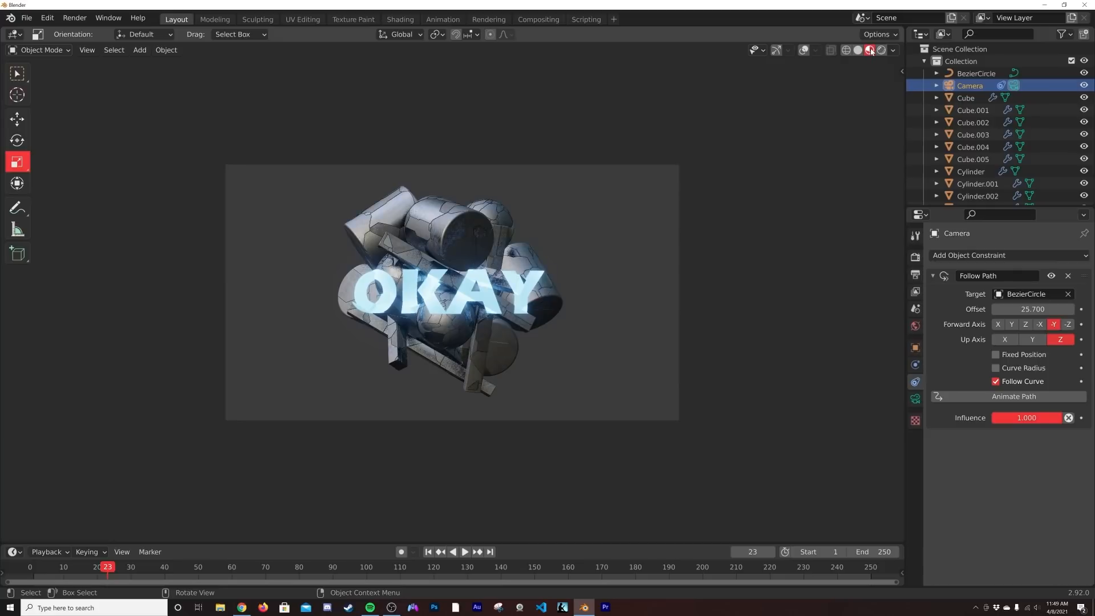
{"action": "key", "text": "z"}
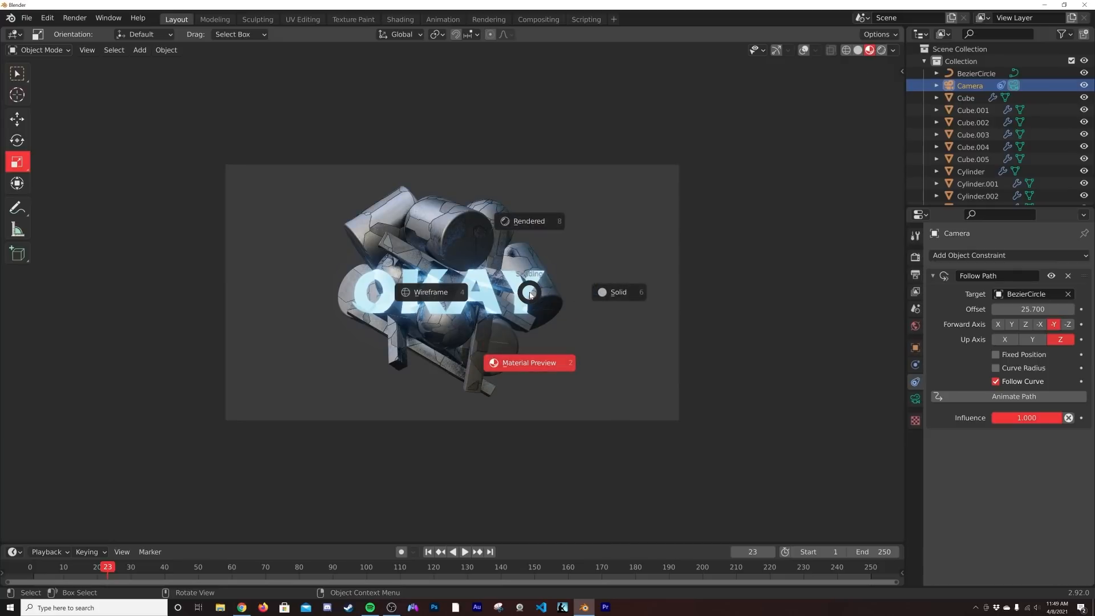
{"action": "left_click", "coordinate": [532, 363]}
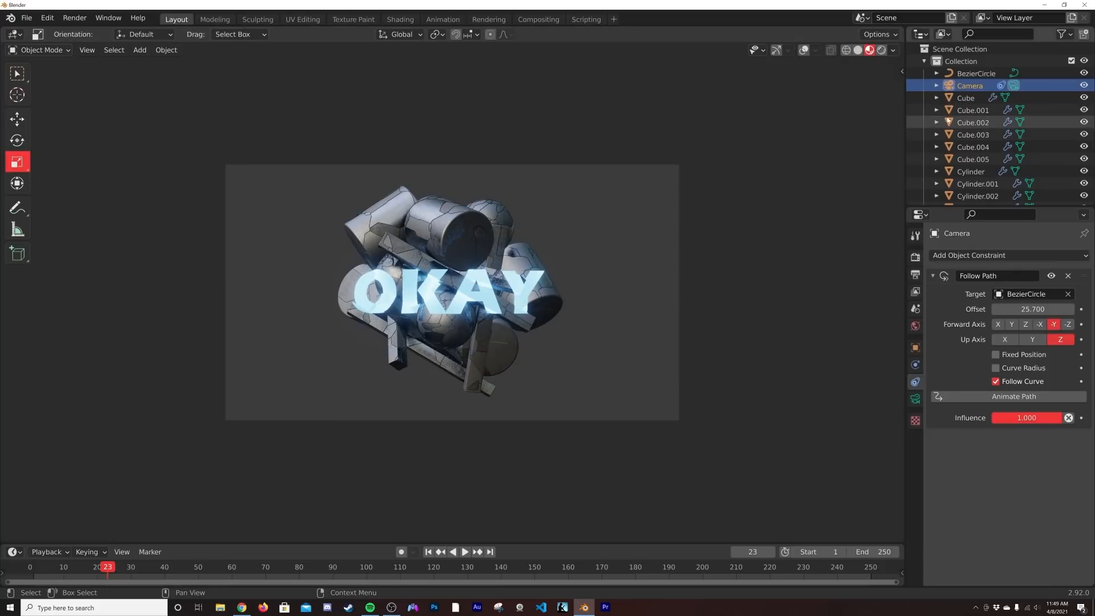
Step: Show the viewport overlays and gizmos again and rotate the BezierCircle path by about -40° in the camera view
{"action": "left_click", "coordinate": [981, 78]}
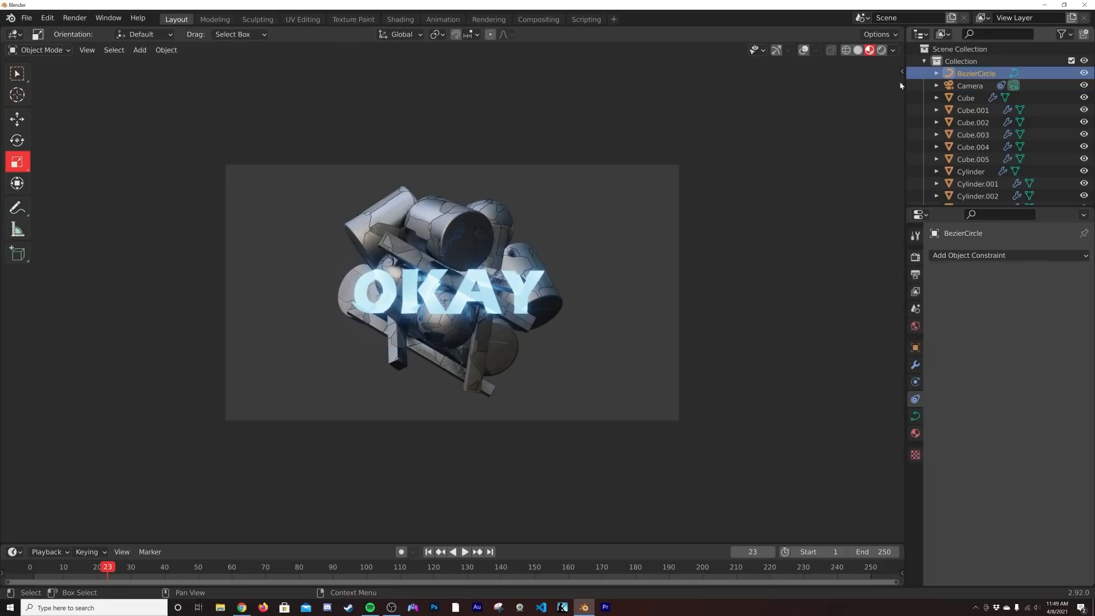
{"action": "left_click", "coordinate": [803, 50]}
{"action": "left_click", "coordinate": [776, 49]}
{"action": "key", "text": "r"}
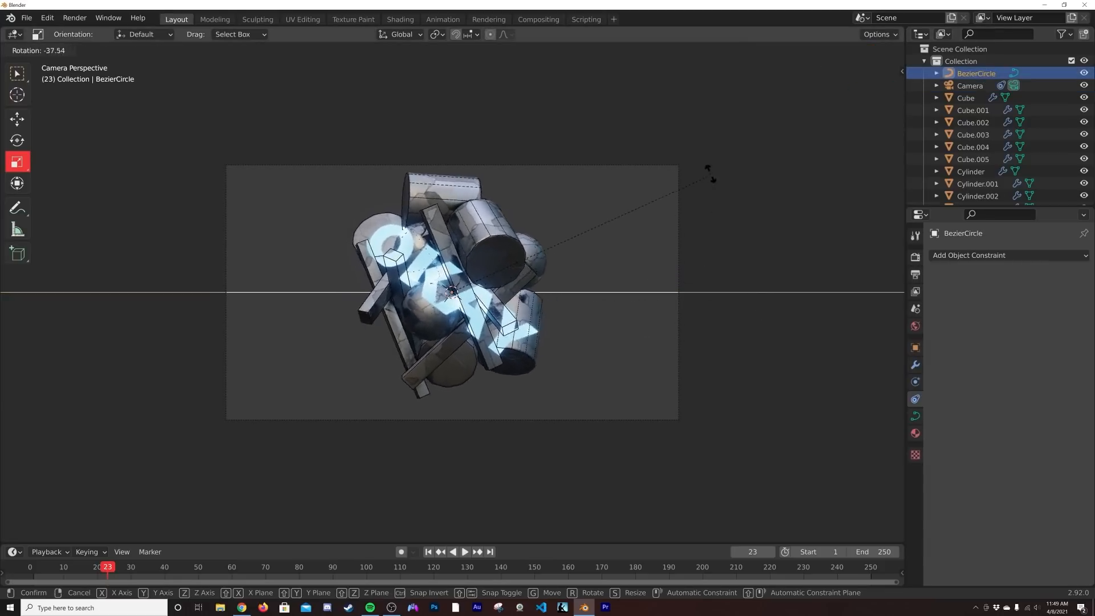
{"action": "right_click", "coordinate": [692, 210]}
{"action": "key", "text": "r"}
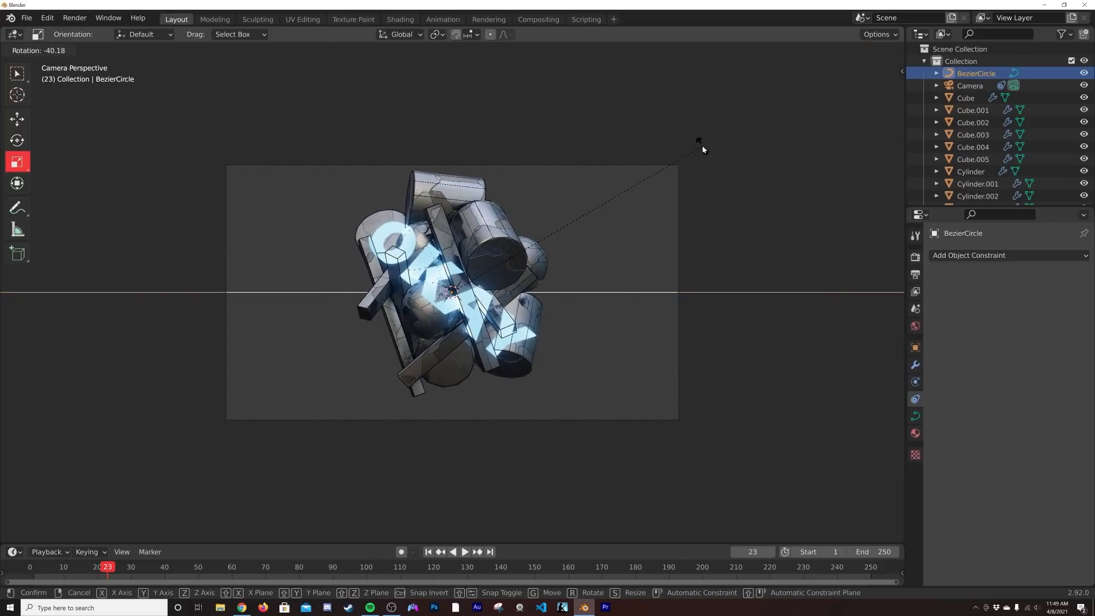
{"action": "left_click", "coordinate": [702, 146]}
Step: Rotate the camera by about 41.5° to level the OKAY text and set its Follow Path offset to 51.6
{"action": "left_click", "coordinate": [970, 86]}
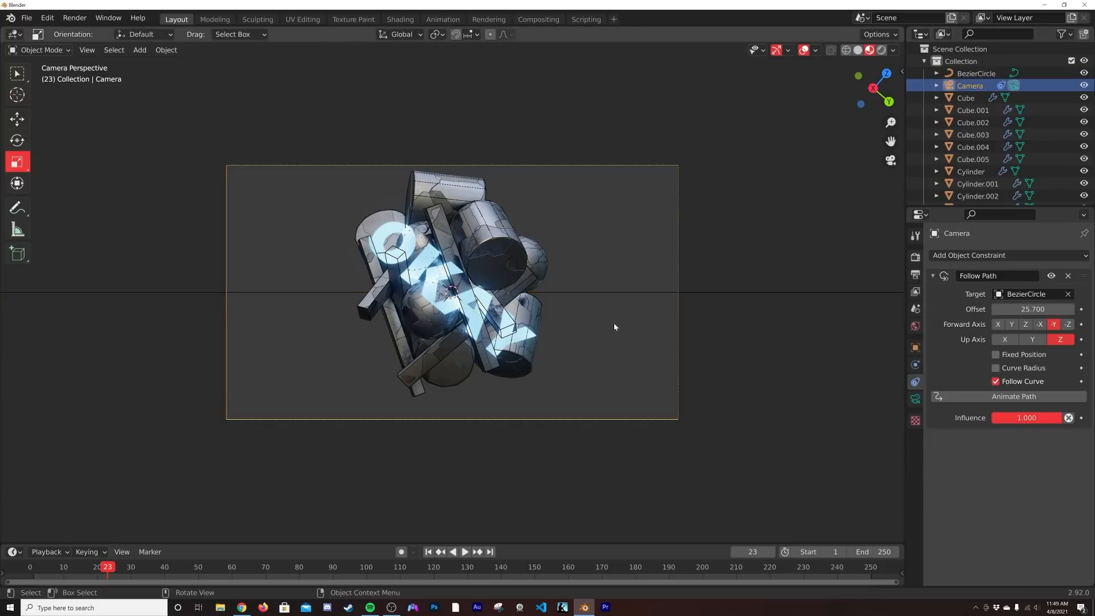
{"action": "key", "text": "r"}
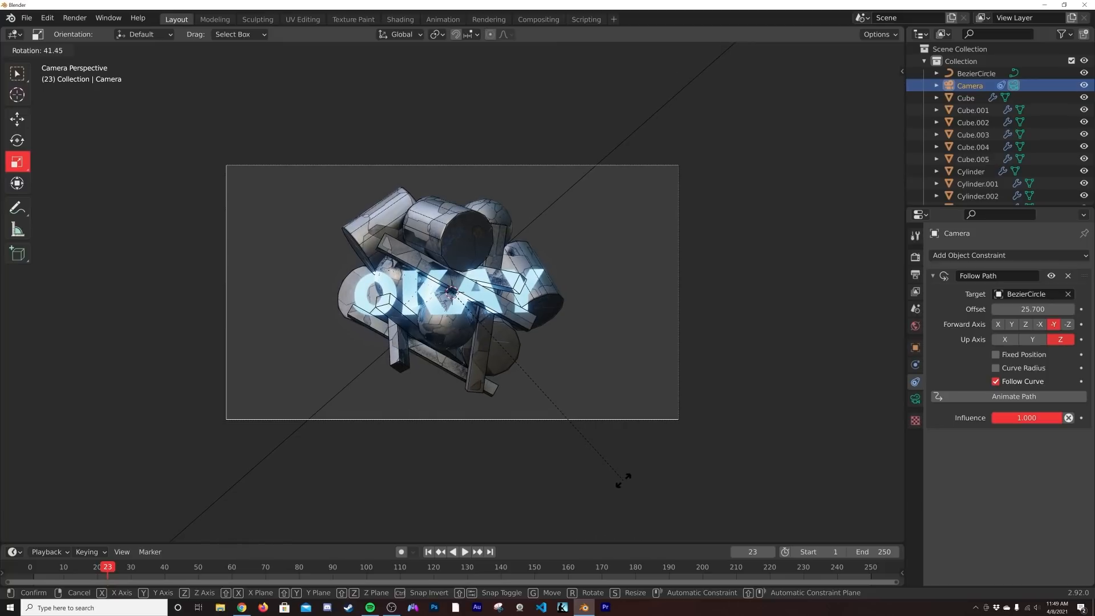
{"action": "left_click", "coordinate": [621, 483]}
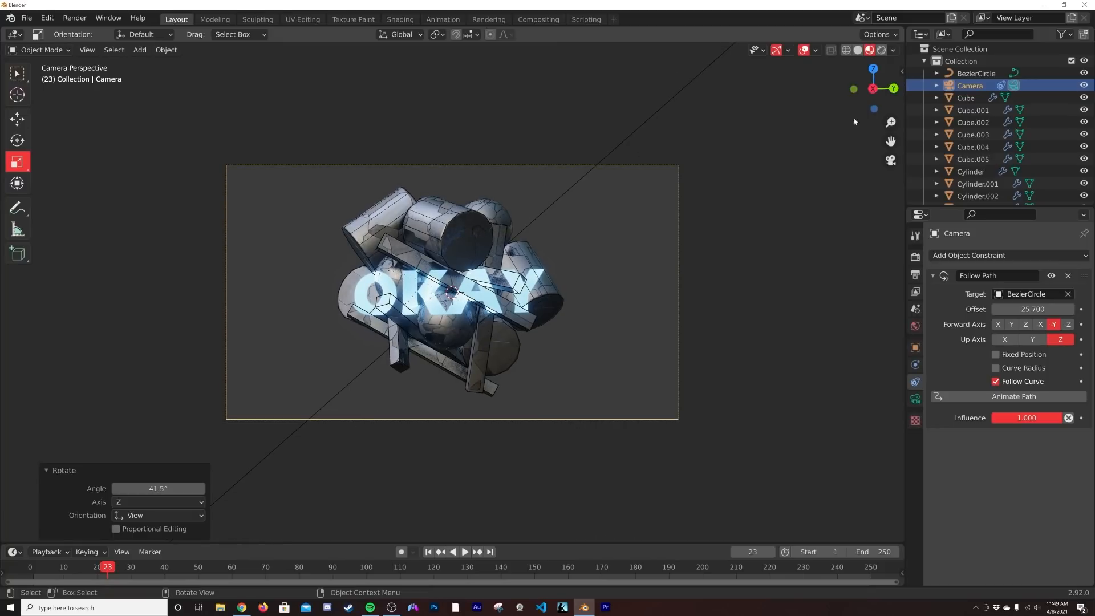
{"action": "left_click_drag", "start_coordinate": [1033, 309], "coordinate": [1072, 309]}
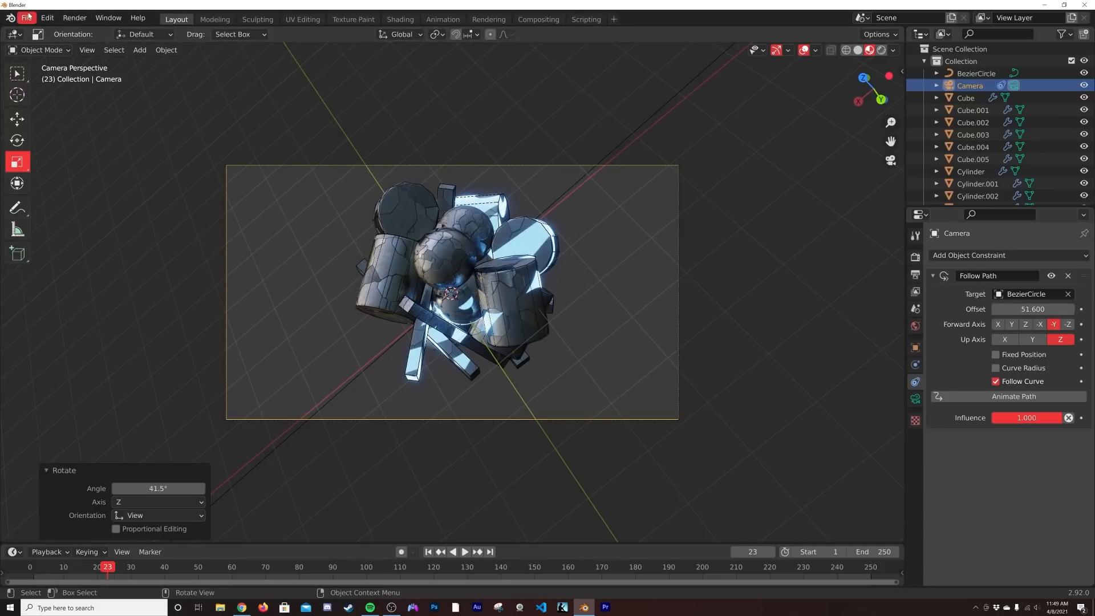
Step: Check the default keyframe interpolation in the animation preferences
{"action": "left_click", "coordinate": [49, 18]}
{"action": "left_click", "coordinate": [77, 192]}
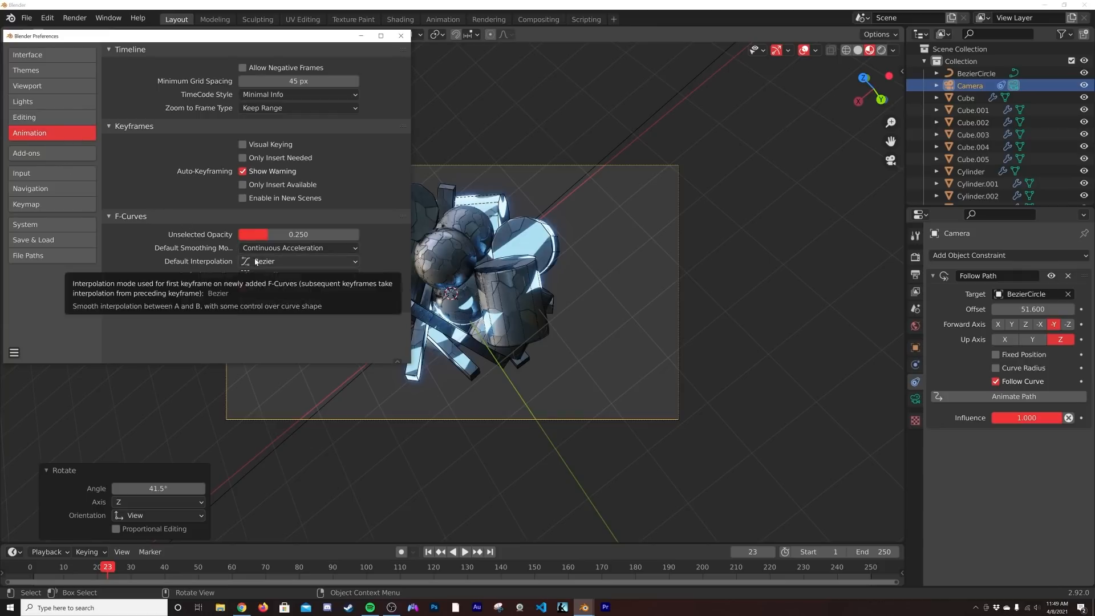
{"action": "left_click", "coordinate": [403, 38]}
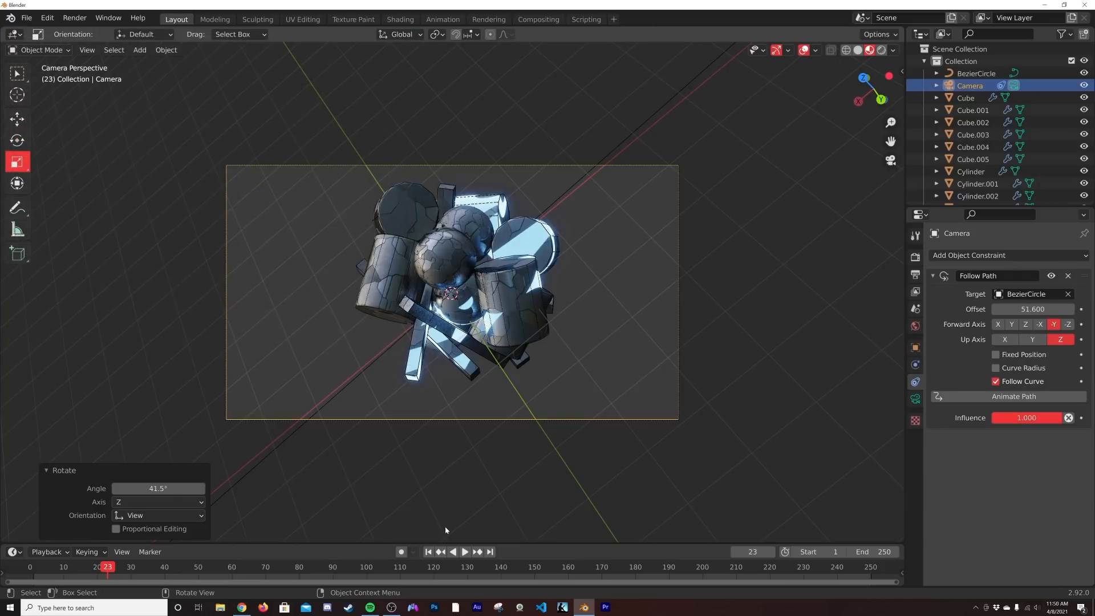
Step: Keyframe the camera's Follow Path offset at frame 1
{"action": "key", "text": "shift+Left"}
{"action": "scroll", "coordinate": [507, 385], "scroll_direction": "up", "scroll_amount": 4}
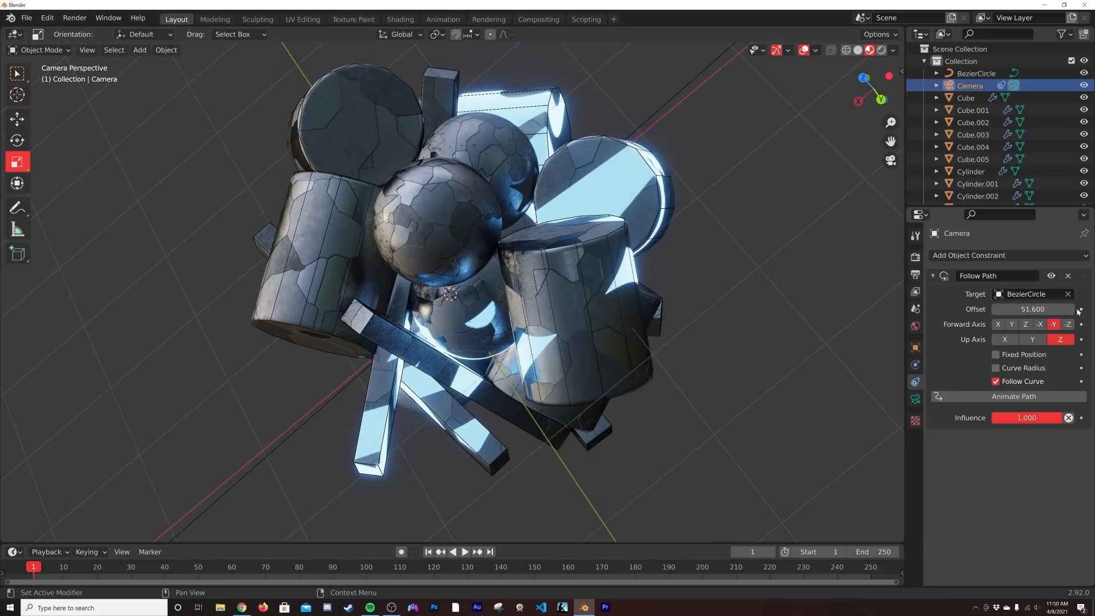
{"action": "left_click", "coordinate": [1081, 309]}
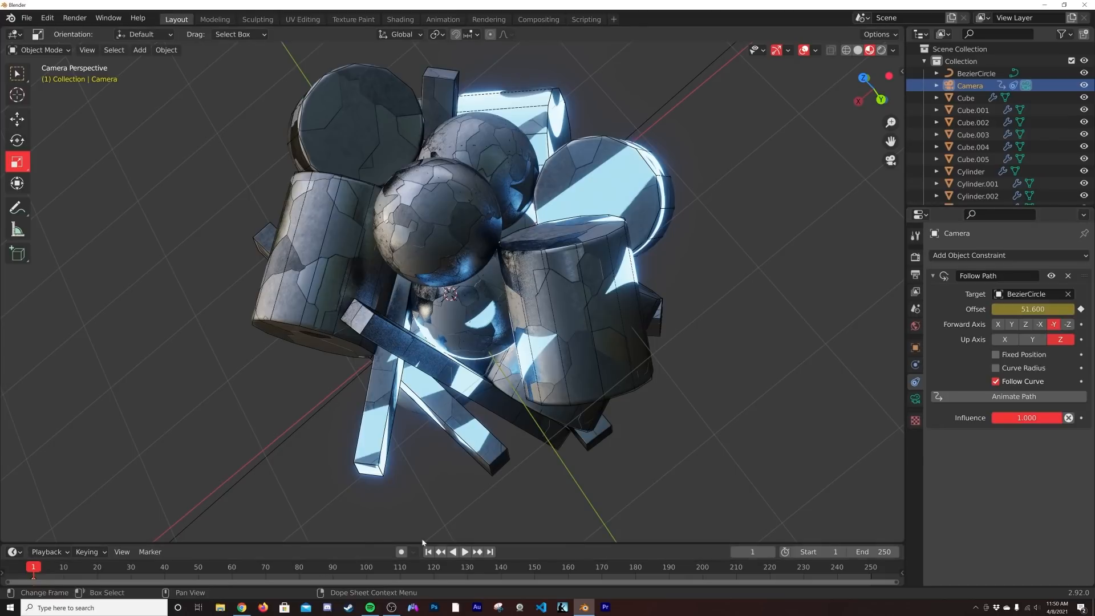
Step: Advance to frame 57 and, in rendered shading, keyframe the camera's Follow Path offset at 25.4 so the OKAY text lines up
{"action": "left_click", "coordinate": [464, 552]}
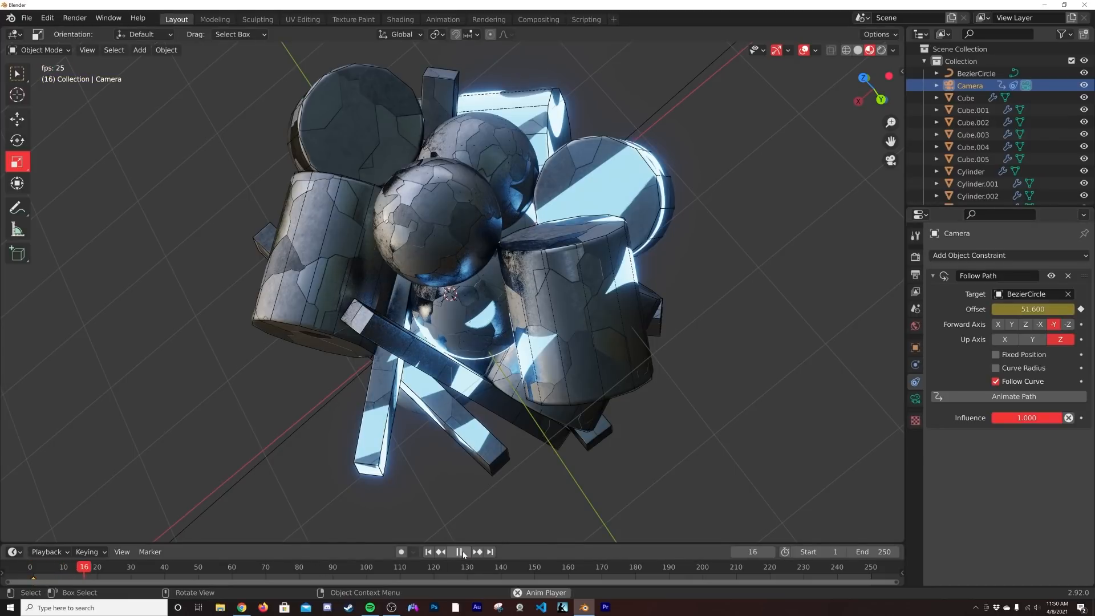
{"action": "left_click", "coordinate": [464, 552]}
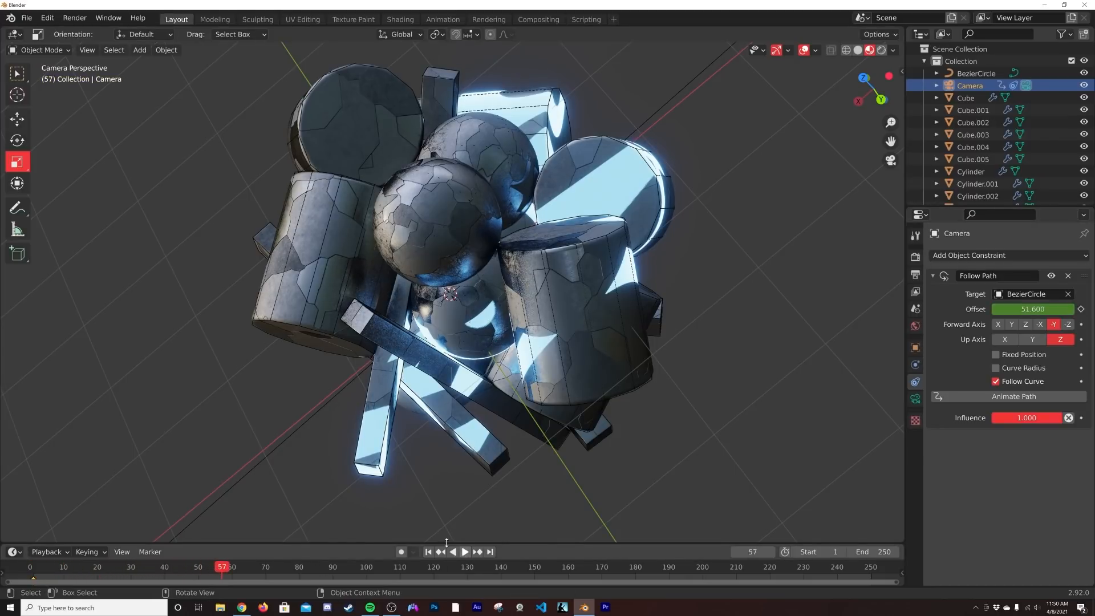
{"action": "left_click_drag", "start_coordinate": [320, 542], "coordinate": [325, 515]}
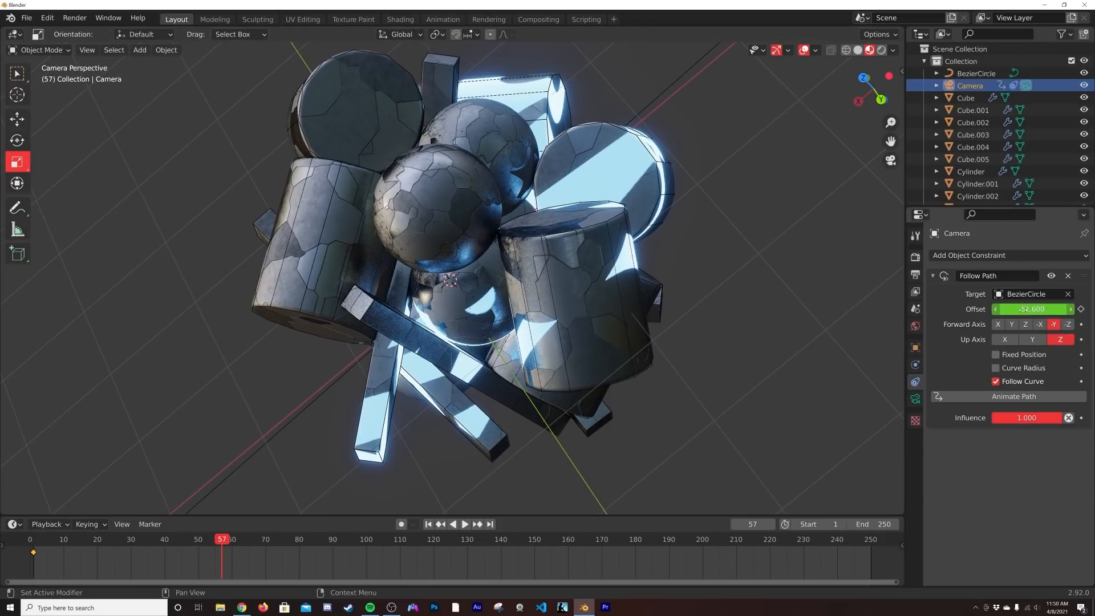
{"action": "left_click_drag", "start_coordinate": [1024, 309], "coordinate": [1055, 308]}
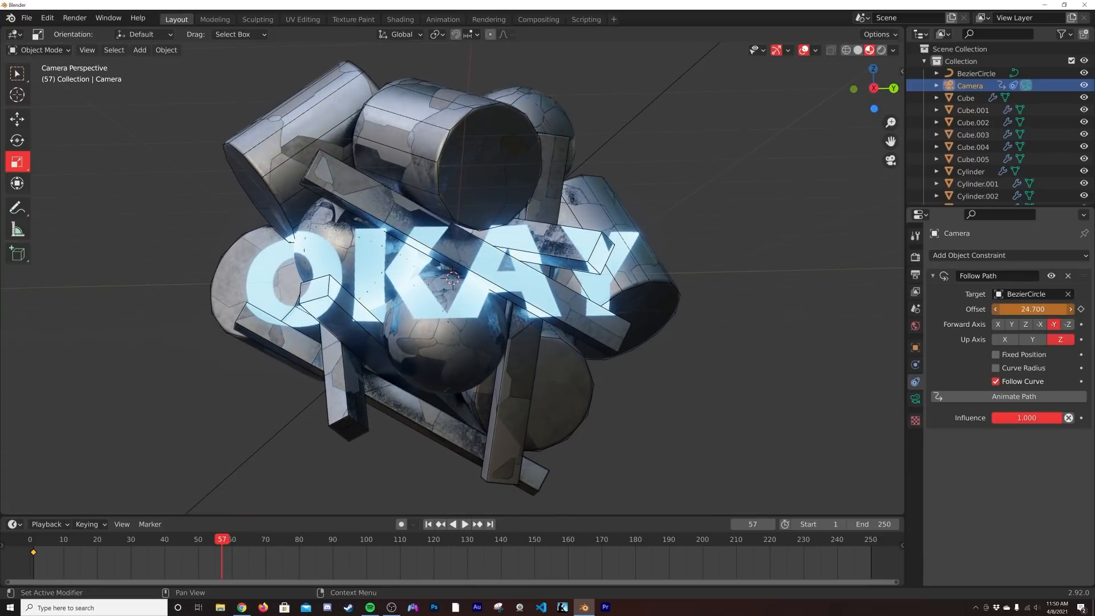
{"action": "left_click", "coordinate": [881, 50]}
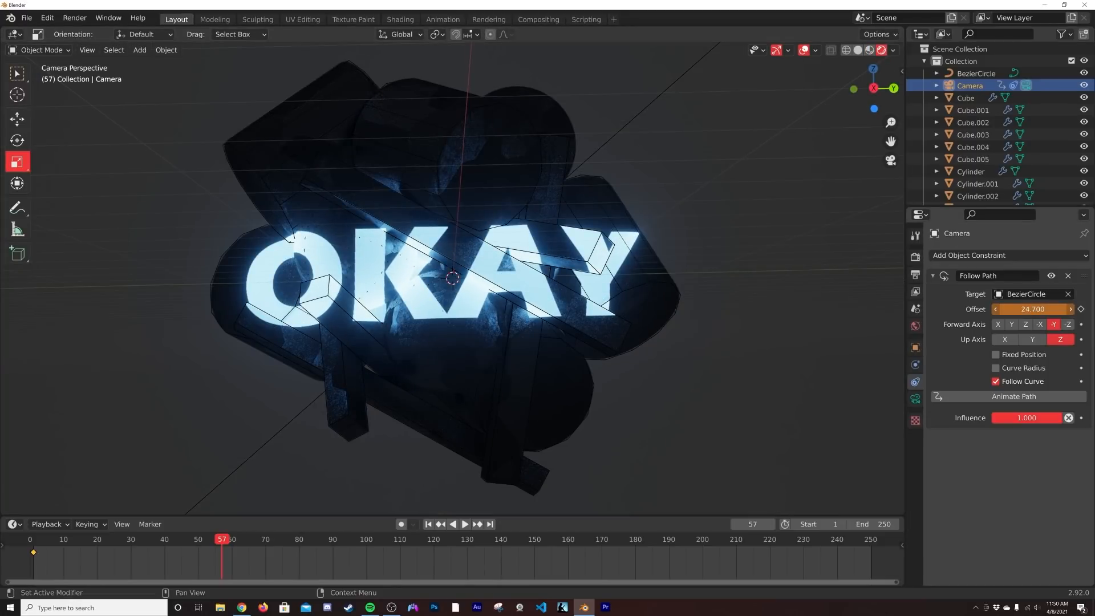
{"action": "left_click_drag", "start_coordinate": [1033, 309], "coordinate": [1039, 309]}
{"action": "left_click", "coordinate": [1082, 310]}
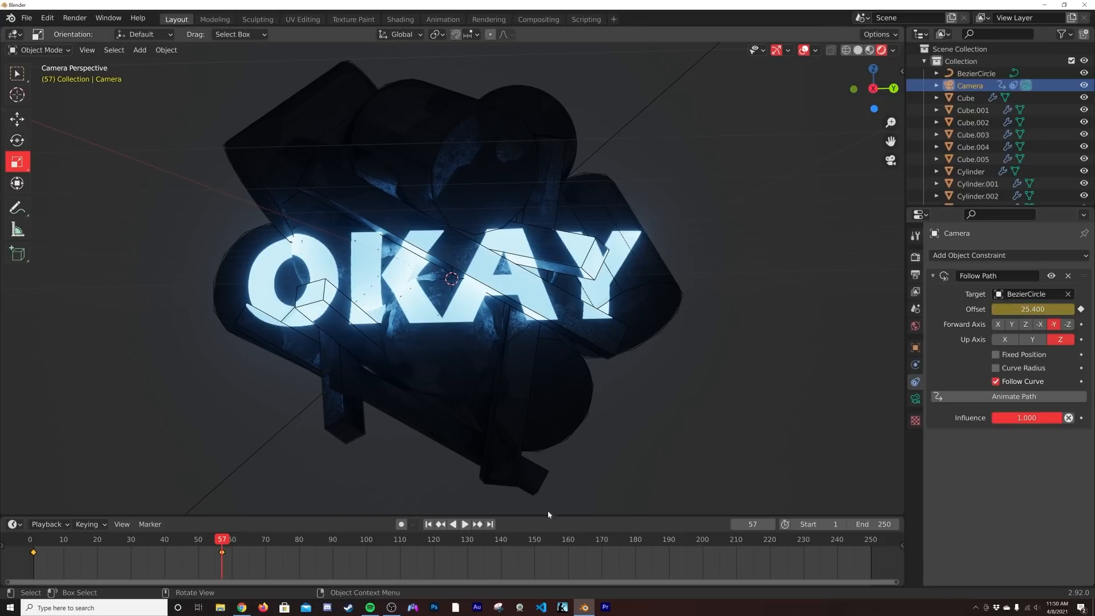
Step: Play the camera move from frame 1 to preview the text alignment, and return to the first frame
{"action": "left_click", "coordinate": [428, 524]}
{"action": "key", "text": "space"}
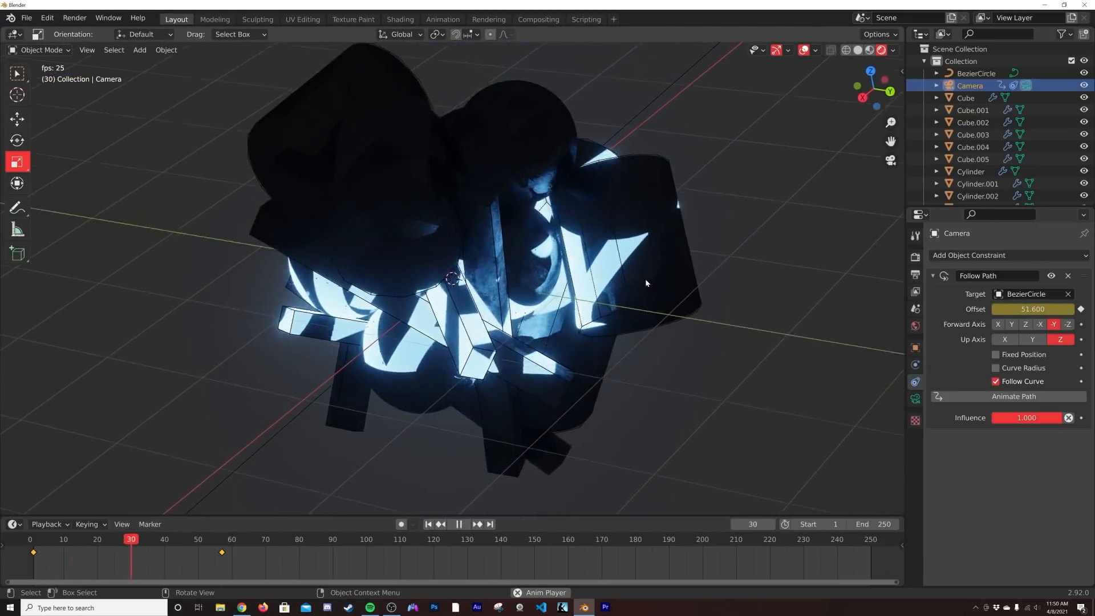
{"action": "key", "text": "space"}
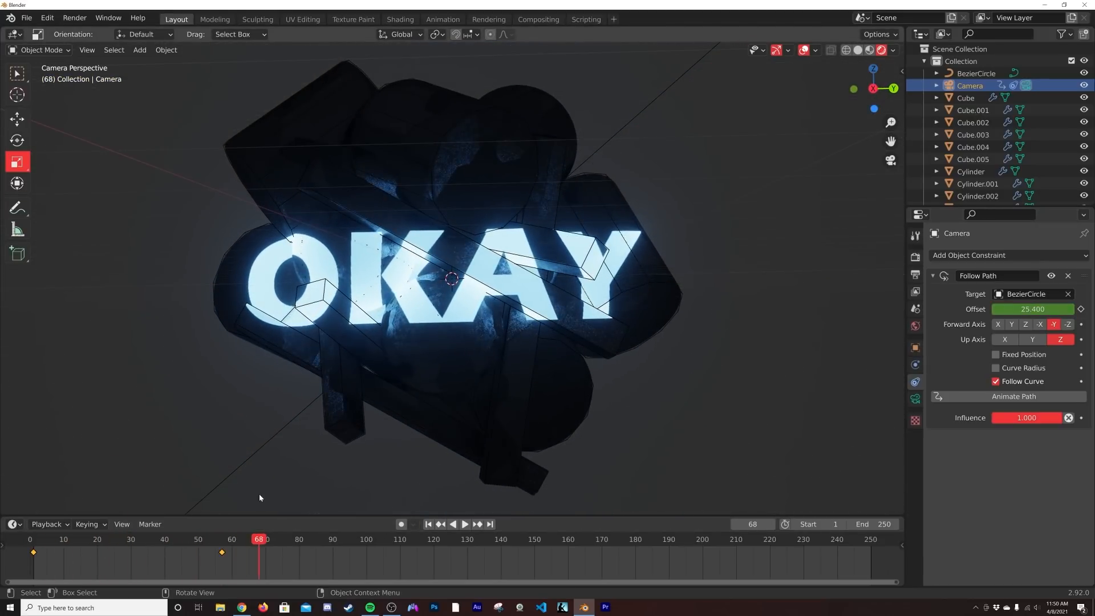
{"action": "left_click", "coordinate": [428, 524]}
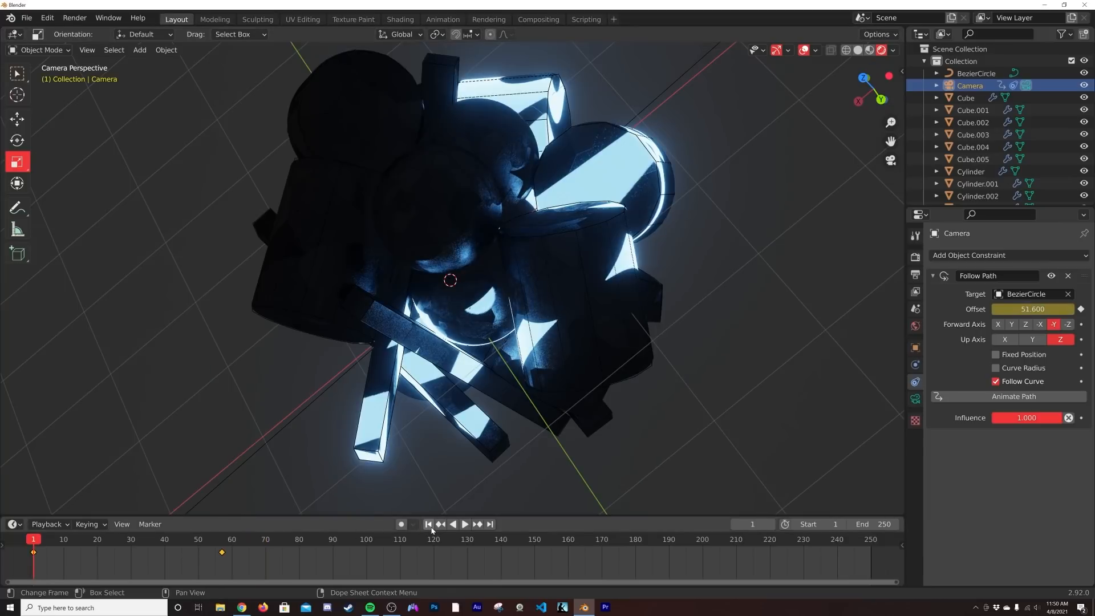
Step: Switch to the Animation workspace and show its main viewport through the camera in rendered shading
{"action": "left_click", "coordinate": [448, 22]}
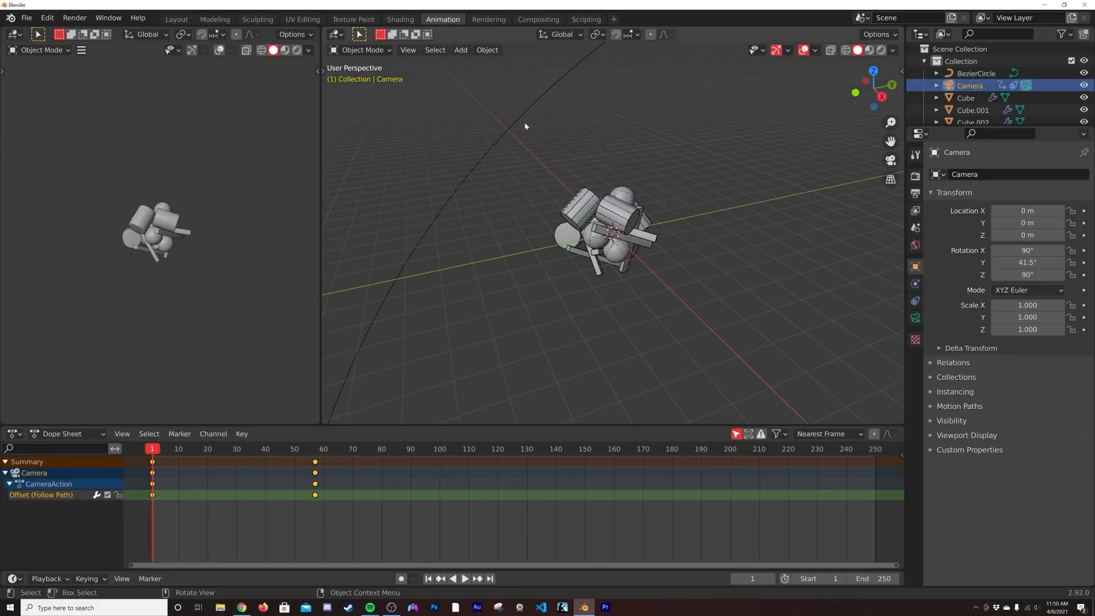
{"action": "key", "text": "KP_0"}
{"action": "scroll", "coordinate": [634, 193], "scroll_direction": "up", "scroll_amount": 4}
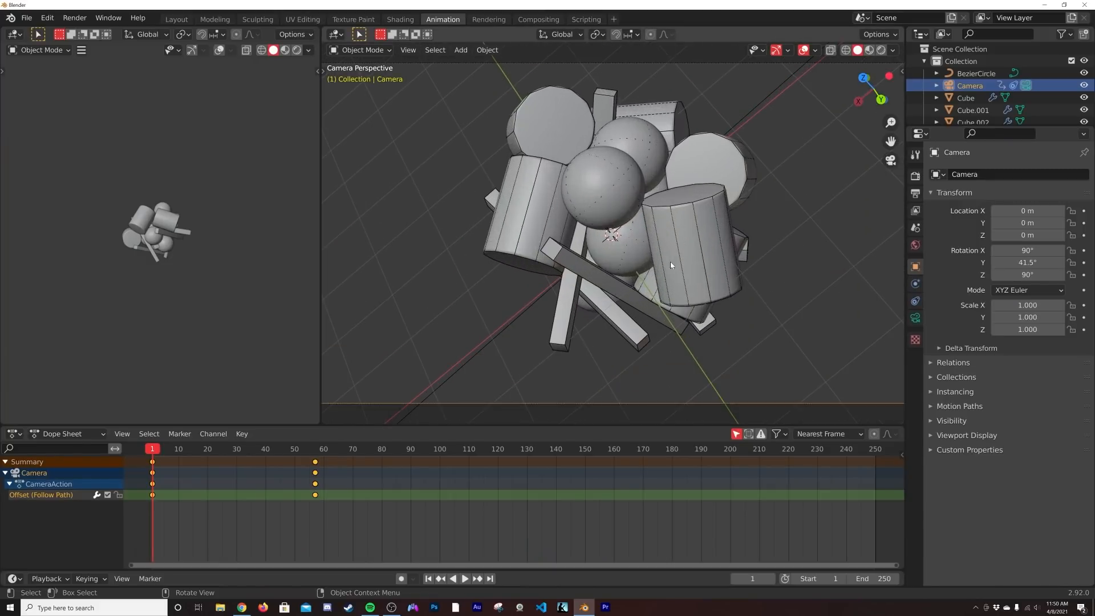
{"action": "key", "text": "z"}
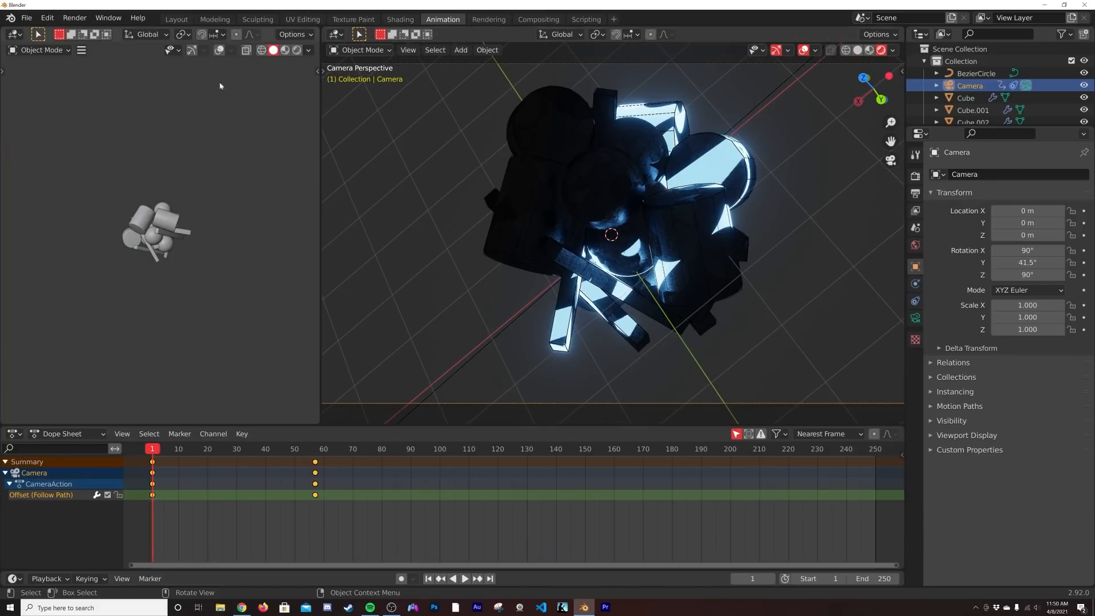
Step: Change the smaller viewport into a Graph Editor and widen it
{"action": "left_click", "coordinate": [14, 35]}
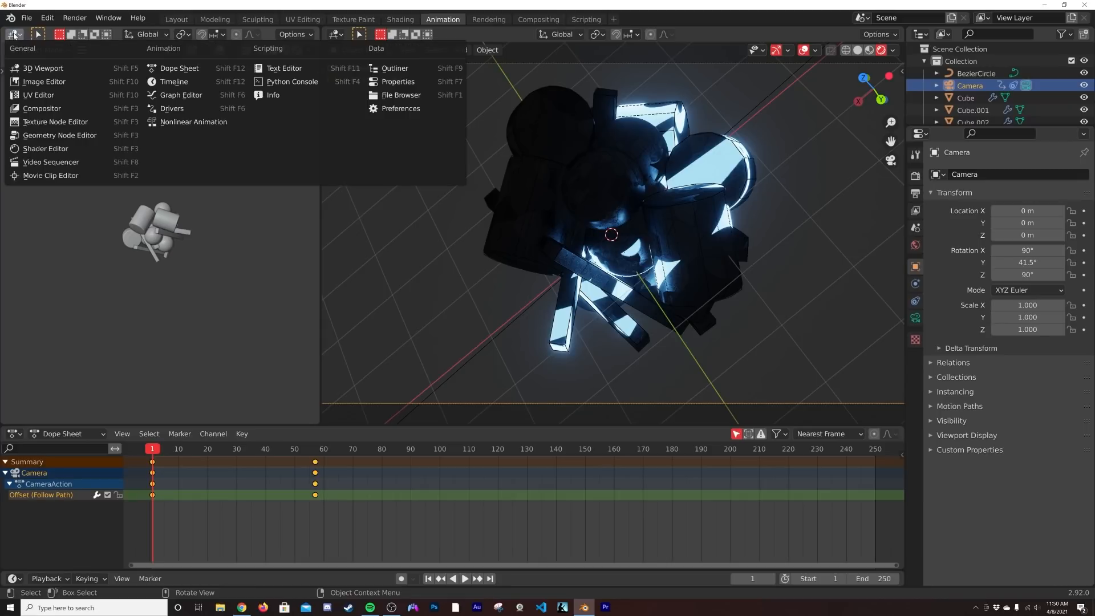
{"action": "left_click", "coordinate": [189, 95]}
{"action": "left_click_drag", "start_coordinate": [321, 198], "coordinate": [446, 206]}
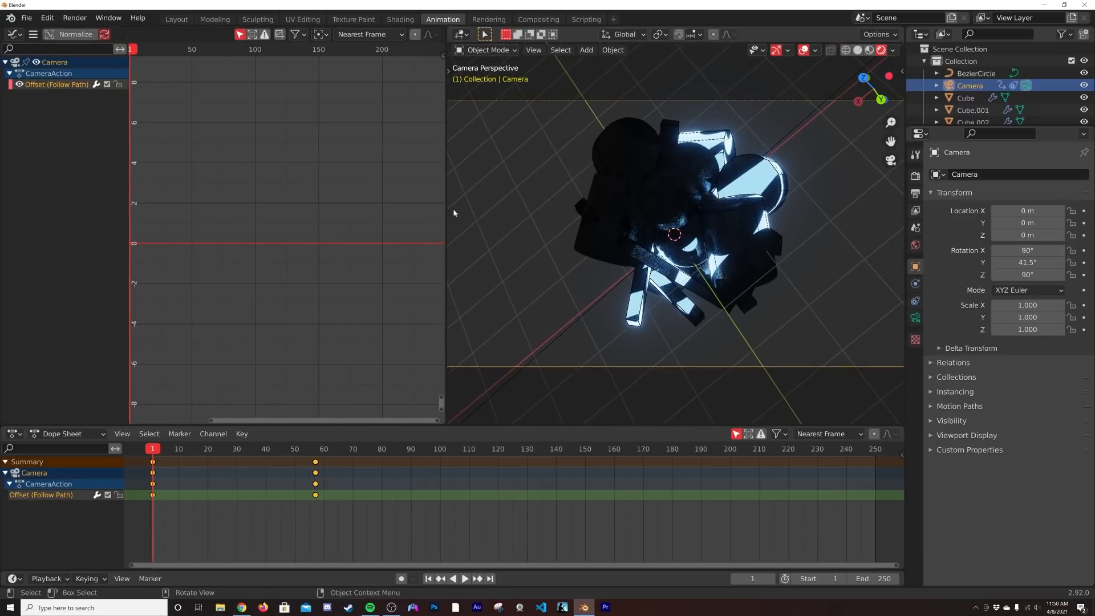
{"action": "scroll", "coordinate": [873, 81], "scroll_direction": "up", "scroll_amount": 3}
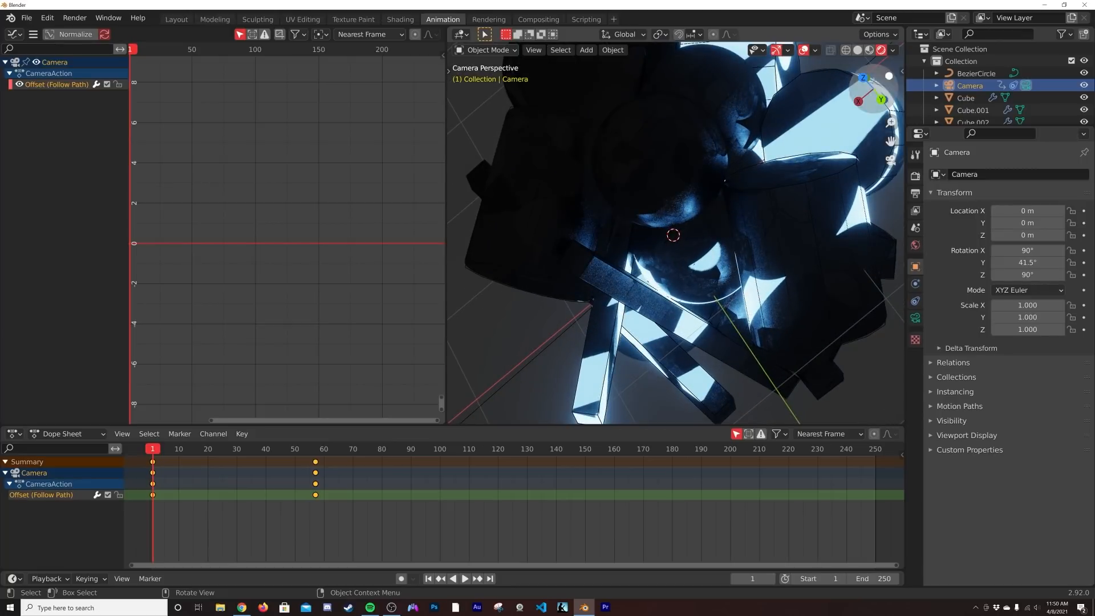
{"action": "scroll", "coordinate": [823, 131], "scroll_direction": "down", "scroll_amount": 1}
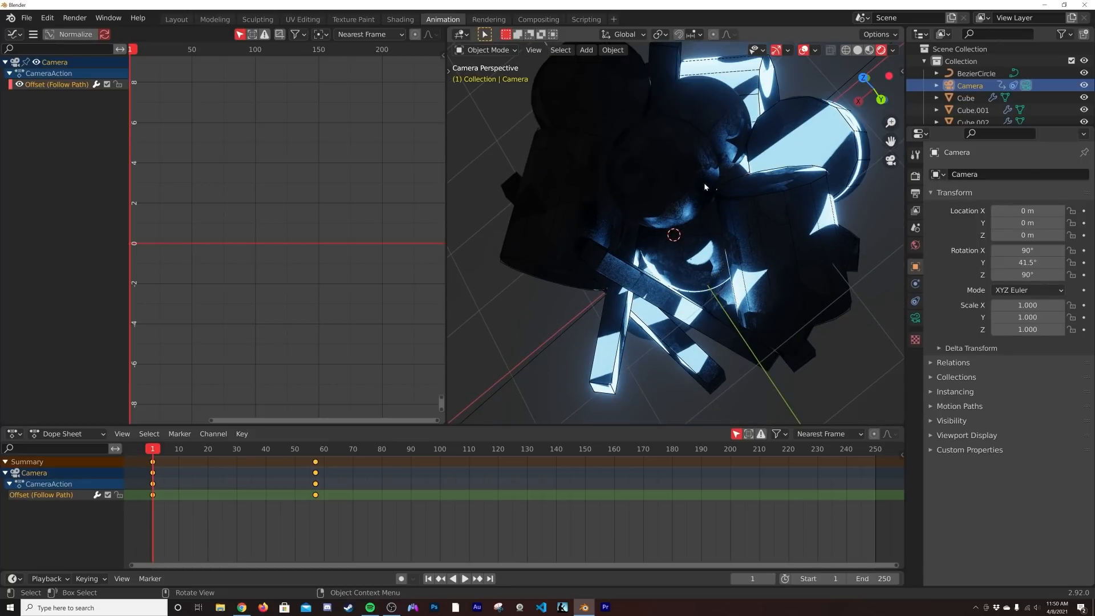
Step: Play the camera animation beside the Graph Editor and go back to frame 1
{"action": "key", "text": "space"}
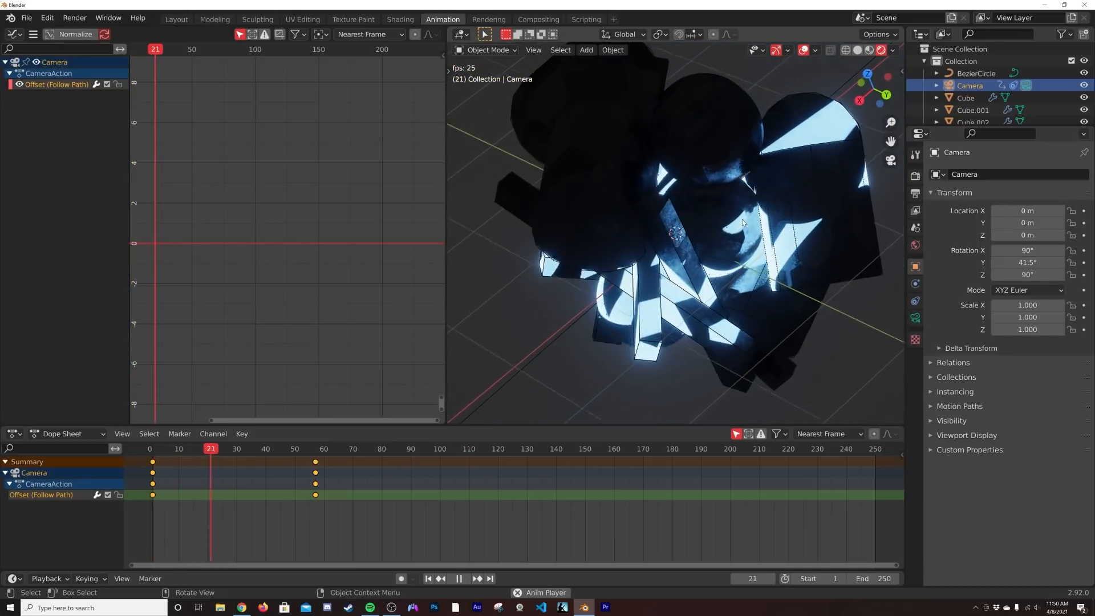
{"action": "key", "text": "space"}
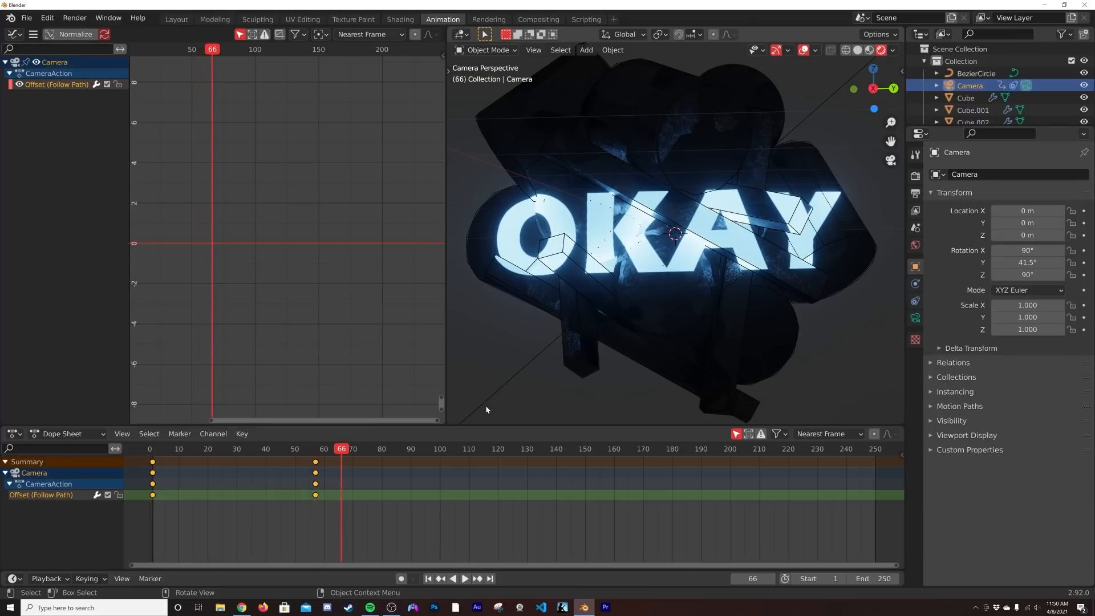
{"action": "left_click", "coordinate": [429, 579]}
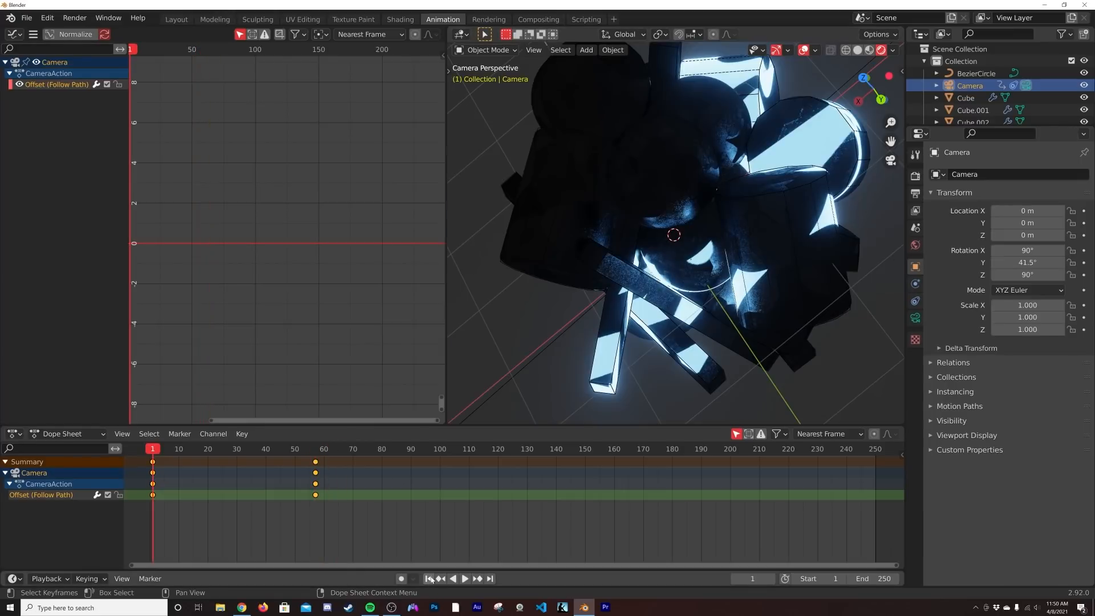
Step: Bring the camera's Follow Path offset curve into view in the Graph Editor and show its active keyframe properties
{"action": "left_click", "coordinate": [45, 75]}
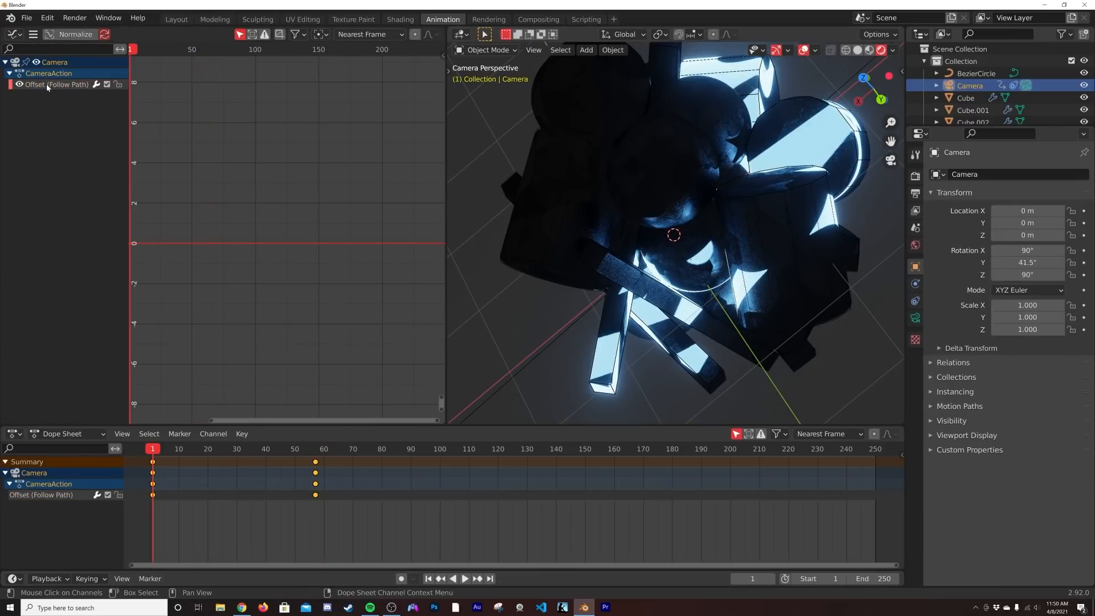
{"action": "left_click", "coordinate": [47, 84]}
{"action": "scroll", "coordinate": [365, 222], "scroll_direction": "down", "scroll_amount": 3}
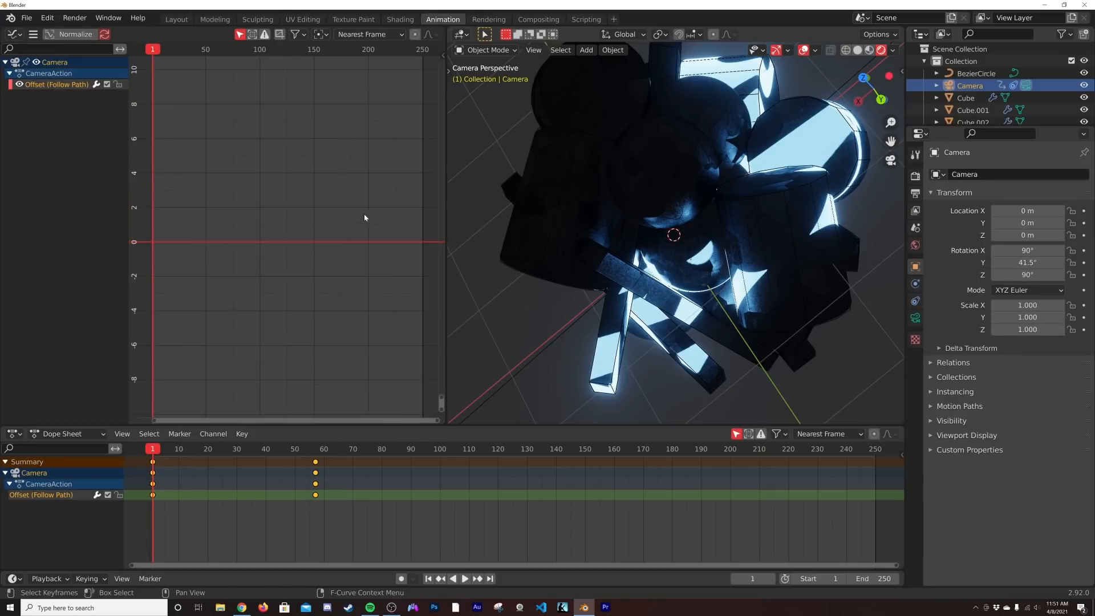
{"action": "key", "text": "n"}
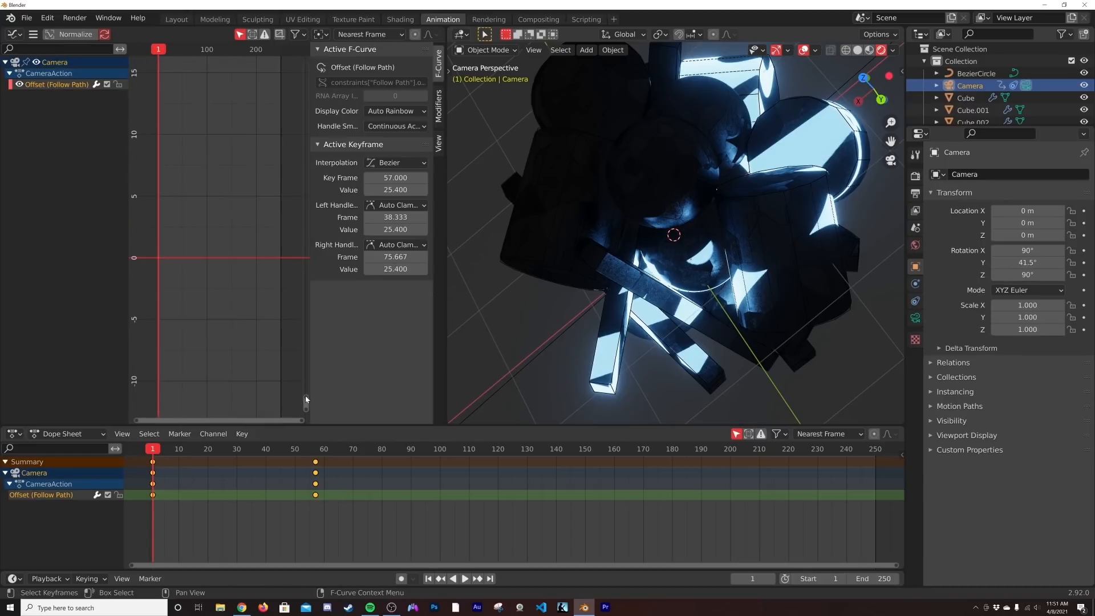
{"action": "left_click_drag", "start_coordinate": [305, 396], "coordinate": [320, 112]}
{"action": "scroll", "coordinate": [210, 182], "scroll_direction": "up", "scroll_amount": 5}
{"action": "middle_click_drag", "start_coordinate": [208, 200], "coordinate": [264, 291]}
{"action": "scroll", "coordinate": [275, 313], "scroll_direction": "up", "scroll_amount": 2}
{"action": "scroll", "coordinate": [264, 289], "scroll_direction": "up", "scroll_amount": 1}
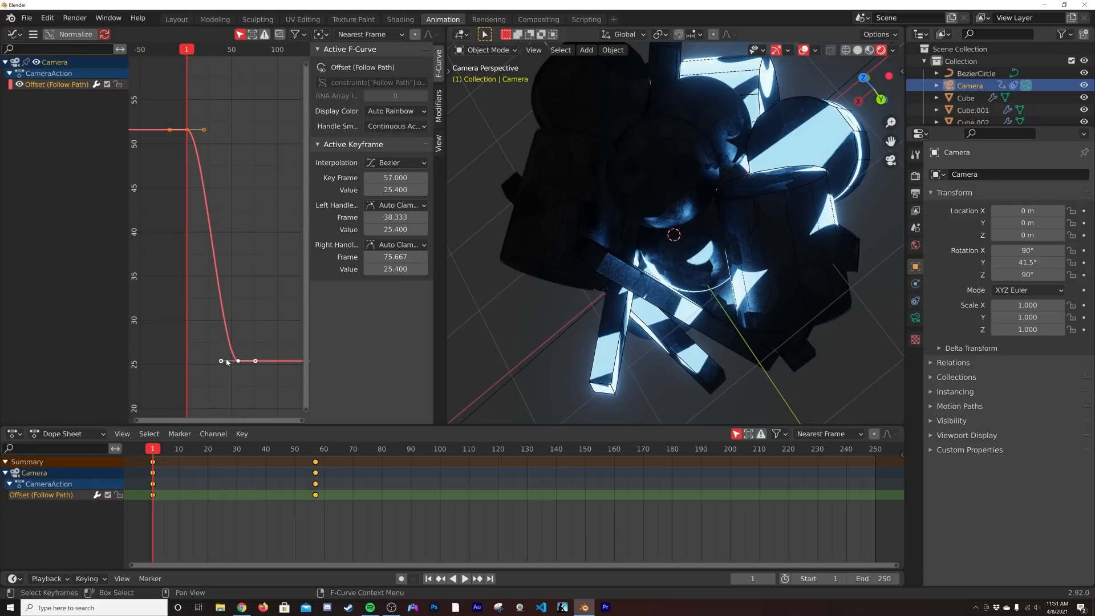
{"action": "scroll", "coordinate": [222, 364], "scroll_direction": "up", "scroll_amount": 1}
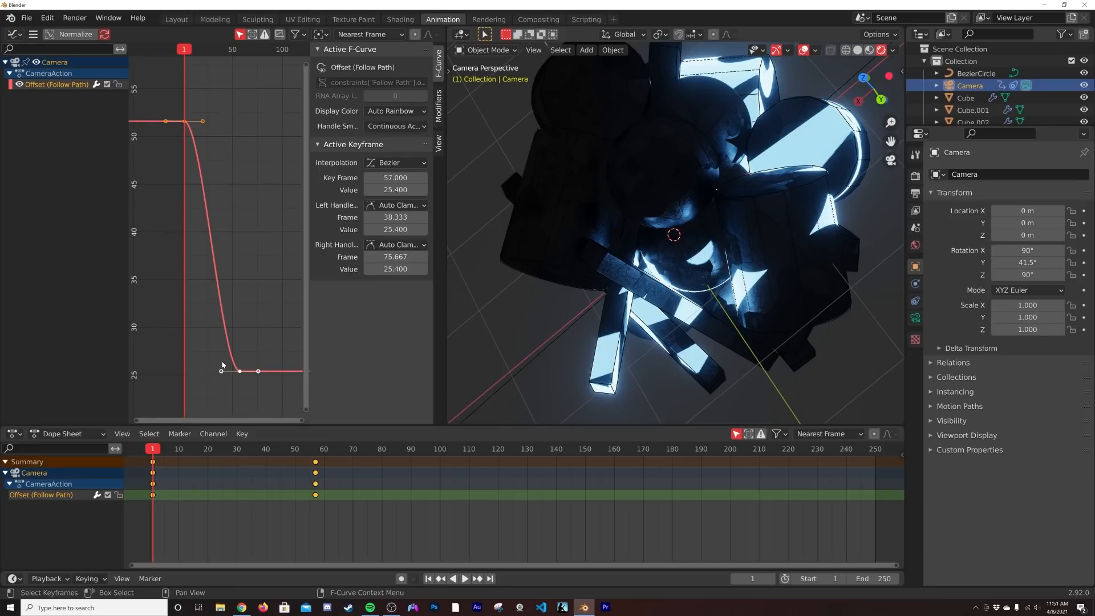
Step: Extend the left handle of the frame 57 offset keyframe back to about frame -4 and play the camera move from frame 1
{"action": "left_click_drag", "start_coordinate": [222, 374], "coordinate": [180, 371]}
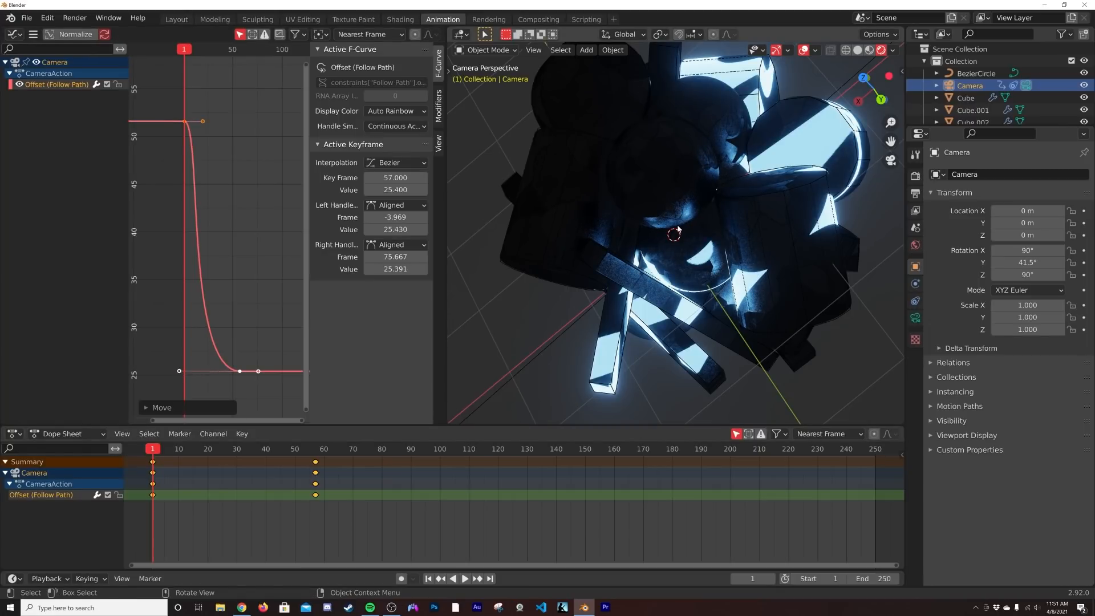
{"action": "key", "text": "space"}
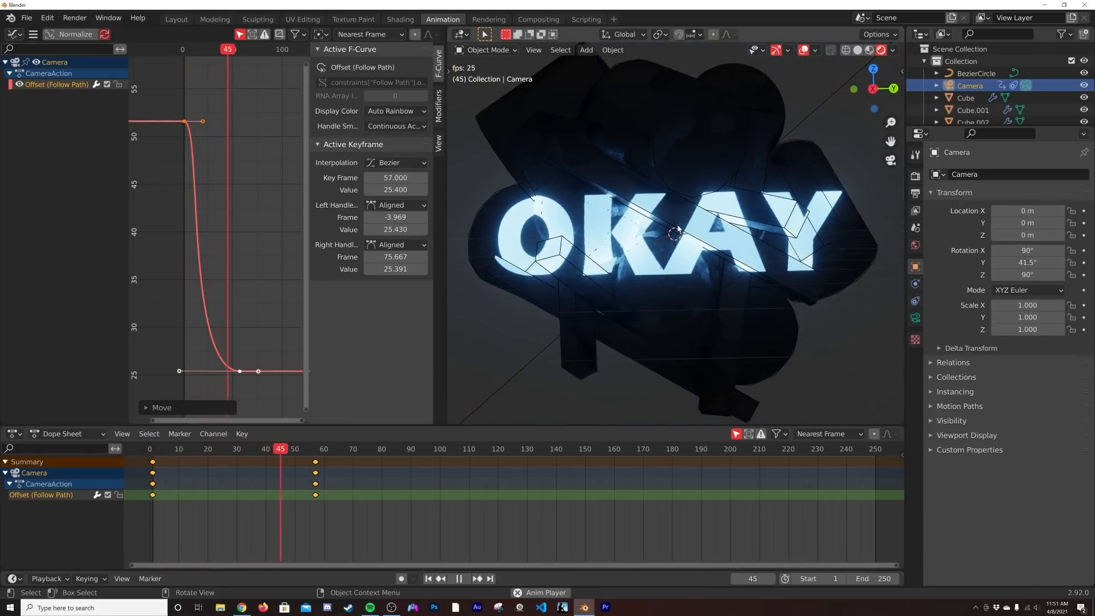
{"action": "key", "text": "space"}
{"action": "left_click", "coordinate": [429, 578]}
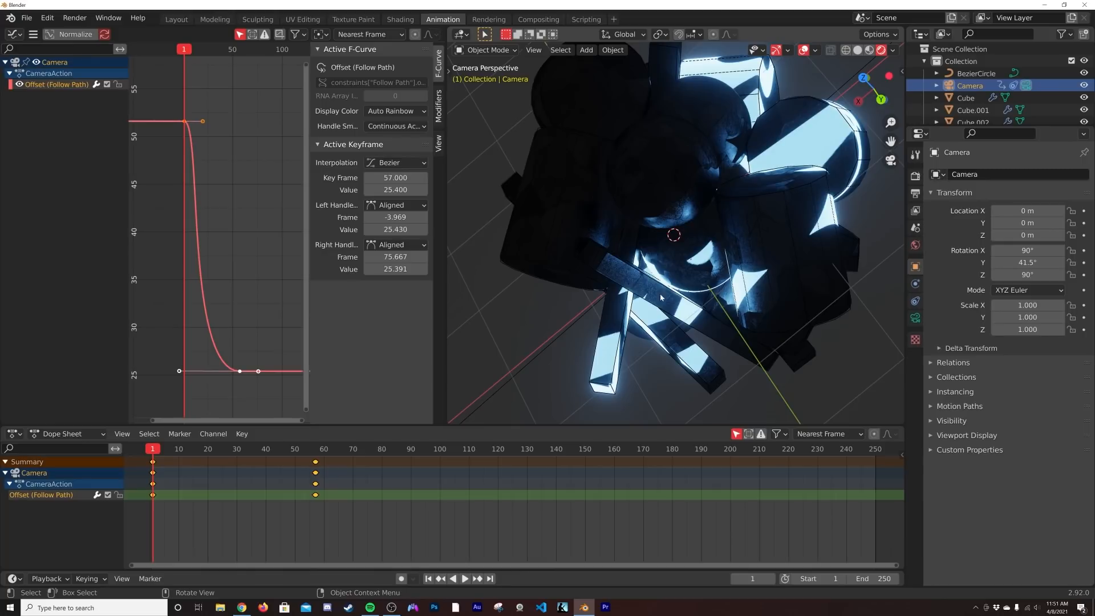
{"action": "key", "text": "space"}
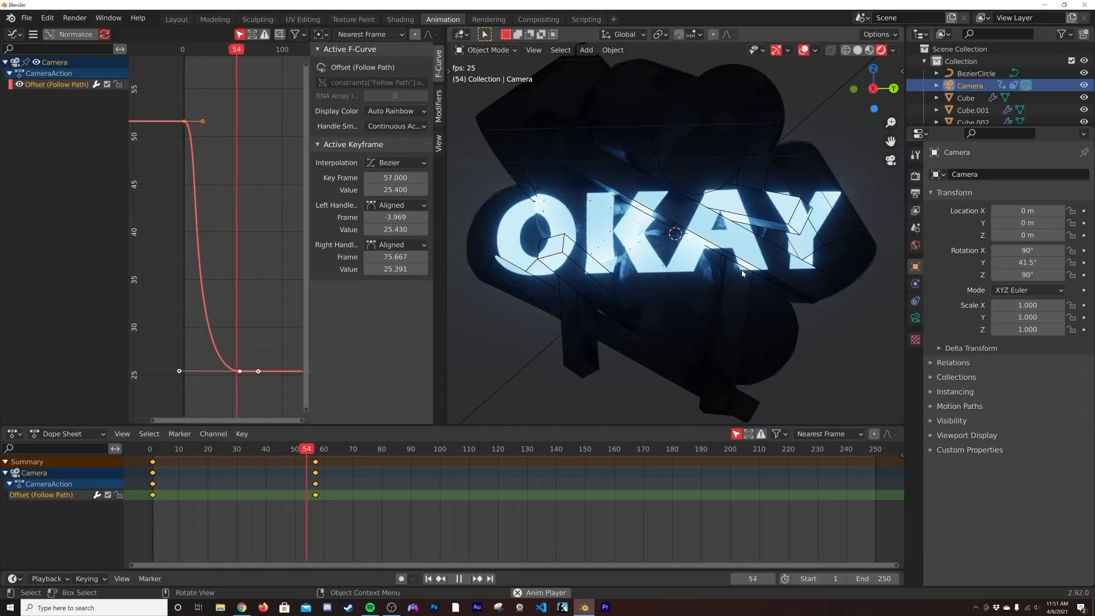
{"action": "key", "text": "space"}
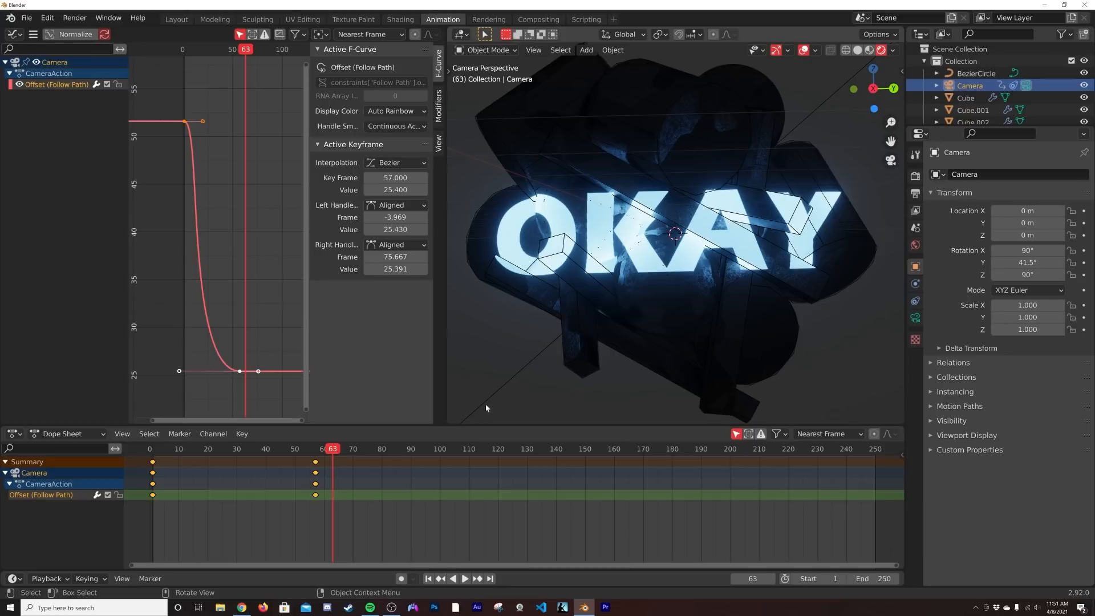
Step: Switch to the Layout workspace and hide the viewport's overlays and gizmos
{"action": "left_click", "coordinate": [176, 19]}
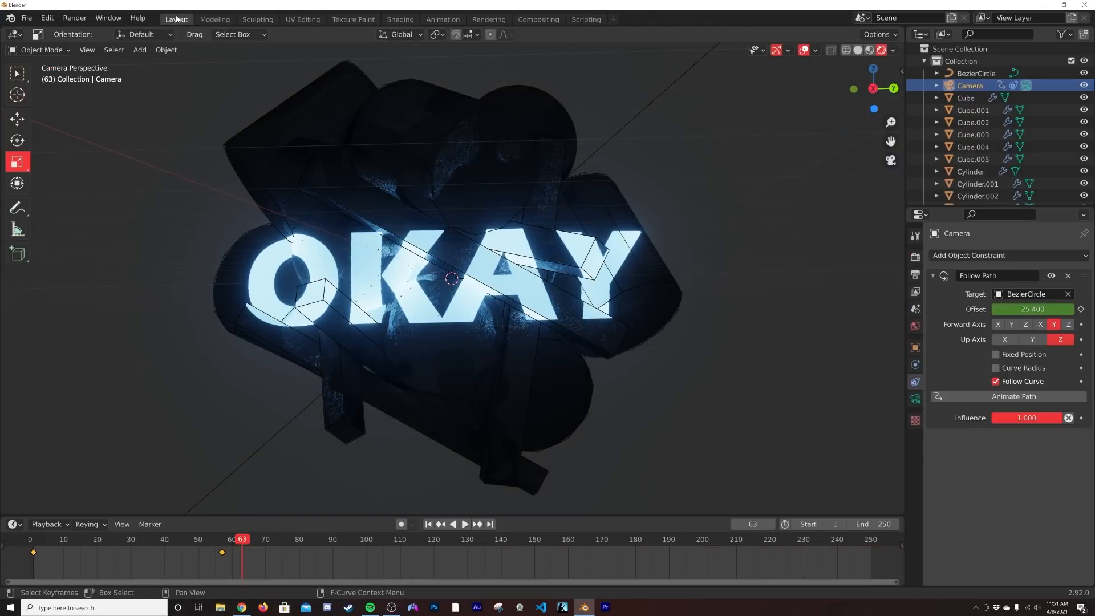
{"action": "left_click", "coordinate": [803, 50]}
{"action": "left_click", "coordinate": [778, 51]}
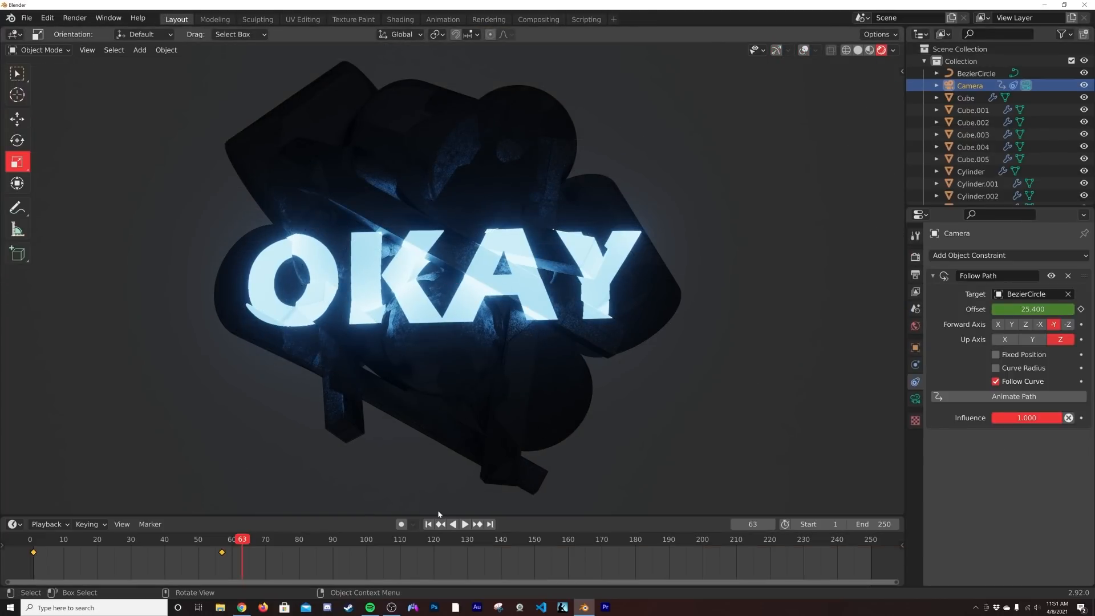
Step: Set the camera's focal length to 303 mm at frame 1 and keyframe it
{"action": "left_click", "coordinate": [428, 524]}
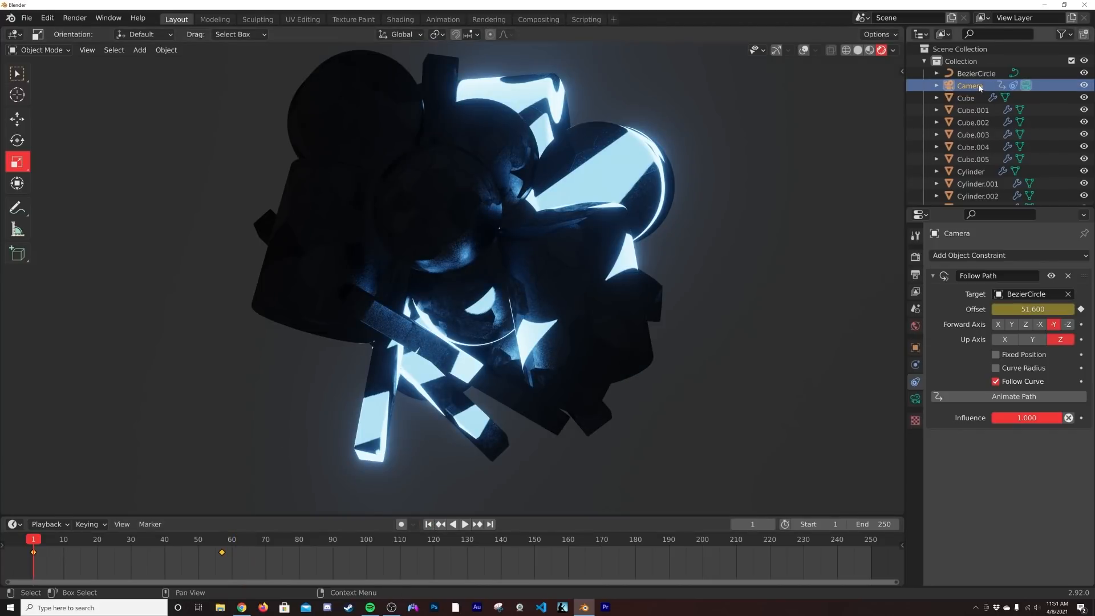
{"action": "left_click", "coordinate": [916, 399]}
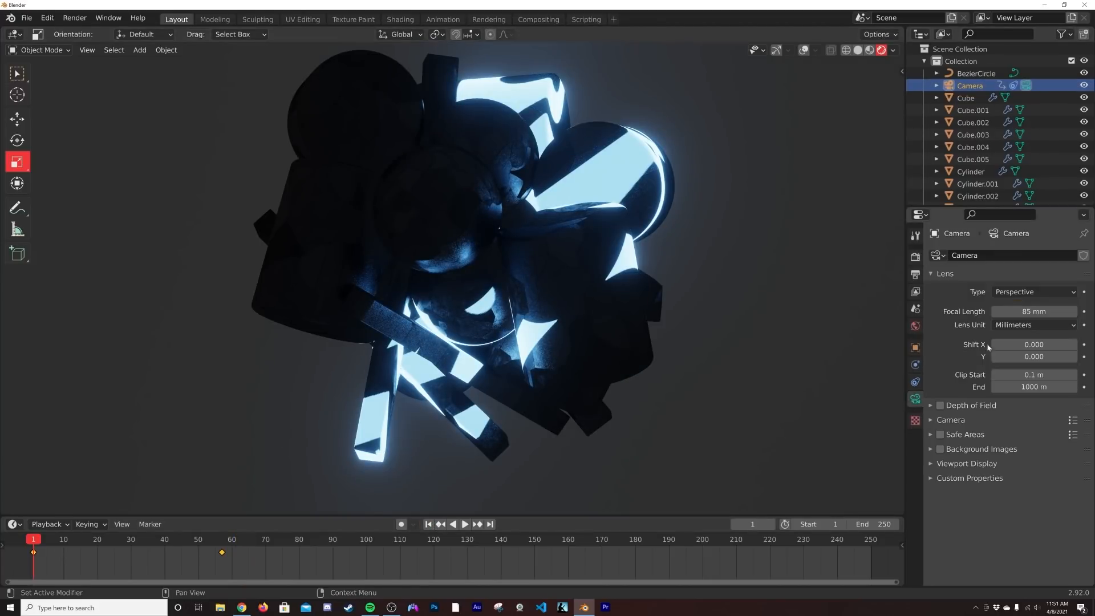
{"action": "left_click_drag", "start_coordinate": [1027, 311], "coordinate": [1075, 311]}
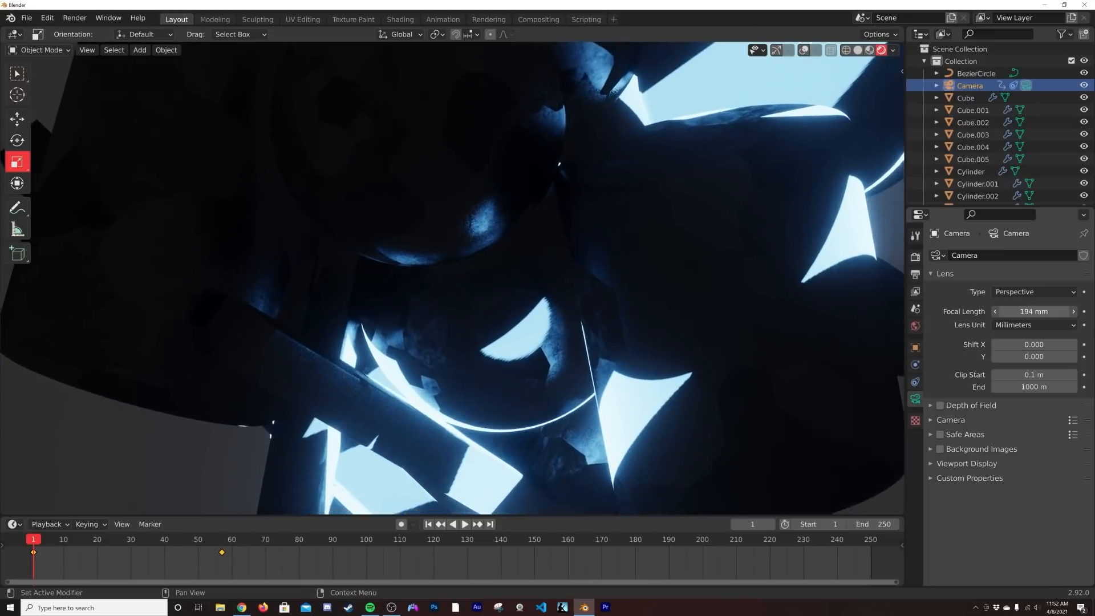
{"action": "scroll", "coordinate": [570, 292], "scroll_direction": "down", "scroll_amount": 3}
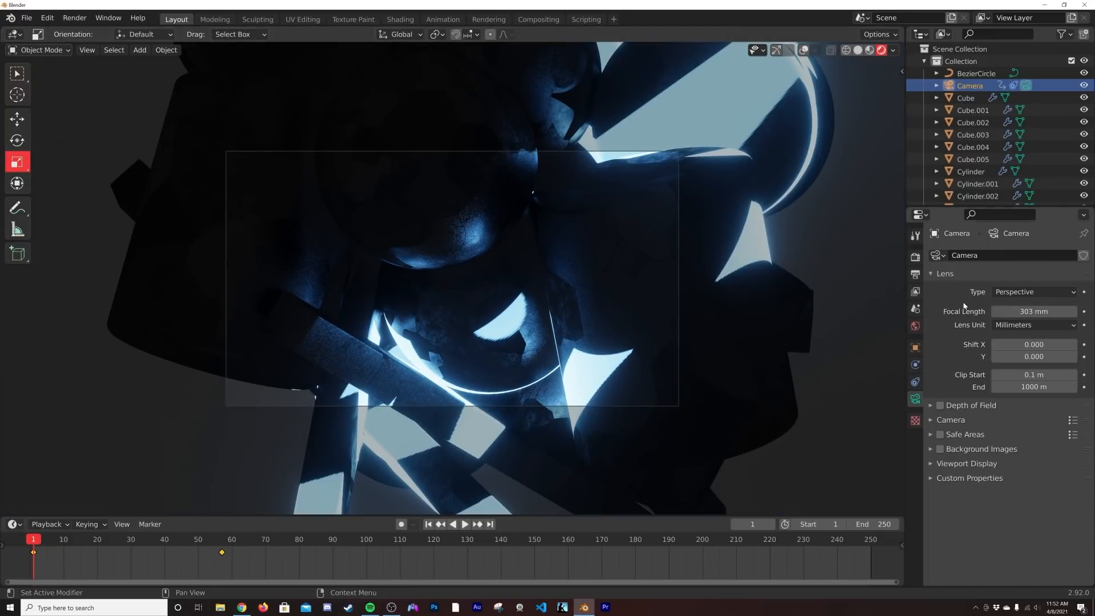
{"action": "left_click", "coordinate": [1086, 312]}
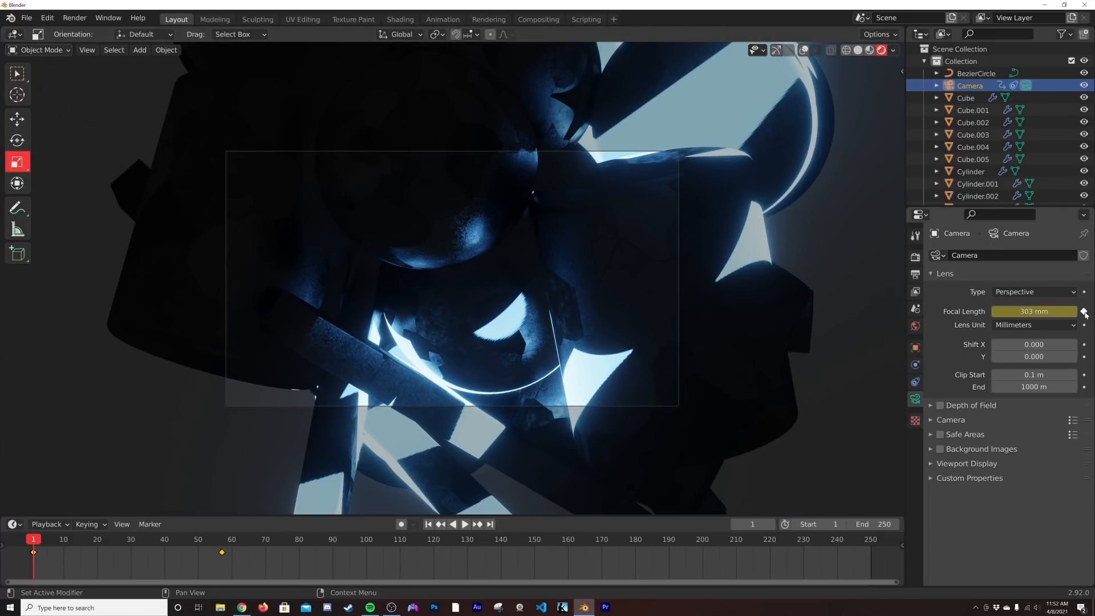
Step: Set the camera's focal length to 85 mm at frame 57 and keyframe it
{"action": "left_click_drag", "start_coordinate": [215, 544], "coordinate": [222, 544]}
{"action": "left_click_drag", "start_coordinate": [1034, 311], "coordinate": [1026, 312]}
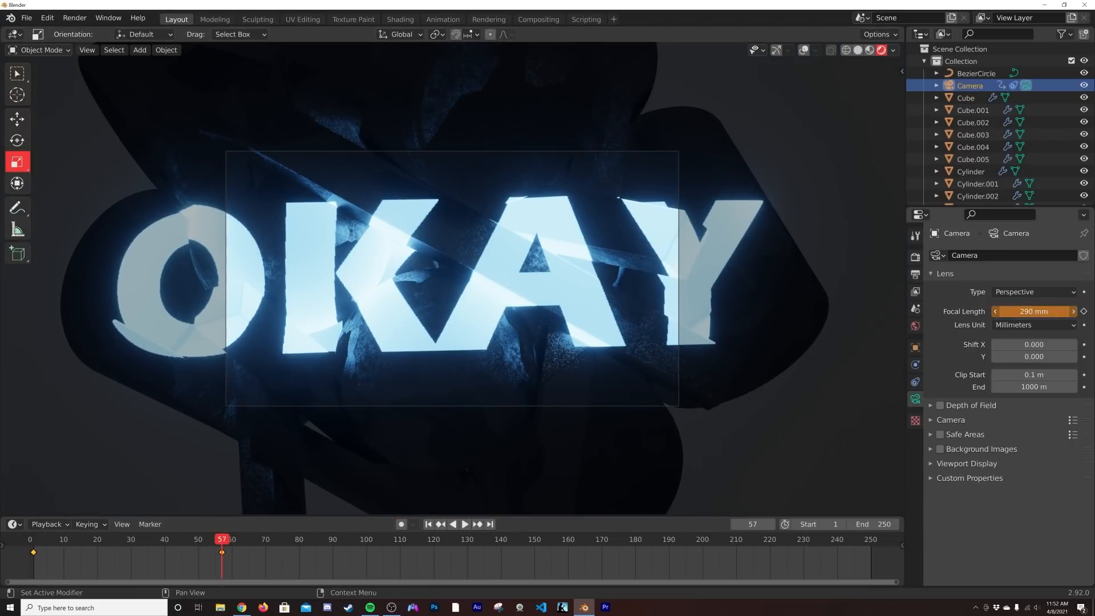
{"action": "left_click", "coordinate": [1026, 311]}
{"action": "type", "text": "85"}
{"action": "key", "text": "Return"}
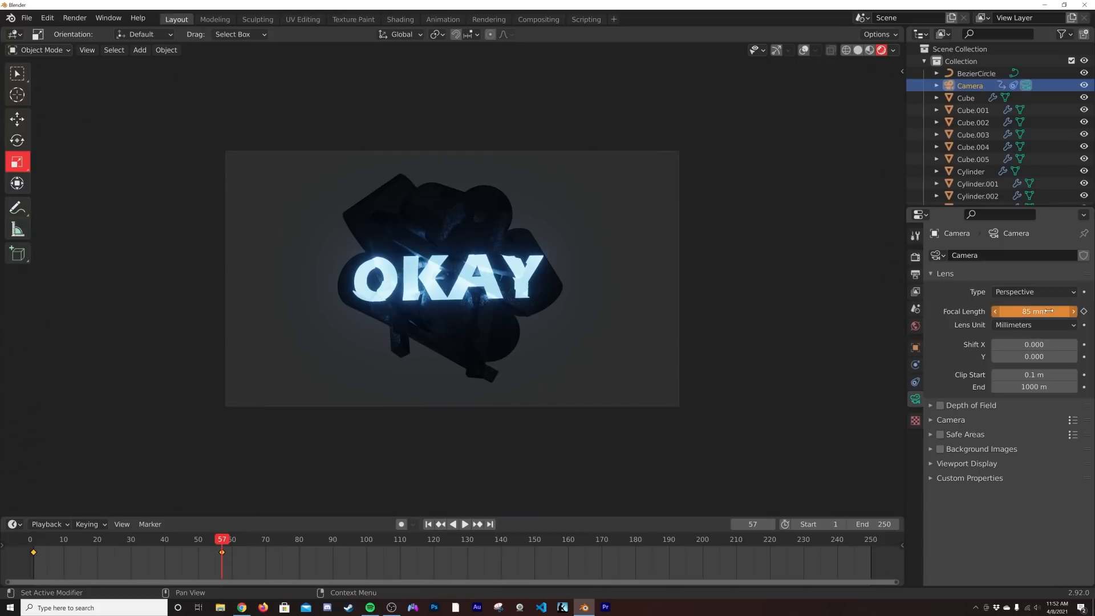
{"action": "left_click", "coordinate": [1084, 311]}
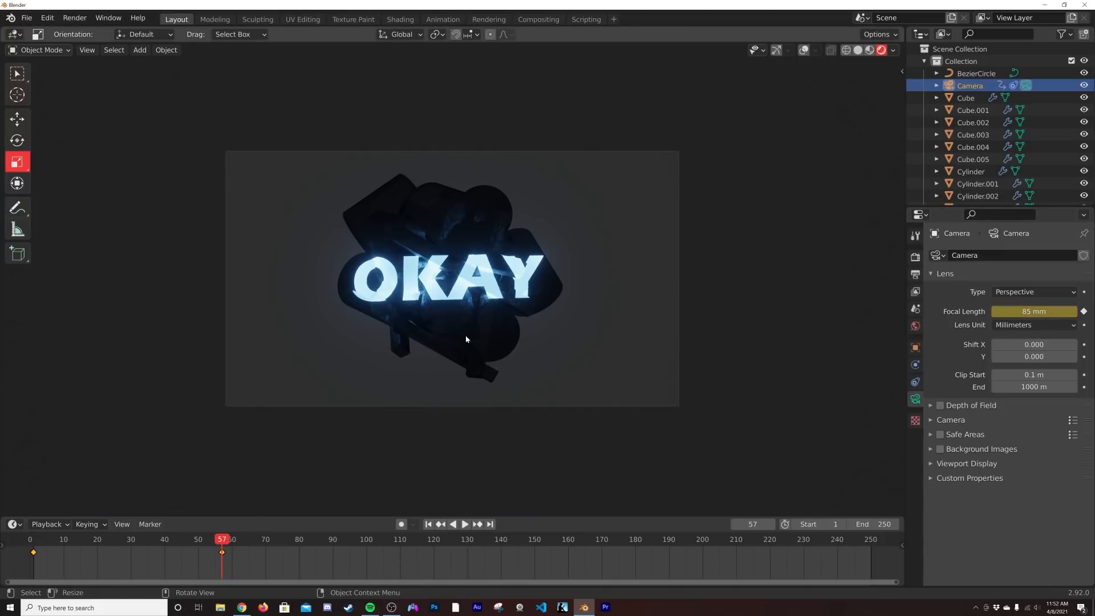
Step: Switch the viewport to Material Preview shading, play the combined orbit and zoom animation several times, and return to frame 1
{"action": "left_click", "coordinate": [428, 524]}
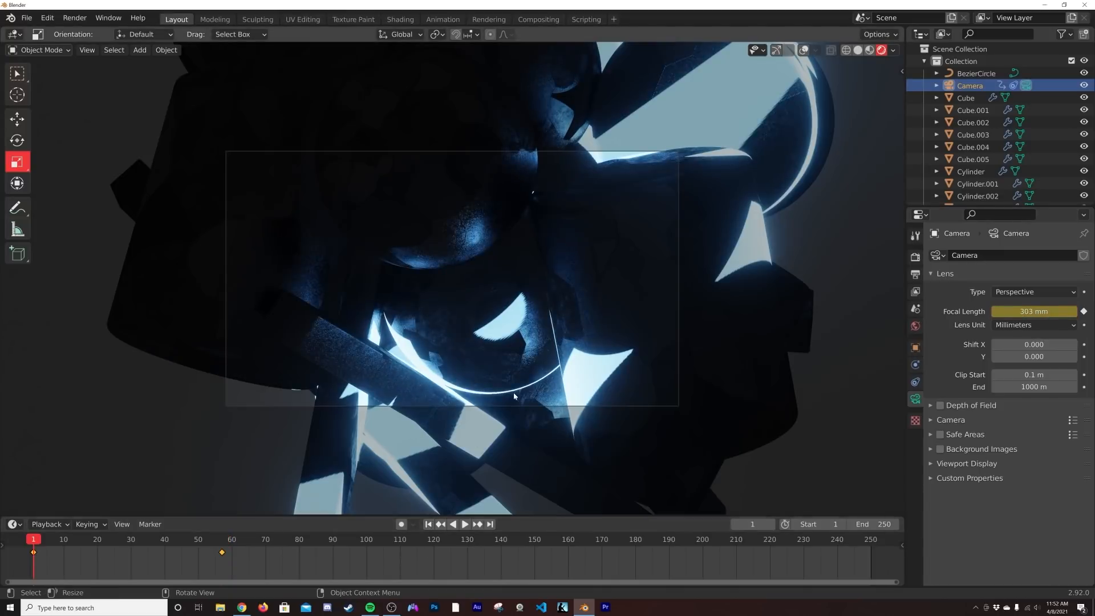
{"action": "left_click", "coordinate": [869, 51]}
{"action": "key", "text": "space"}
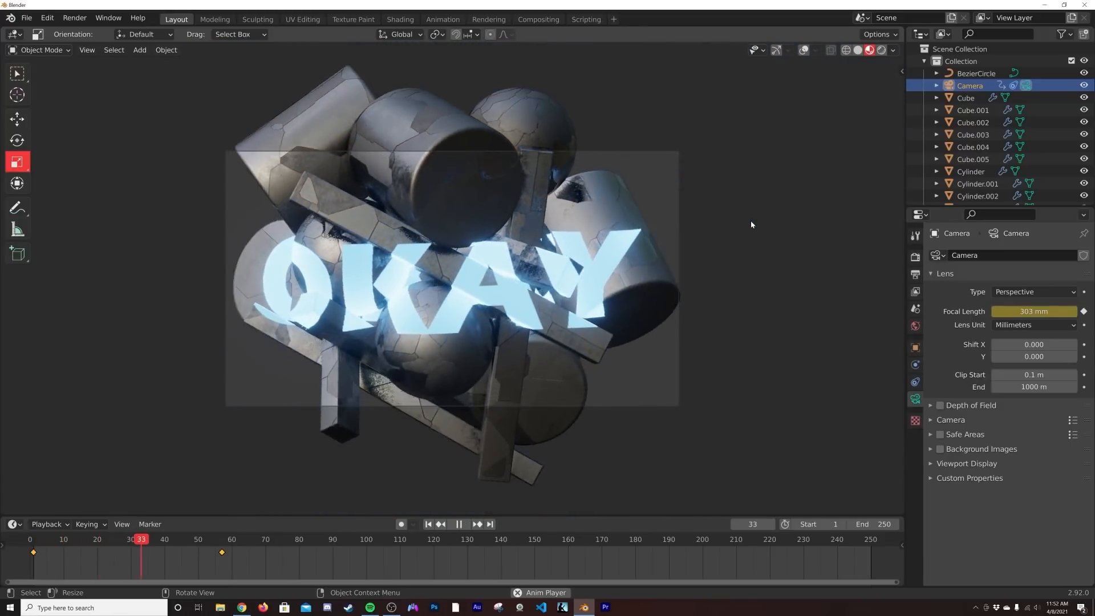
{"action": "key", "text": "space"}
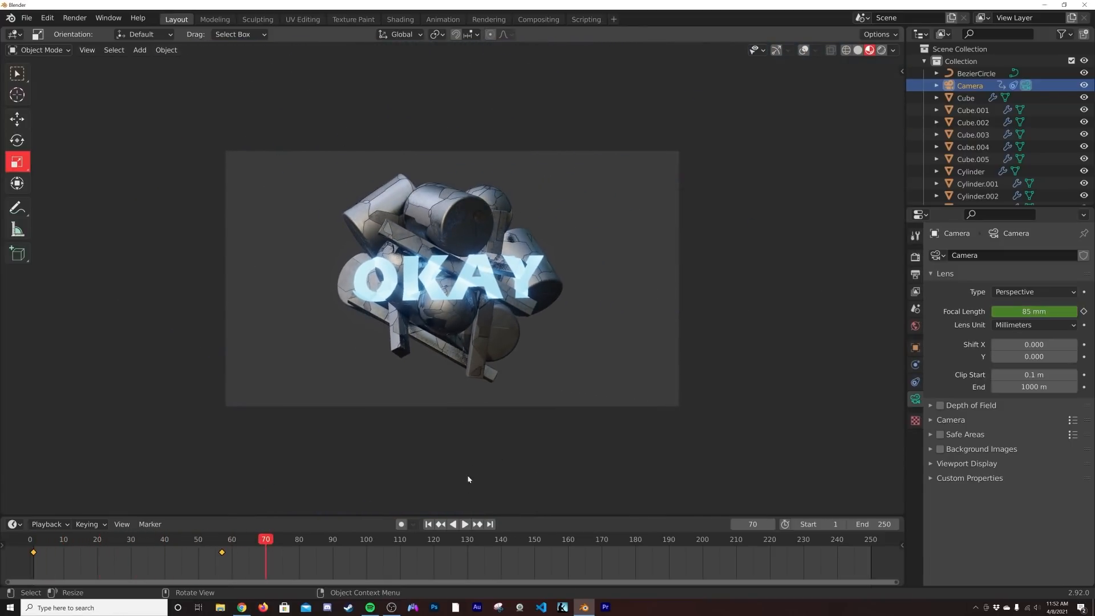
{"action": "key", "text": "shift+Left"}
{"action": "key", "text": "space"}
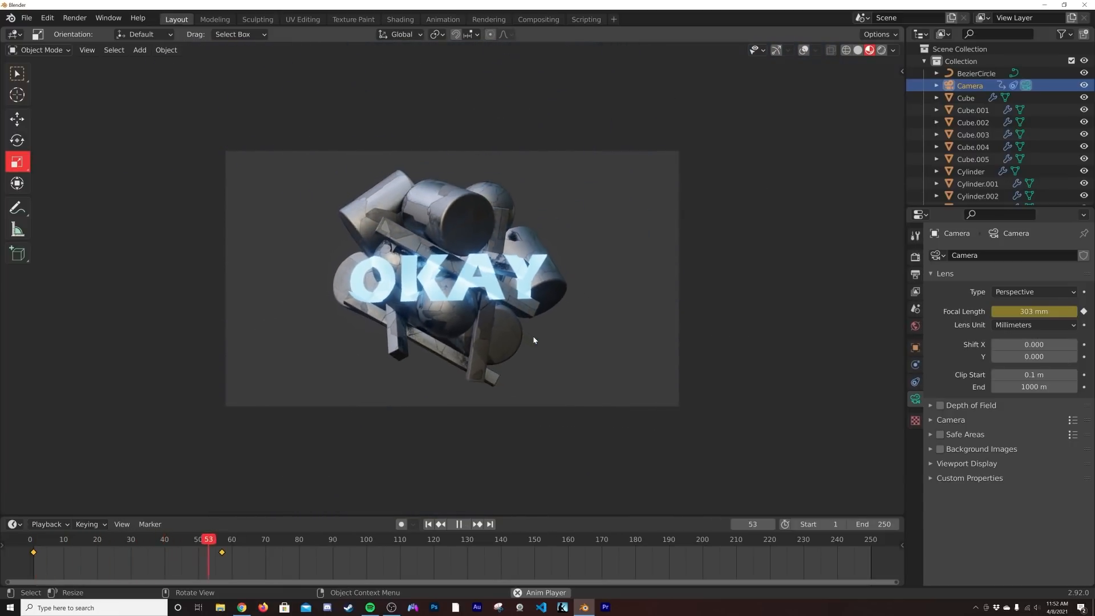
{"action": "key", "text": "space"}
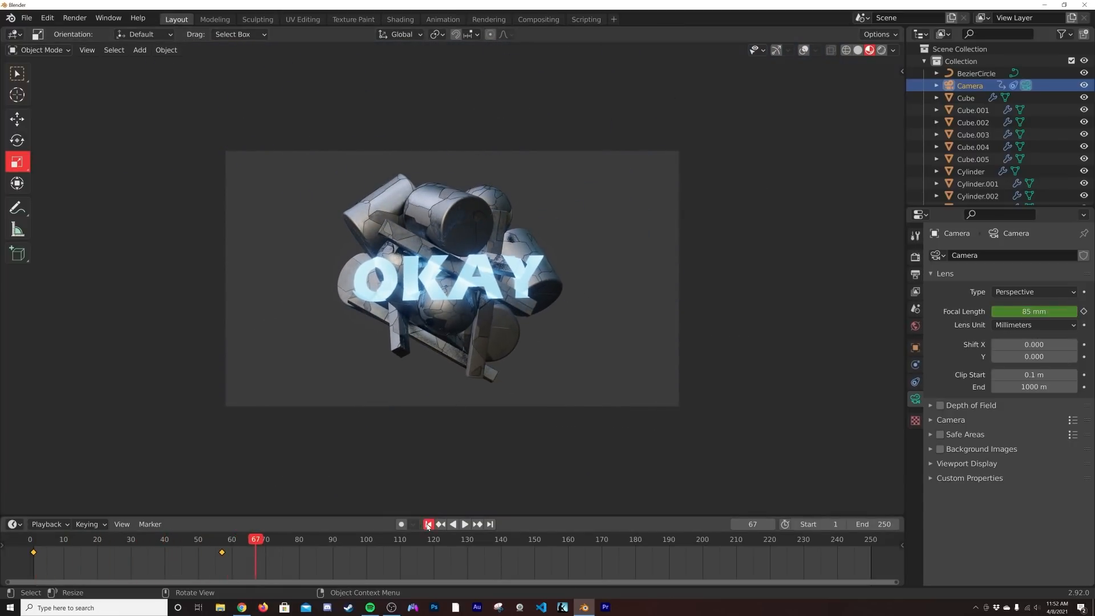
{"action": "left_click", "coordinate": [428, 524]}
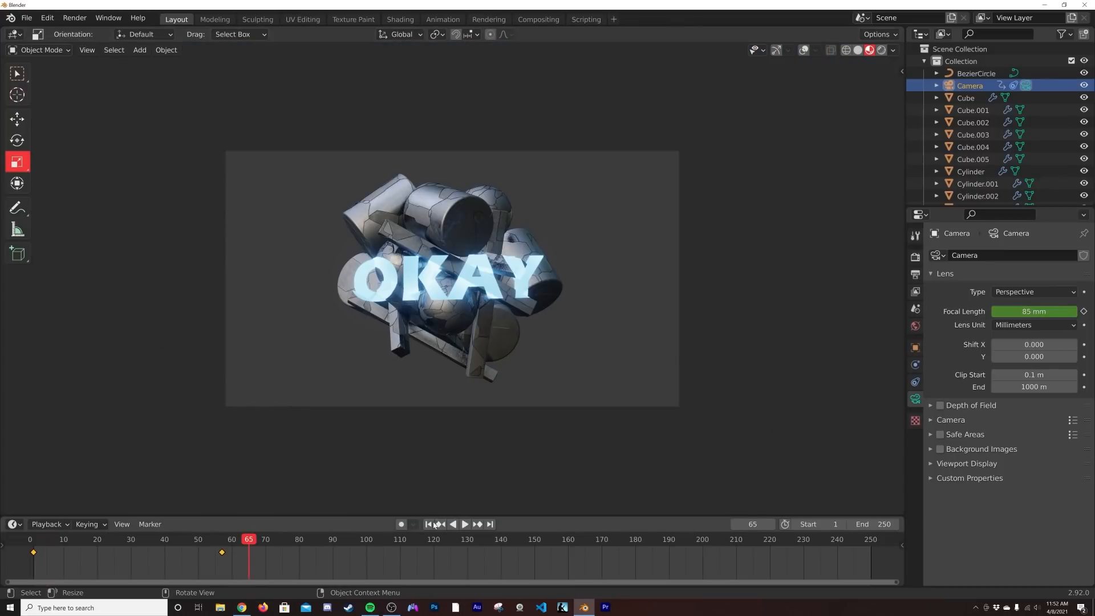
{"action": "left_click", "coordinate": [428, 524]}
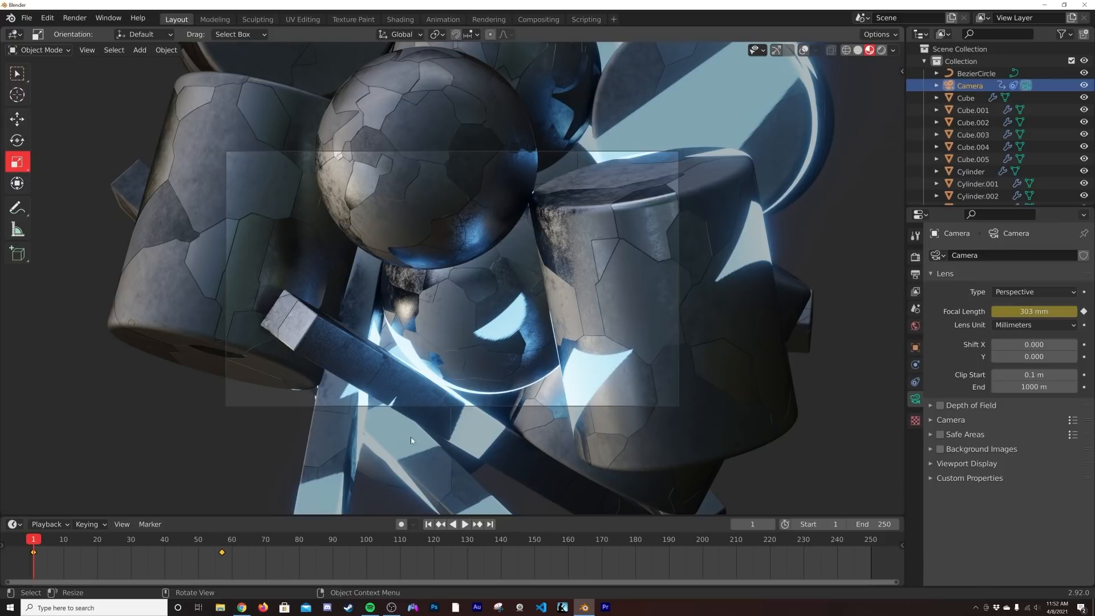
{"action": "key", "text": "space"}
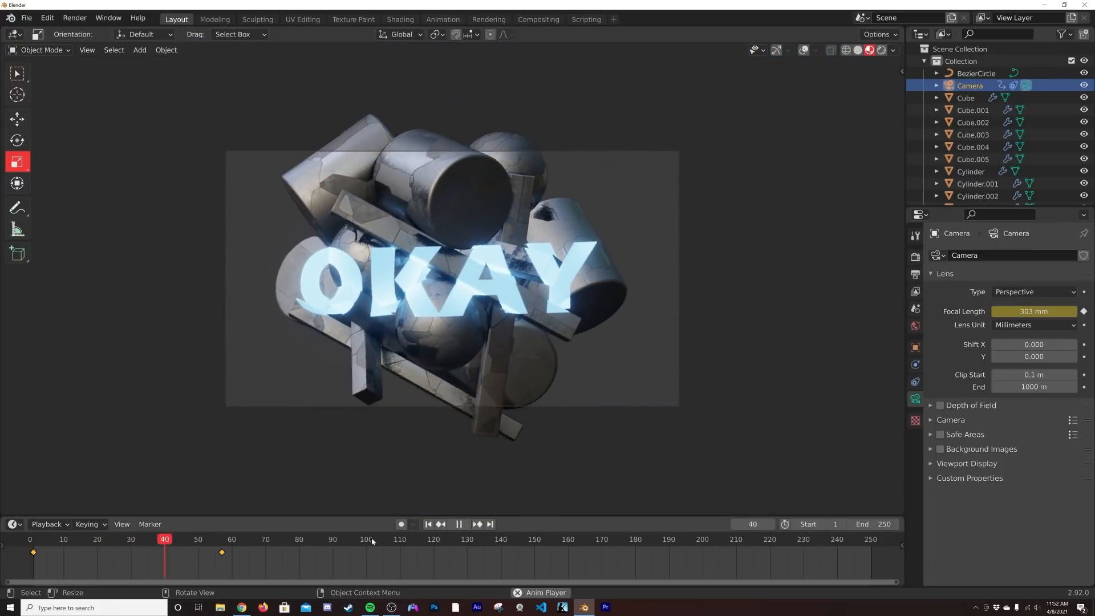
{"action": "key", "text": "space"}
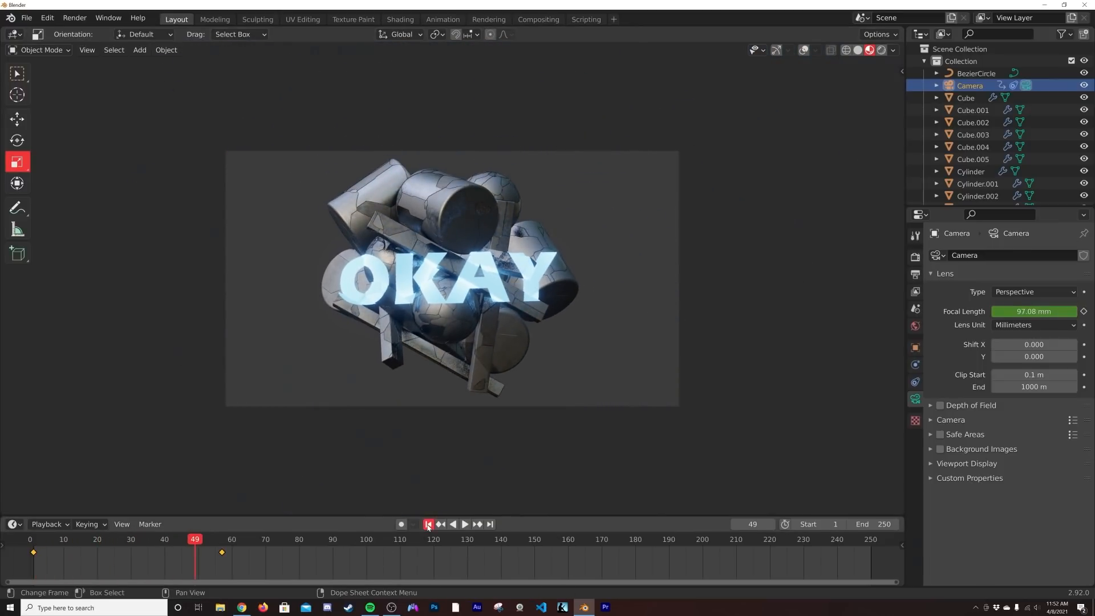
{"action": "left_click", "coordinate": [429, 524]}
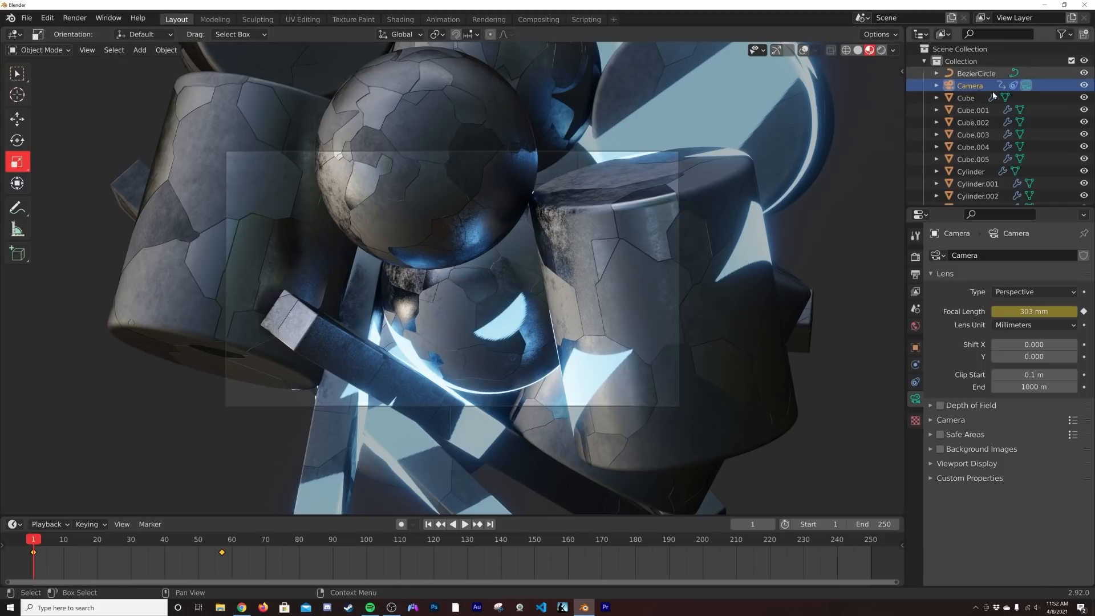
Step: Select the large cylinder in front and bring its material's Emission node into view in the Shading workspace
{"action": "left_click", "coordinate": [656, 340]}
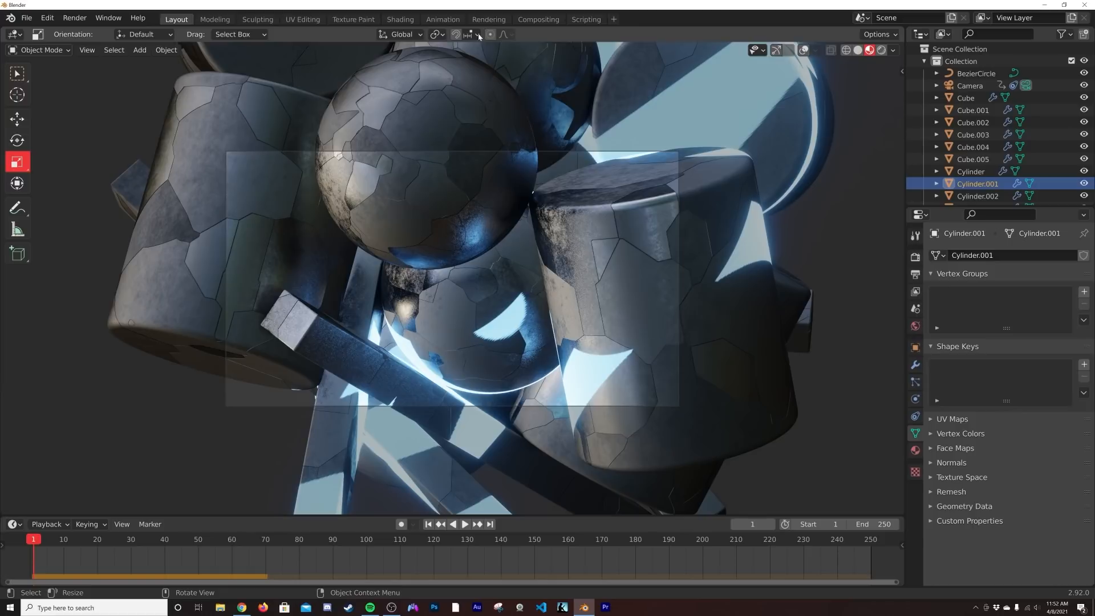
{"action": "left_click", "coordinate": [400, 19]}
{"action": "middle_click_drag", "start_coordinate": [768, 412], "coordinate": [507, 390]}
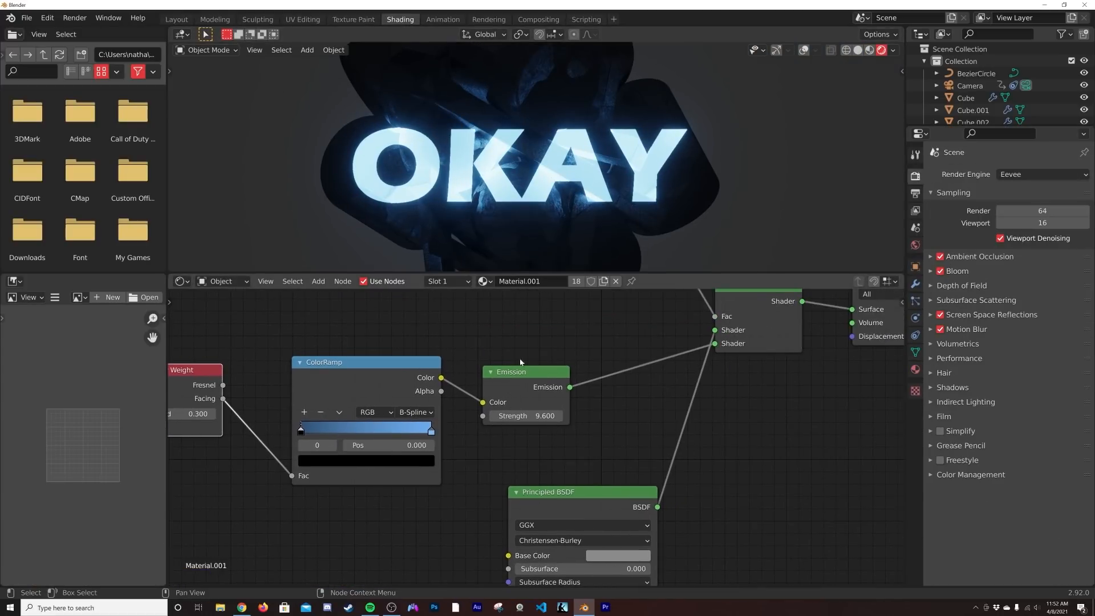
Step: Enlarge the Shading workspace's 3D viewport and split off a strip beneath it as a Timeline
{"action": "left_click_drag", "start_coordinate": [653, 275], "coordinate": [653, 366]}
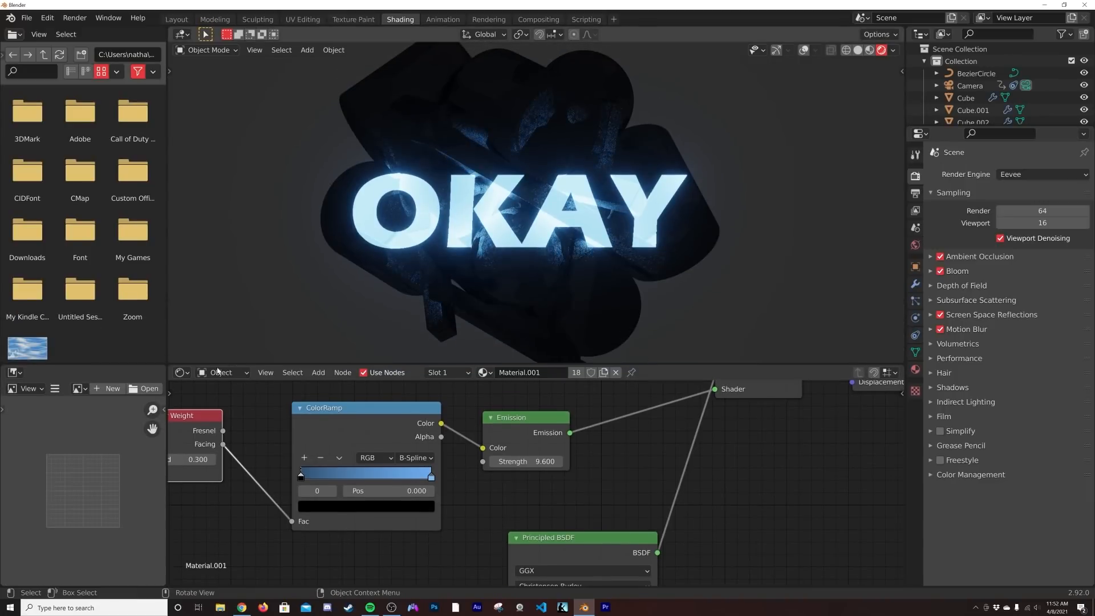
{"action": "left_click_drag", "start_coordinate": [165, 362], "coordinate": [171, 306]}
{"action": "left_click", "coordinate": [182, 313]}
{"action": "left_click", "coordinate": [182, 314]}
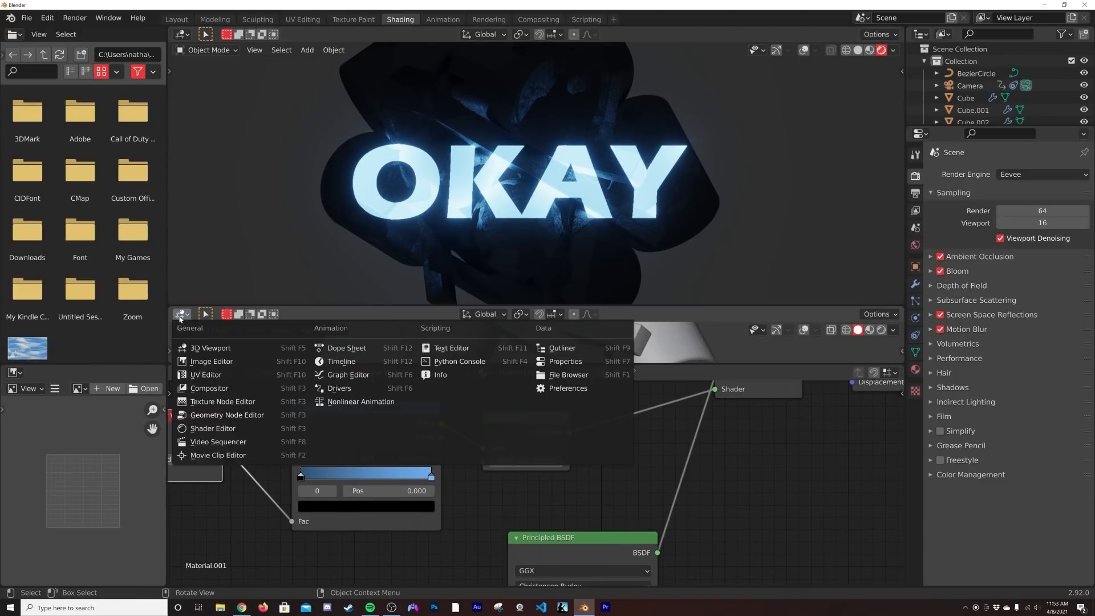
{"action": "left_click", "coordinate": [346, 363]}
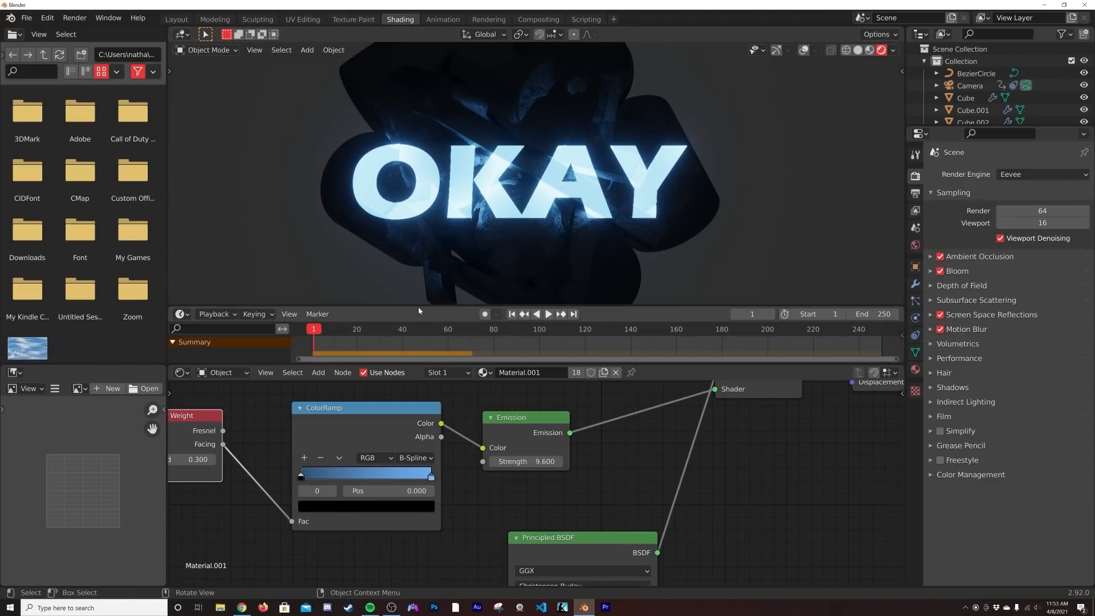
Step: Set the Emission node's strength to 10
{"action": "left_click", "coordinate": [526, 461]}
{"action": "type", "text": "10"}
{"action": "key", "text": "Return"}
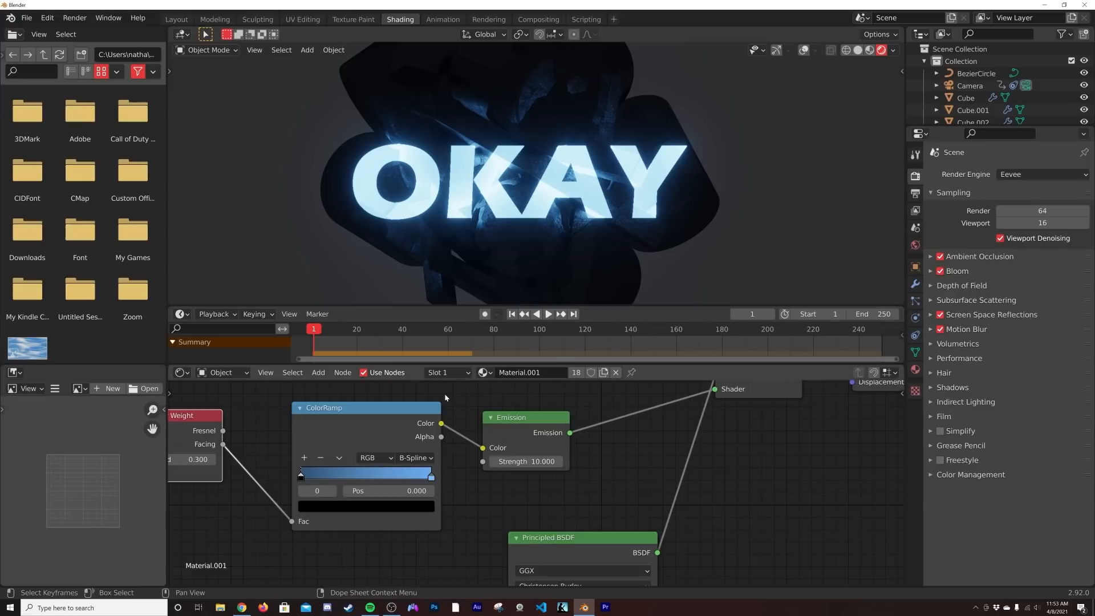
Step: Set the Emission node's strength to 0 and insert a keyframe for it at frame 1
{"action": "left_click", "coordinate": [516, 462]}
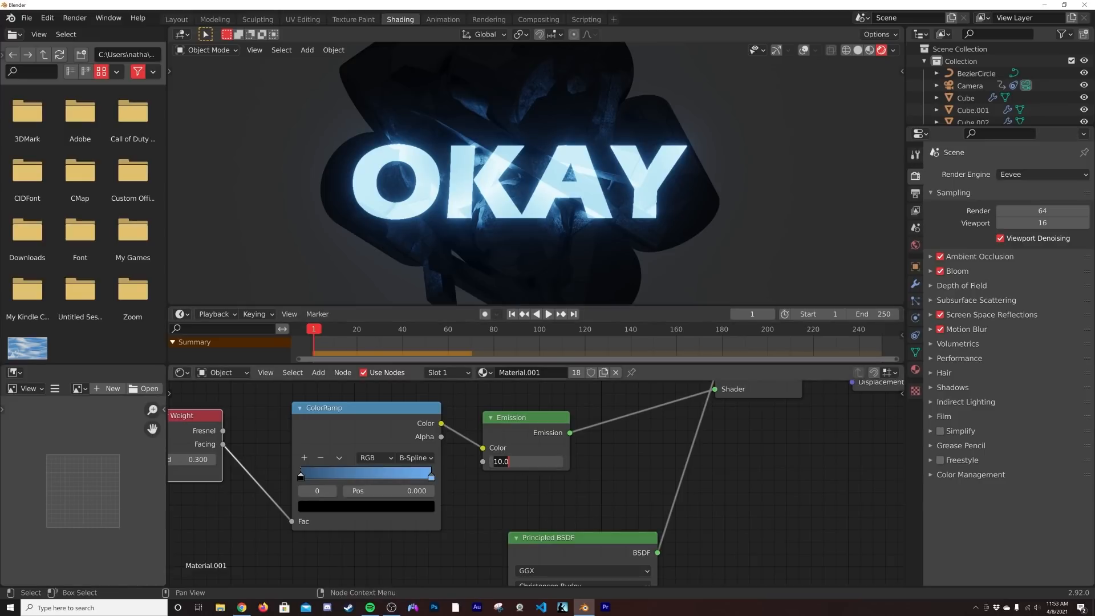
{"action": "type", "text": "0"}
{"action": "key", "text": "Return"}
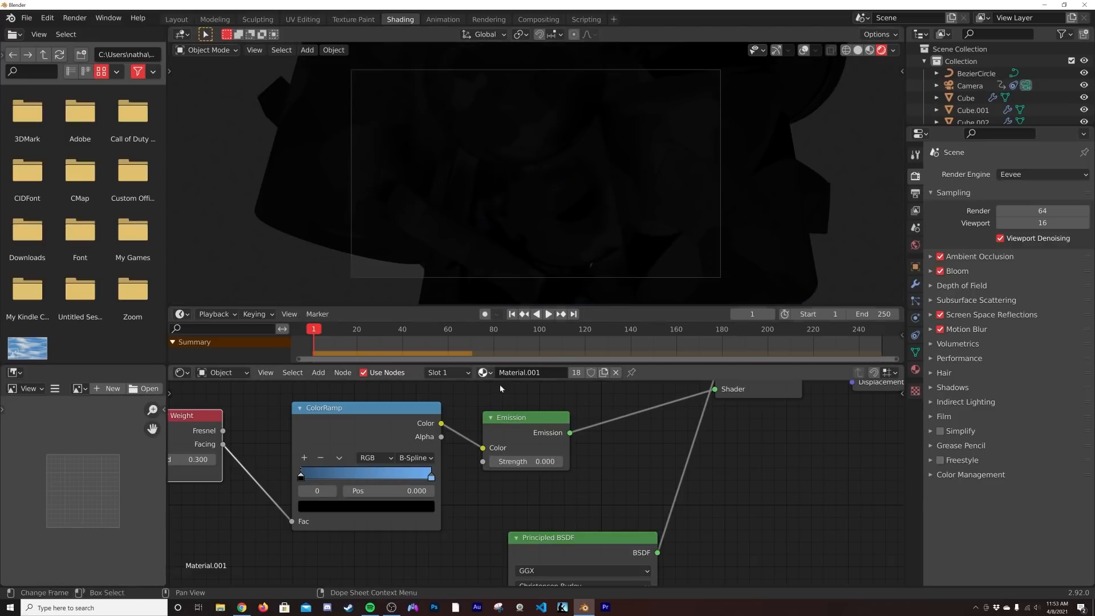
{"action": "right_click", "coordinate": [517, 461]}
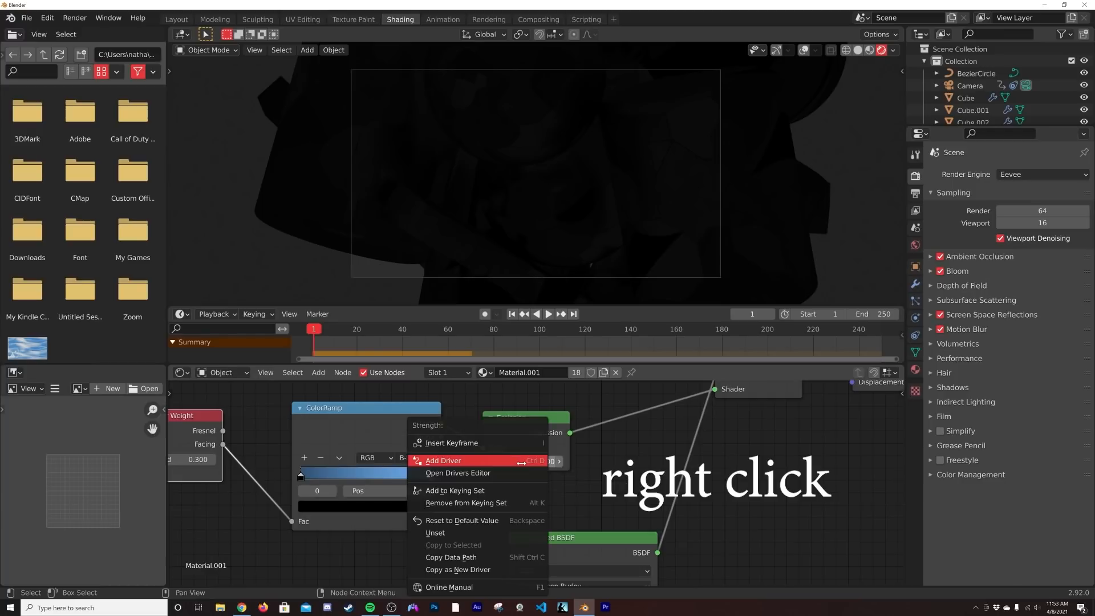
{"action": "left_click", "coordinate": [498, 431]}
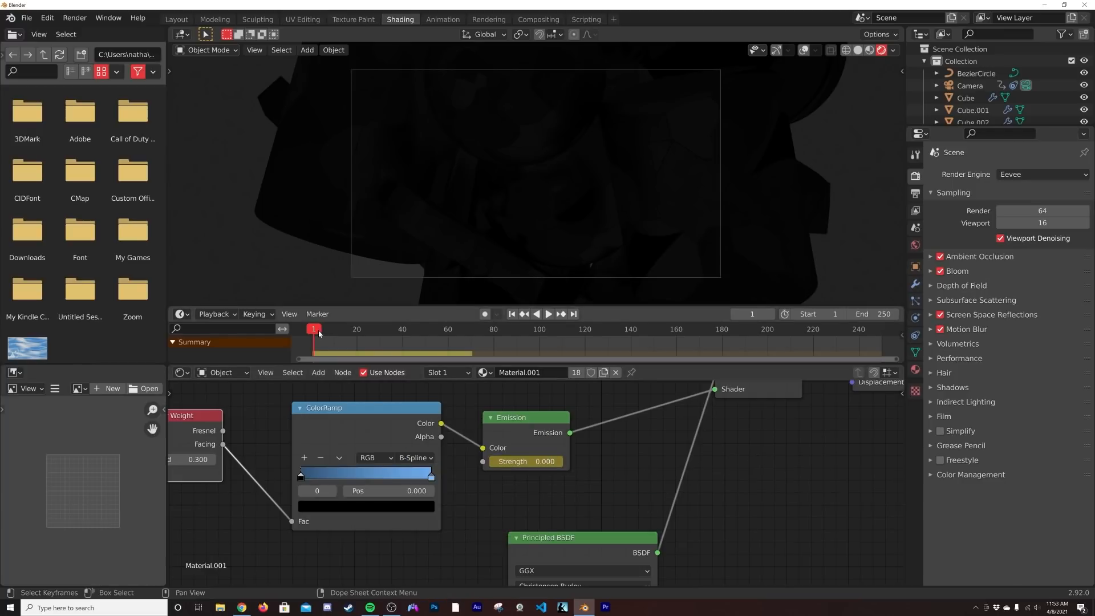
Step: Set the Emission node's strength to 10 at frame 14 and insert a keyframe for it
{"action": "key", "text": "space"}
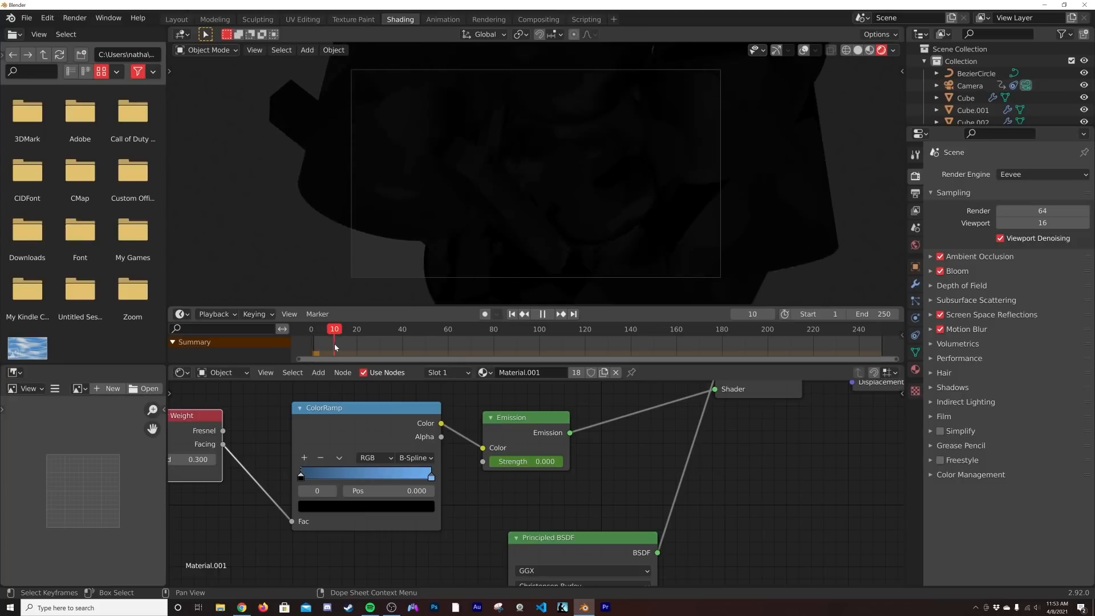
{"action": "left_click_drag", "start_coordinate": [344, 344], "coordinate": [342, 344]}
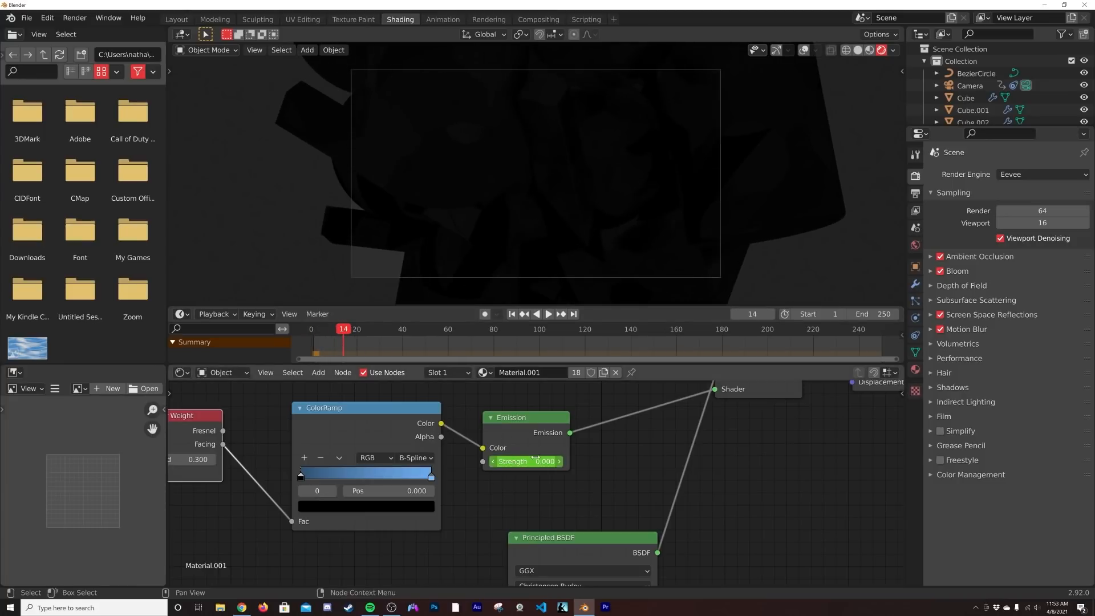
{"action": "left_click", "coordinate": [527, 461]}
{"action": "type", "text": "10"}
{"action": "key", "text": "Return"}
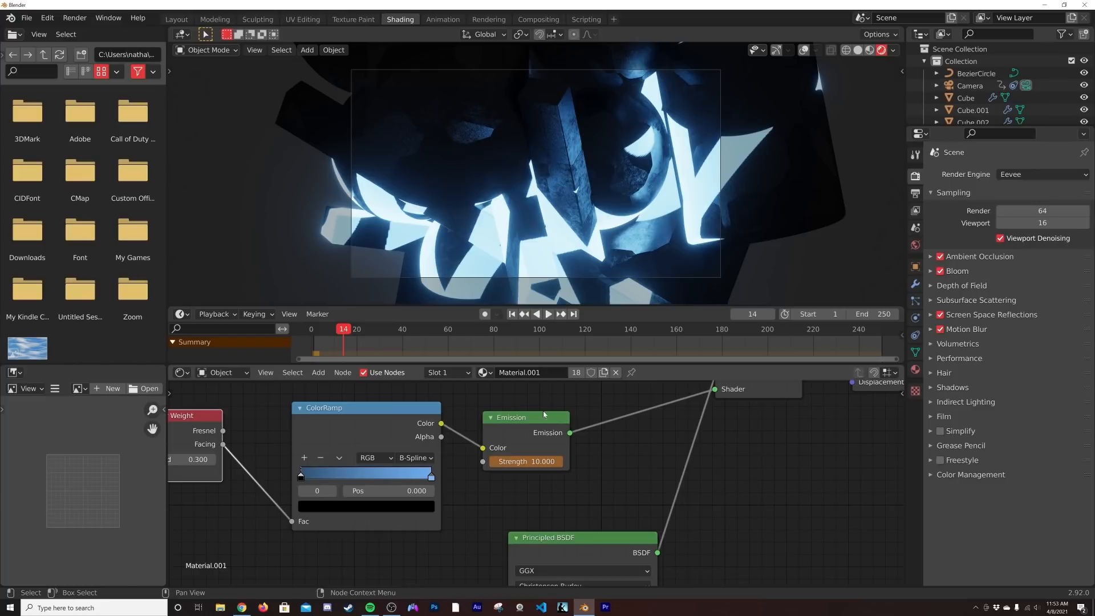
{"action": "right_click", "coordinate": [533, 463]}
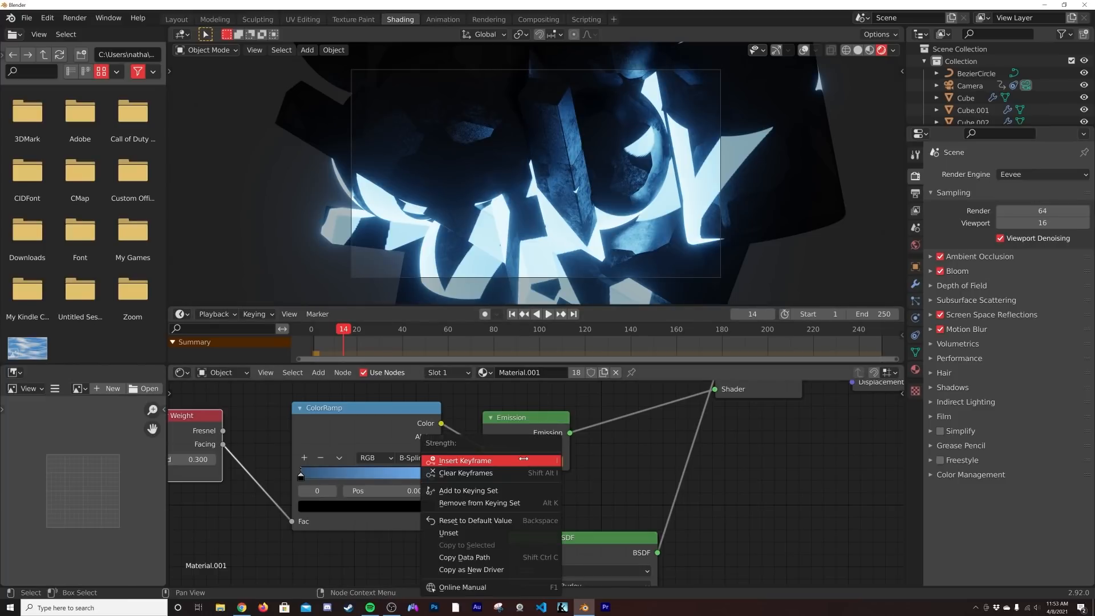
{"action": "left_click", "coordinate": [523, 460]}
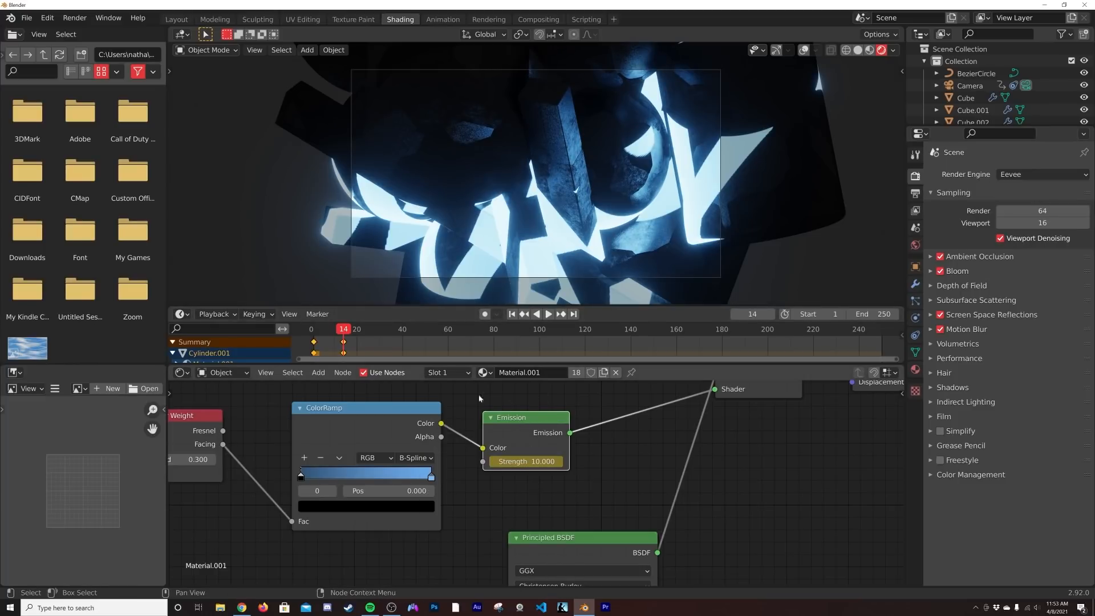
Step: Play the animation through and insert another keyframe for the emission strength of 10 at frame 79
{"action": "left_click", "coordinate": [512, 314]}
{"action": "key", "text": "space"}
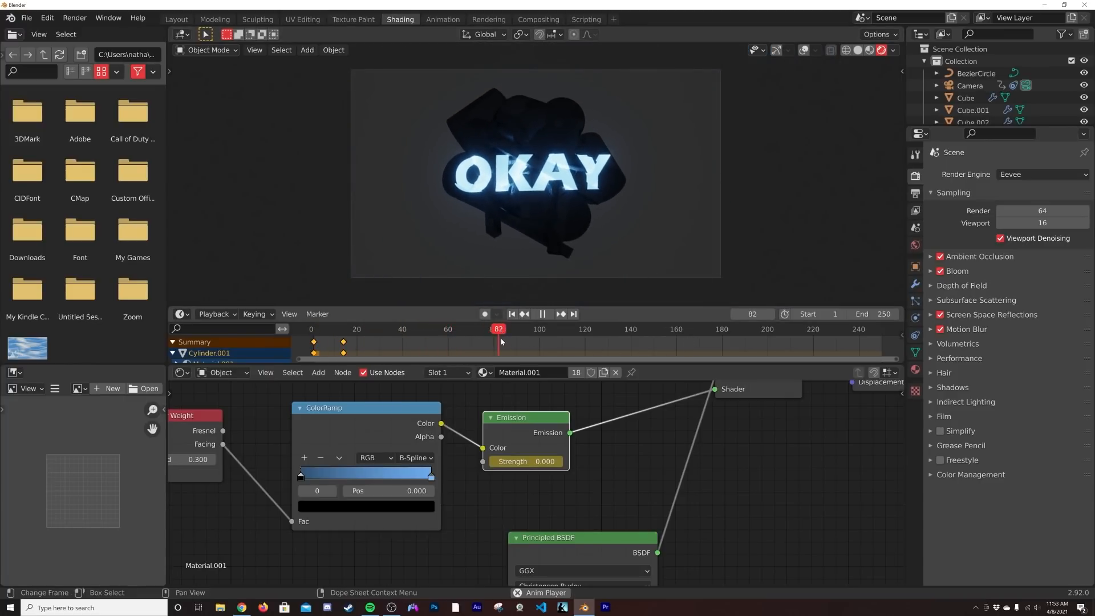
{"action": "key", "text": "space"}
{"action": "left_click_drag", "start_coordinate": [517, 334], "coordinate": [315, 343]}
{"action": "key", "text": "space"}
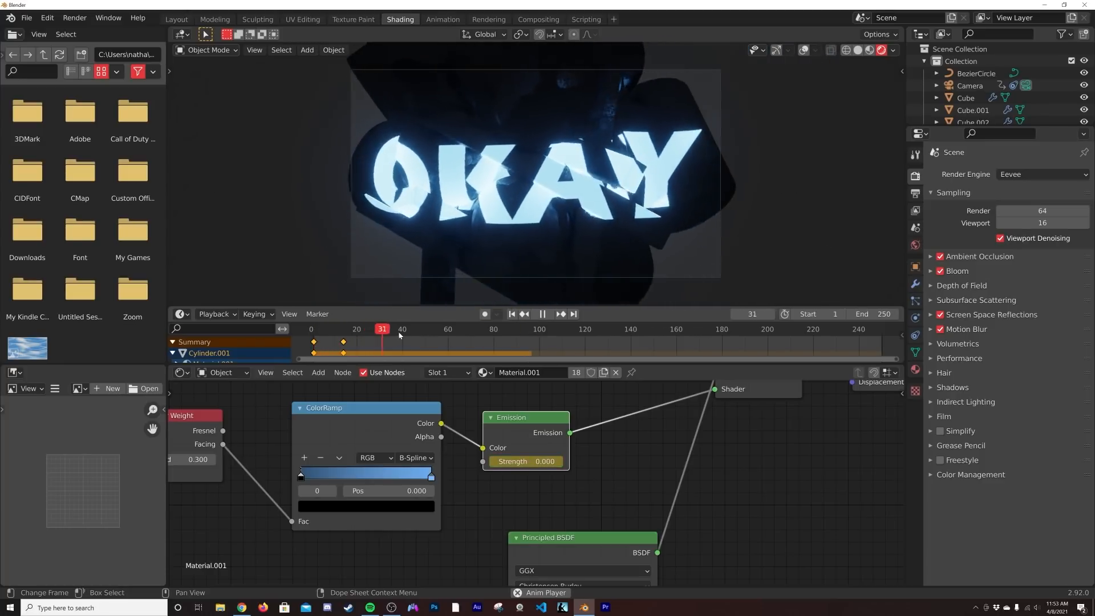
{"action": "key", "text": "space"}
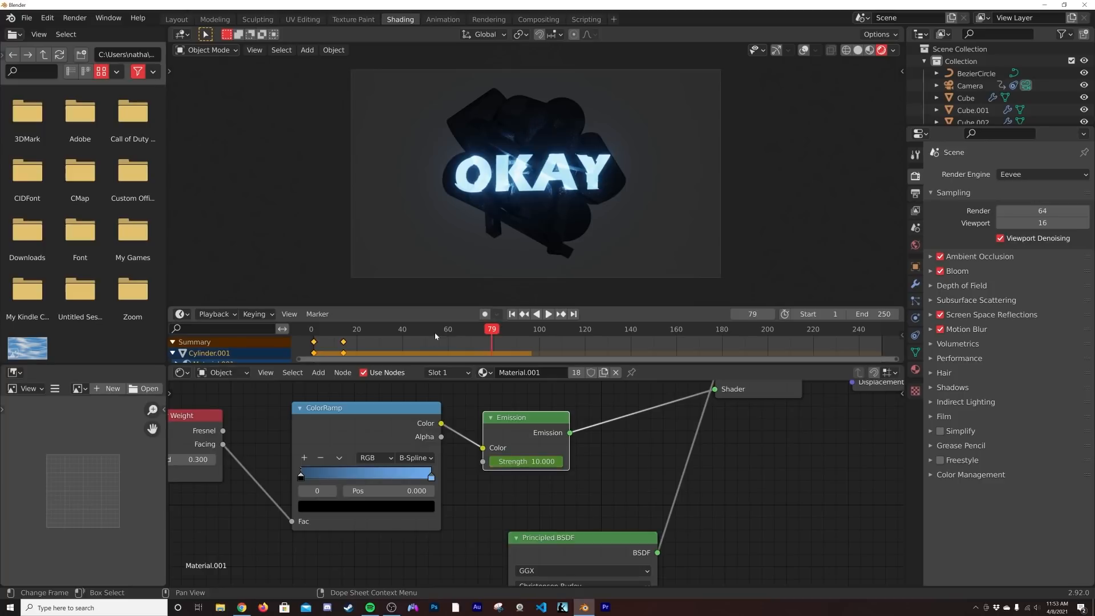
{"action": "right_click", "coordinate": [526, 461]}
{"action": "left_click", "coordinate": [518, 459]}
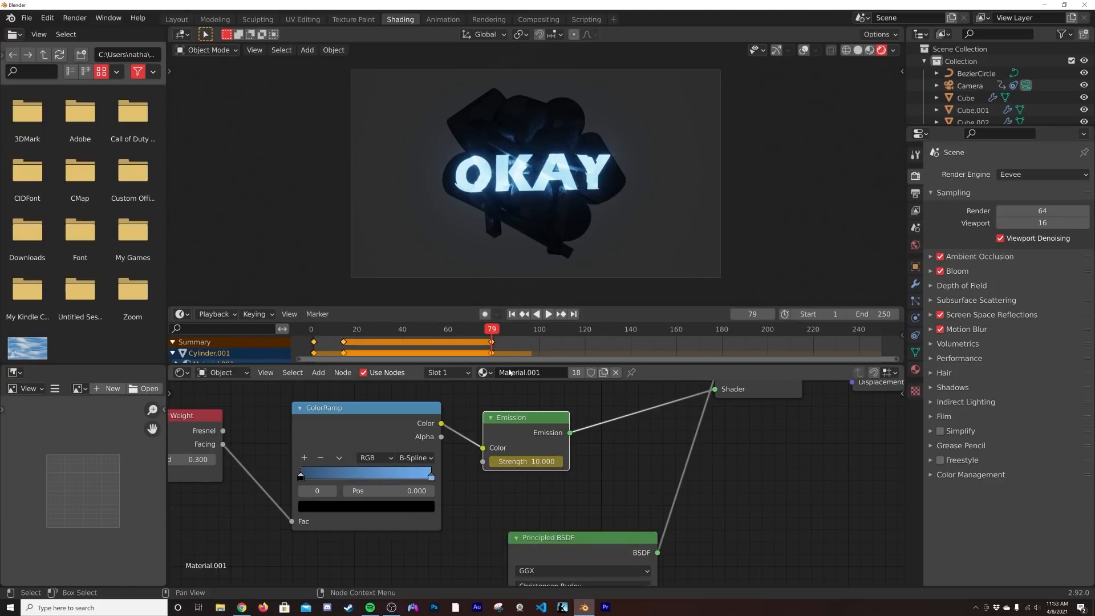
Step: Set the Emission node's strength to 0 at frame 94 and insert a keyframe for it
{"action": "key", "text": "space"}
{"action": "key", "text": "space"}
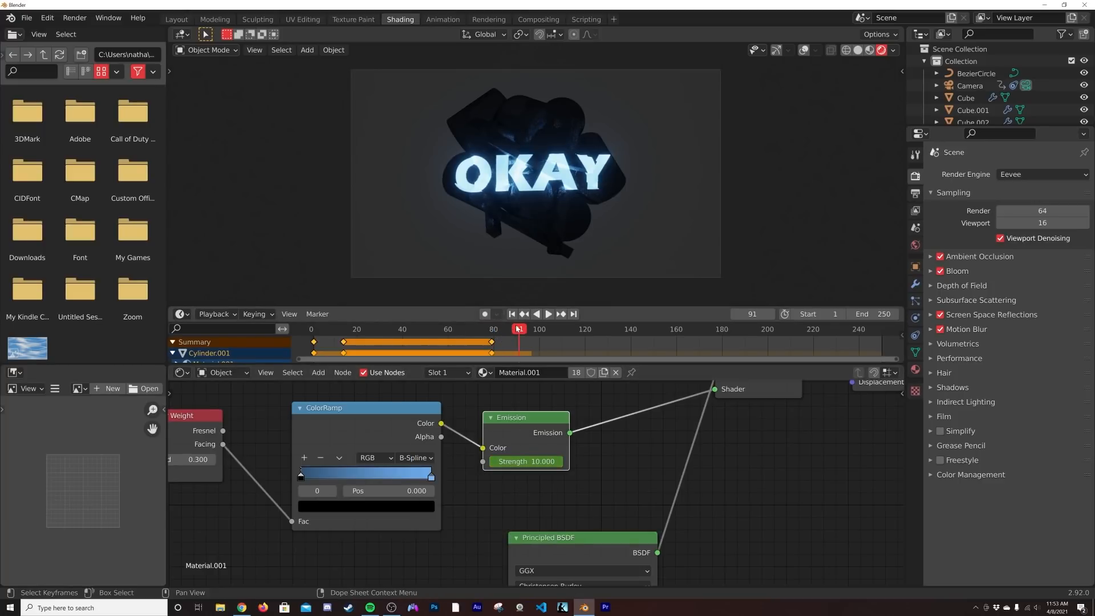
{"action": "key", "text": "space"}
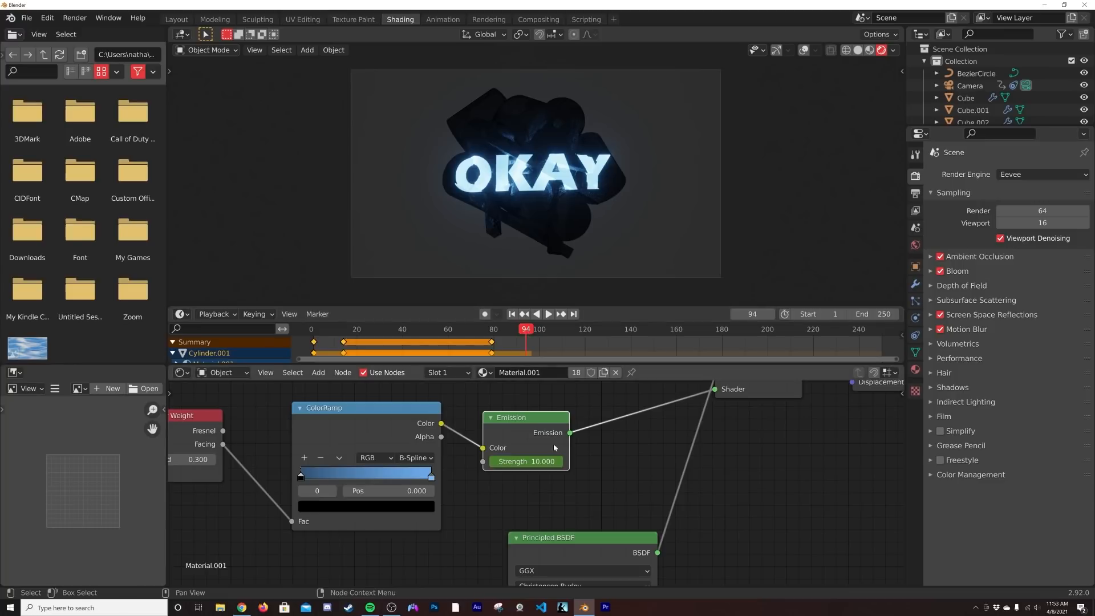
{"action": "left_click", "coordinate": [526, 461]}
{"action": "type", "text": "0"}
{"action": "key", "text": "Return"}
{"action": "right_click", "coordinate": [529, 460]}
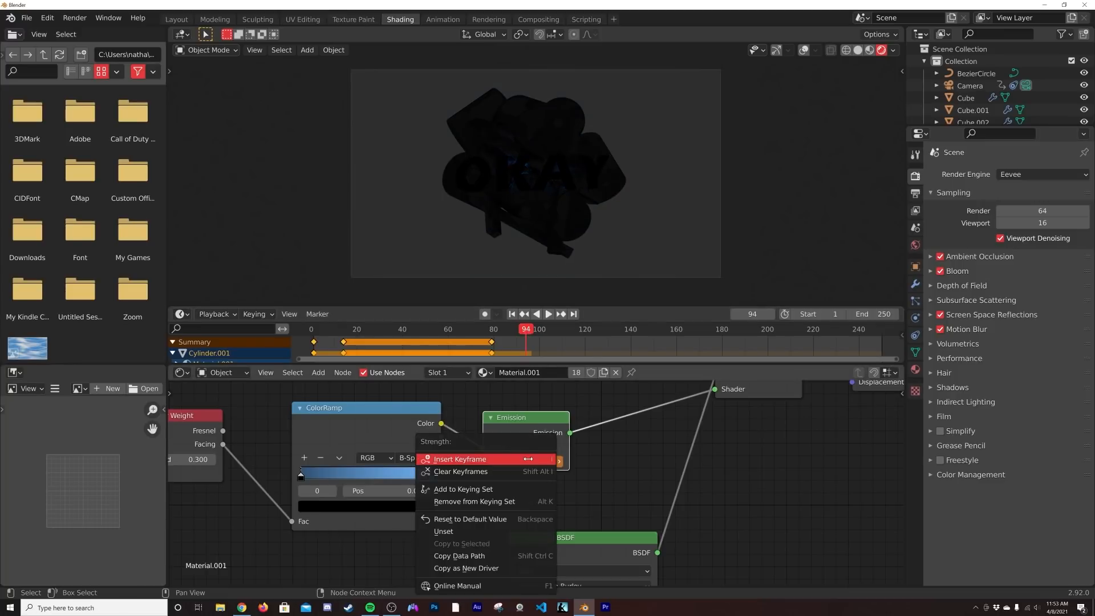
{"action": "left_click", "coordinate": [496, 458]}
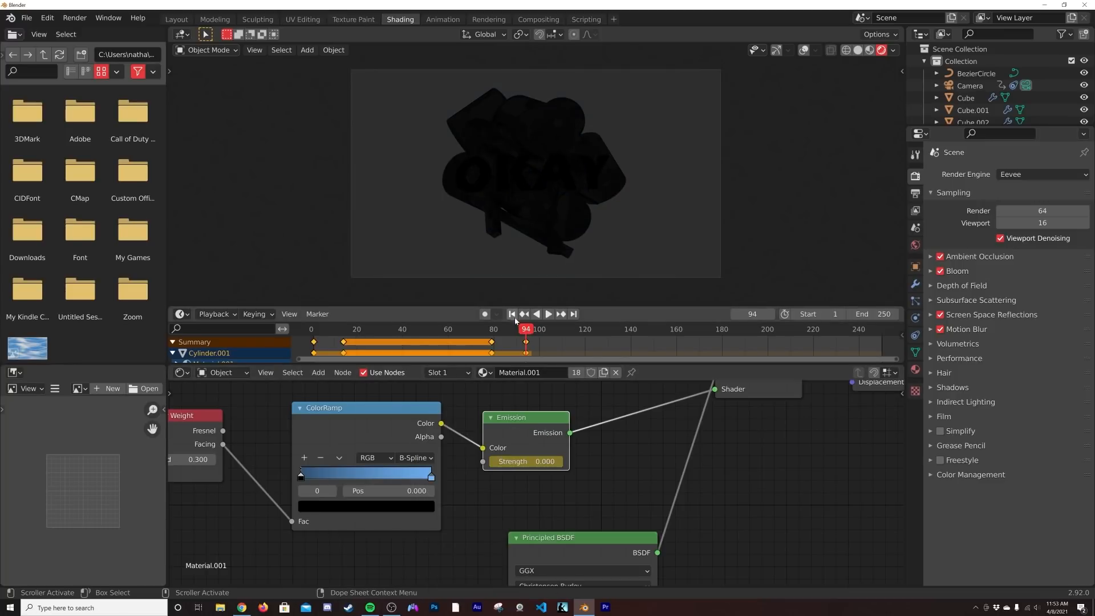
Step: Play back the glow's fade-out and set the scene's end frame to 100
{"action": "left_click_drag", "start_coordinate": [512, 331], "coordinate": [439, 337]}
{"action": "key", "text": "space"}
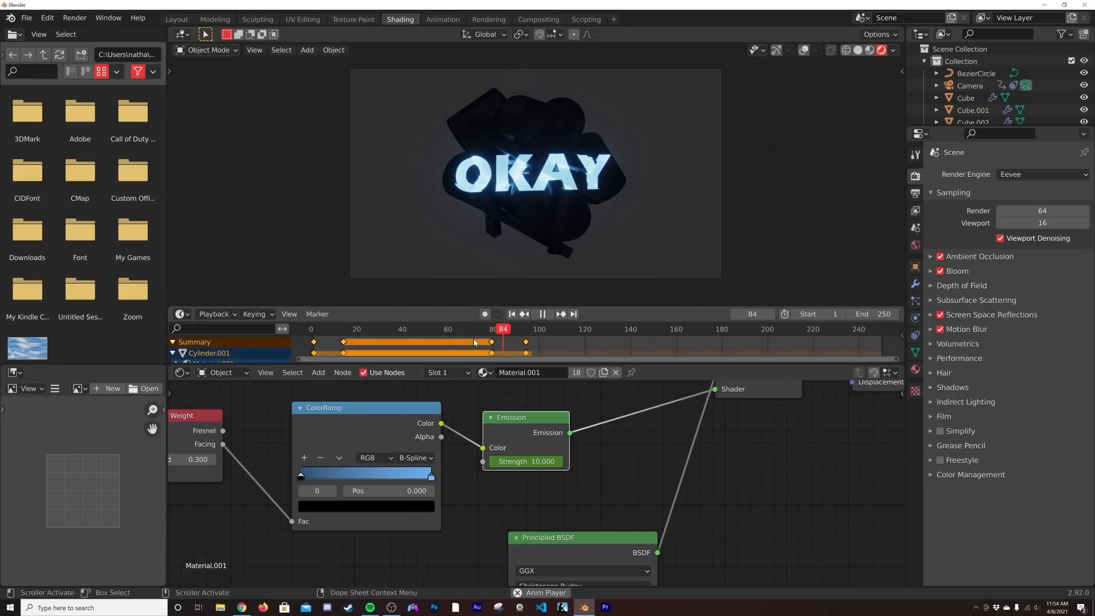
{"action": "key", "text": "space"}
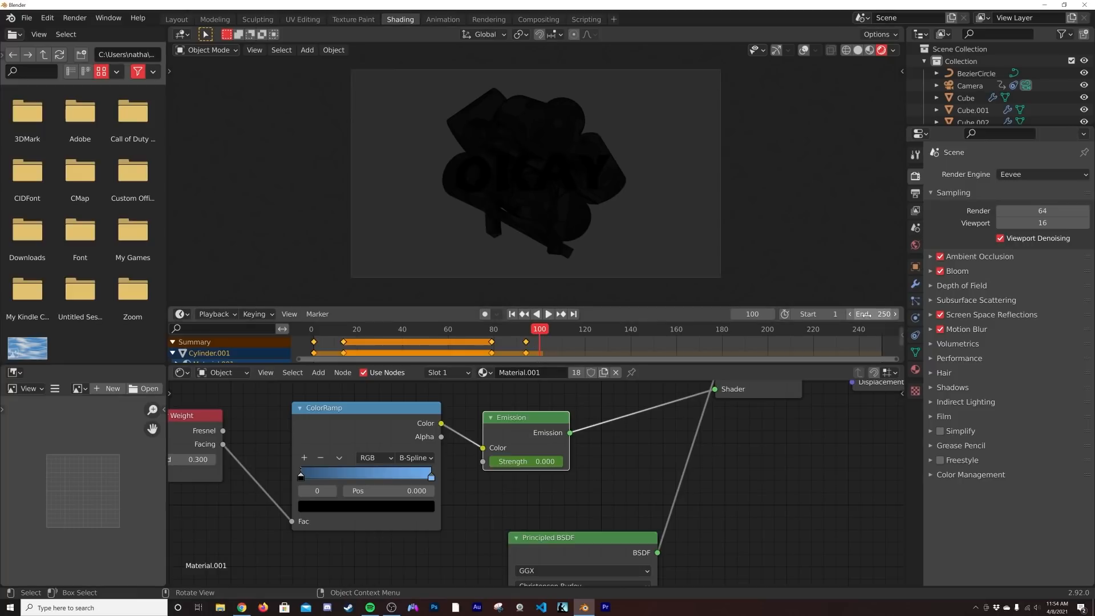
{"action": "type", "text": "100"}
{"action": "key", "text": "Return"}
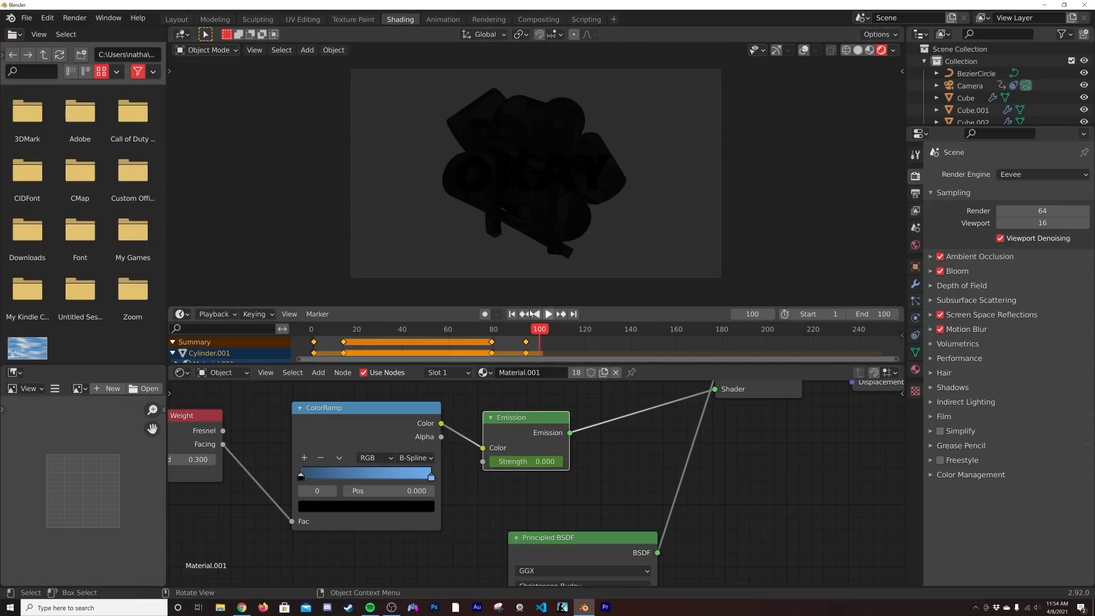
Step: Switch to the Animation workspace and review the emission fade-in between frames 1 and 14, ending at frame 14
{"action": "middle_click_drag", "start_coordinate": [453, 352], "coordinate": [571, 346]}
{"action": "scroll", "coordinate": [571, 345], "scroll_direction": "up", "scroll_amount": 2}
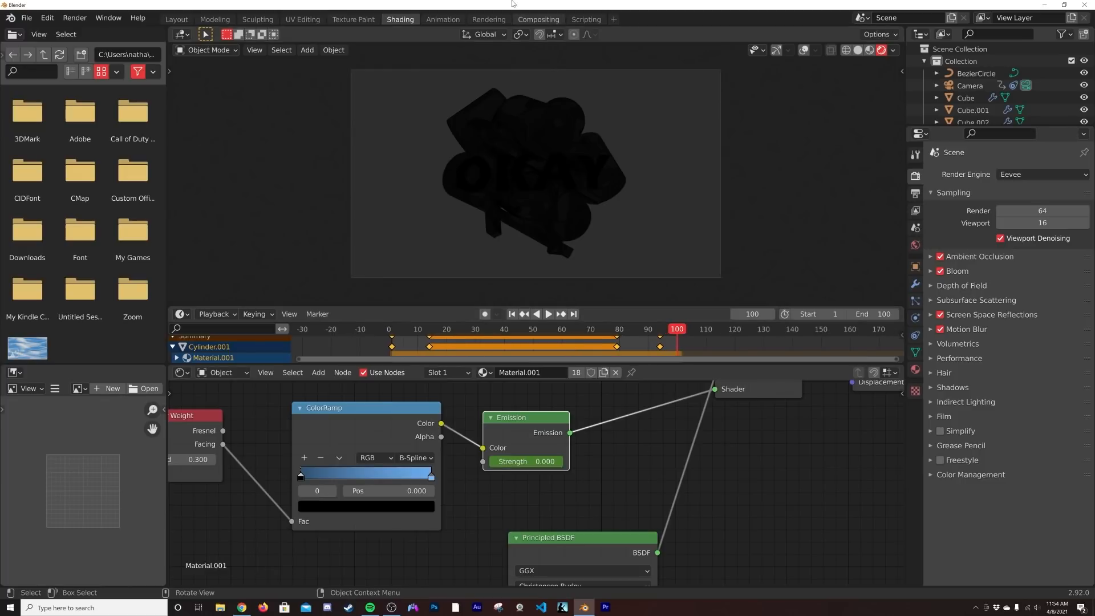
{"action": "left_click", "coordinate": [430, 331]}
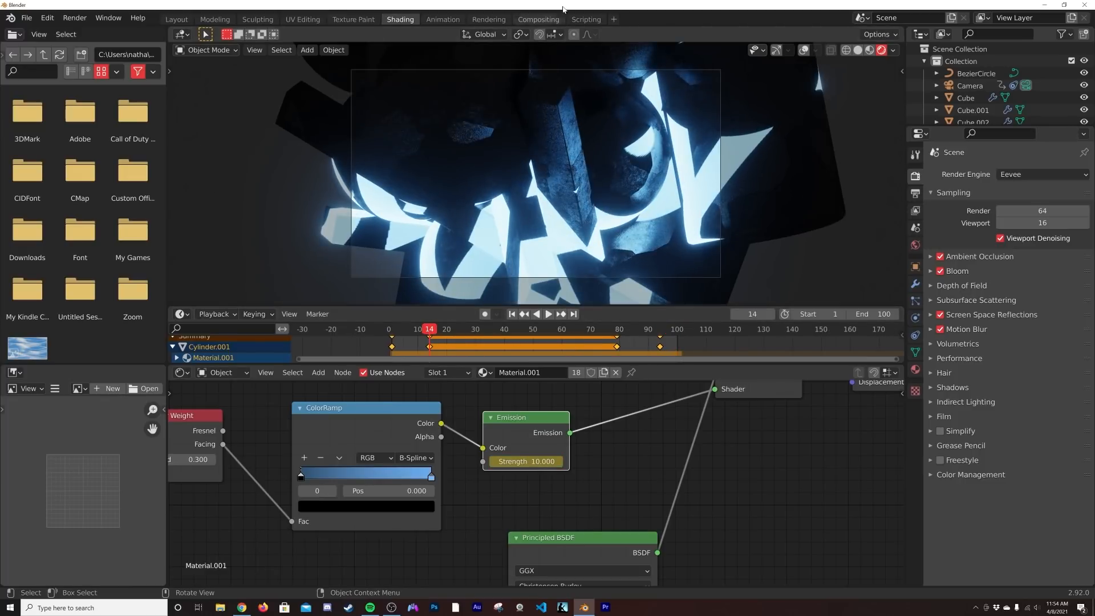
{"action": "left_click", "coordinate": [444, 20]}
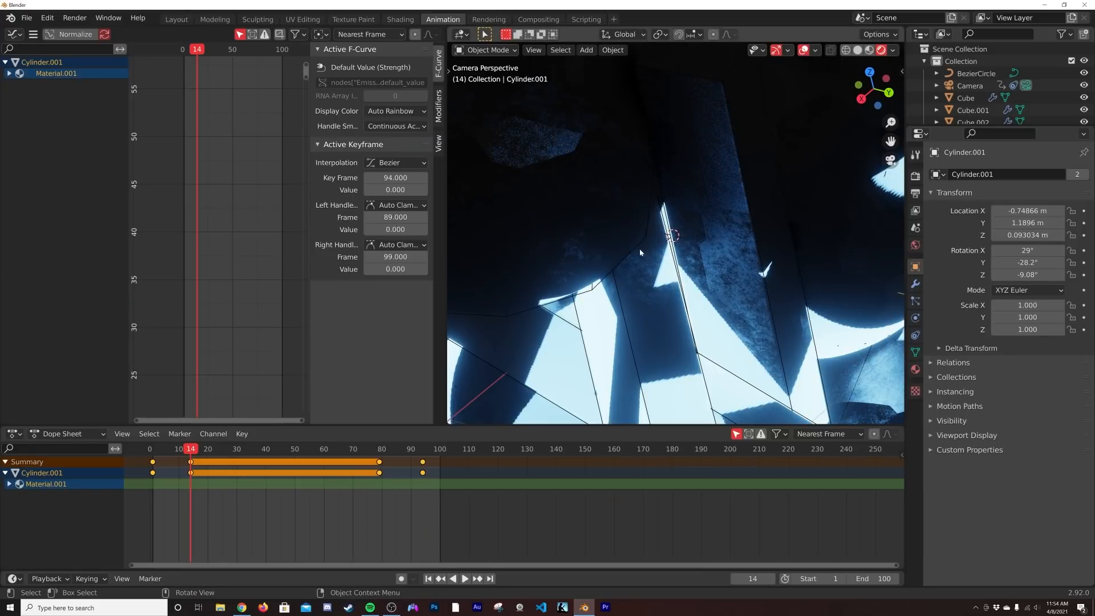
{"action": "scroll", "coordinate": [648, 258], "scroll_direction": "down", "scroll_amount": 4}
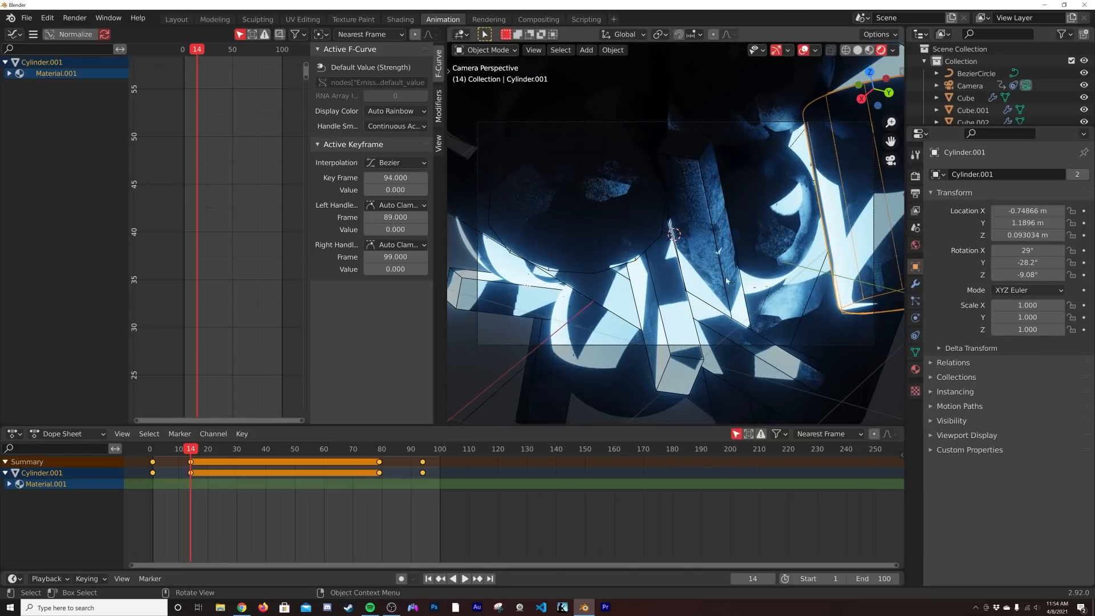
{"action": "left_click_drag", "start_coordinate": [194, 453], "coordinate": [150, 473]}
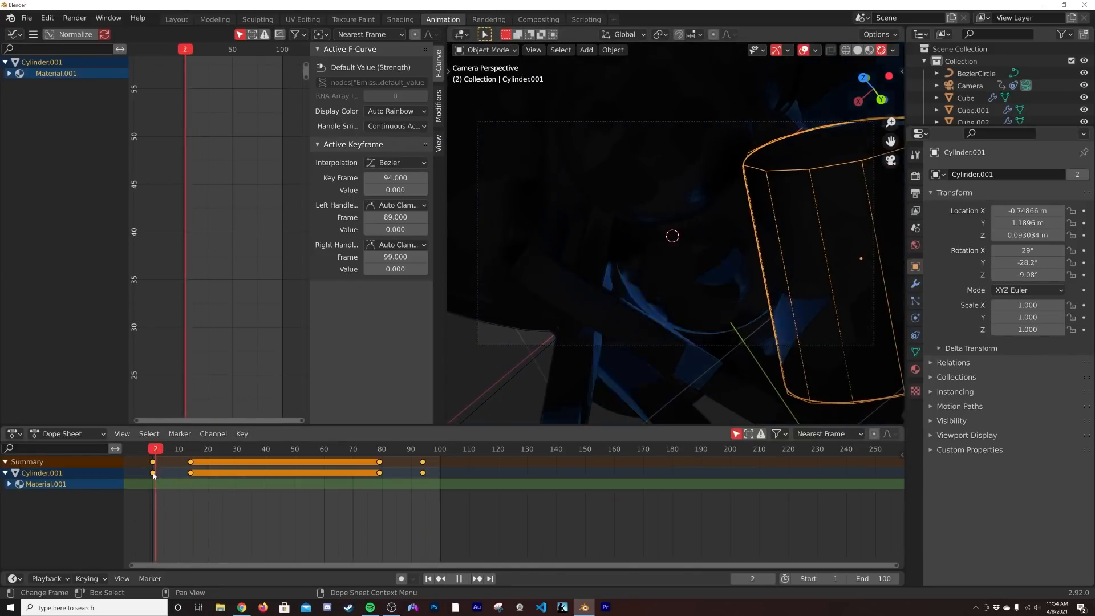
{"action": "key", "text": "space"}
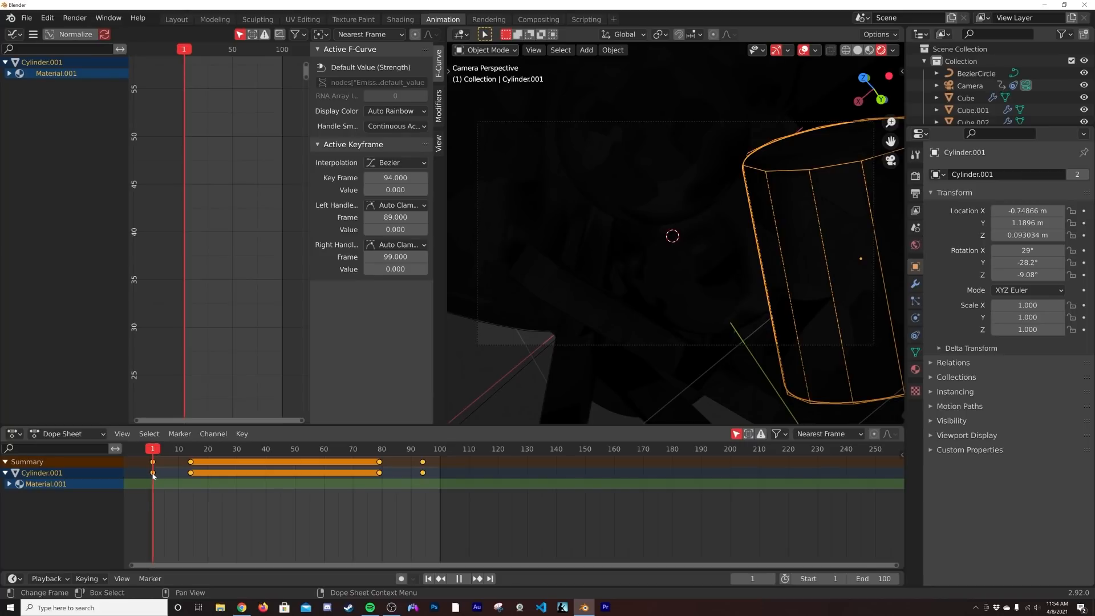
{"action": "left_click_drag", "start_coordinate": [153, 474], "coordinate": [190, 476]}
{"action": "key", "text": "space"}
Step: Expand Material.001's shader node tree channels in the Graph Editor and select the Default Value (Strength) curve
{"action": "left_click", "coordinate": [10, 73]}
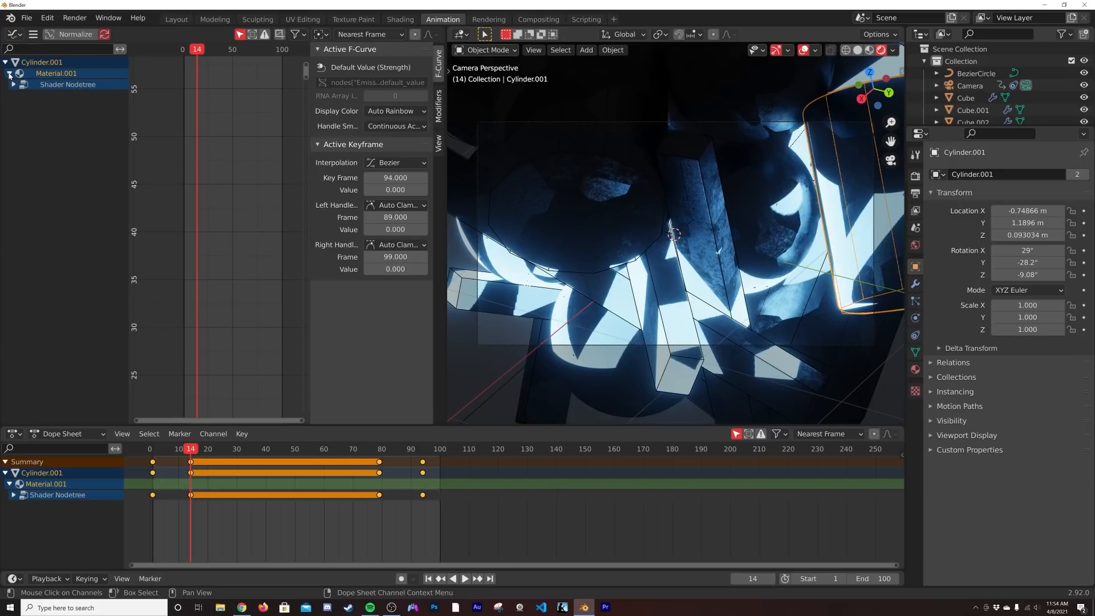
{"action": "left_click", "coordinate": [76, 89]}
{"action": "left_click", "coordinate": [13, 84]}
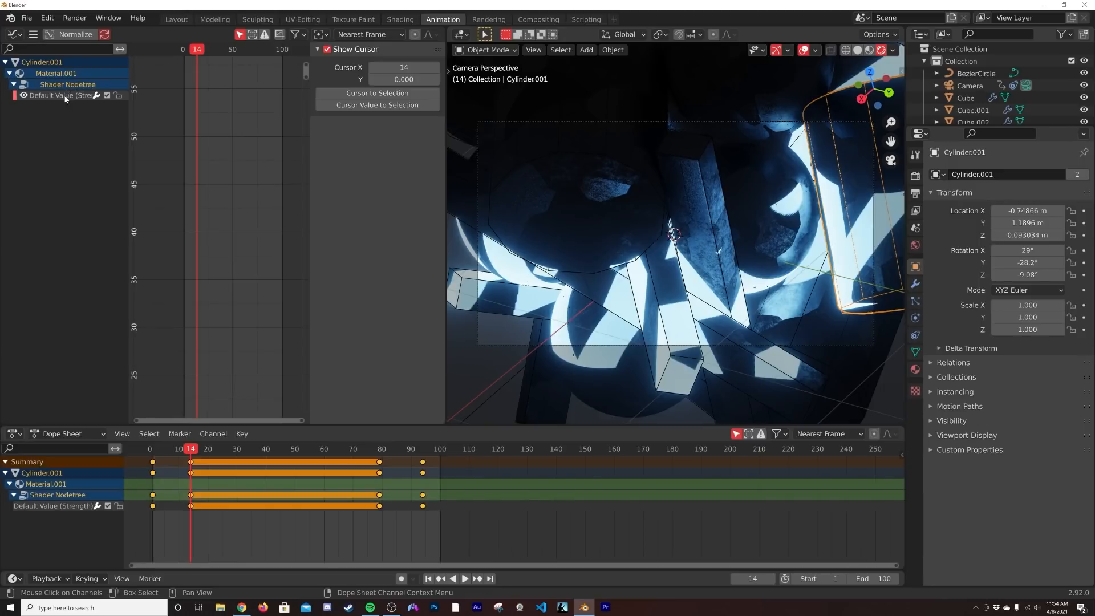
{"action": "left_click", "coordinate": [66, 96]}
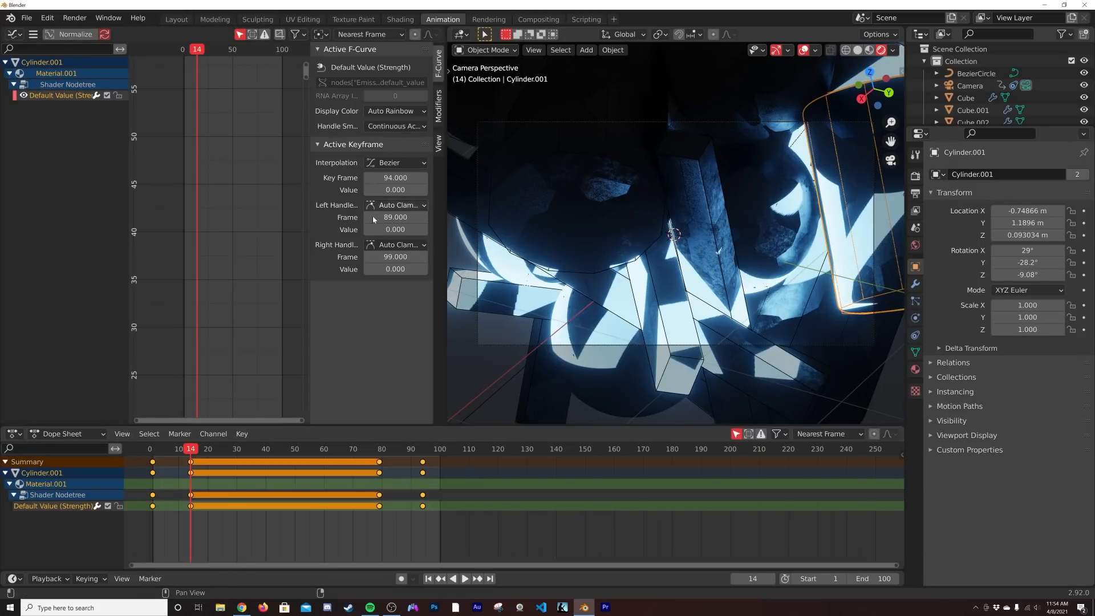
Step: Add a Noise modifier to the emission strength's F-curve and inspect the fade-in part of the curve
{"action": "left_click", "coordinate": [438, 106]}
{"action": "left_click", "coordinate": [358, 68]}
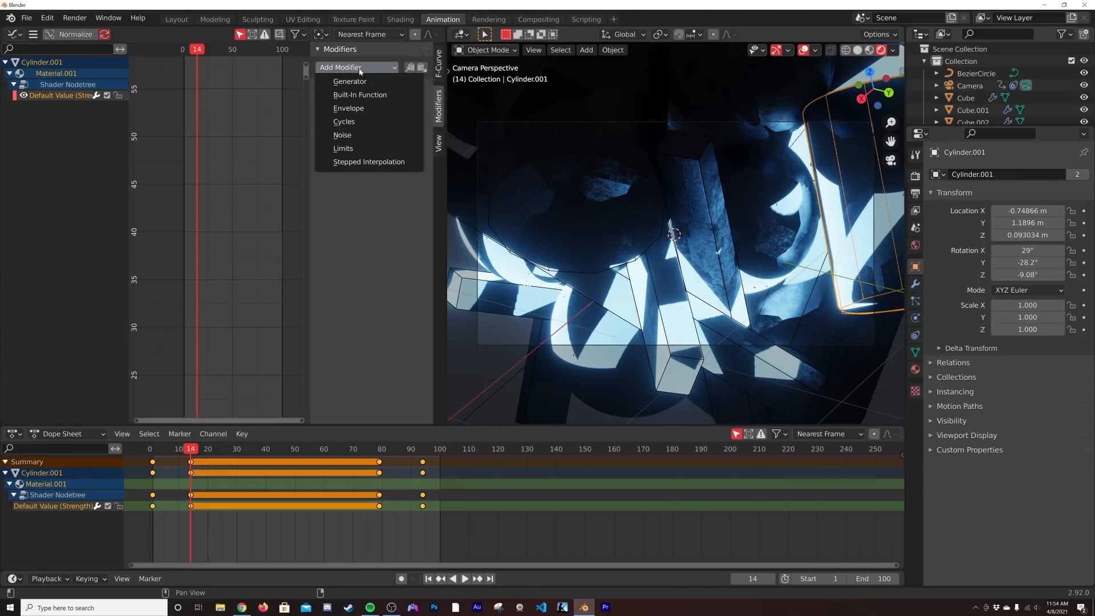
{"action": "left_click", "coordinate": [363, 135]}
{"action": "scroll", "coordinate": [244, 306], "scroll_direction": "down", "scroll_amount": 2}
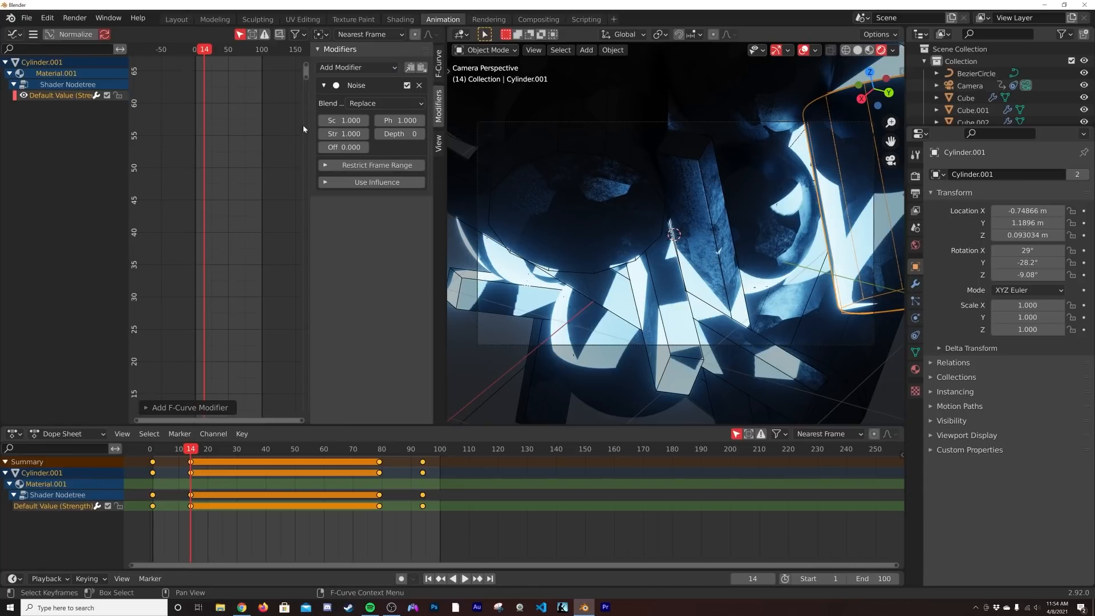
{"action": "left_click_drag", "start_coordinate": [306, 75], "coordinate": [302, 328]}
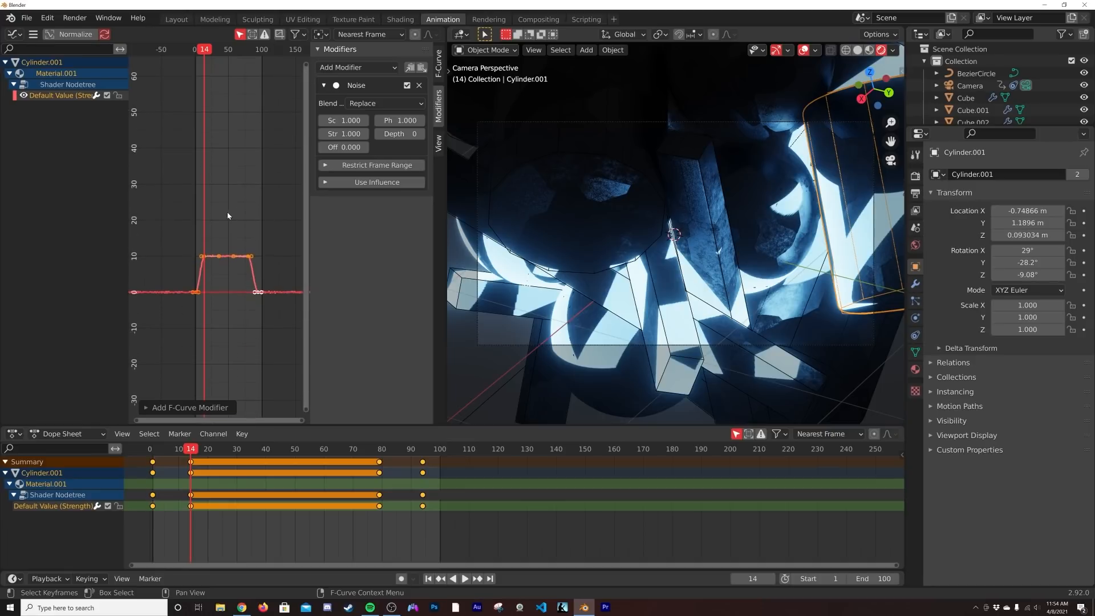
{"action": "scroll", "coordinate": [224, 268], "scroll_direction": "up", "scroll_amount": 2}
{"action": "scroll", "coordinate": [224, 272], "scroll_direction": "up", "scroll_amount": 2}
{"action": "middle_click_drag", "start_coordinate": [224, 272], "coordinate": [260, 272]}
{"action": "scroll", "coordinate": [245, 288], "scroll_direction": "up", "scroll_amount": 2}
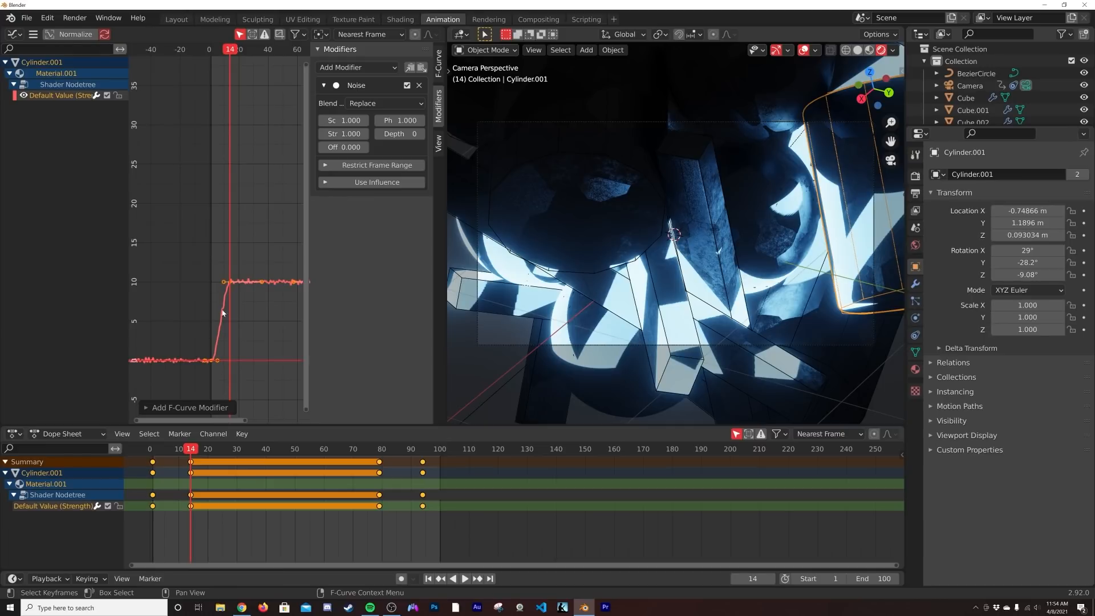
Step: Restrict the Noise modifier's frame range to start at 0 and end at 14
{"action": "left_click", "coordinate": [360, 166]}
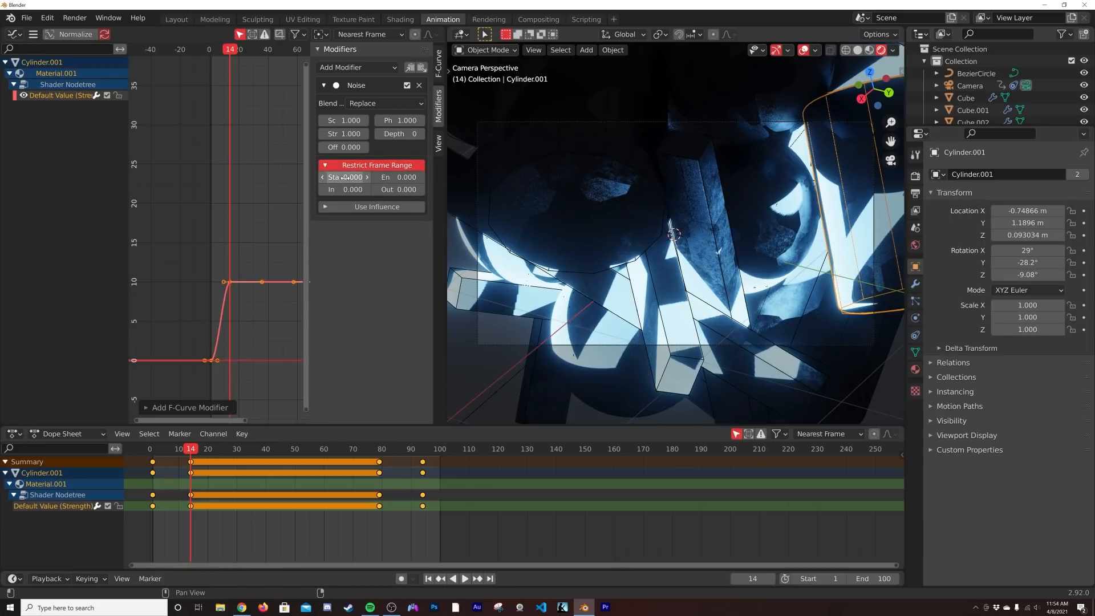
{"action": "key", "text": "Return"}
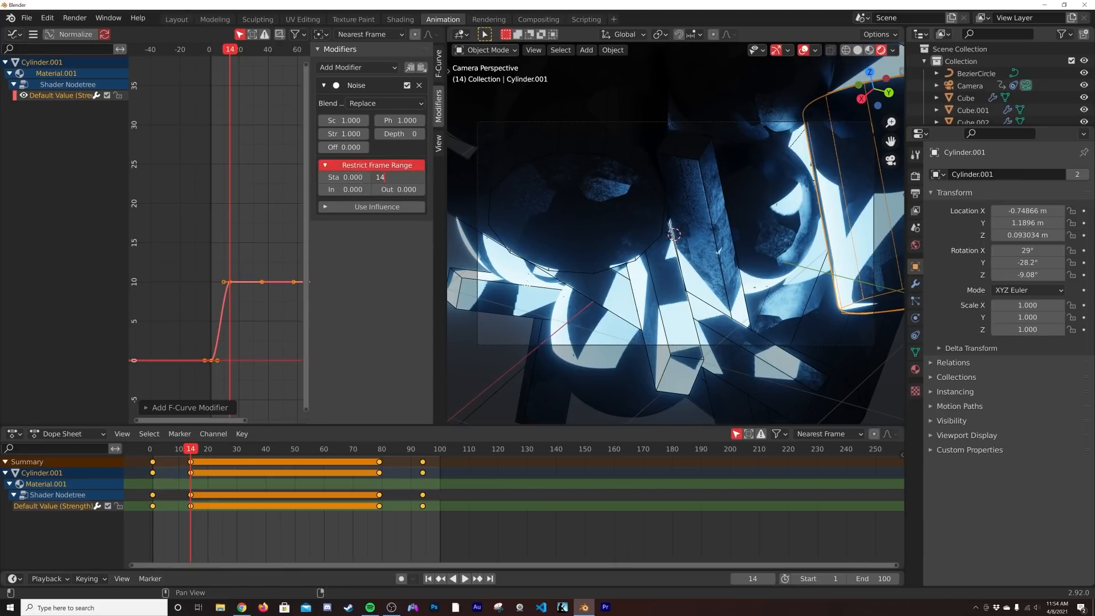
{"action": "key", "text": "Return"}
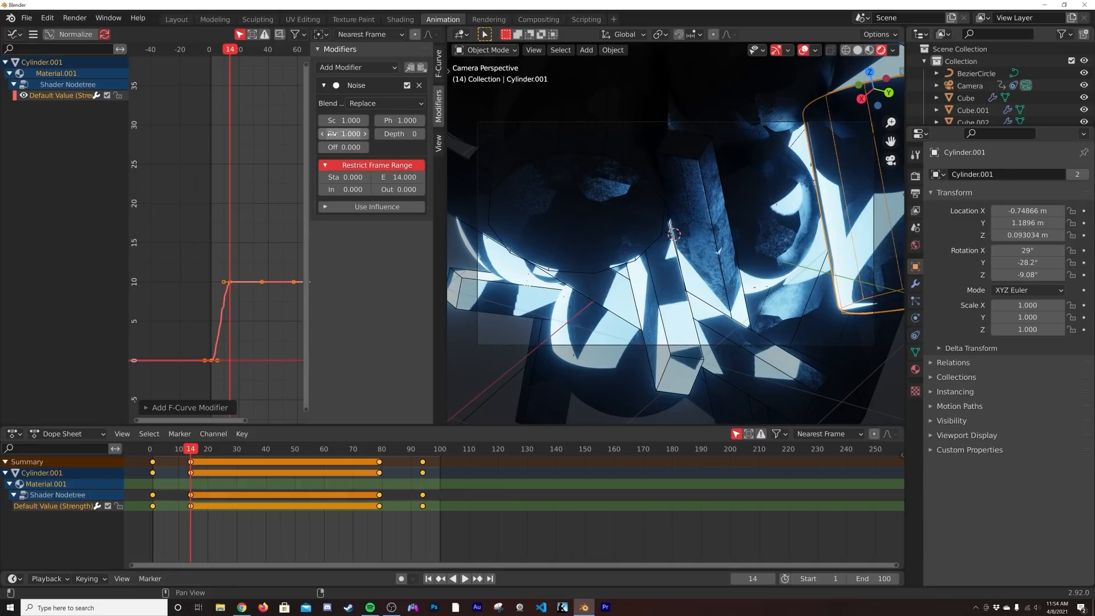
Step: Raise the Noise modifier's strength to 30.2 and play the animation from frame 1 to check the flicker
{"action": "left_click_drag", "start_coordinate": [343, 134], "coordinate": [399, 134]}
{"action": "key", "text": "space"}
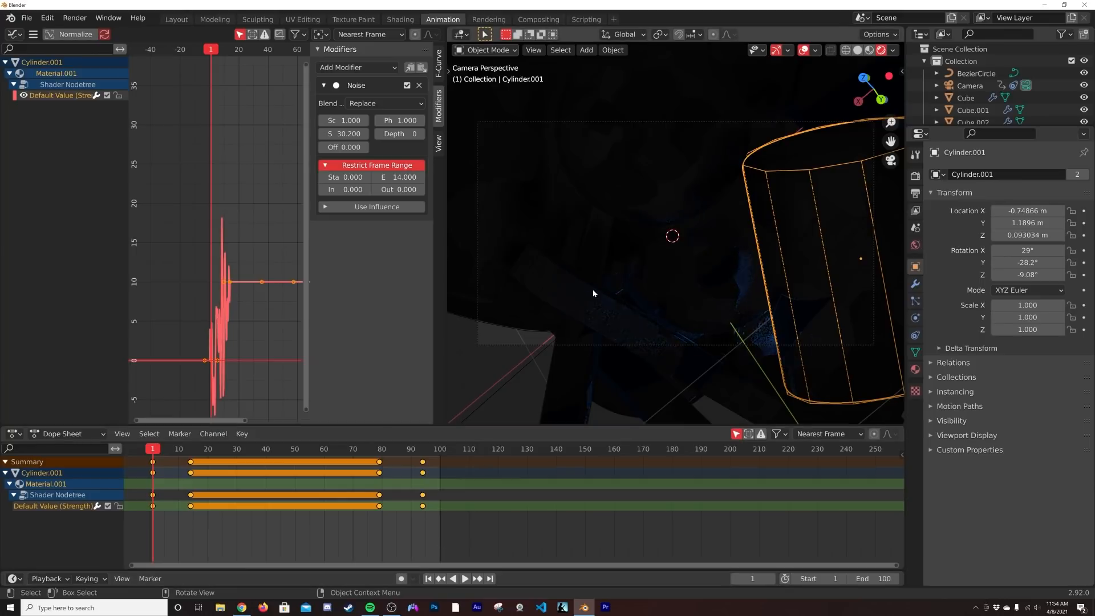
{"action": "key", "text": "space"}
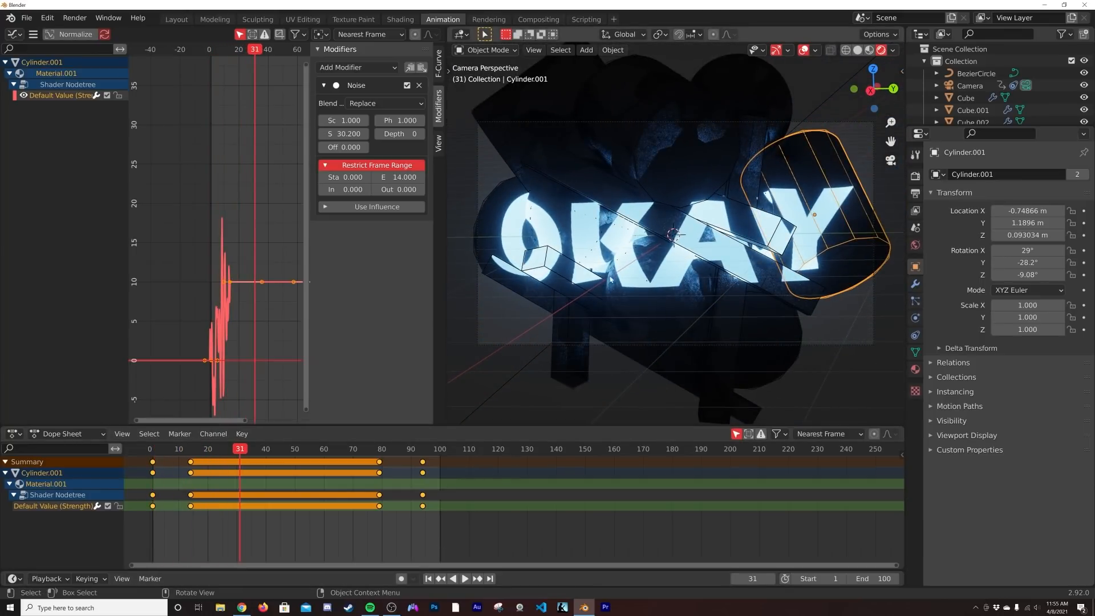
{"action": "left_click", "coordinate": [428, 579]}
{"action": "key", "text": "space"}
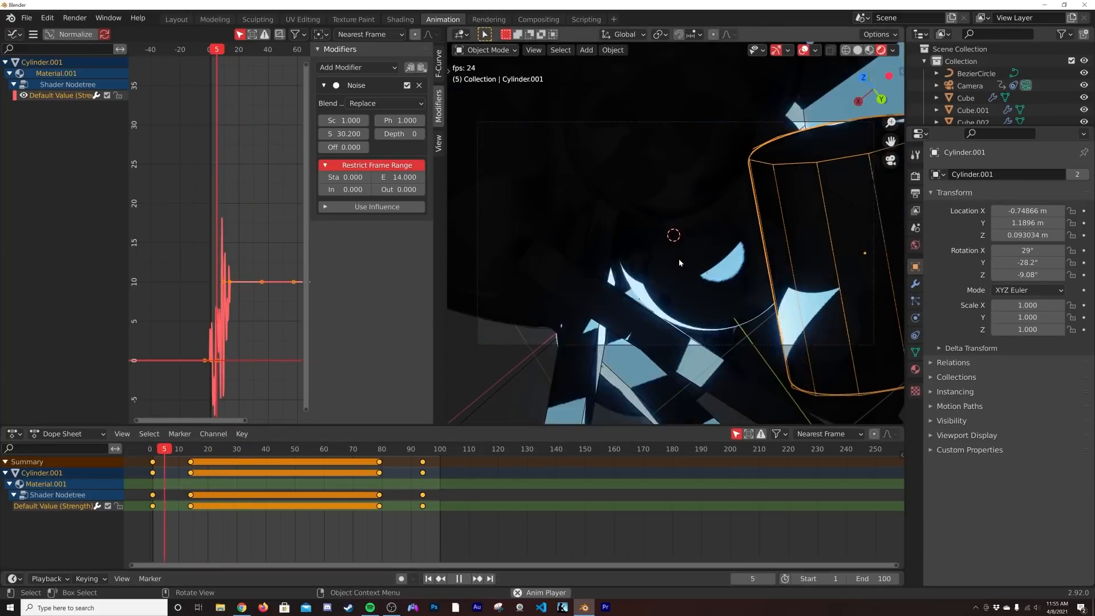
Step: Add a second Noise modifier to the emission strength's F-curve and enable its Restrict Frame Range option
{"action": "key", "text": "space"}
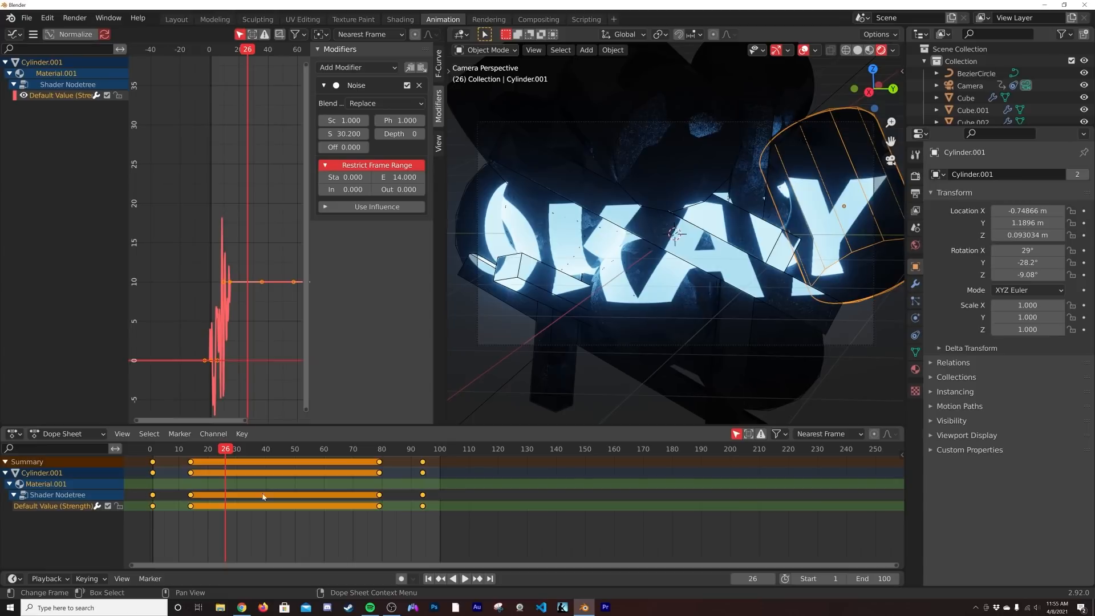
{"action": "left_click", "coordinate": [381, 454]}
{"action": "left_click", "coordinate": [387, 68]}
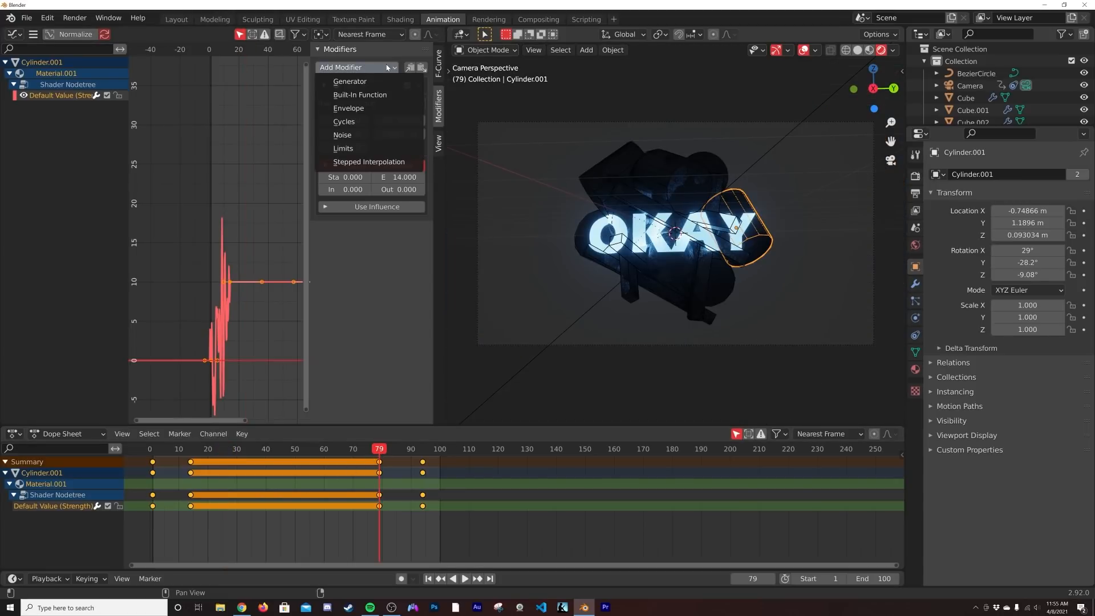
{"action": "left_click", "coordinate": [348, 135]}
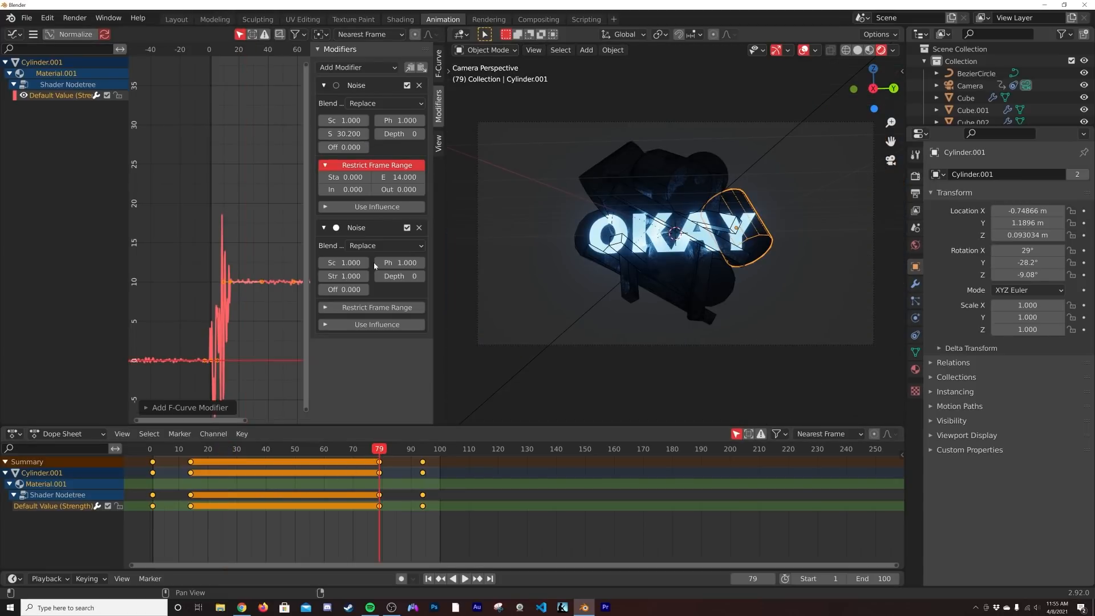
{"action": "left_click", "coordinate": [370, 308]}
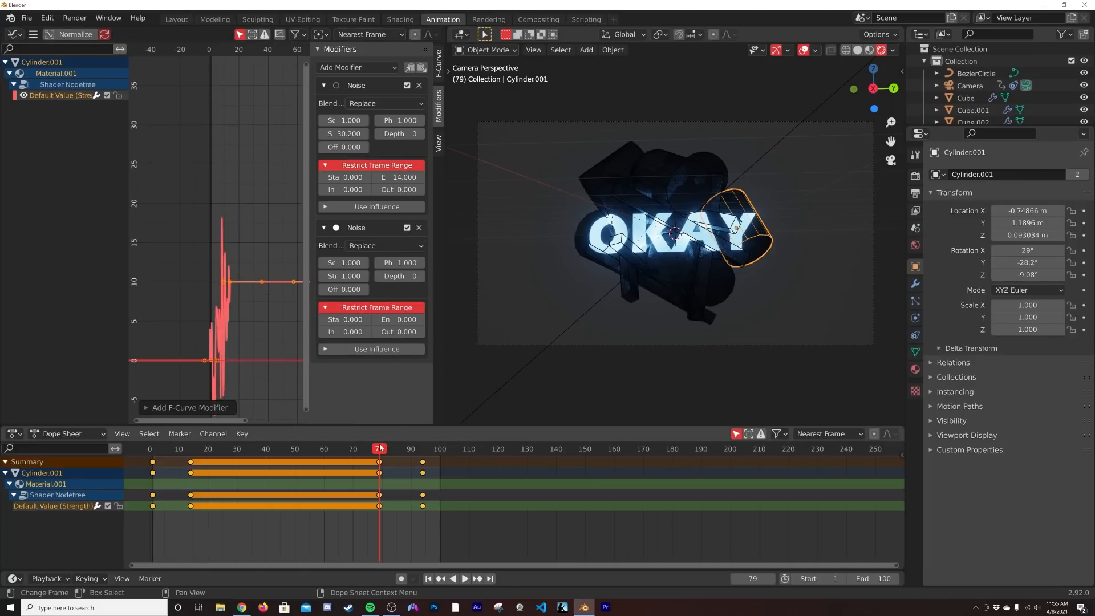
Step: Restrict the second Noise modifier's frame range to start at 79 and end at 94
{"action": "left_click", "coordinate": [350, 317]}
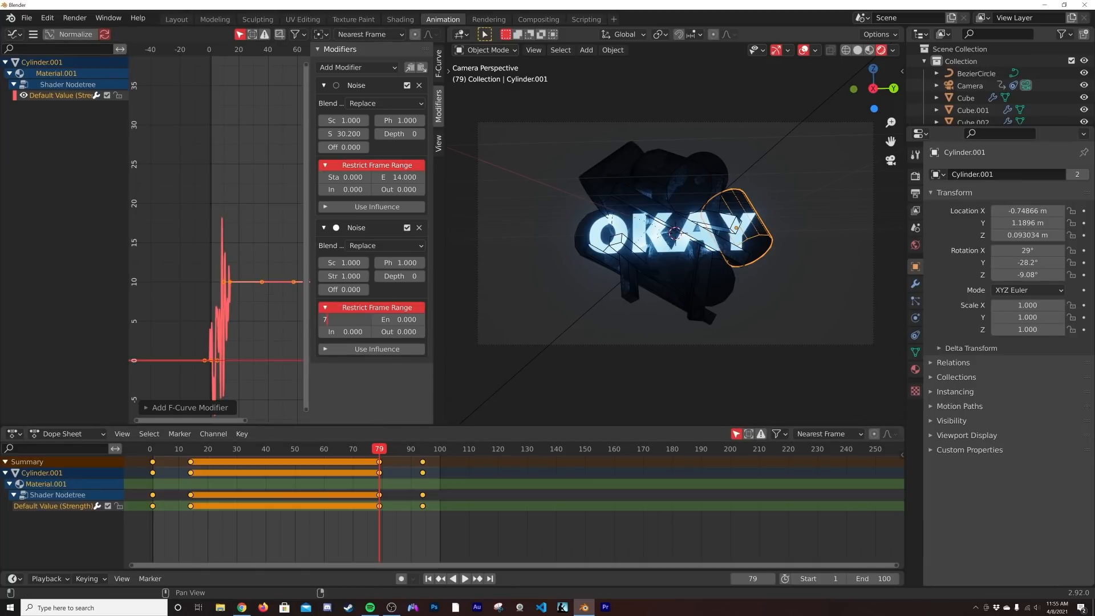
{"action": "type", "text": "79"}
{"action": "key", "text": "Return"}
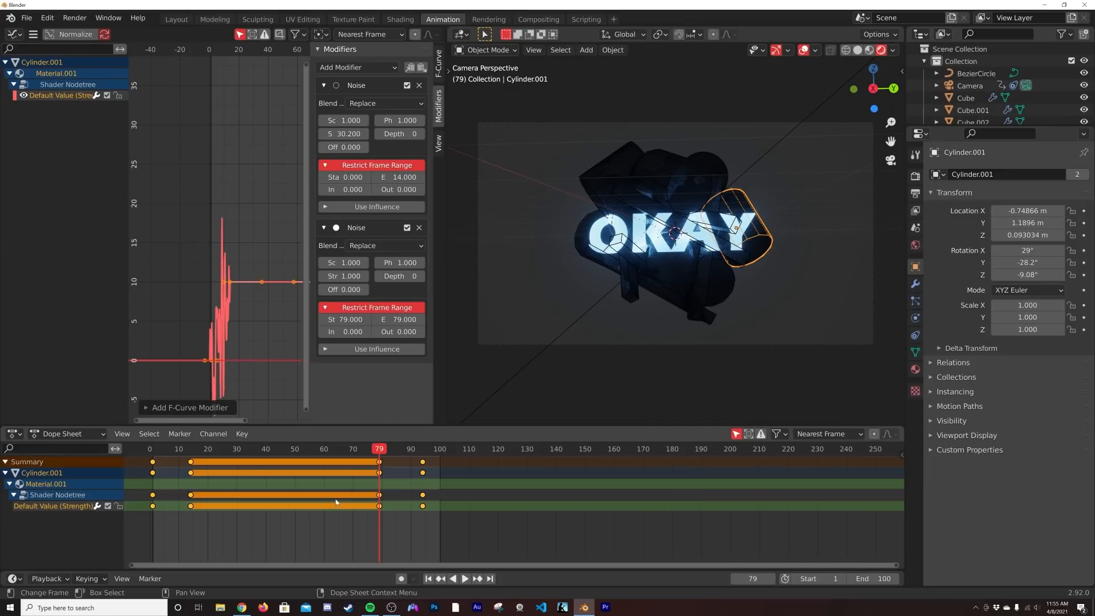
{"action": "scroll", "coordinate": [336, 502], "scroll_direction": "up", "scroll_amount": 2}
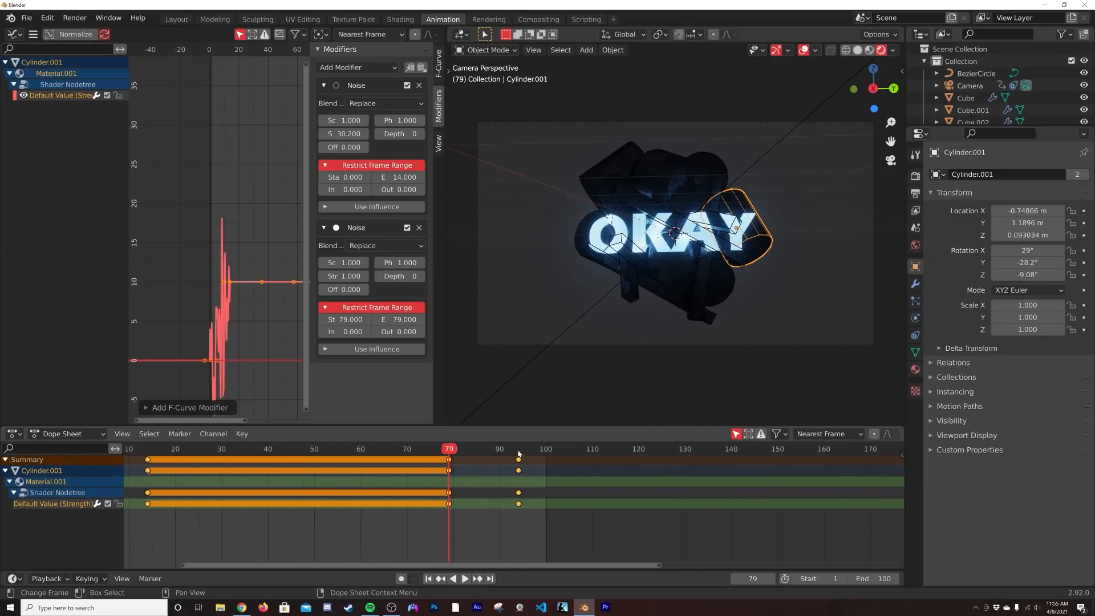
{"action": "left_click", "coordinate": [519, 453]}
{"action": "left_click", "coordinate": [399, 320]}
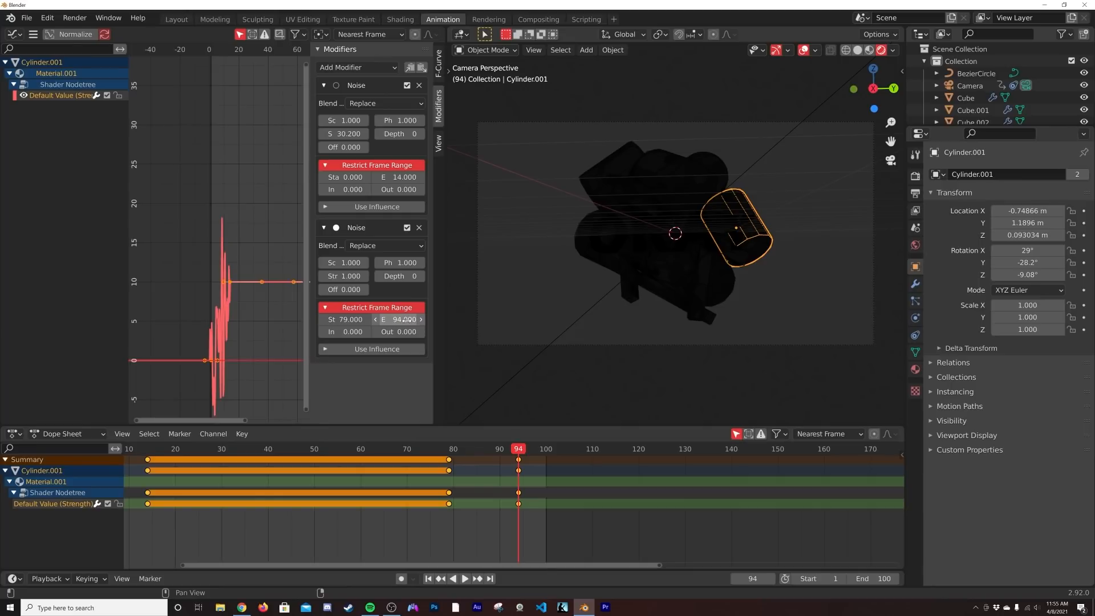
Step: Raise the second Noise modifier's strength to 51 and play the animation to check the fade-out flicker
{"action": "middle_click_drag", "start_coordinate": [253, 312], "coordinate": [135, 317]}
{"action": "left_click_drag", "start_coordinate": [333, 279], "coordinate": [394, 279]}
{"action": "left_click_drag", "start_coordinate": [519, 453], "coordinate": [449, 458]}
{"action": "key", "text": "space"}
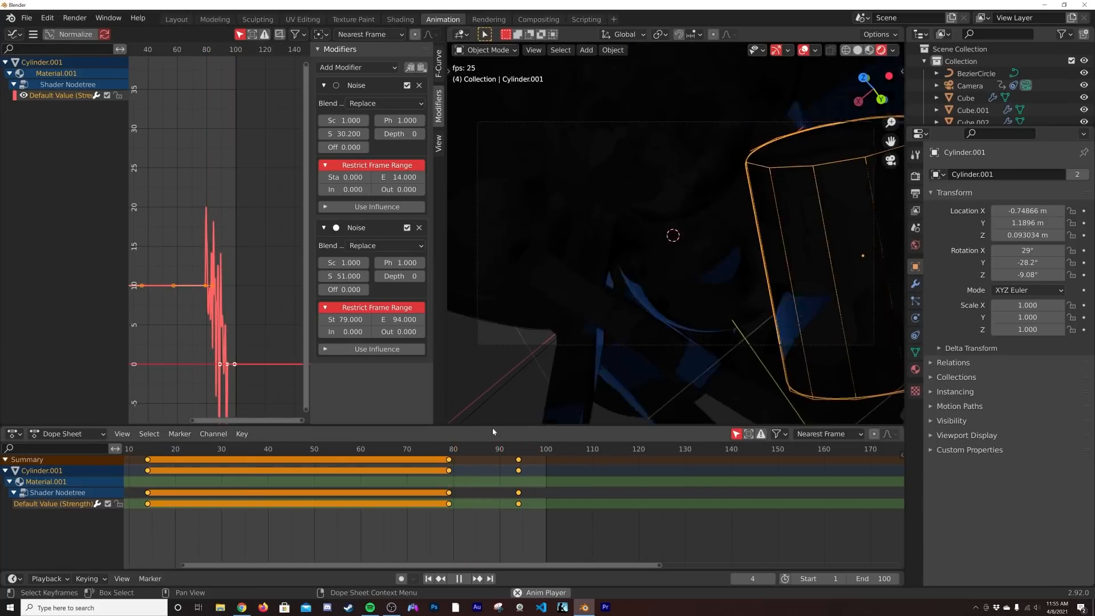
{"action": "key", "text": "space"}
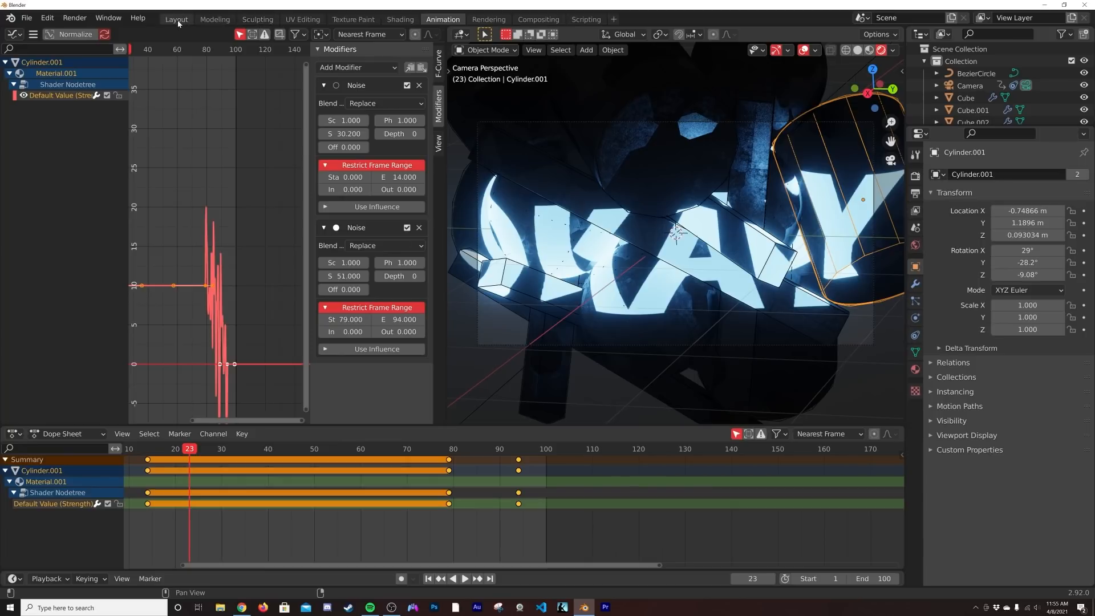
Step: Play the whole animation from frame 1 in the Layout workspace and return to the first frame
{"action": "left_click", "coordinate": [176, 19]}
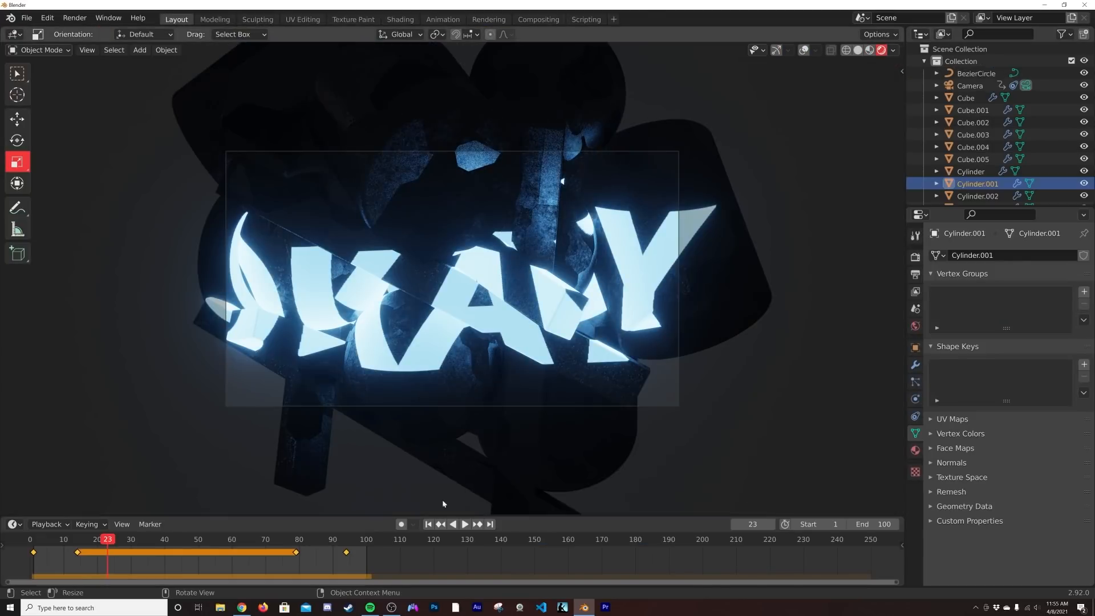
{"action": "left_click", "coordinate": [429, 525]}
{"action": "left_click", "coordinate": [465, 524]}
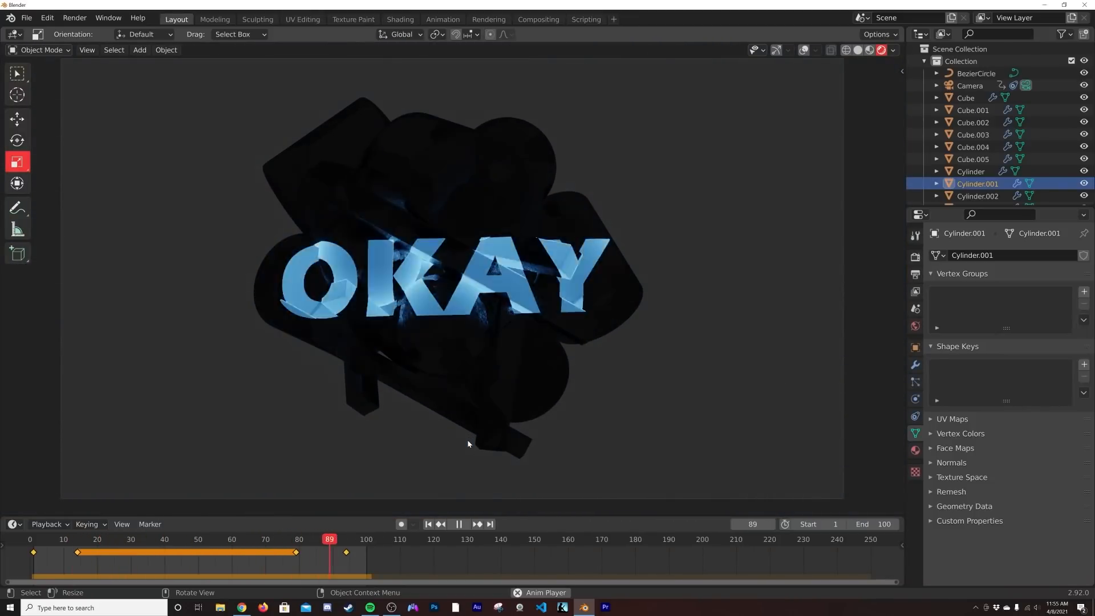
{"action": "left_click", "coordinate": [459, 525]}
{"action": "left_click", "coordinate": [429, 525]}
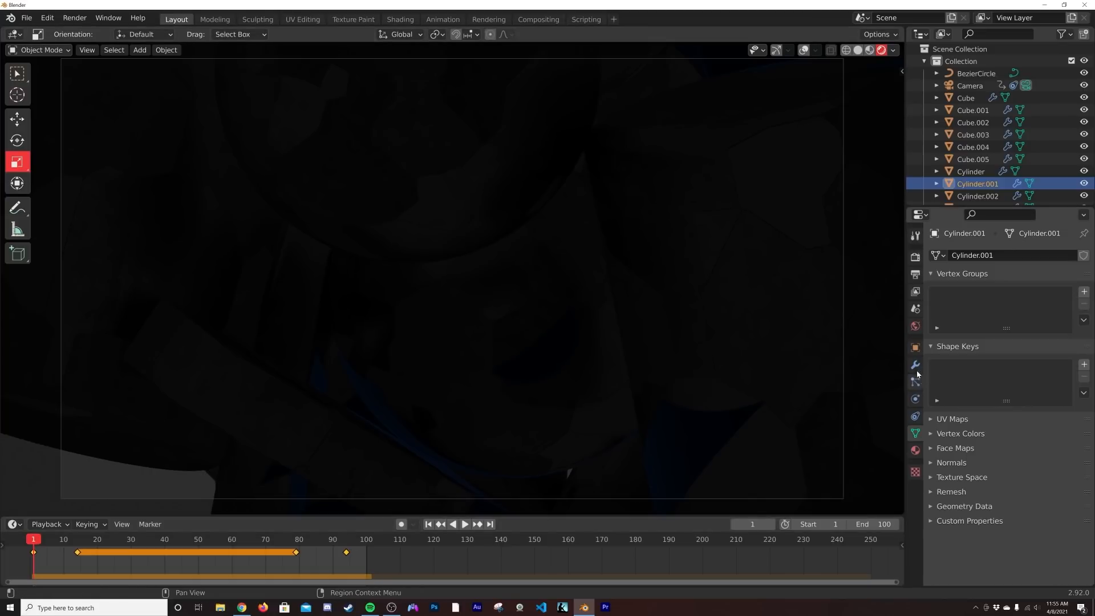
Step: Darken the world background color to pure black and check the scene at frame 55
{"action": "left_click", "coordinate": [915, 326]}
{"action": "left_click", "coordinate": [1021, 334]}
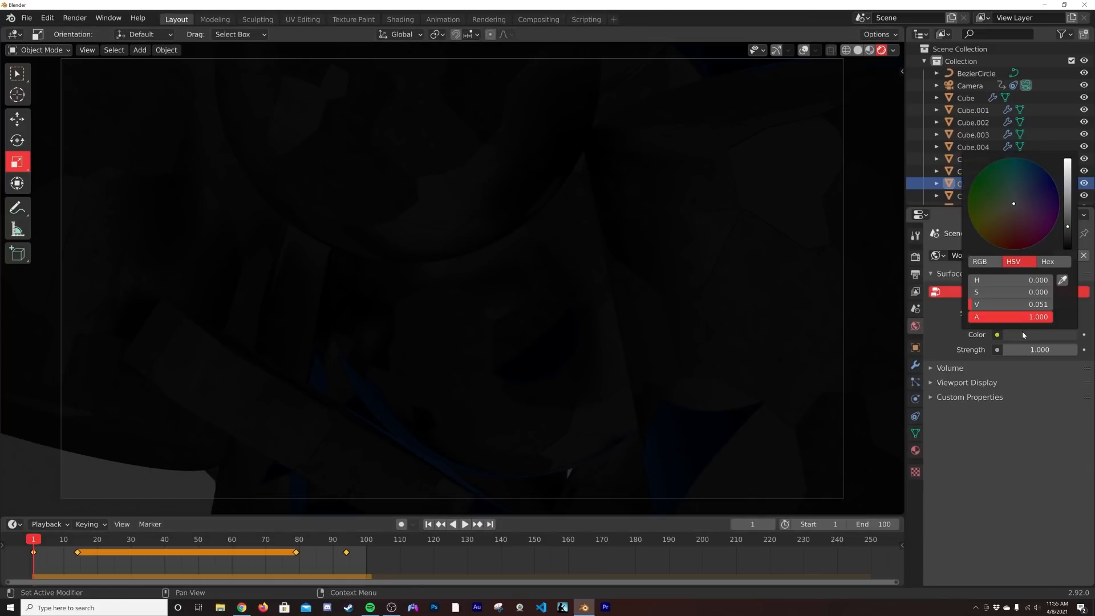
{"action": "left_click_drag", "start_coordinate": [1073, 246], "coordinate": [1070, 254]}
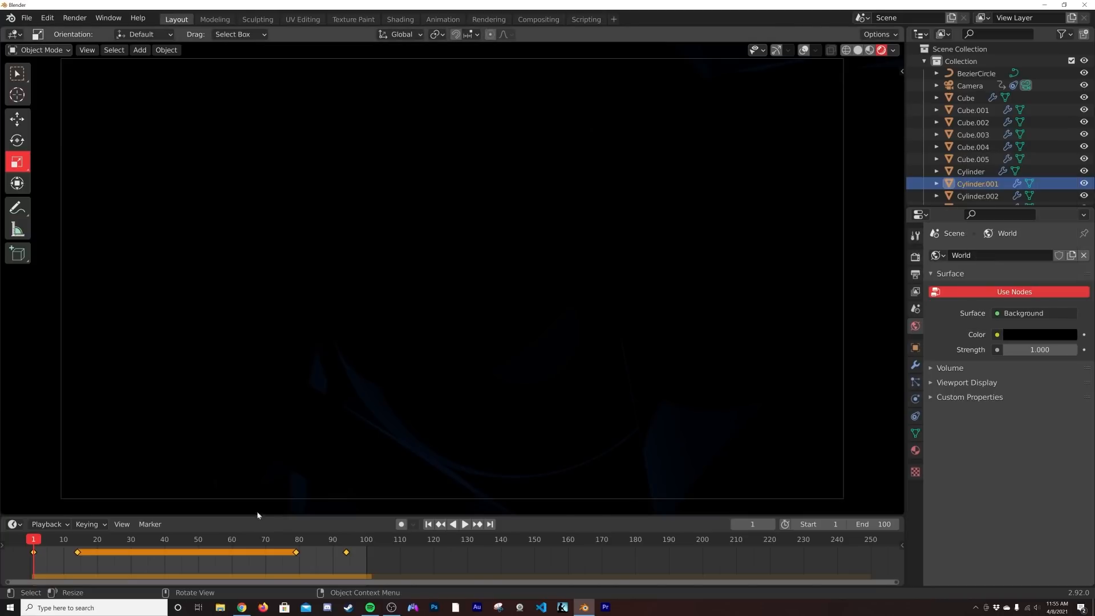
{"action": "left_click", "coordinate": [215, 539]}
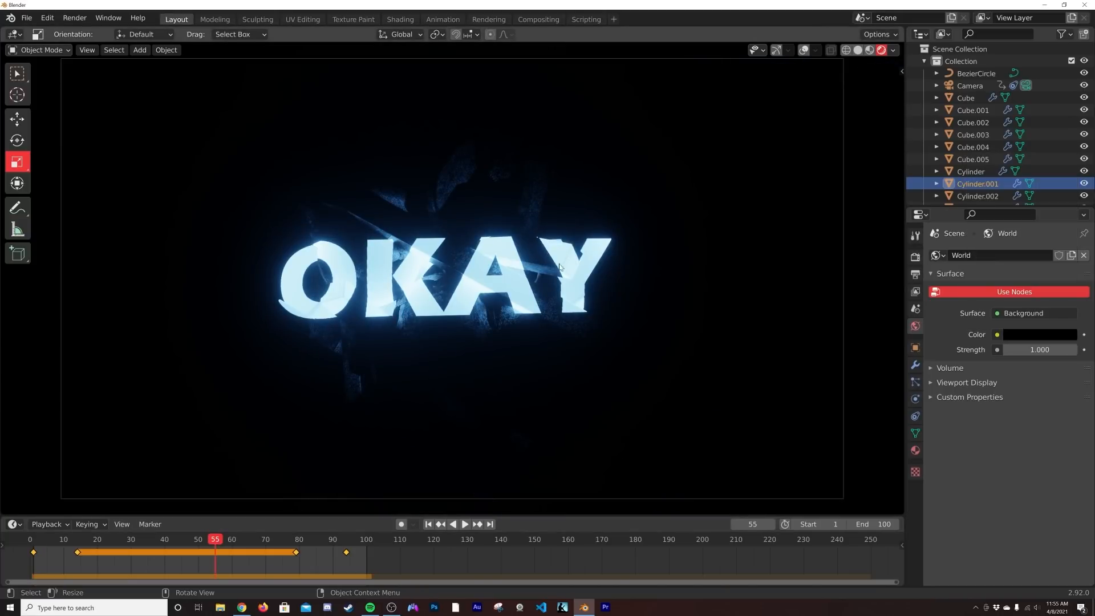
Step: Add an area light and move it about 3.4 m up above the objects
{"action": "scroll", "coordinate": [580, 261], "scroll_direction": "down", "scroll_amount": 4}
{"action": "key", "text": "shift+a"}
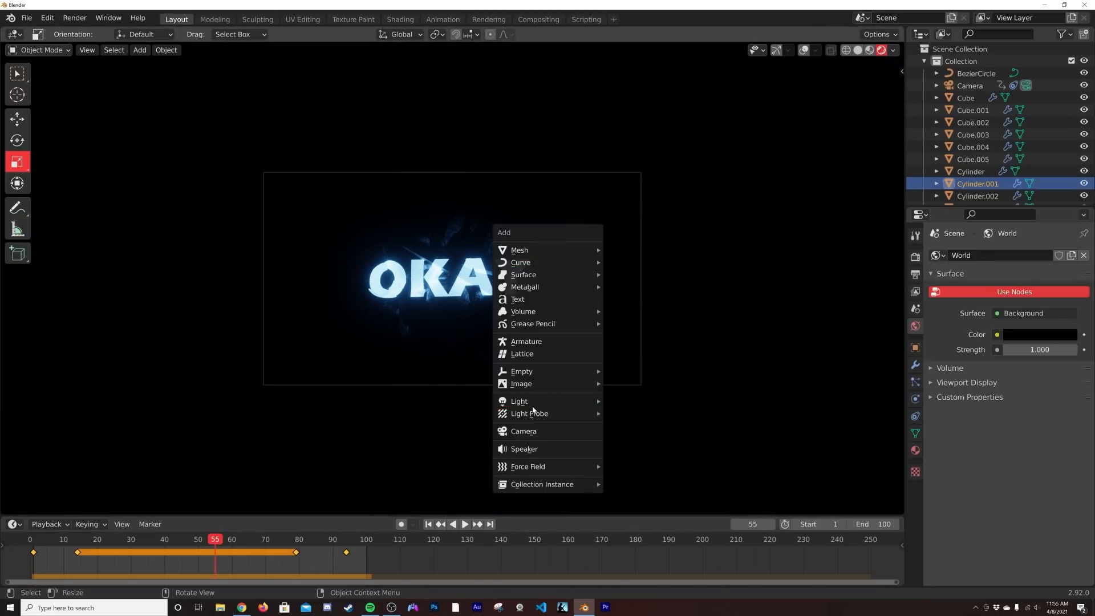
{"action": "mouse_move", "coordinate": [528, 402]}
{"action": "left_click", "coordinate": [628, 443]}
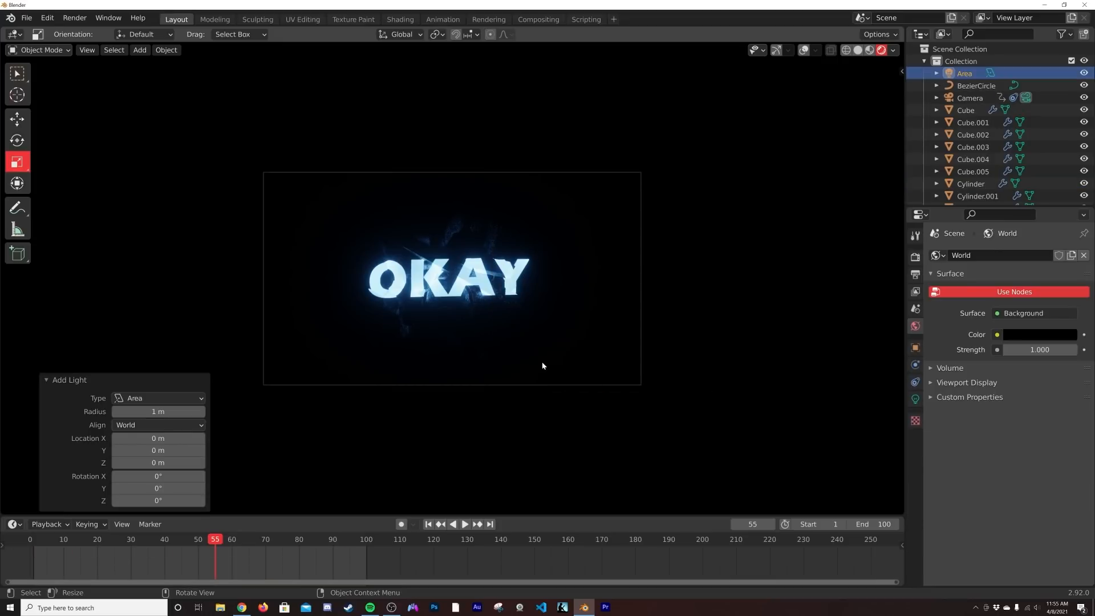
{"action": "key", "text": "g"}
{"action": "left_click", "coordinate": [572, 183]}
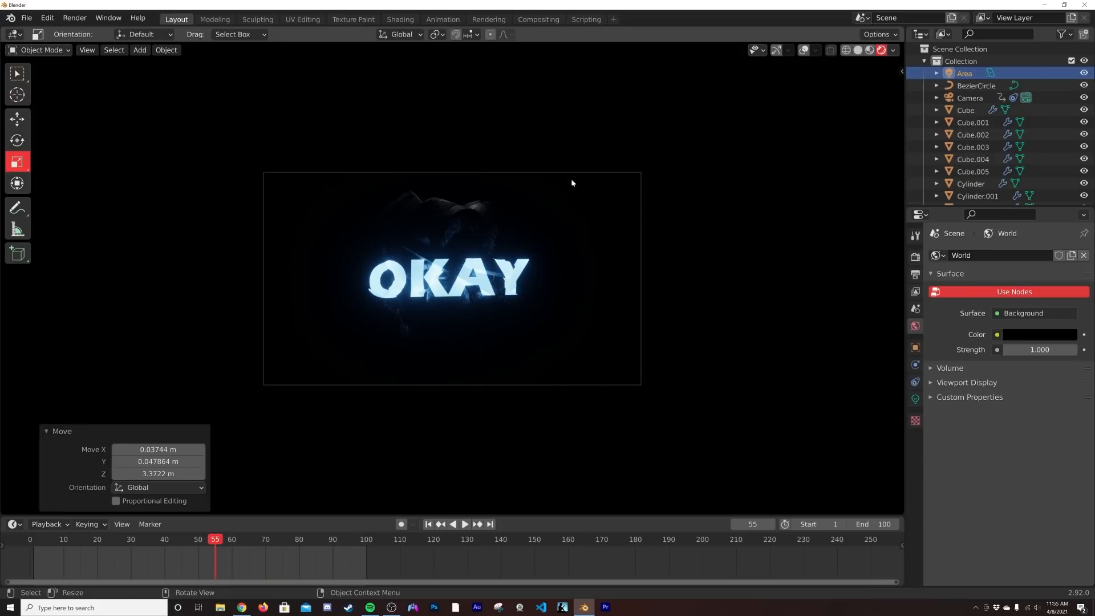
Step: Show the overlays and gizmos, leave the camera view and switch the viewport to solid shading
{"action": "left_click", "coordinate": [803, 50]}
{"action": "left_click", "coordinate": [777, 50]}
{"action": "middle_click_drag", "start_coordinate": [544, 227], "coordinate": [546, 268]}
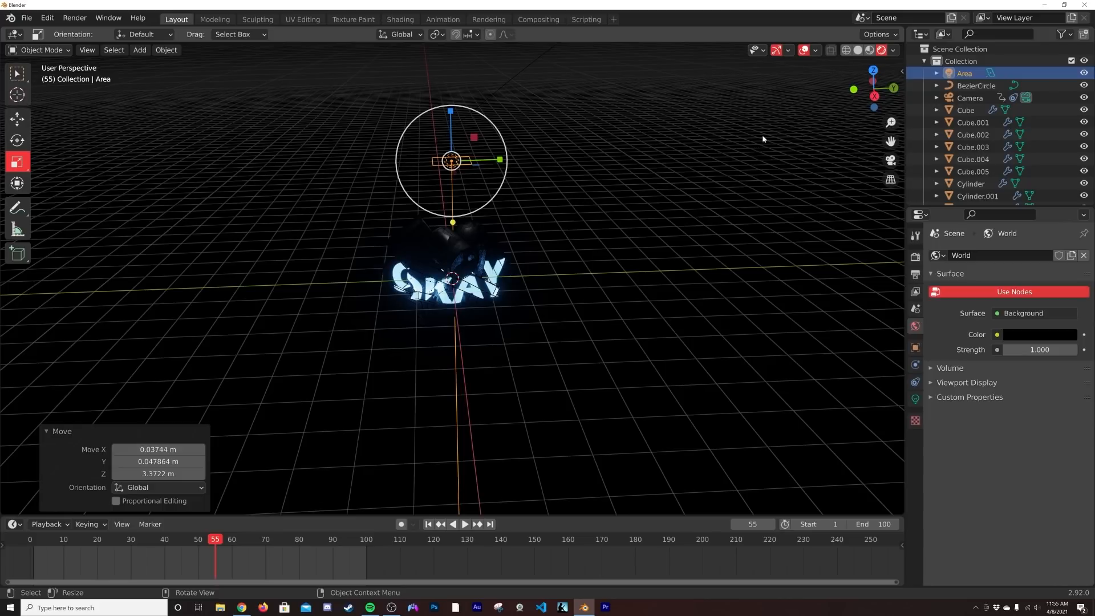
{"action": "left_click", "coordinate": [856, 51]}
{"action": "middle_click_drag", "start_coordinate": [487, 233], "coordinate": [535, 225]}
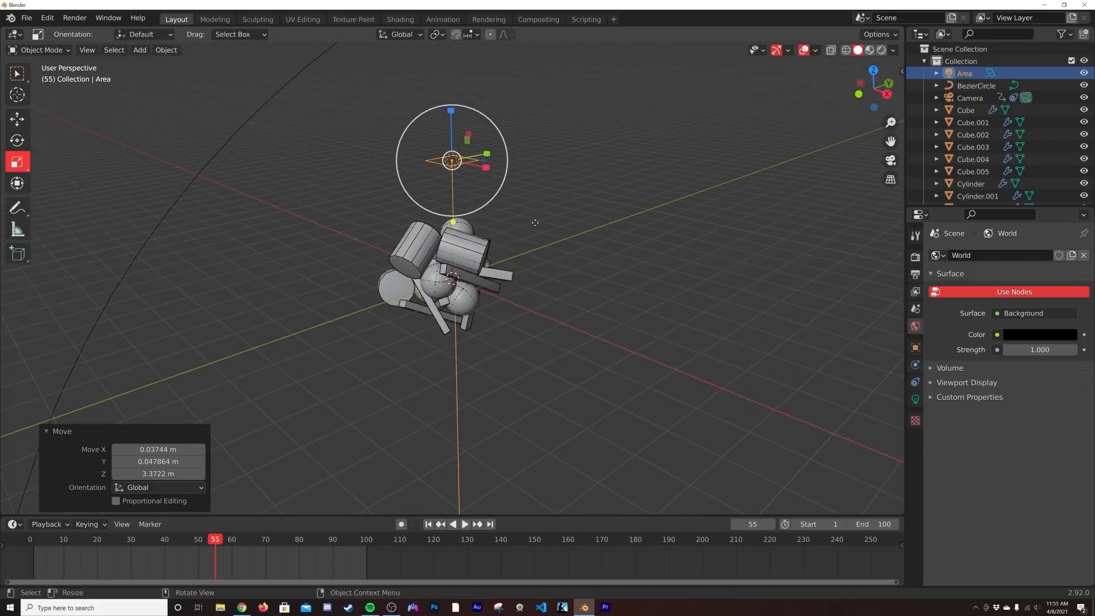
Step: Move the area light down and behind the cluster of objects, on the side away from the camera
{"action": "key", "text": "g"}
{"action": "left_click", "coordinate": [359, 279]}
{"action": "mouse_move", "coordinate": [428, 288]}
{"action": "middle_mouse_down"}
{"action": "mouse_move", "coordinate": [521, 309]}
{"action": "mouse_move", "coordinate": [497, 309]}
{"action": "middle_mouse_up"}
{"action": "key", "text": "g"}
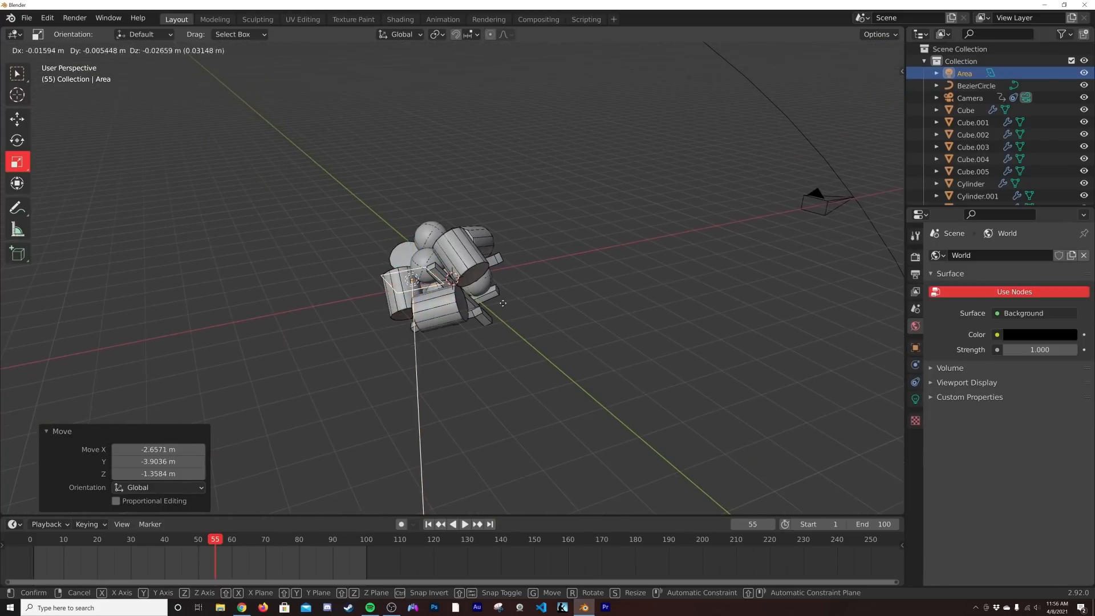
{"action": "left_click", "coordinate": [526, 342]}
{"action": "middle_click_drag", "start_coordinate": [526, 343], "coordinate": [499, 362]}
{"action": "key", "text": "g"}
{"action": "left_click", "coordinate": [481, 401]}
{"action": "middle_click_drag", "start_coordinate": [482, 401], "coordinate": [505, 330]}
Step: Rotate the area light freely to face the objects and scale it up by about 2.9
{"action": "key", "text": "r"}
{"action": "key", "text": "r"}
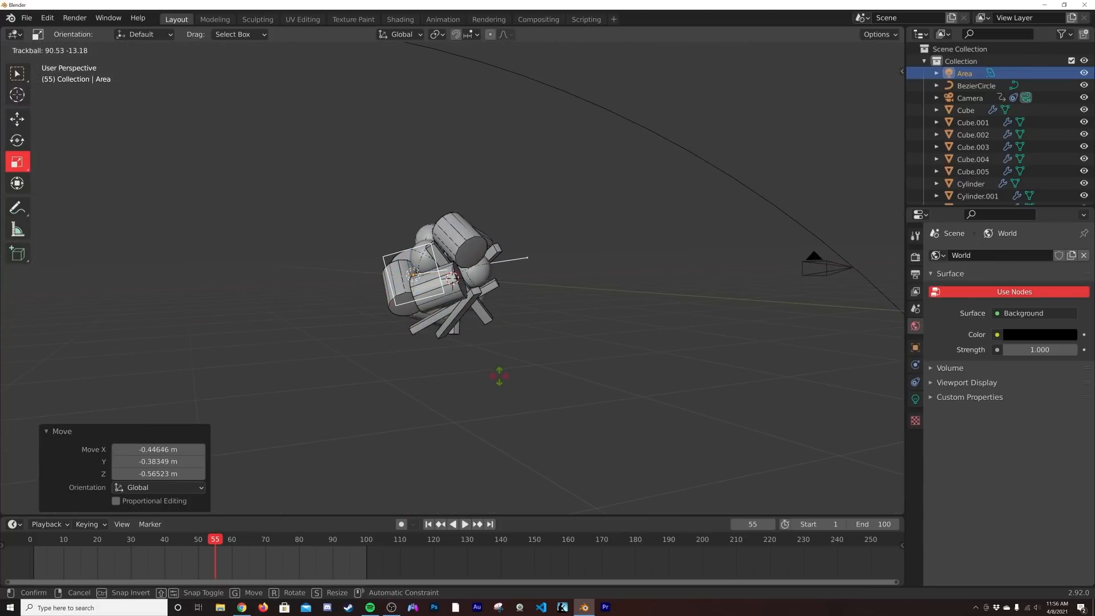
{"action": "left_click", "coordinate": [499, 374]}
{"action": "key", "text": "s"}
{"action": "left_click", "coordinate": [744, 268]}
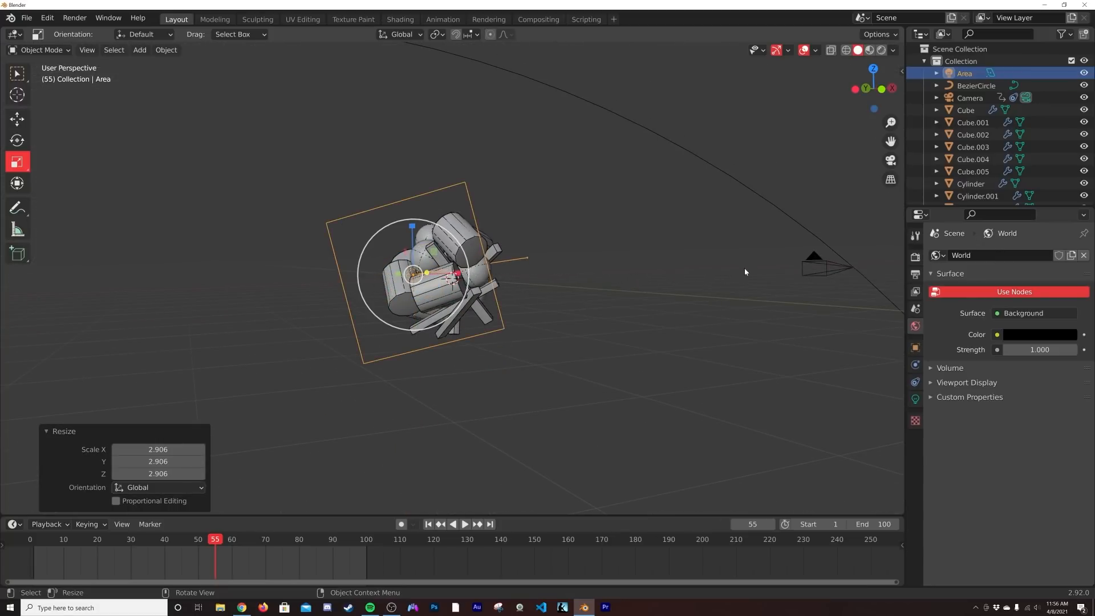
Step: Preview the scene through the camera in rendered shading with overlays and gizmos hidden and the frame fitted to the view
{"action": "key", "text": "KP_0"}
{"action": "left_click", "coordinate": [882, 51]}
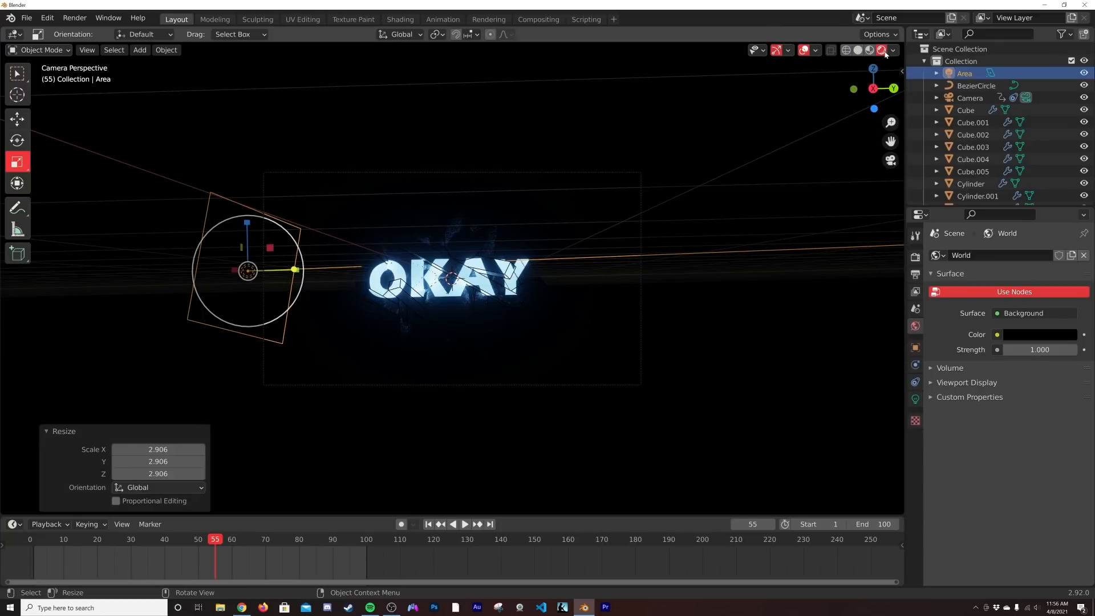
{"action": "left_click", "coordinate": [804, 50]}
{"action": "left_click", "coordinate": [776, 50]}
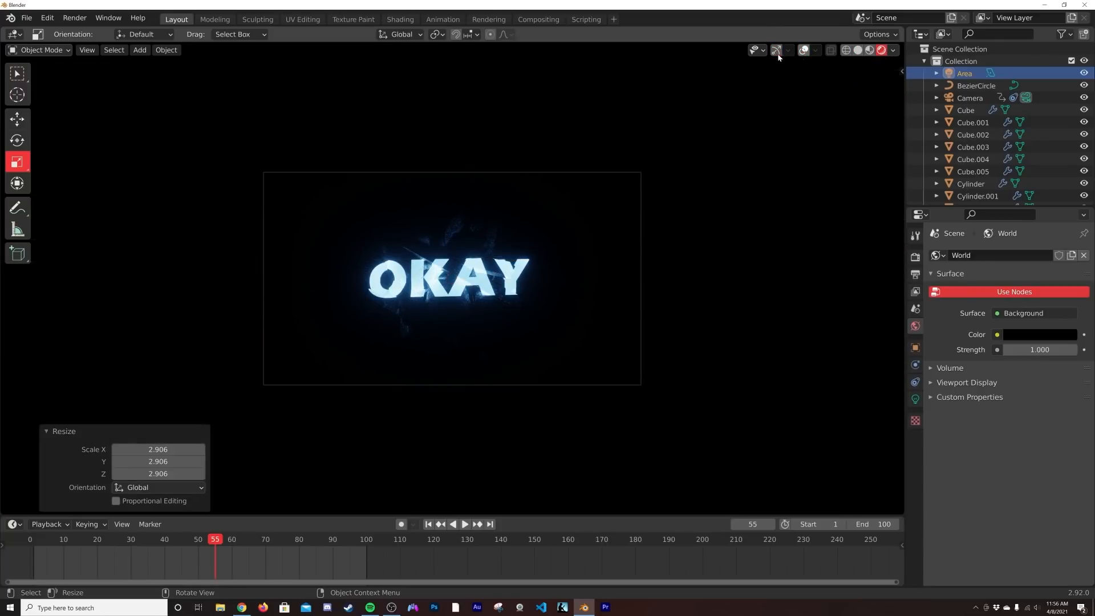
{"action": "key", "text": "Home"}
Step: Give the area light a saturated blue color and set its power to 3000 W
{"action": "left_click", "coordinate": [915, 399]}
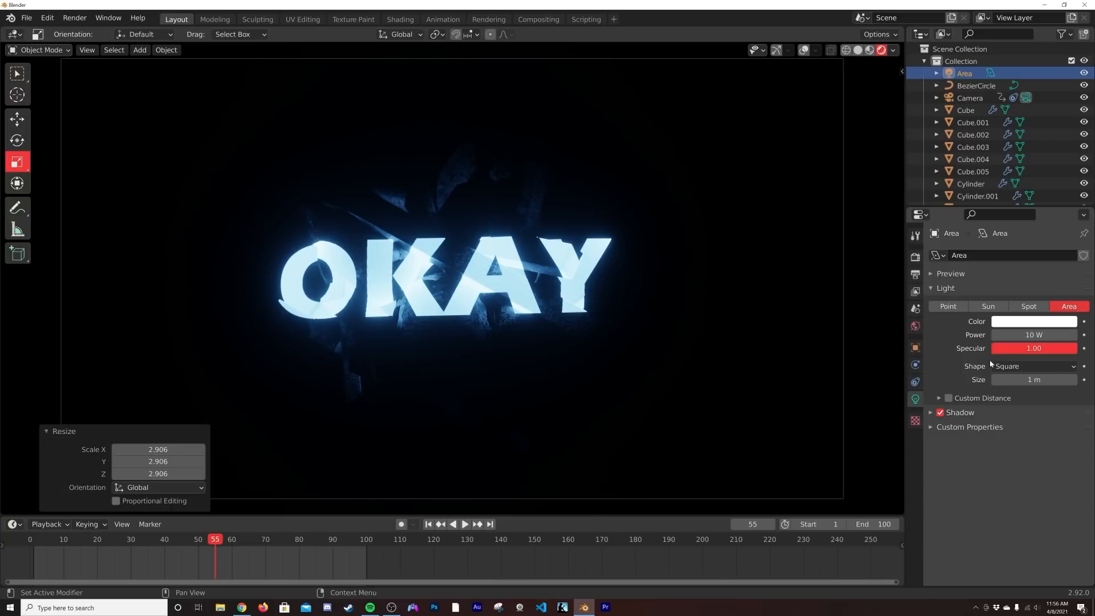
{"action": "left_click", "coordinate": [1013, 334]}
{"action": "key", "text": "Return"}
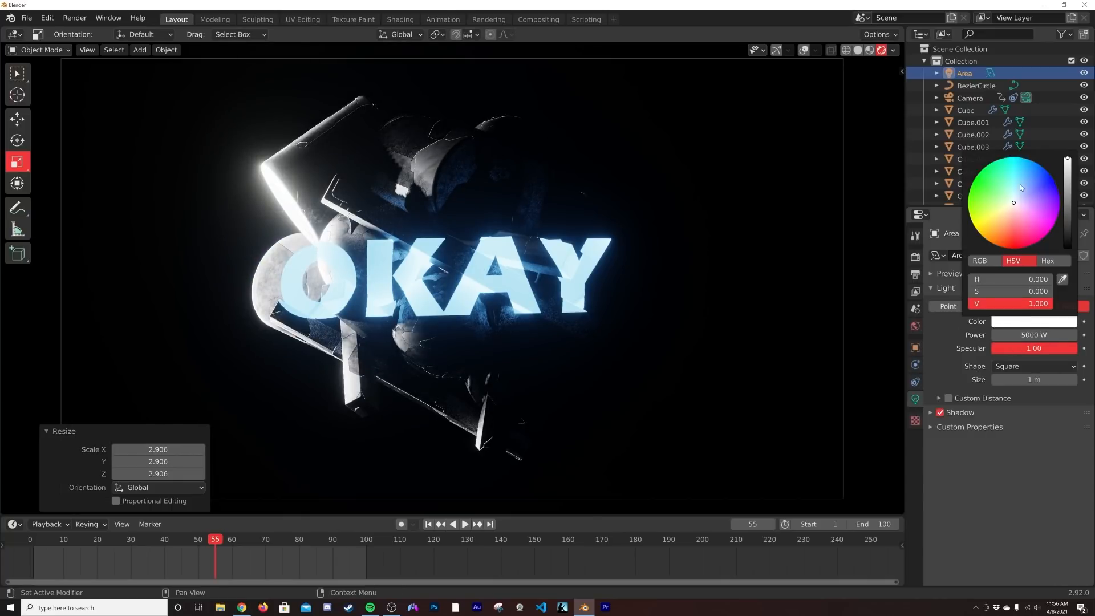
{"action": "left_click_drag", "start_coordinate": [1020, 184], "coordinate": [1067, 236]}
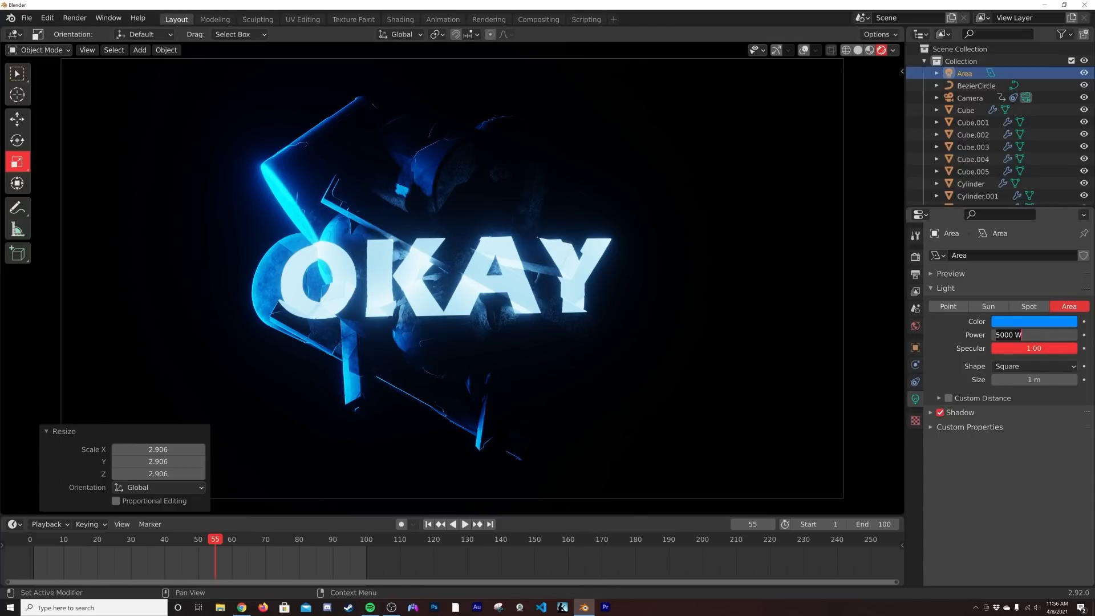
{"action": "type", "text": "0"}
{"action": "key", "text": "Return"}
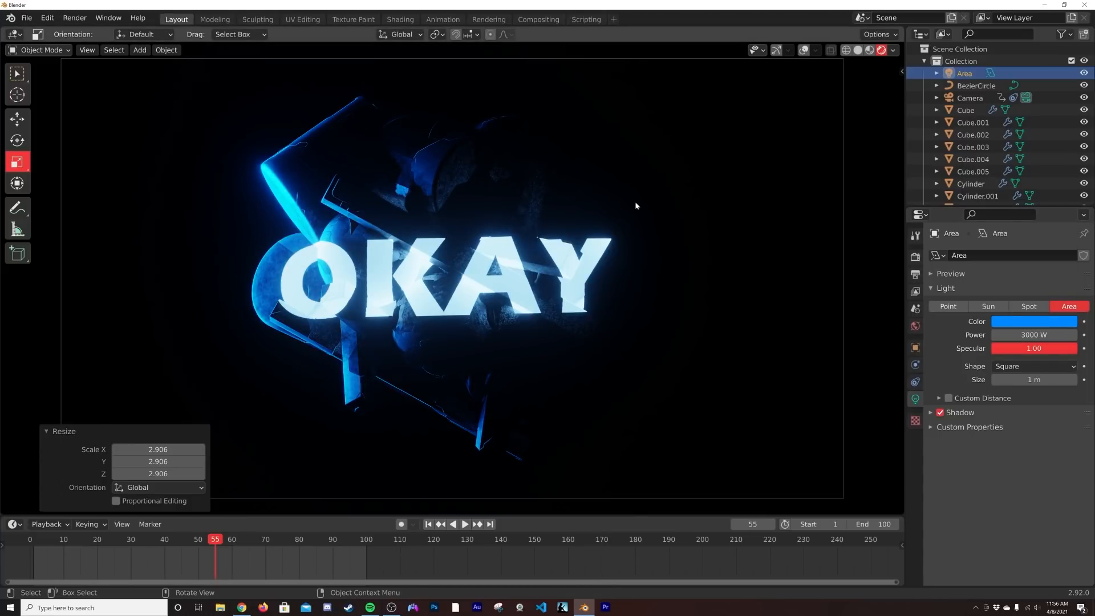
Step: In solid shading with overlays shown, duplicate the blue area light and place the copy about 5.5 m in X, 8.2 m in Y and -2.7 m in Z away
{"action": "key", "text": "z"}
{"action": "left_click", "coordinate": [652, 216]}
{"action": "scroll", "coordinate": [668, 152], "scroll_direction": "down", "scroll_amount": 3}
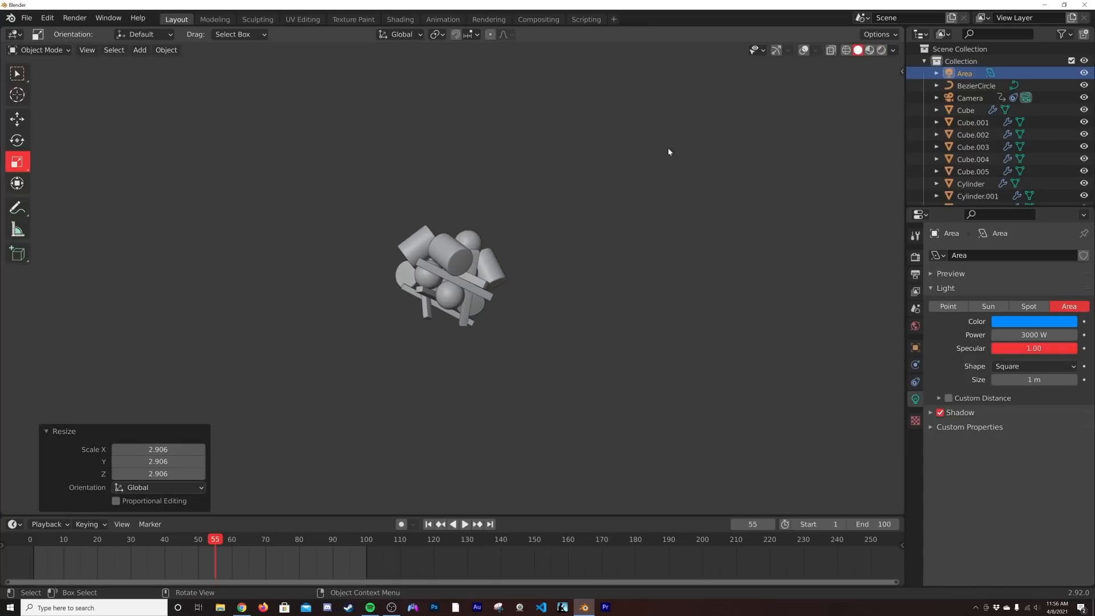
{"action": "left_click", "coordinate": [804, 50]}
{"action": "middle_click_drag", "start_coordinate": [409, 256], "coordinate": [392, 296]}
{"action": "key", "text": "shift+d"}
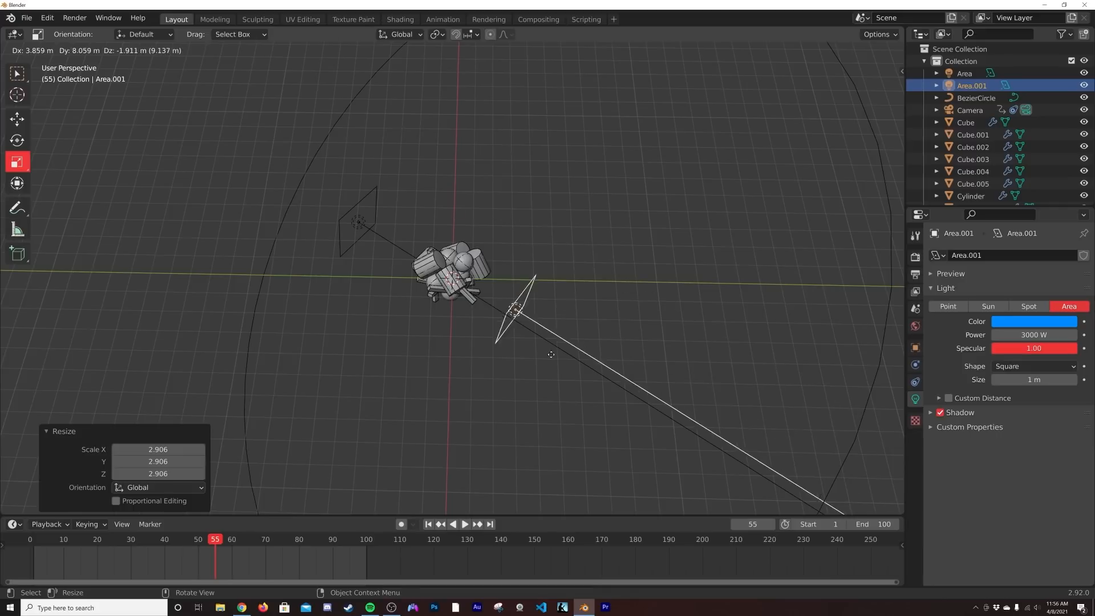
{"action": "left_click", "coordinate": [554, 391]}
Step: Raise the duplicated area light and shift it to the camera side of the objects, opposite the original light
{"action": "middle_click_drag", "start_coordinate": [554, 391], "coordinate": [646, 290]}
{"action": "key", "text": "g"}
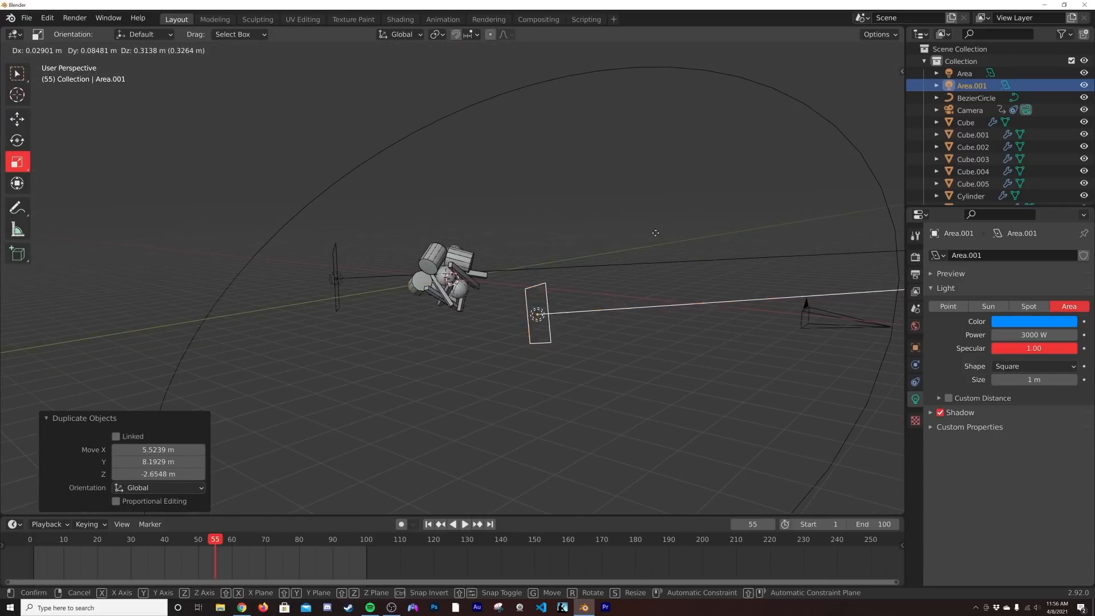
{"action": "left_click", "coordinate": [684, 180]}
{"action": "middle_click_drag", "start_coordinate": [684, 180], "coordinate": [501, 304]}
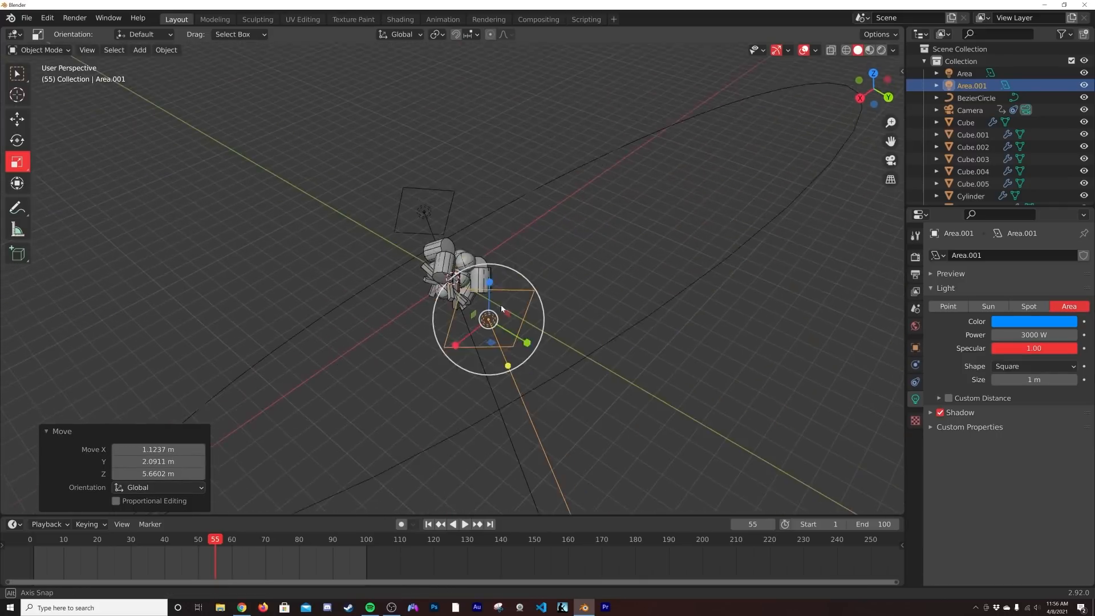
{"action": "key", "text": "g"}
{"action": "left_click", "coordinate": [469, 344]}
{"action": "middle_click_drag", "start_coordinate": [469, 344], "coordinate": [482, 366]}
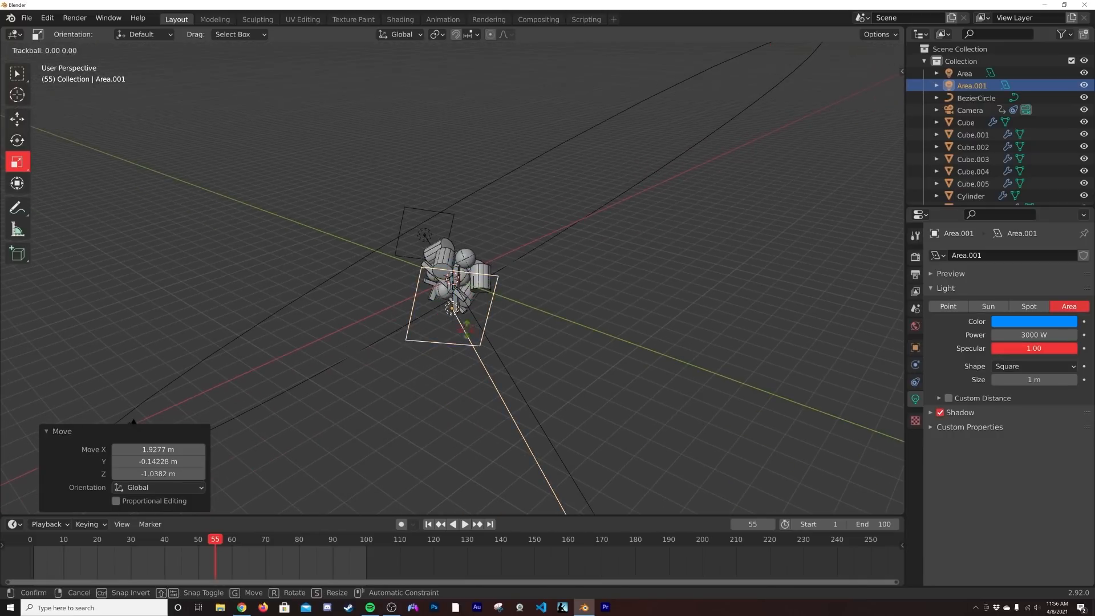
Step: Rotate the duplicated area light freely by about 145° and 66.5° with Trackball rotation
{"action": "key", "text": "r"}
{"action": "key", "text": "r"}
{"action": "left_click", "coordinate": [499, 401]}
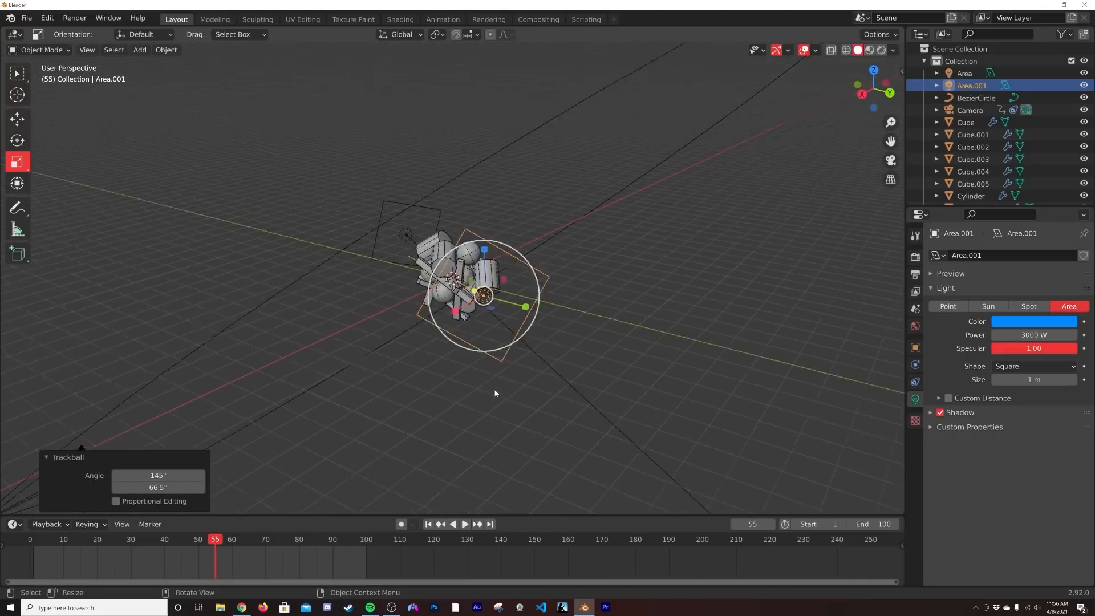
Step: Lower the duplicated area light and shift it about -3.4 m in X and 1.1 m in Z, placing it beside the objects
{"action": "key", "text": "KP_0"}
{"action": "middle_click_drag", "start_coordinate": [575, 356], "coordinate": [442, 360]}
{"action": "scroll", "coordinate": [514, 379], "scroll_direction": "down", "scroll_amount": 5}
{"action": "key", "text": "g"}
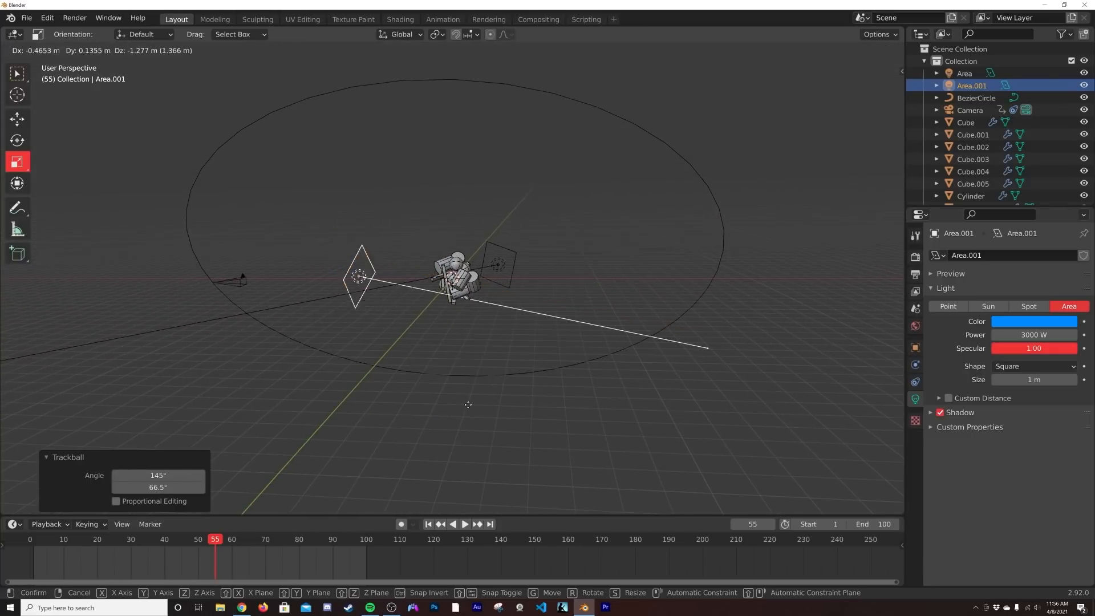
{"action": "left_click", "coordinate": [492, 436]}
{"action": "middle_click_drag", "start_coordinate": [491, 436], "coordinate": [562, 379]}
{"action": "key", "text": "g"}
{"action": "left_click", "coordinate": [569, 381]}
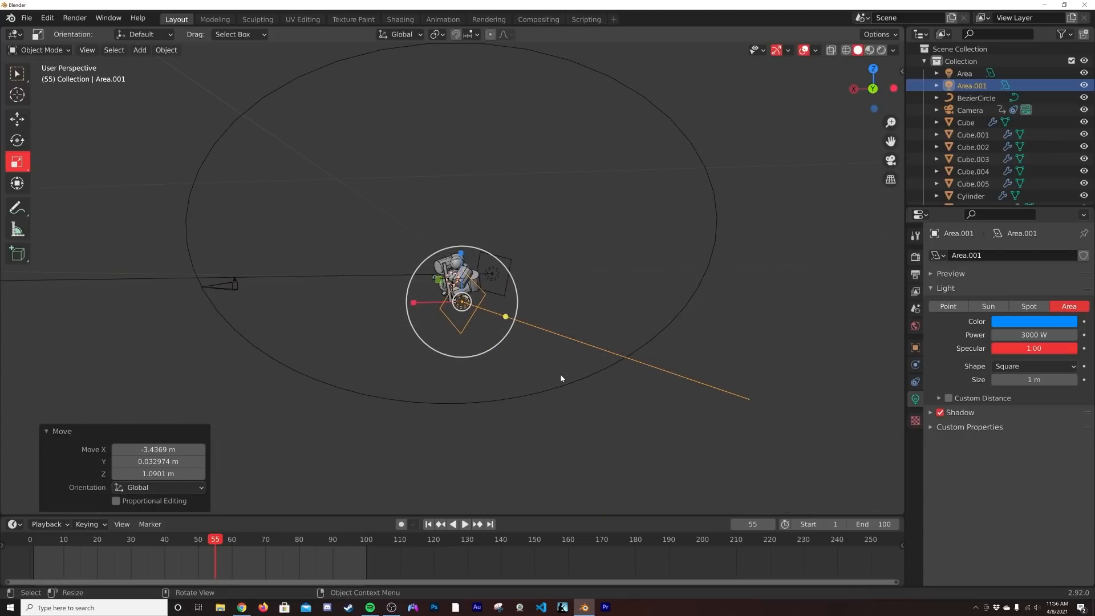
Step: Turn the duplicated area light to face the objects directly and raise it about 1.4 m to their height
{"action": "key", "text": "r"}
{"action": "key", "text": "r"}
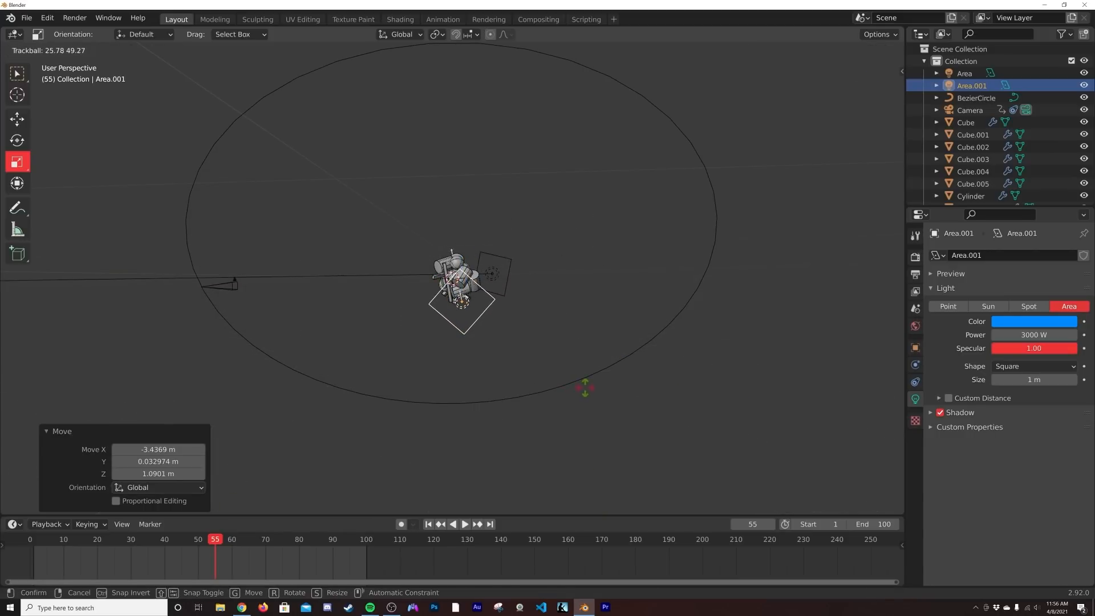
{"action": "left_click", "coordinate": [586, 387]}
{"action": "key", "text": "g"}
{"action": "left_click", "coordinate": [576, 361]}
{"action": "key", "text": "r"}
{"action": "key", "text": "r"}
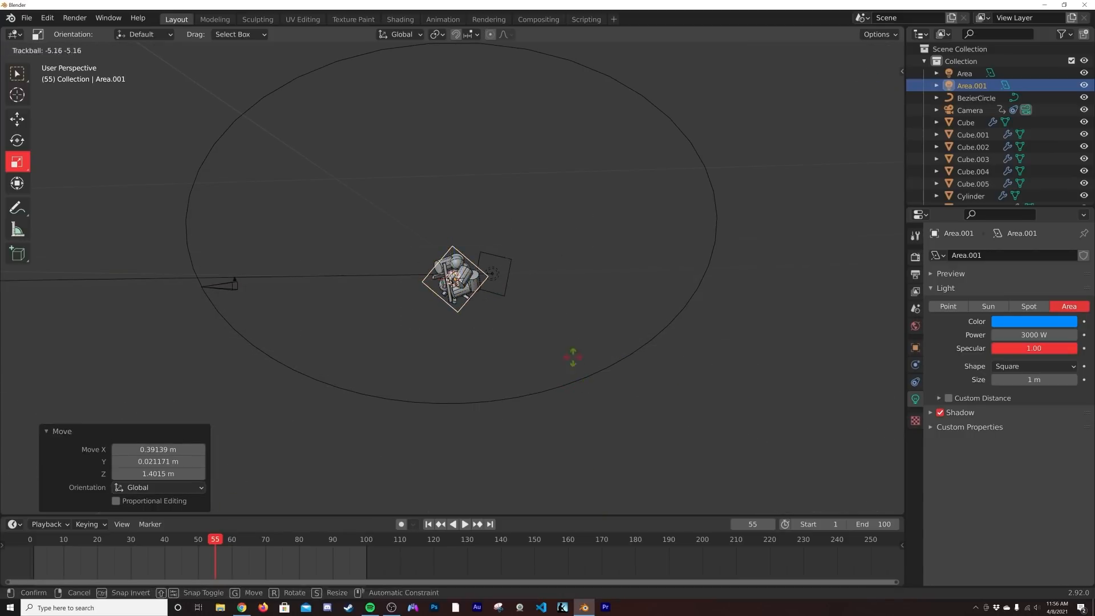
{"action": "left_click", "coordinate": [549, 348]}
Step: Check the new lighting through the camera in rendered shading with gizmos and overlays hidden
{"action": "scroll", "coordinate": [529, 338], "scroll_direction": "up", "scroll_amount": 8}
{"action": "middle_click_drag", "start_coordinate": [528, 338], "coordinate": [587, 375]}
{"action": "key", "text": "KP_0"}
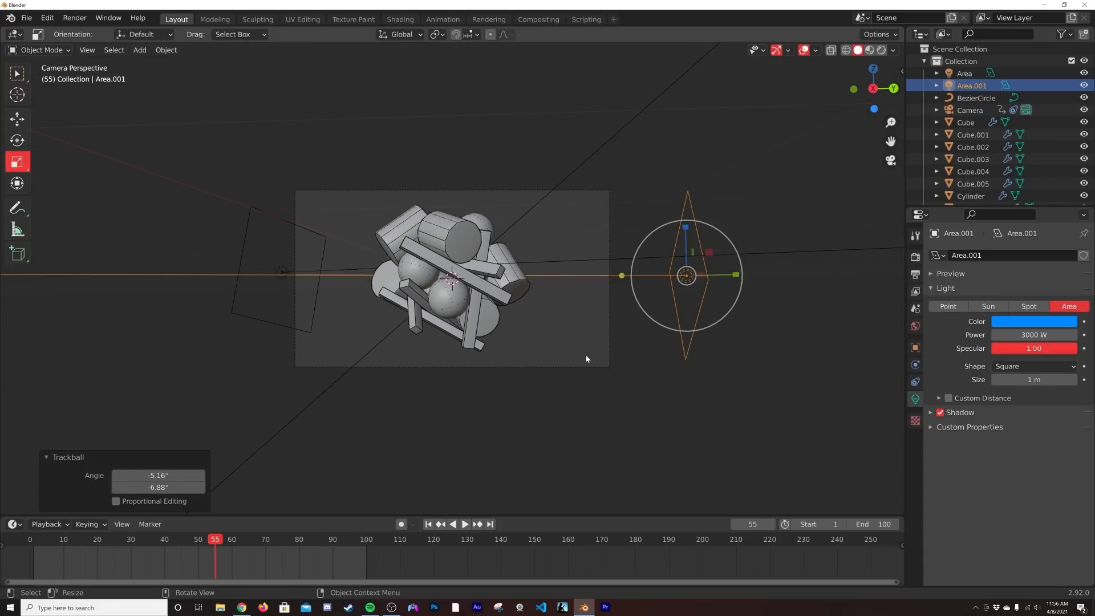
{"action": "left_click", "coordinate": [881, 51]}
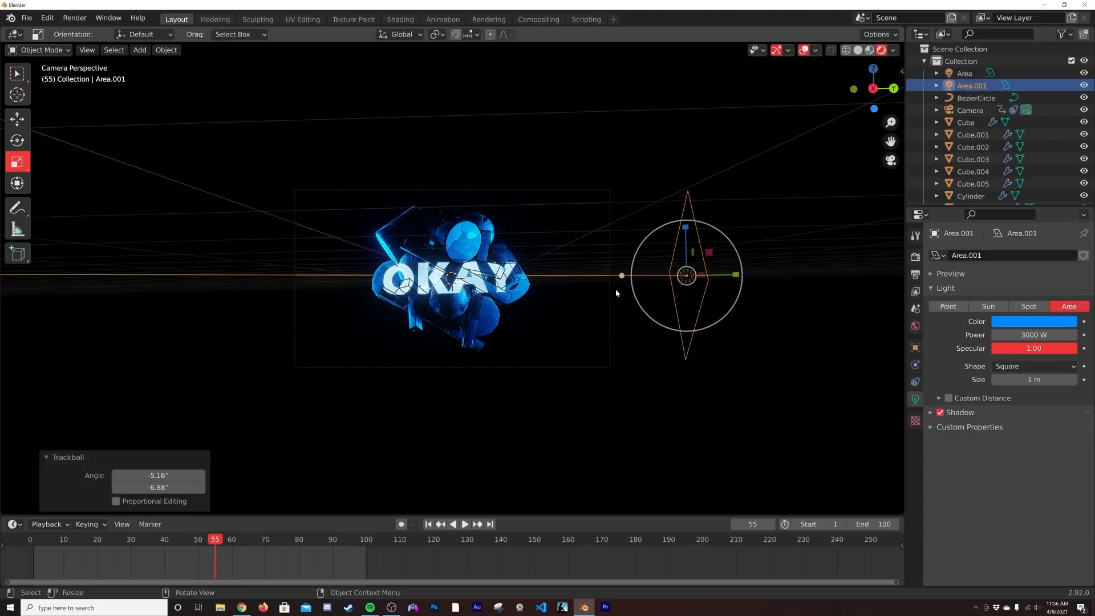
{"action": "scroll", "coordinate": [616, 291], "scroll_direction": "up", "scroll_amount": 3}
{"action": "left_click", "coordinate": [777, 50]}
{"action": "key", "text": "shift+alt+z"}
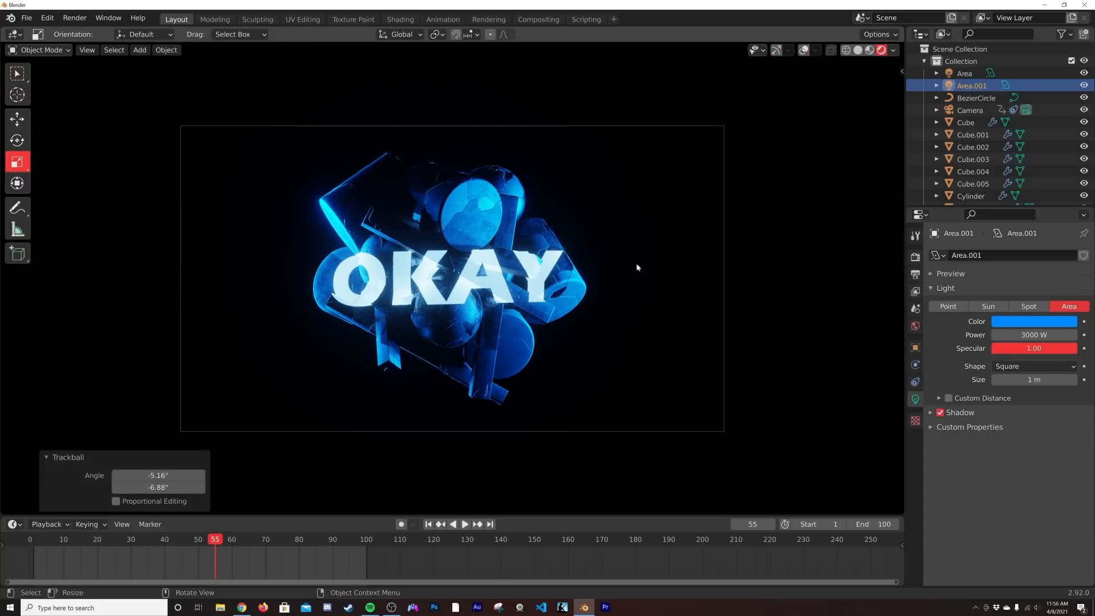
Step: Desaturate the duplicated area light's color to a pale blue and set its power to 1000 W
{"action": "left_click", "coordinate": [1011, 323]}
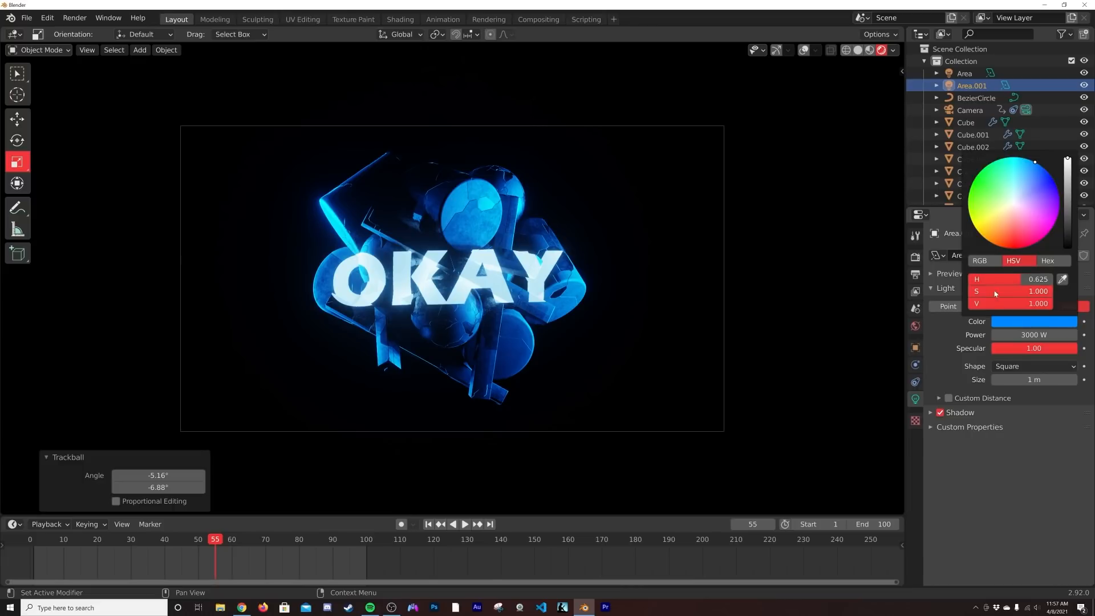
{"action": "left_click", "coordinate": [998, 323]}
{"action": "left_click_drag", "start_coordinate": [1035, 291], "coordinate": [997, 291]}
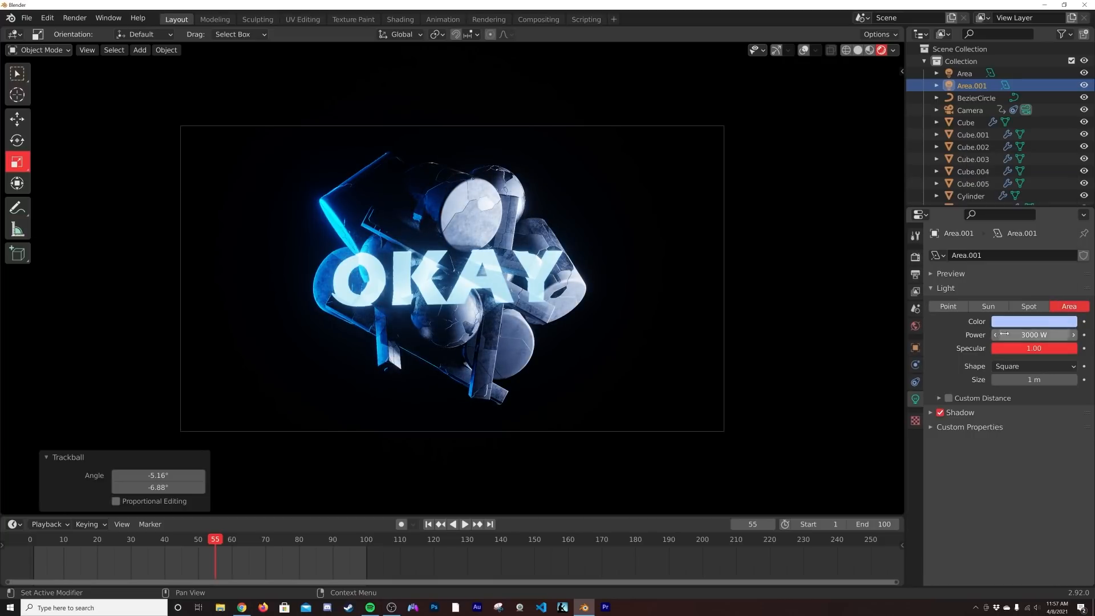
{"action": "left_click", "coordinate": [1030, 335]}
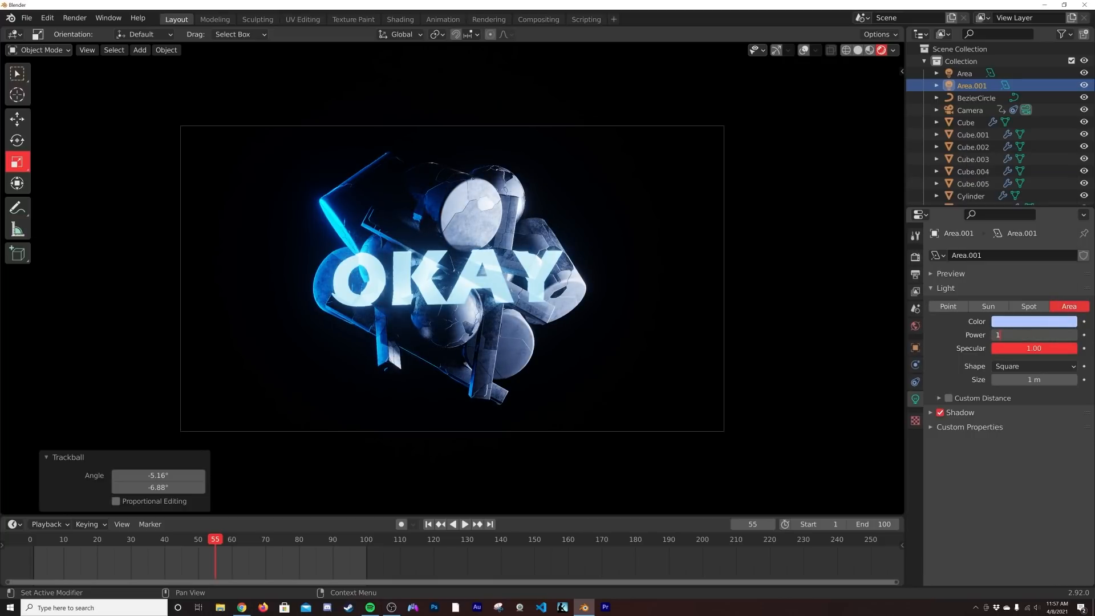
{"action": "key", "text": "Return"}
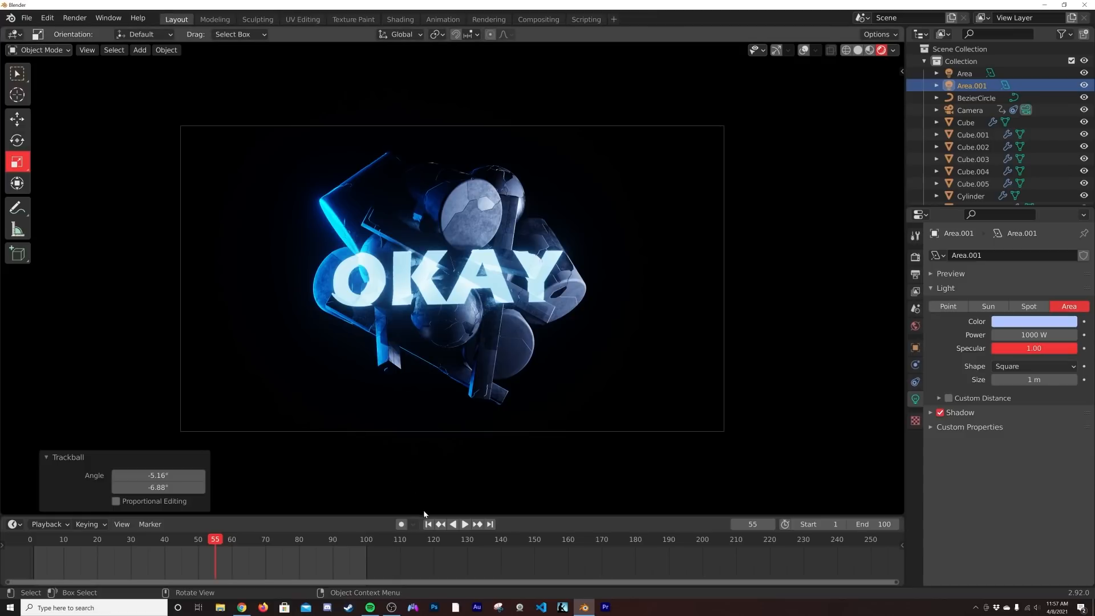
Step: Play the animation from the first frame in the rendered camera view to review the lighting and the OKAY reveal
{"action": "left_click", "coordinate": [427, 525]}
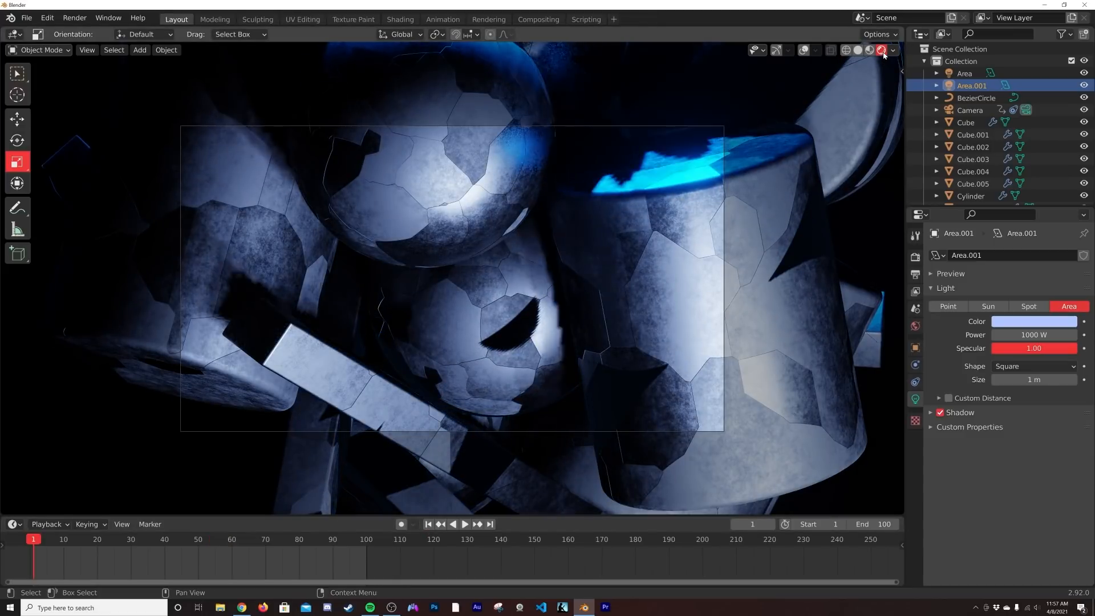
{"action": "key", "text": "space"}
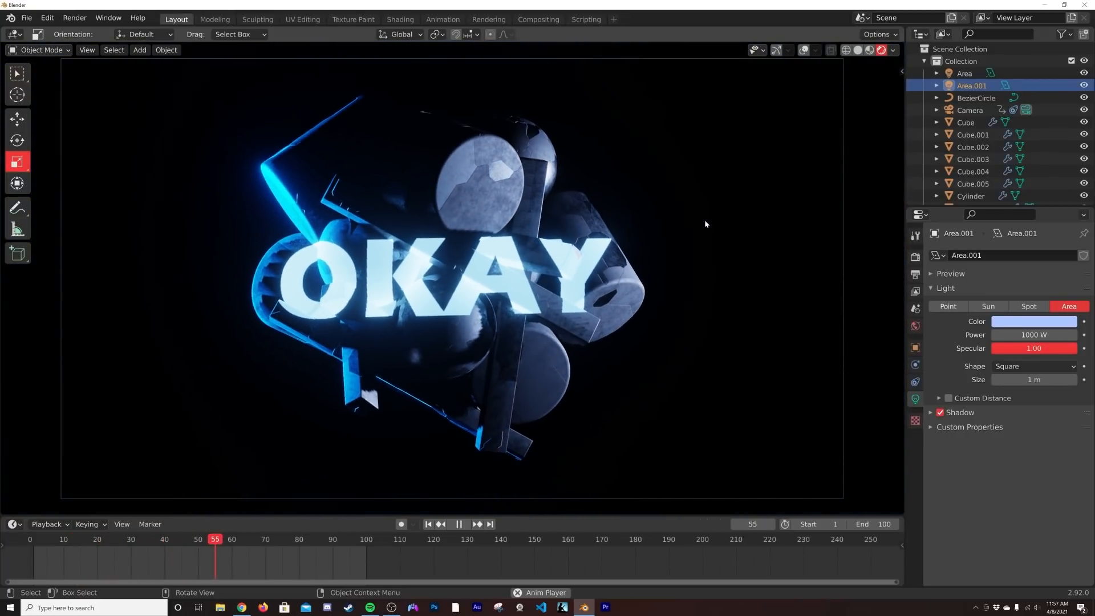
{"action": "key", "text": "space"}
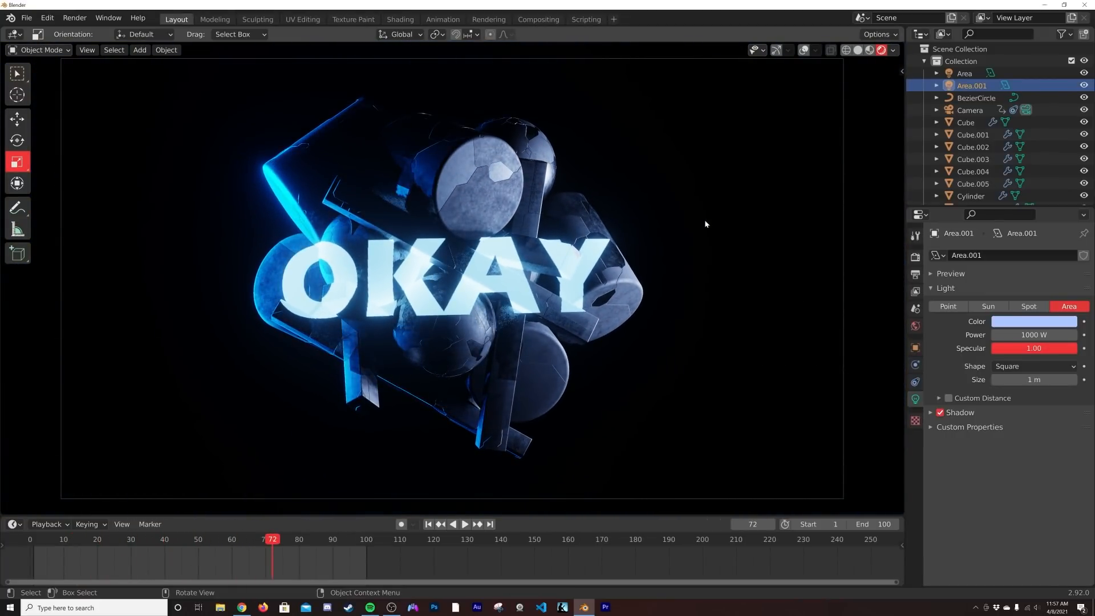
{"action": "key", "text": "space"}
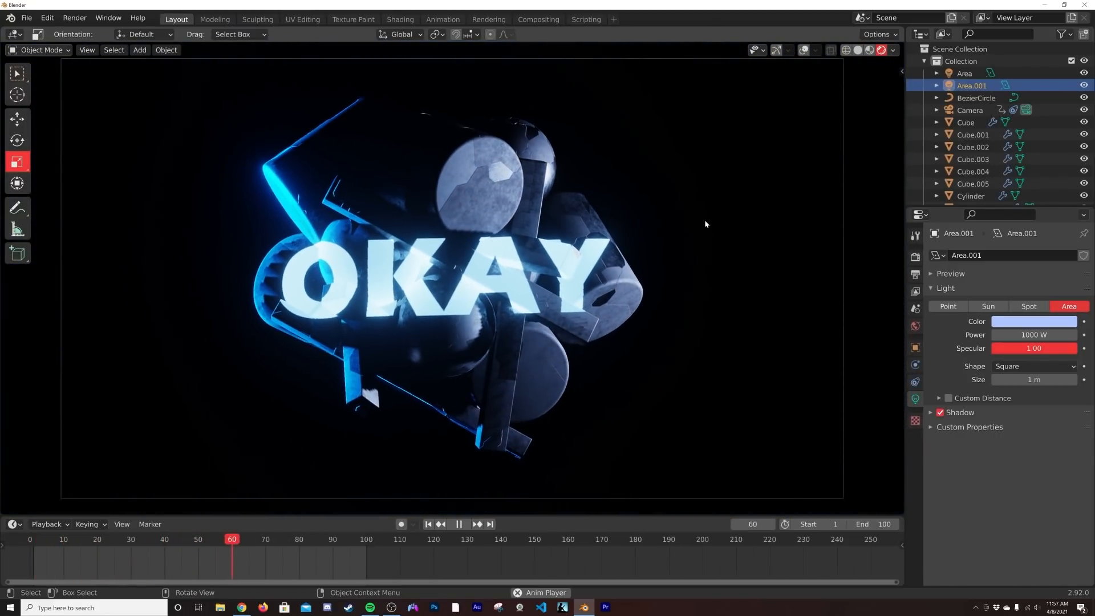
{"action": "key", "text": "Escape"}
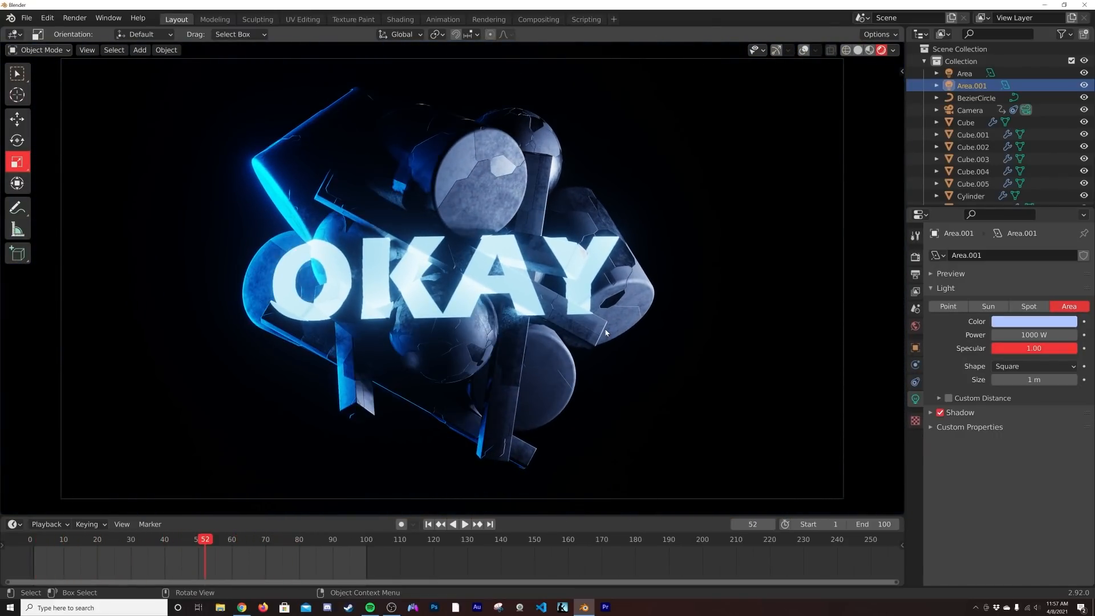